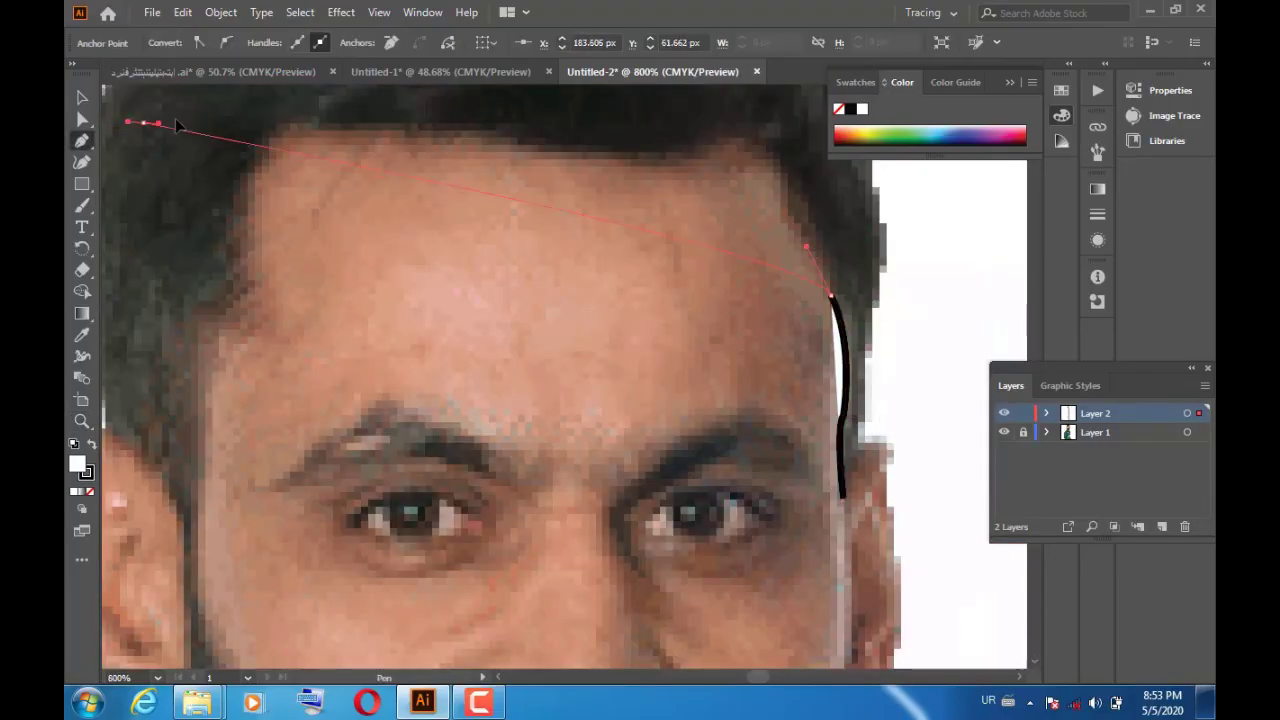
Step: Trace the forehead hairline with anchors, curving the outline down toward the temple
key("v")
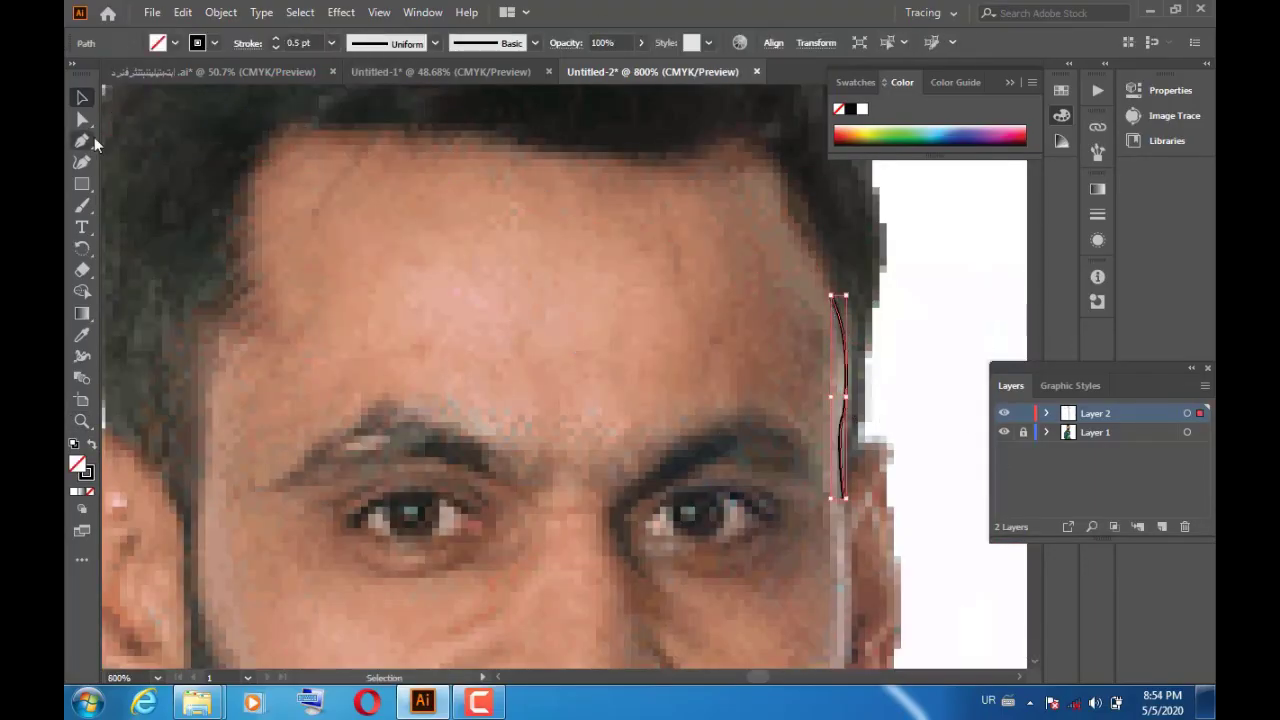
left_click(82, 141)
left_click(780, 181)
left_click(697, 168)
left_click(459, 135)
left_click_drag(243, 235, 243, 240)
scroll(486, 374, "left", 5)
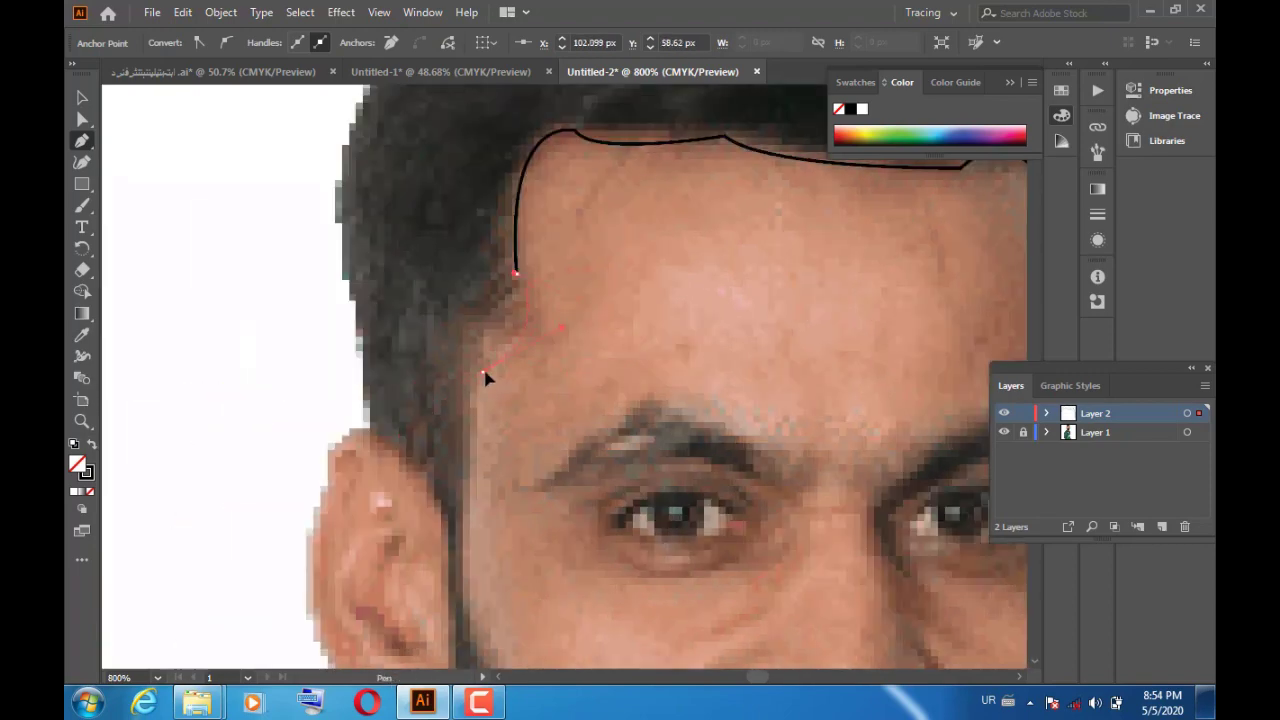
scroll(474, 503, "down", 3)
scroll(474, 480, "down", 3)
Step: Curve the outline down the side of the face and hook it over the moustache top
left_click_drag(467, 352, 518, 465)
left_click_drag(572, 503, 805, 149)
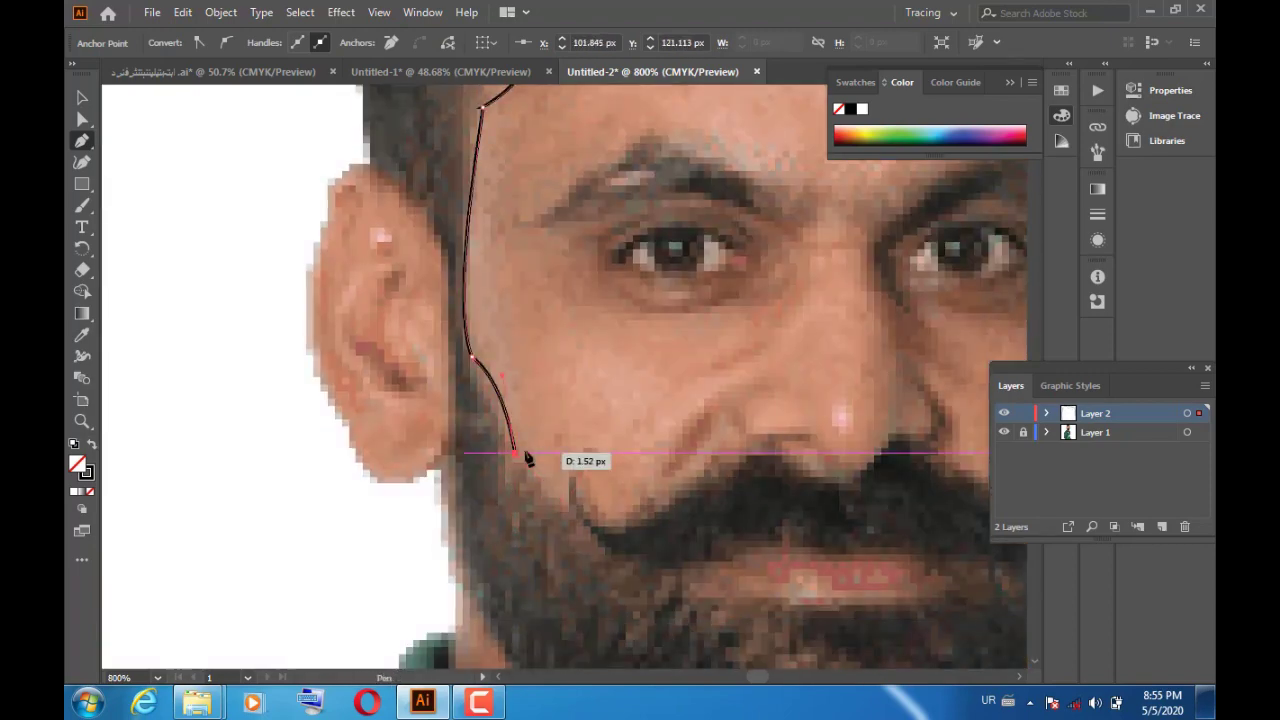
key("z")
left_click(692, 401, "alt")
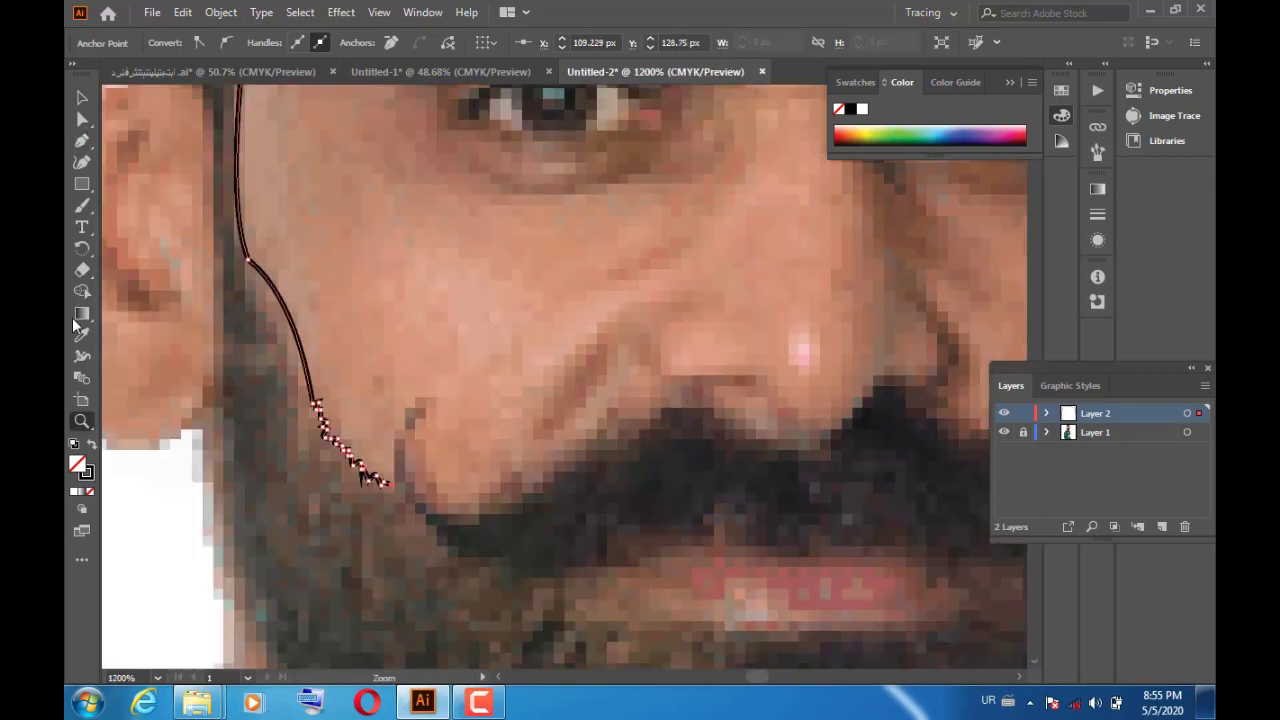
left_click_drag(478, 508, 595, 440)
left_click_drag(758, 433, 838, 564)
left_click(574, 446)
mouse_move(763, 441)
left_mouse_down()
mouse_move(857, 457)
mouse_move(878, 393)
left_mouse_up()
Step: Curve the outline around the moustache's far end, then view the photo at 150%
scroll(965, 462, "right", 5)
left_click_drag(564, 436, 727, 530)
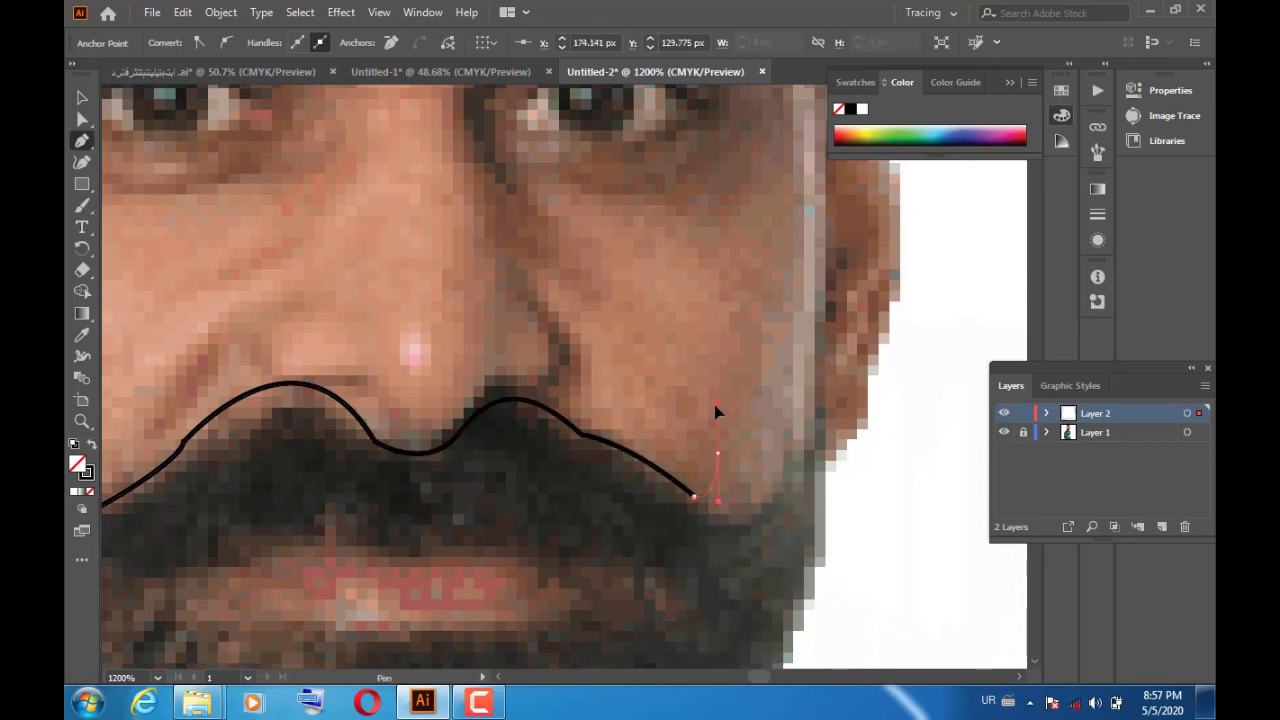
mouse_move(723, 540)
left_mouse_down()
mouse_move(742, 463)
mouse_move(805, 437)
left_mouse_up()
scroll(822, 357, "up", 3)
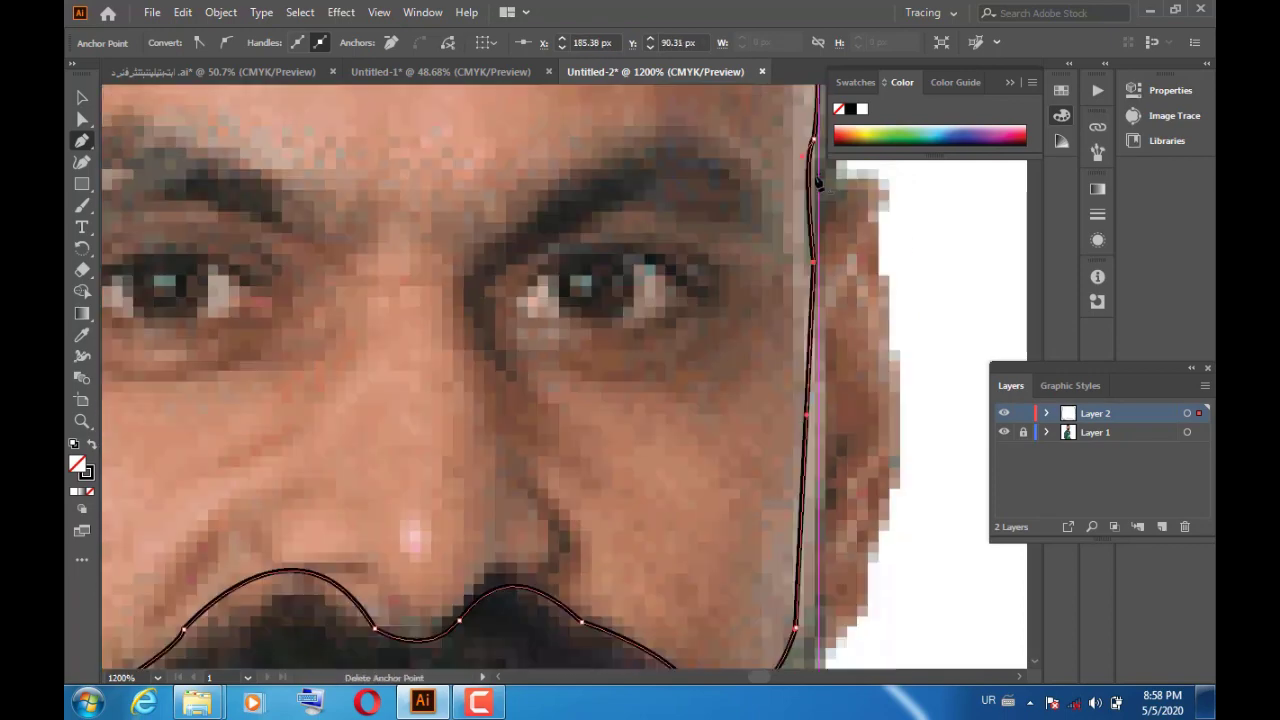
left_click(157, 677)
left_click(213, 417)
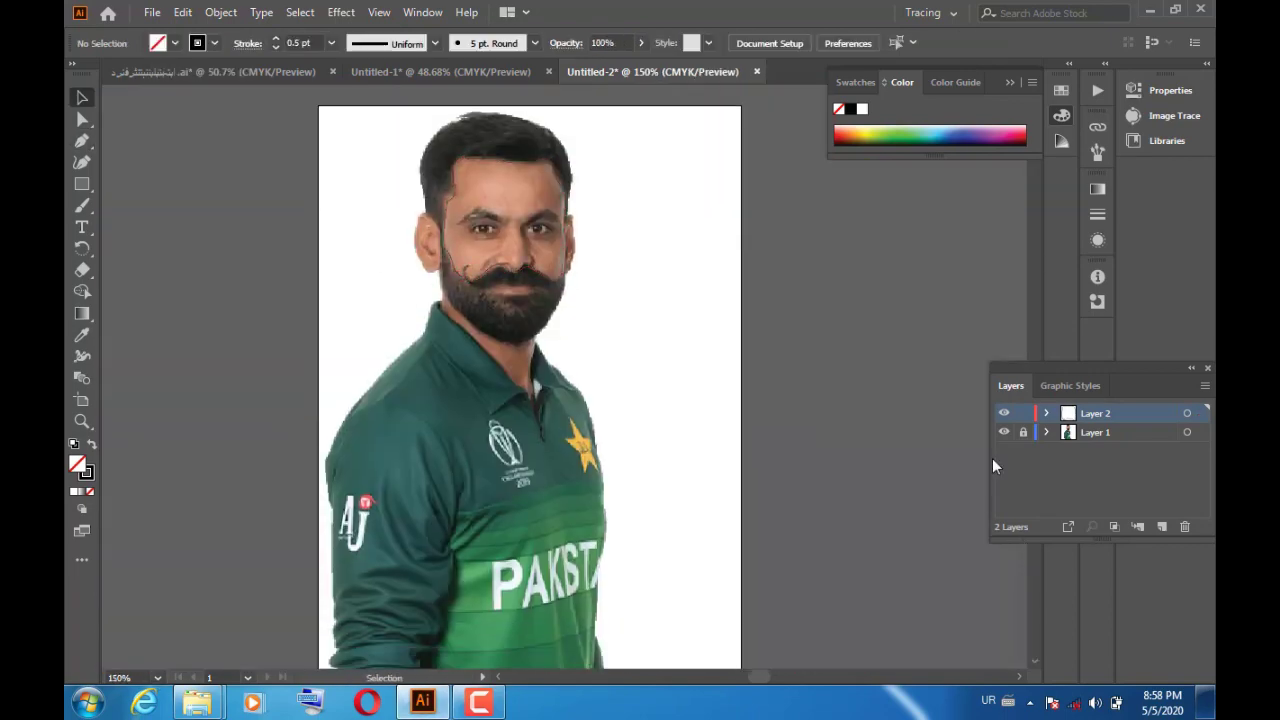
Step: Outline the hair's outer edge from the face edge over the top of the head
scroll(531, 375, "up", 5)
left_click_drag(585, 296, 603, 280)
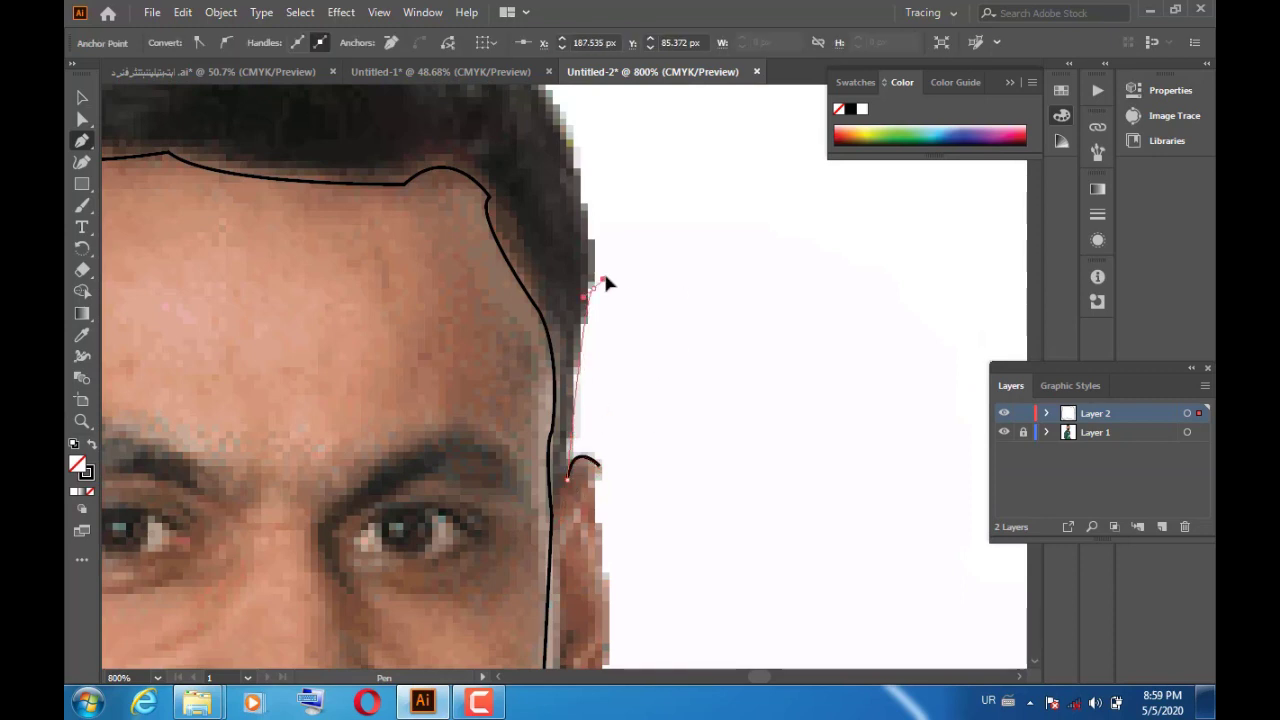
scroll(506, 262, "up", 3)
scroll(475, 208, "left", 5)
scroll(658, 366, "left", 3)
mouse_move(429, 115)
left_mouse_down()
mouse_move(358, 140)
mouse_move(370, 138)
left_mouse_up()
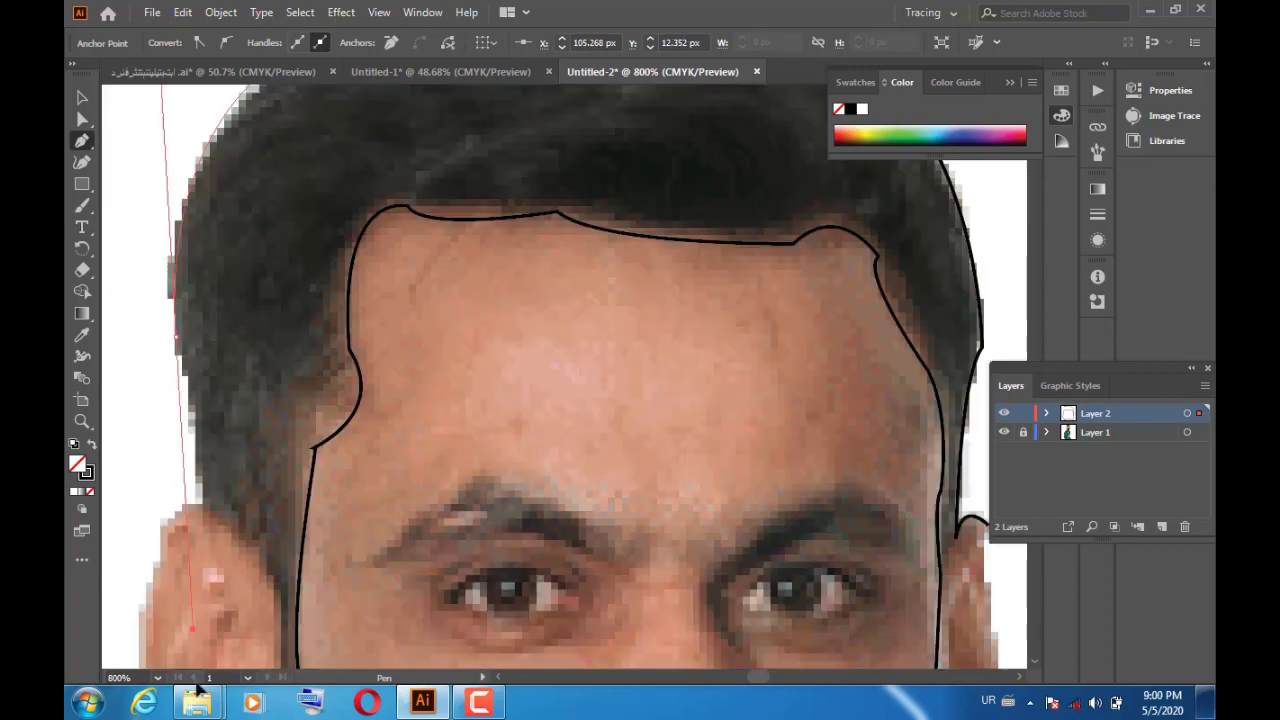
left_click_drag(182, 577, 192, 360)
Step: Extend the hair outline down the side of the head, undoing the stray jaw segment
scroll(218, 263, "down", 5)
scroll(240, 330, "down", 3)
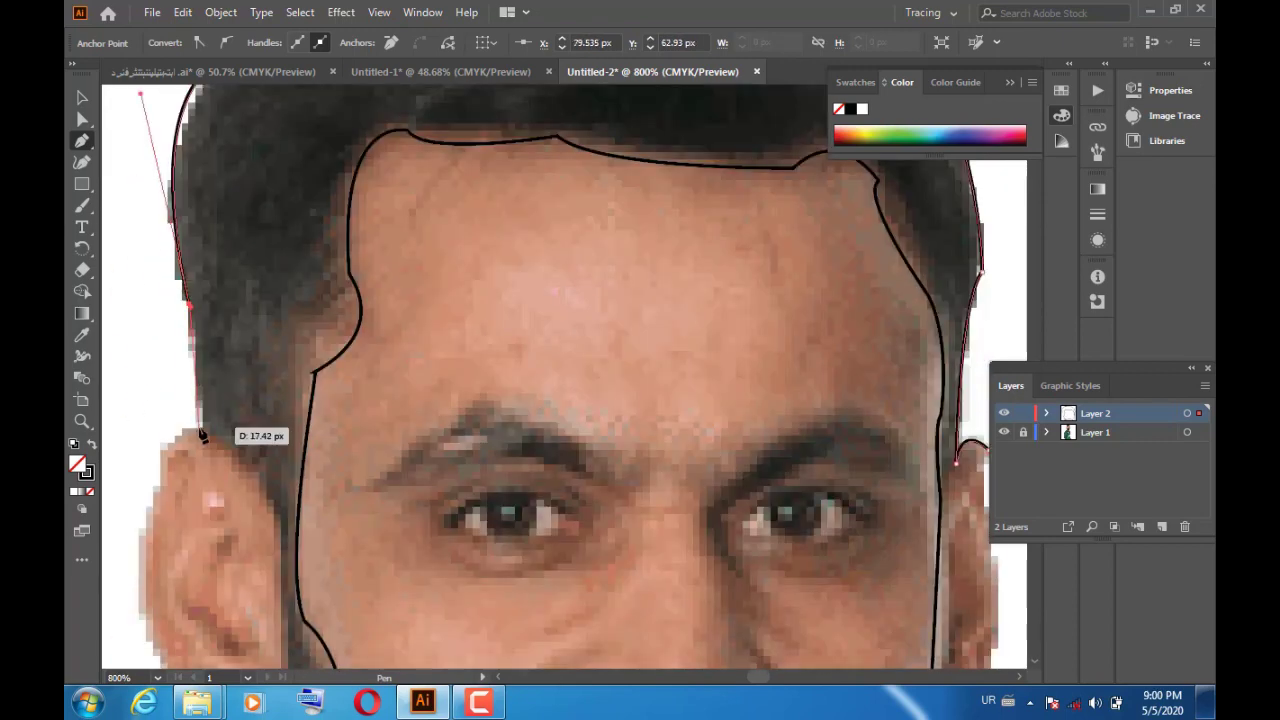
scroll(255, 390, "down", 3)
left_click(278, 411)
scroll(315, 572, "down", 3)
scroll(450, 315, "down", 2)
key("ctrl+z")
key("z")
left_click(555, 269)
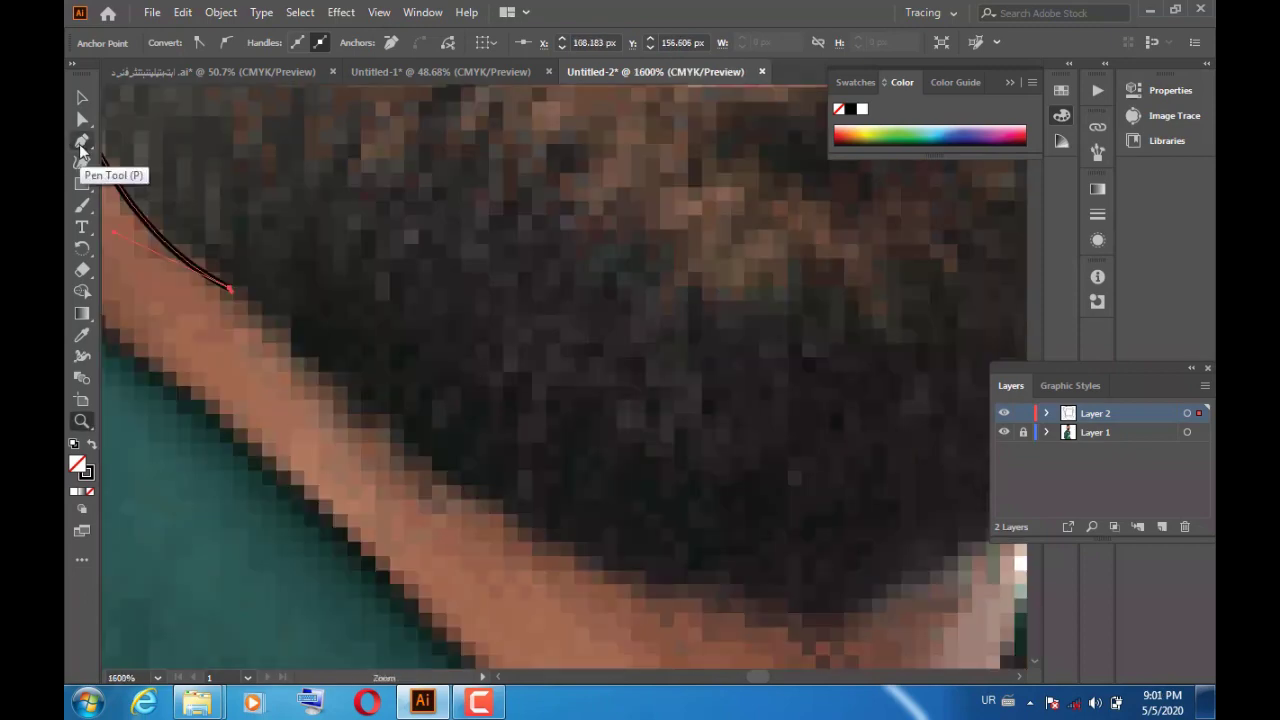
Step: Trace the beard's lower edge as short zigzag points along the jaw
left_click(310, 372)
left_click(345, 405)
left_click(390, 425)
left_click(405, 460)
left_click(430, 475)
left_click(452, 492)
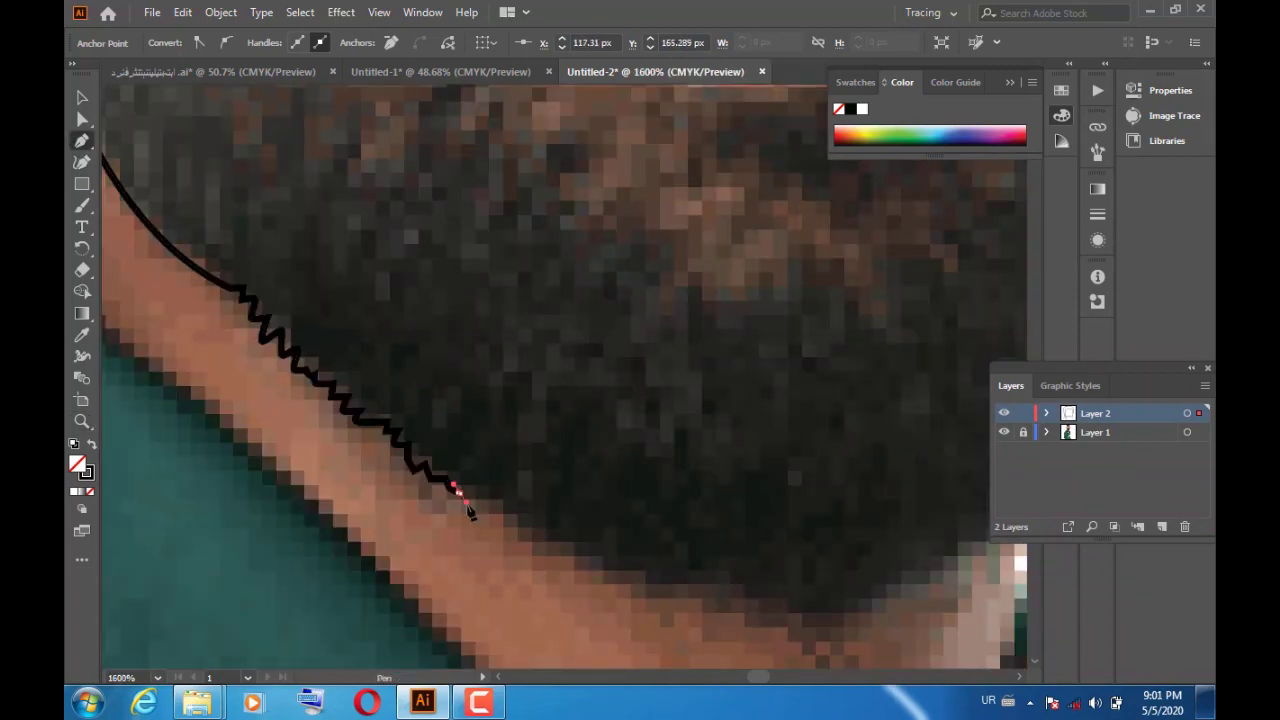
scroll(638, 598, "down", 2)
left_click(651, 510)
left_click(678, 519)
left_click(703, 506)
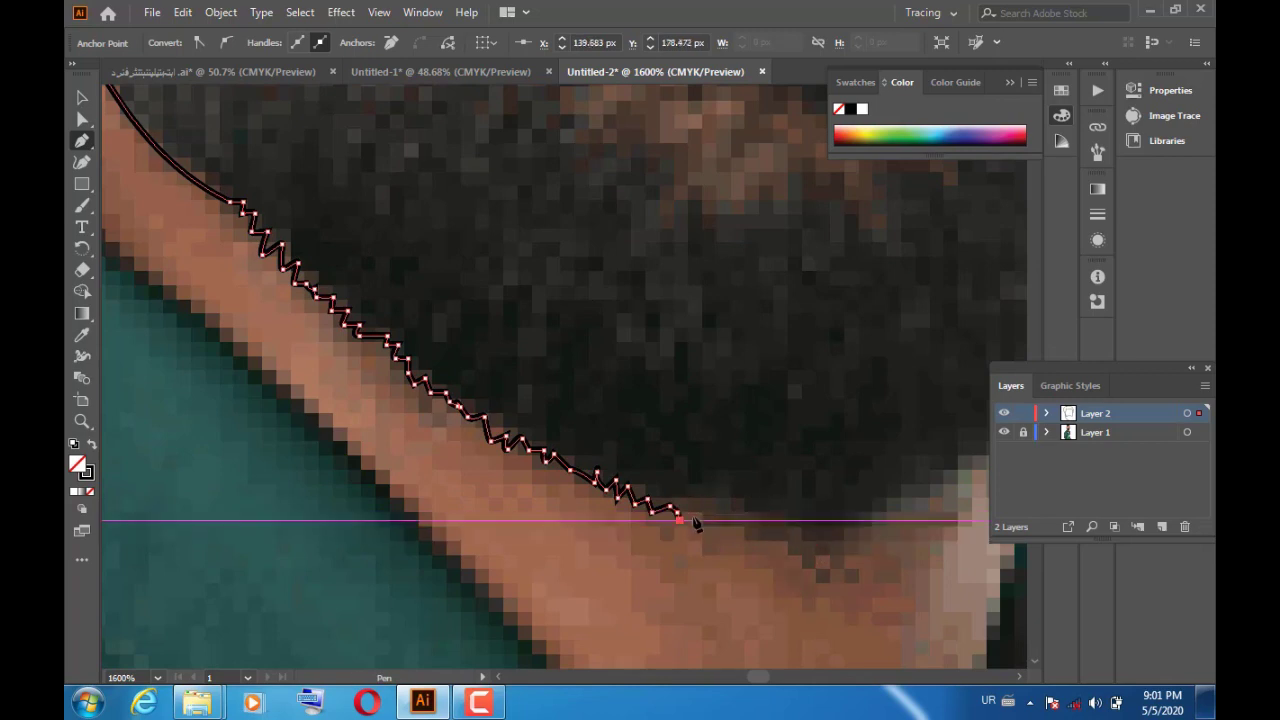
left_click(726, 517)
left_click(755, 528)
Step: Continue the jagged zigzag down the beard edge and along the jawline
left_click(771, 533)
left_click(800, 531)
left_click(813, 550)
left_click(806, 566)
left_click(825, 576)
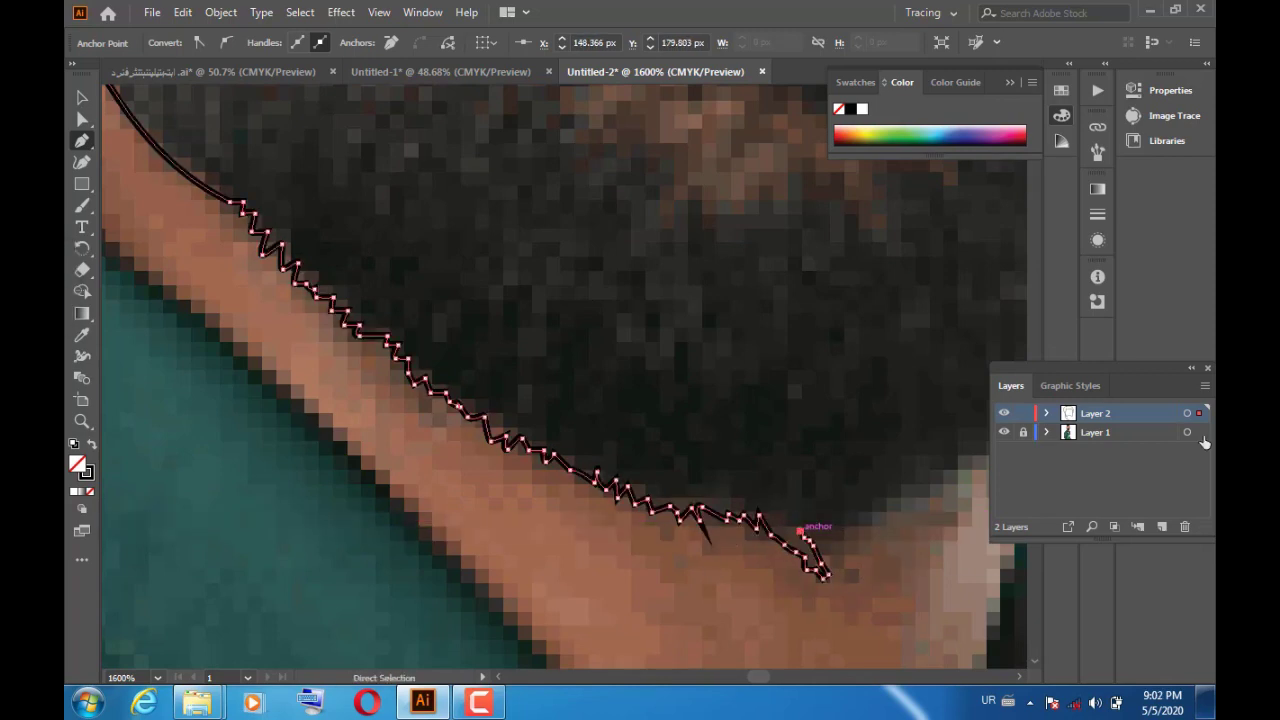
left_click(775, 533)
left_click(812, 563)
left_click(828, 572)
left_click(852, 530)
left_click(912, 484)
scroll(920, 485, "right", 3)
left_click(690, 476)
left_click(726, 440)
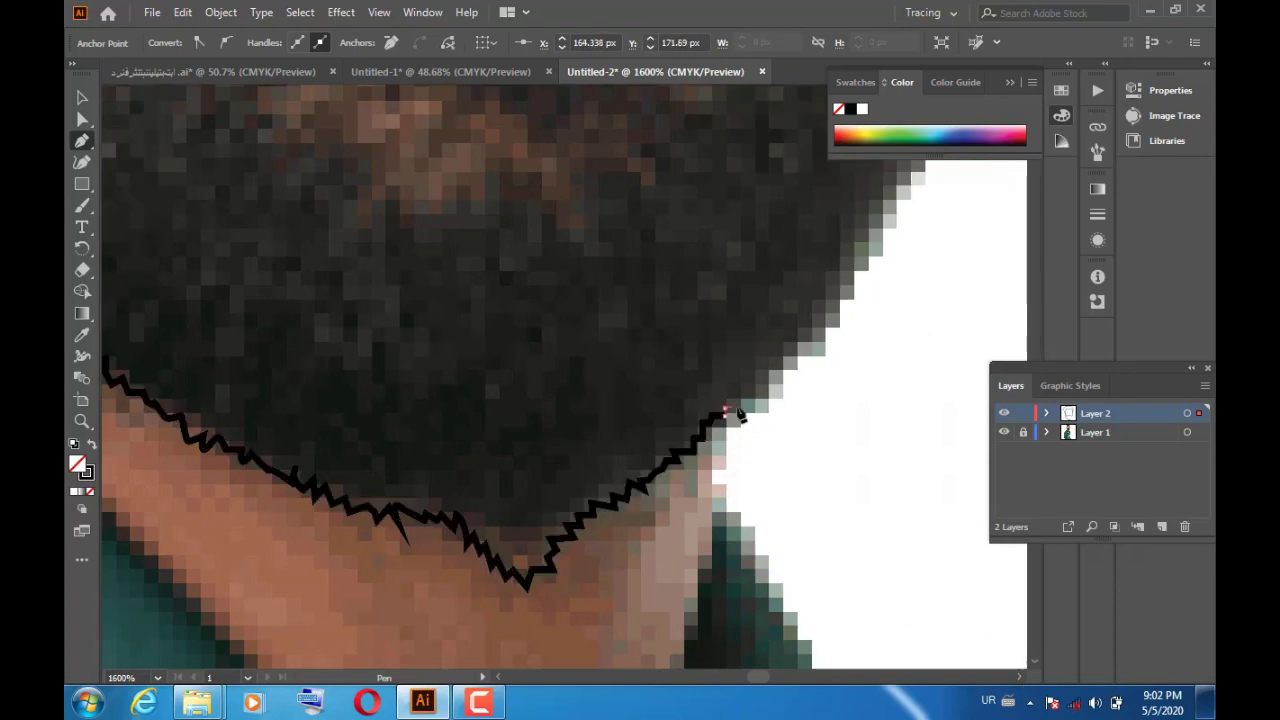
Step: Carry the jagged beard edge up the chin
key("ctrl+minus")
scroll(494, 437, "down", 3)
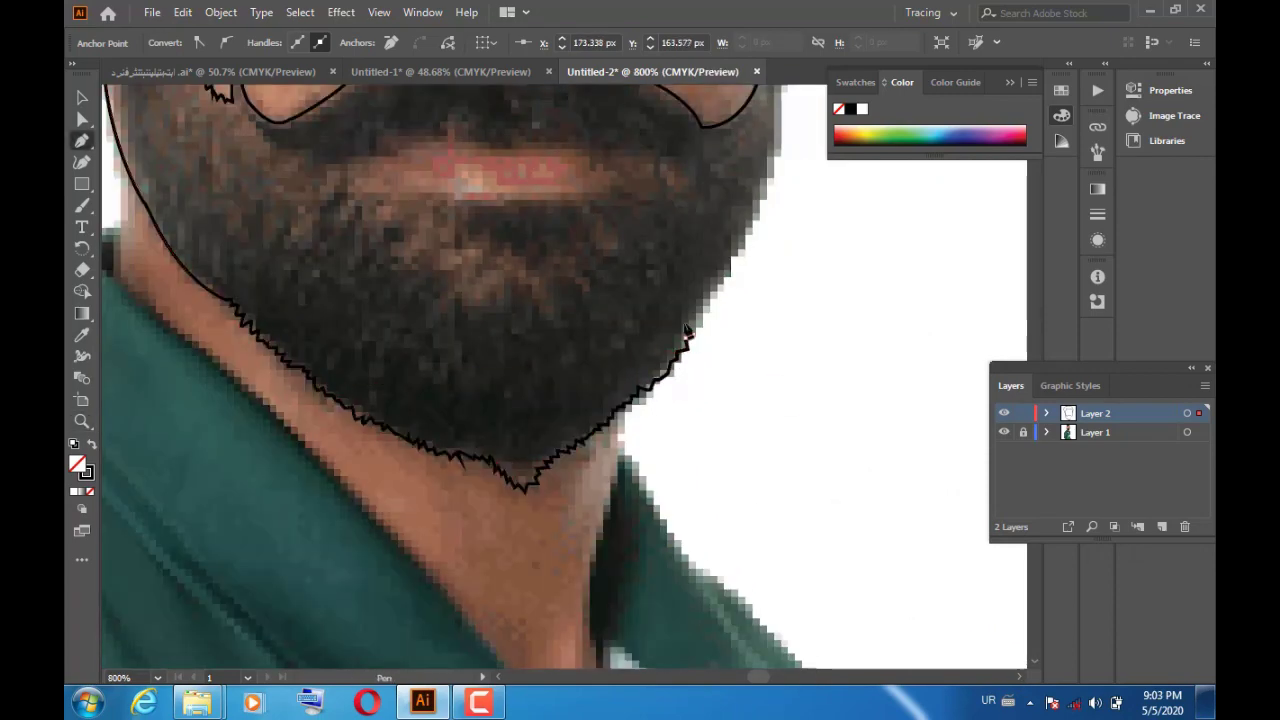
left_click(688, 330)
left_click(698, 305)
scroll(400, 350, "right", 5)
key("ctrl+plus")
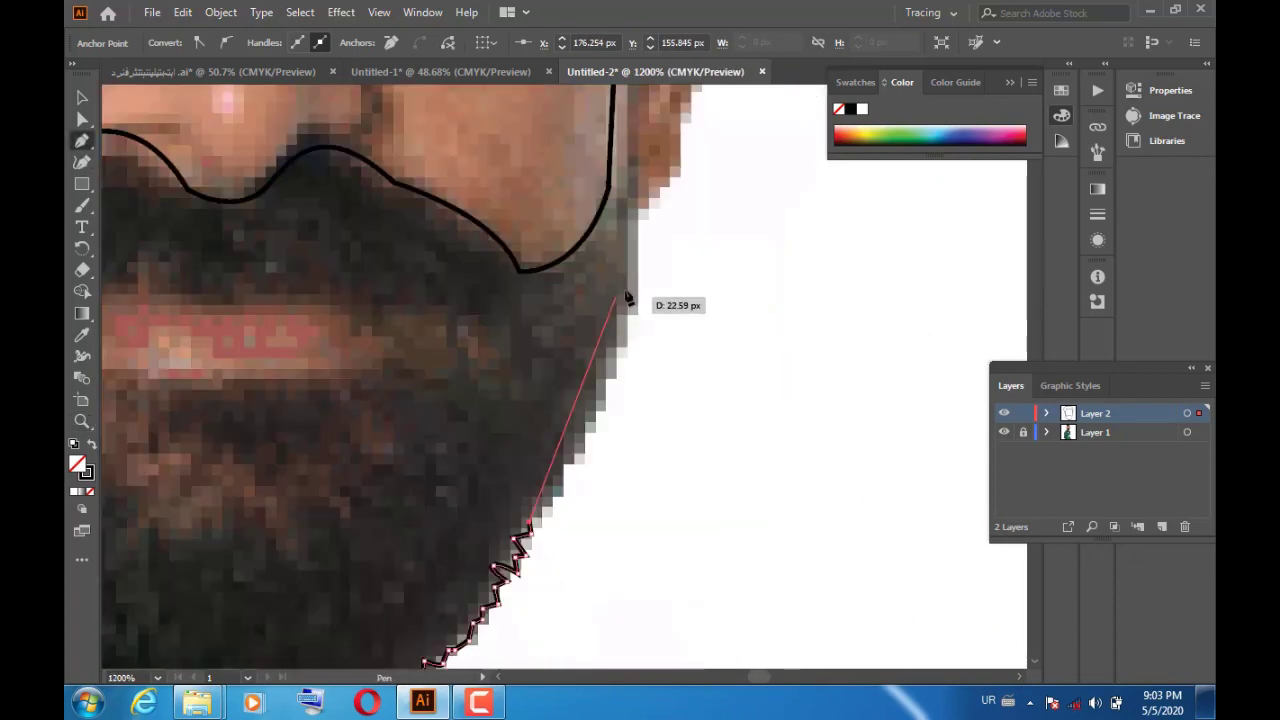
scroll(640, 295, "up", 3)
Step: Add curved anchors up the far cheek, bending the outline toward the ear
left_click_drag(636, 425, 795, 660)
scroll(671, 360, "up", 3)
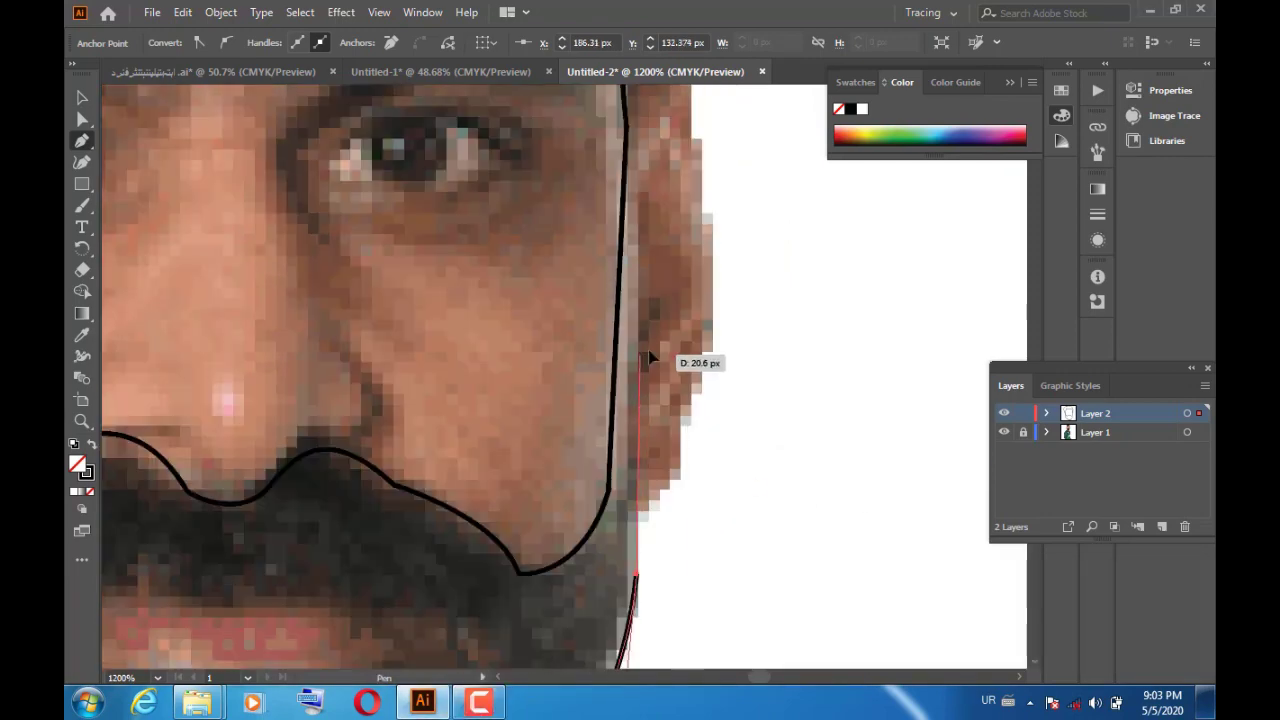
scroll(674, 250, "up", 3)
left_click(648, 203)
scroll(648, 600, "down", 2)
left_click(701, 446)
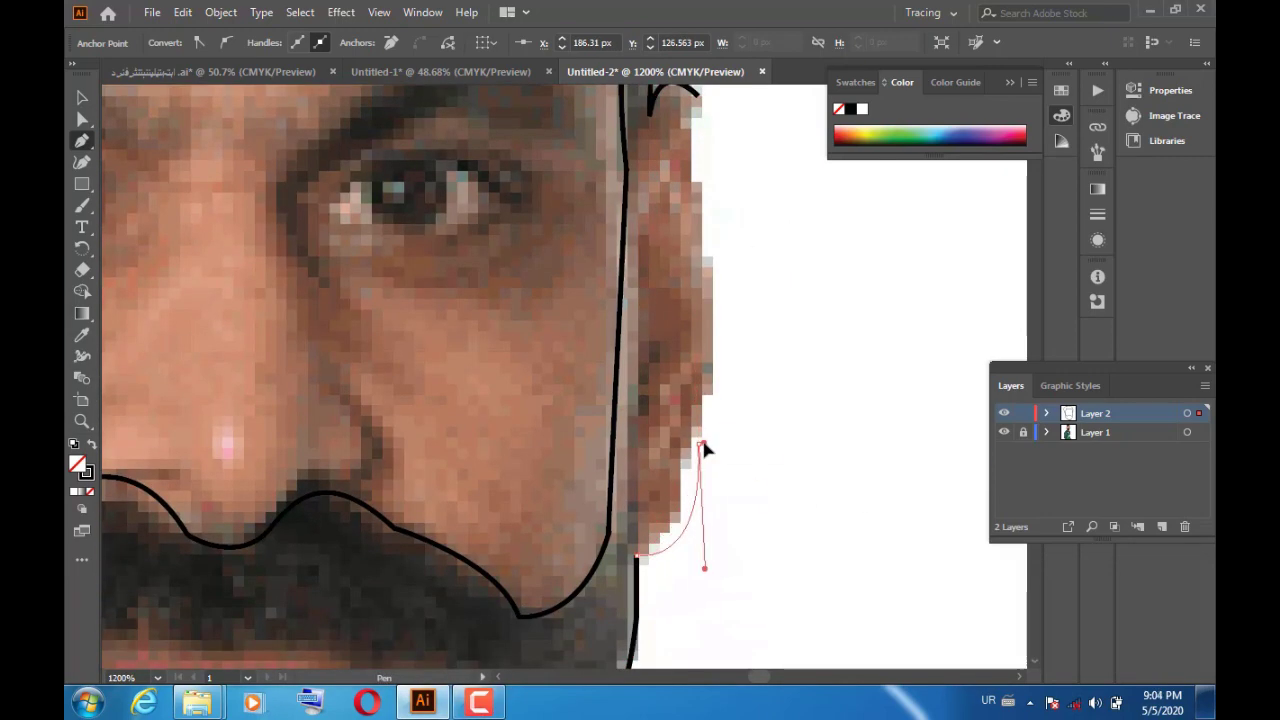
scroll(660, 155, "up", 2)
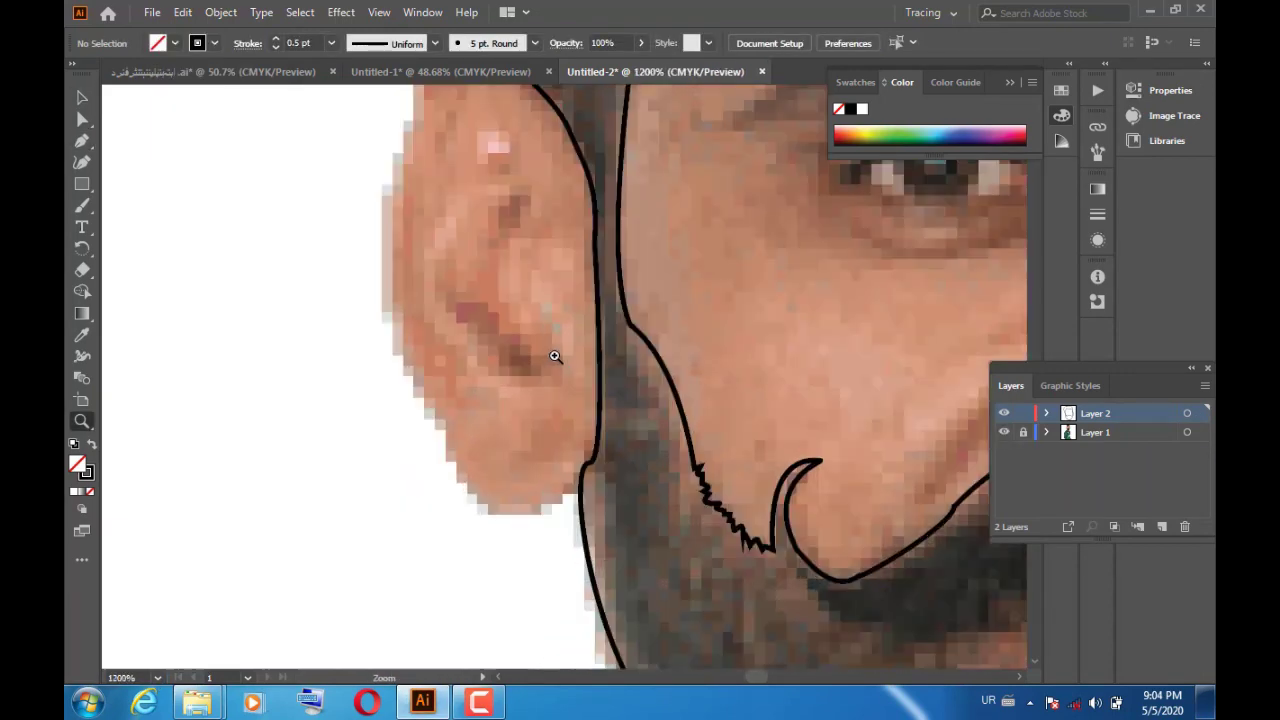
Step: Draw curved strokes around the ear's bottom, base and inner edge
left_click_drag(421, 475, 450, 540)
left_click_drag(655, 470, 654, 471)
left_click_drag(593, 325, 600, 286)
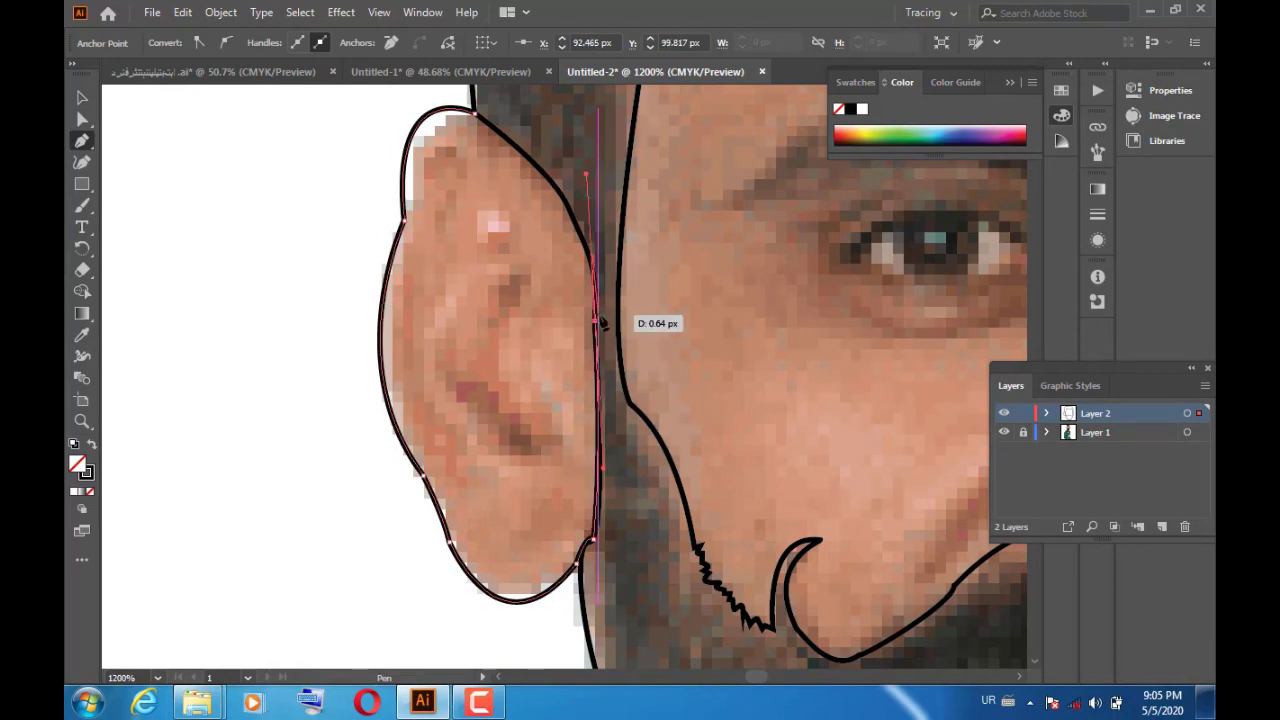
scroll(313, 187, "up", 3)
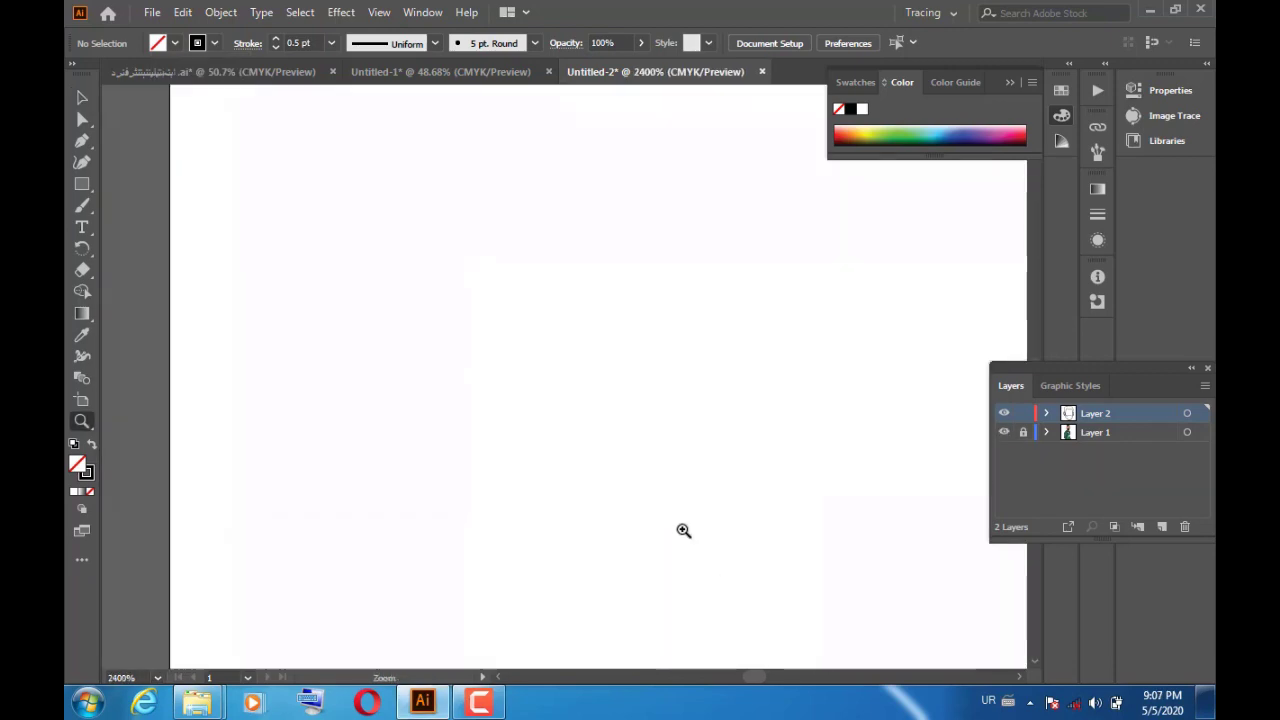
left_click(157, 677)
Step: At 1600% zoom, trace the almond-shaped eyelid outline around the eye
left_click(185, 249)
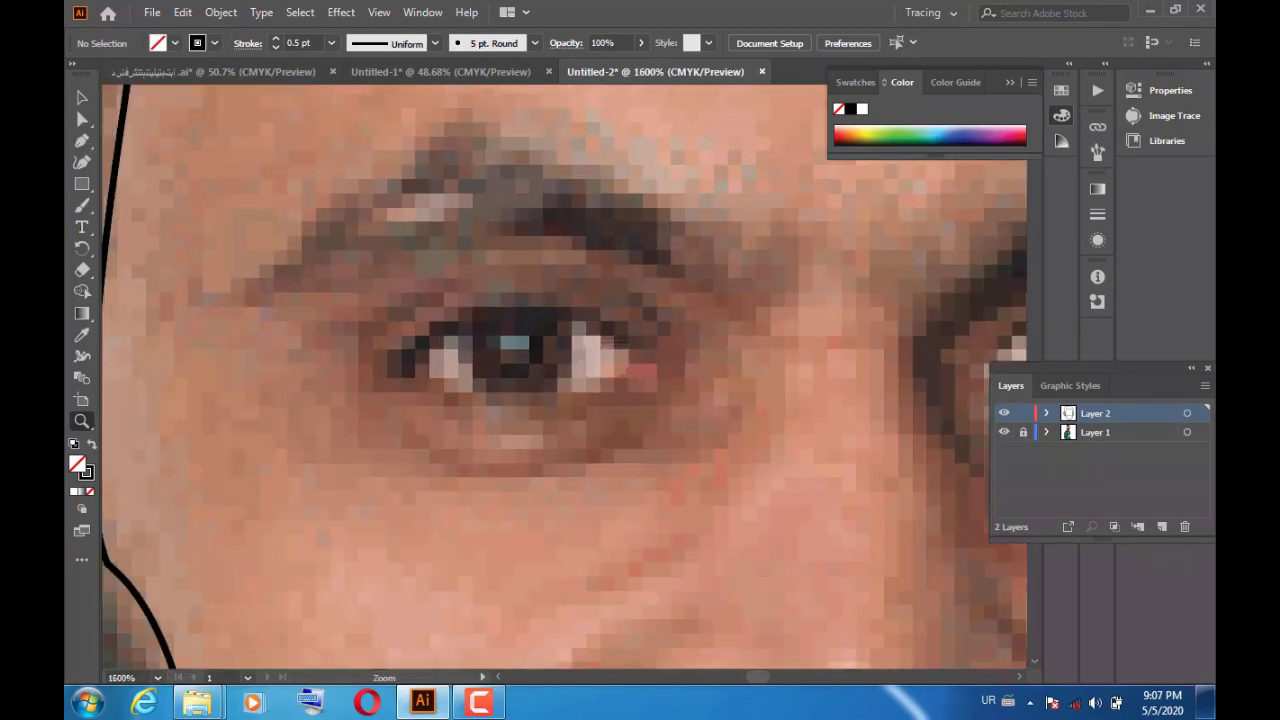
key("p")
left_click(635, 355)
left_click_drag(390, 380, 405, 403)
left_click(453, 328)
left_click_drag(485, 410, 567, 418)
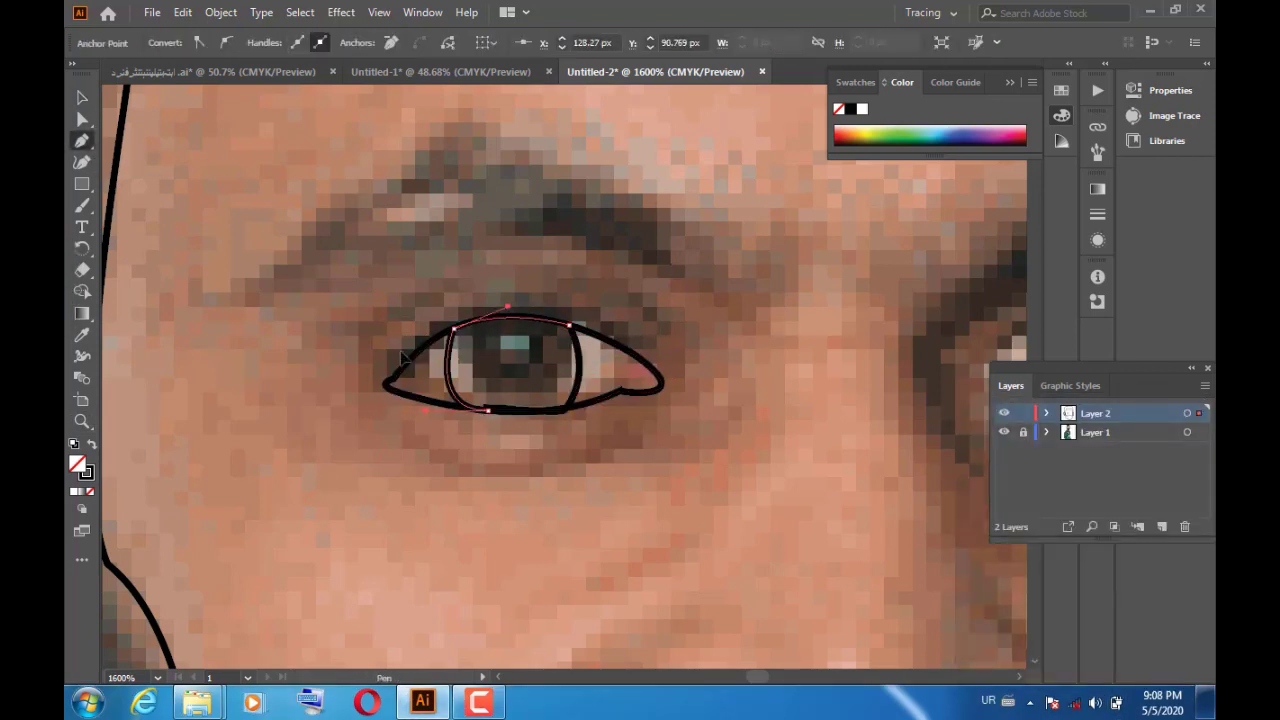
Step: Try a teal-grey fill sampled from the photo with the Eyedropper, then undo it
double_click(88, 474)
left_click(829, 234)
key("i")
left_click(407, 292)
key("ctrl+z")
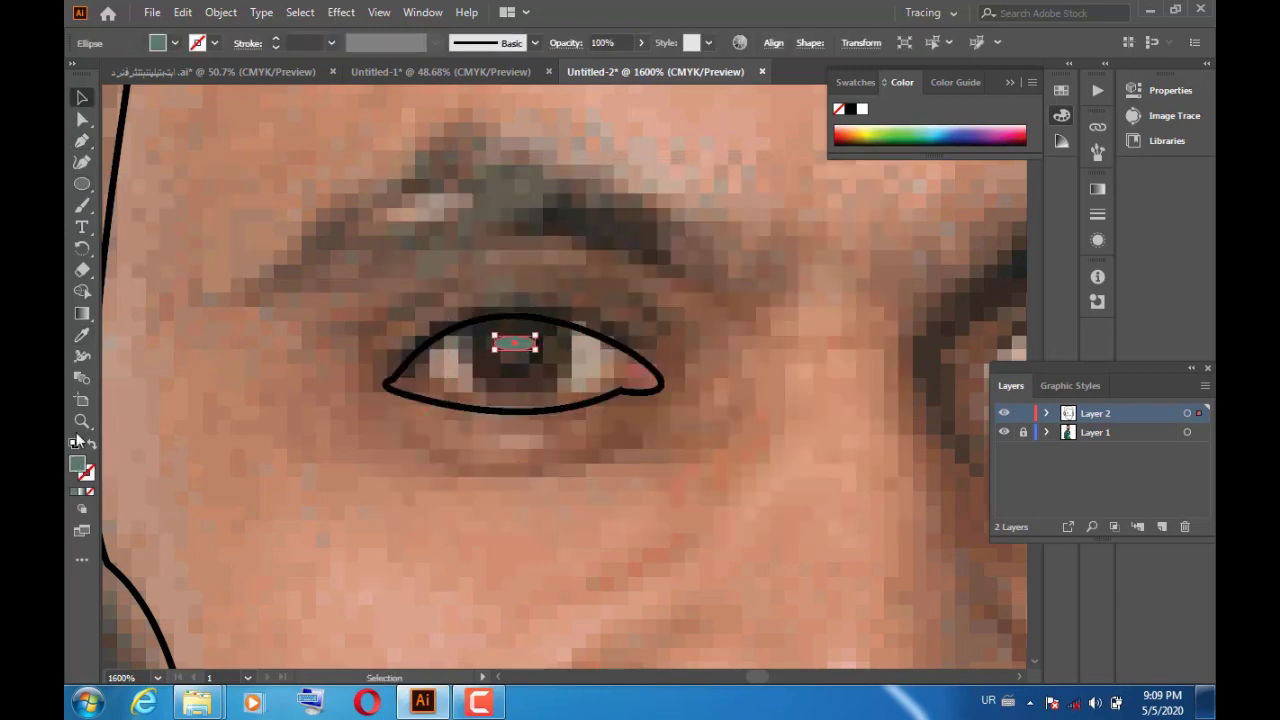
Step: Select the eye outline path and adjust its fill in the Color Picker
double_click(77, 463)
left_click(829, 234)
key("a")
left_click(451, 349)
double_click(76, 464)
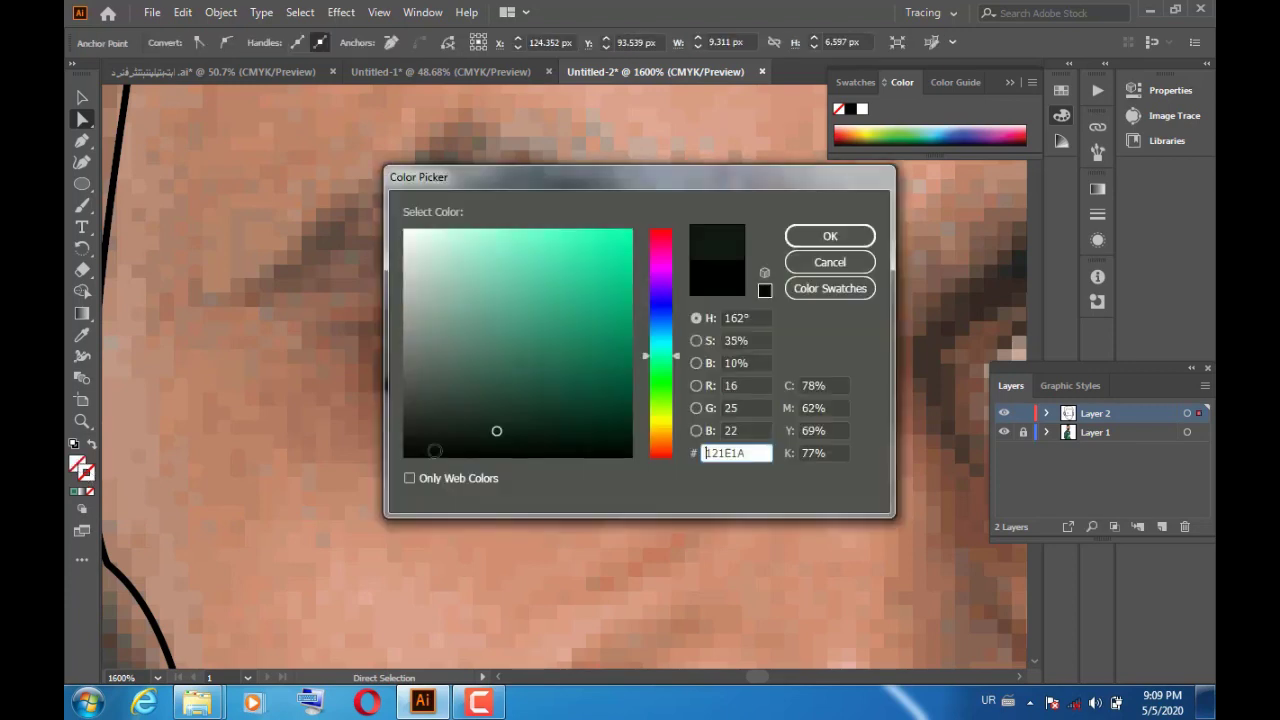
key("Escape")
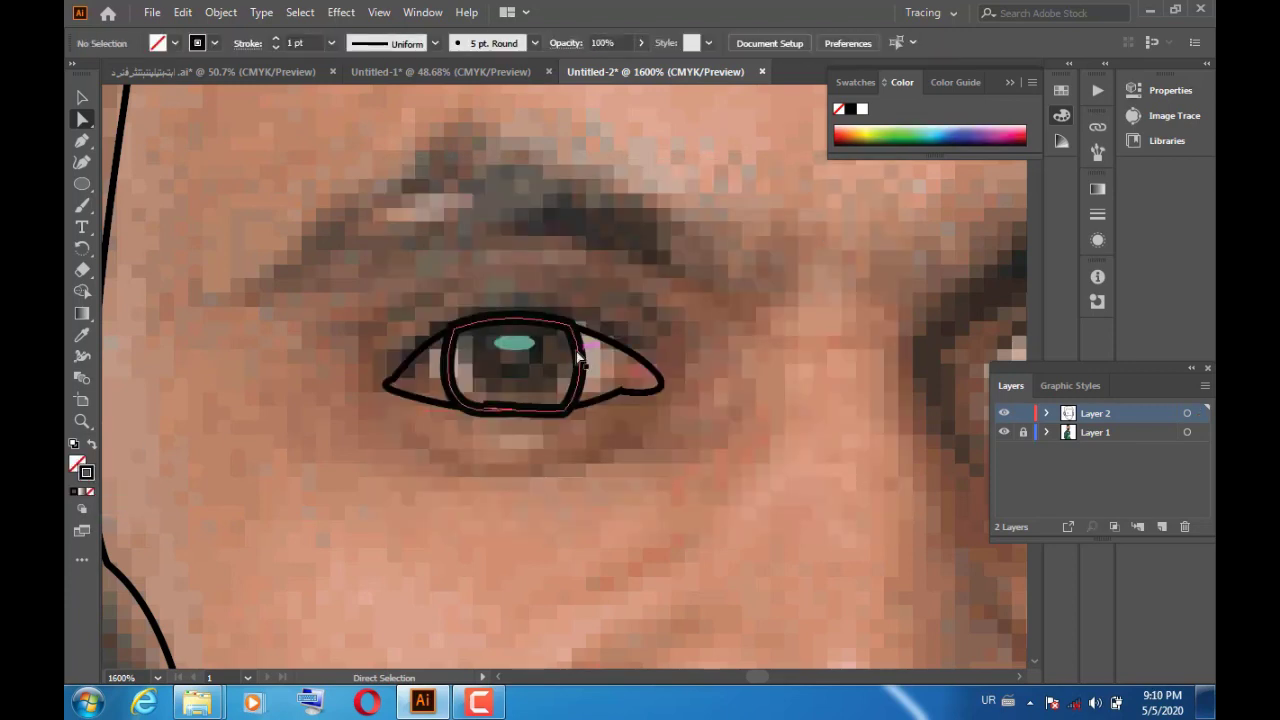
Step: Keep the eye outline's stroke weight at 0.5 pt
key("v")
left_click(576, 351)
left_click(331, 42)
left_click(346, 96)
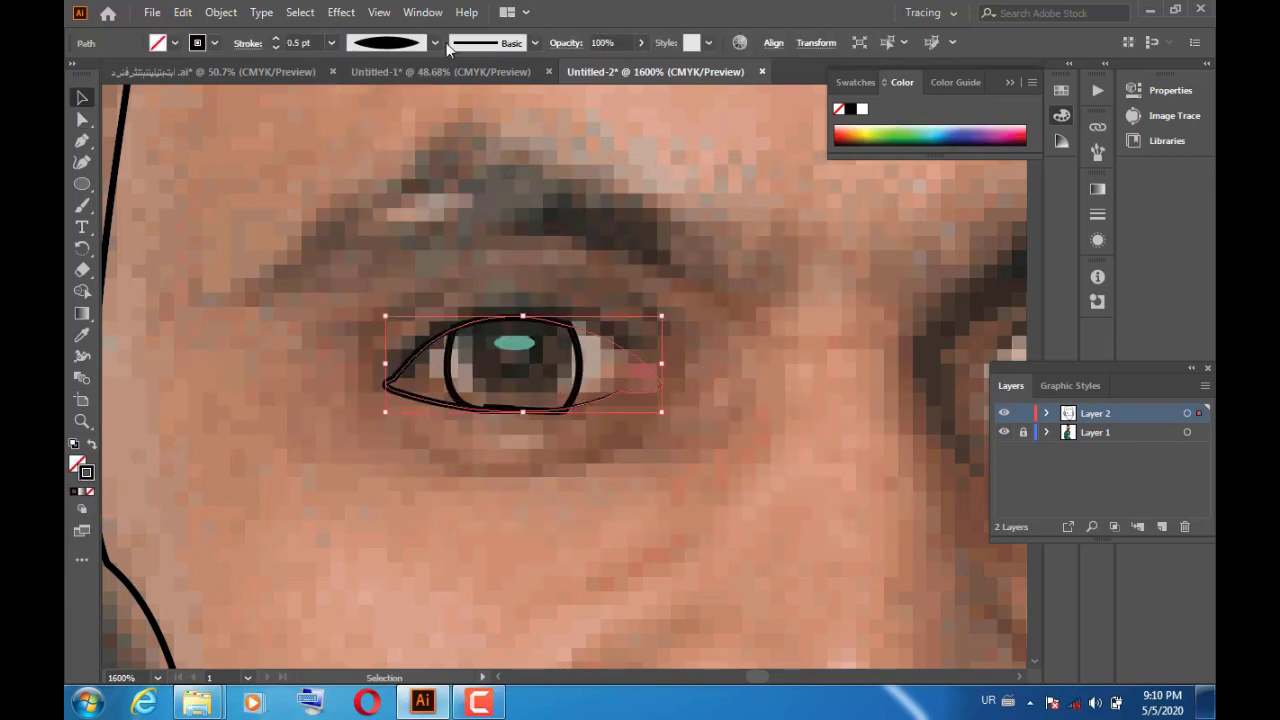
left_click(569, 367)
key("v")
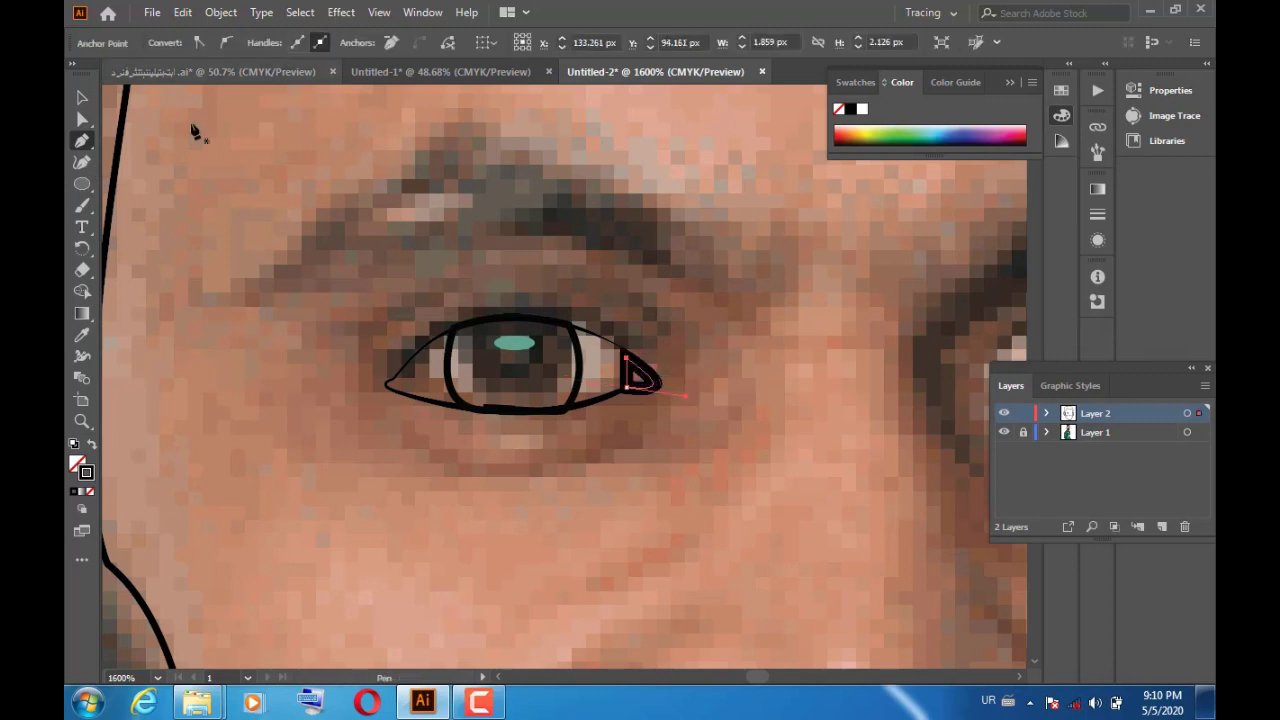
Step: Outline the eye's outer and inner corners with thin strokes
left_click(331, 42)
left_click(585, 205)
left_click(331, 42)
left_click(342, 85)
key("p")
left_click(458, 402)
left_click(395, 383)
left_click(447, 333)
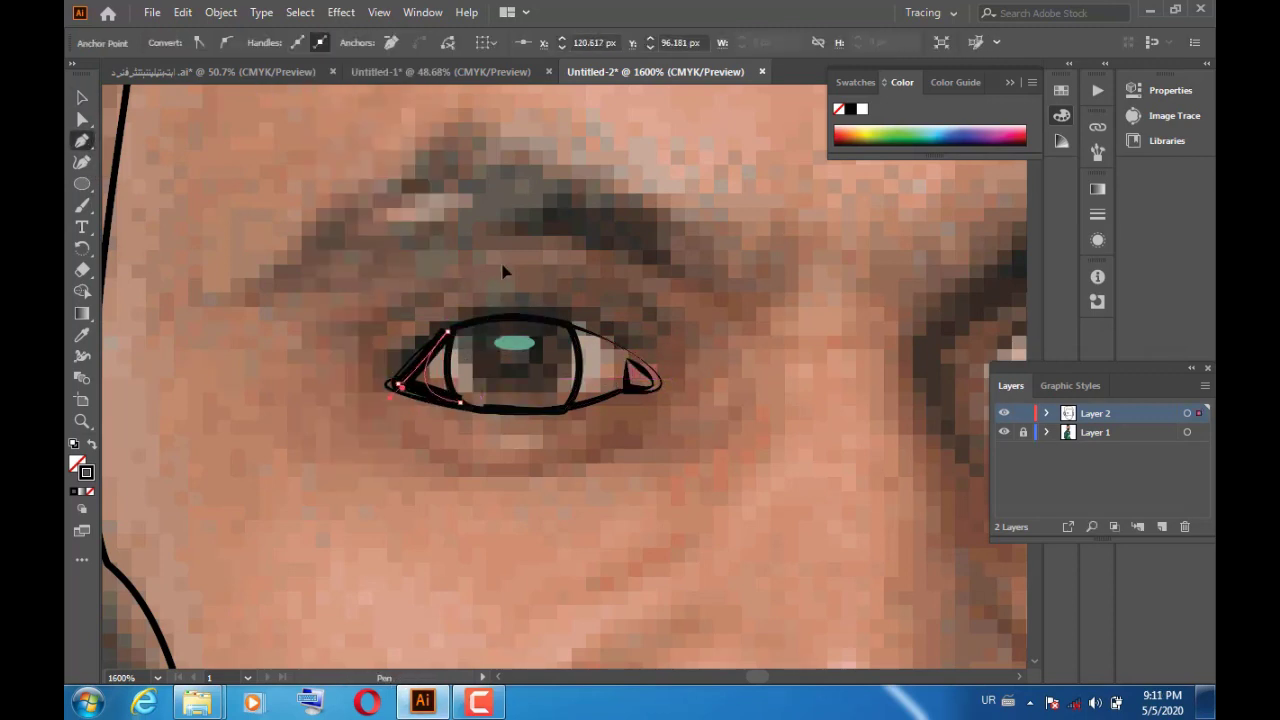
Step: Draw a curved 0.5 pt outer-corner line with a tapered width profile
left_click(331, 42)
left_click(370, 100)
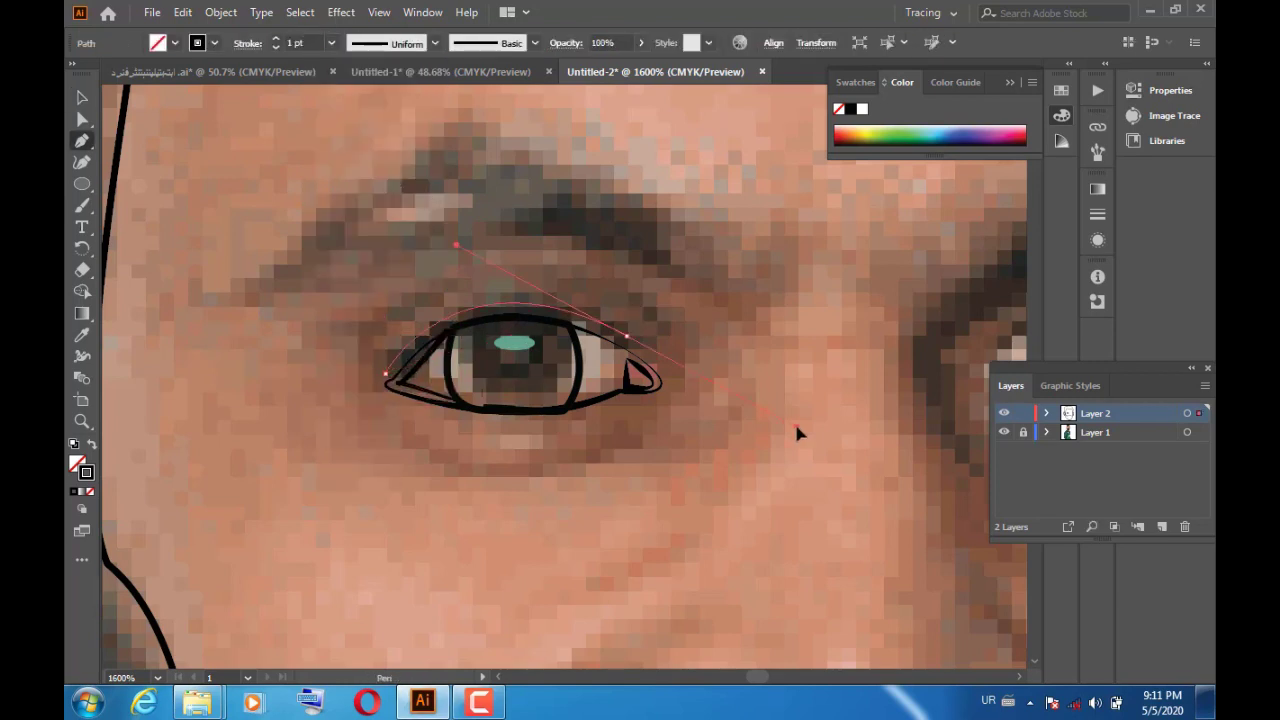
key("p")
left_click(331, 42)
left_click(626, 412)
left_click_drag(673, 366, 640, 328)
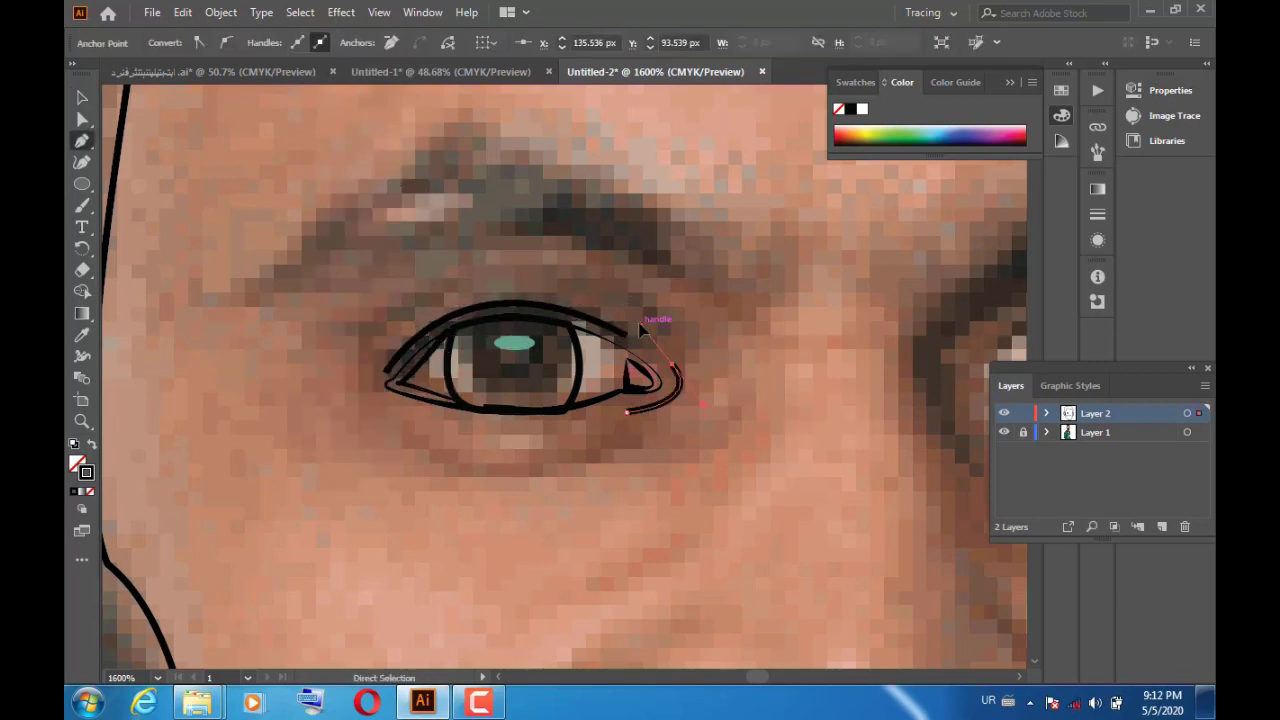
left_click_drag(672, 398, 680, 334)
left_click(595, 418)
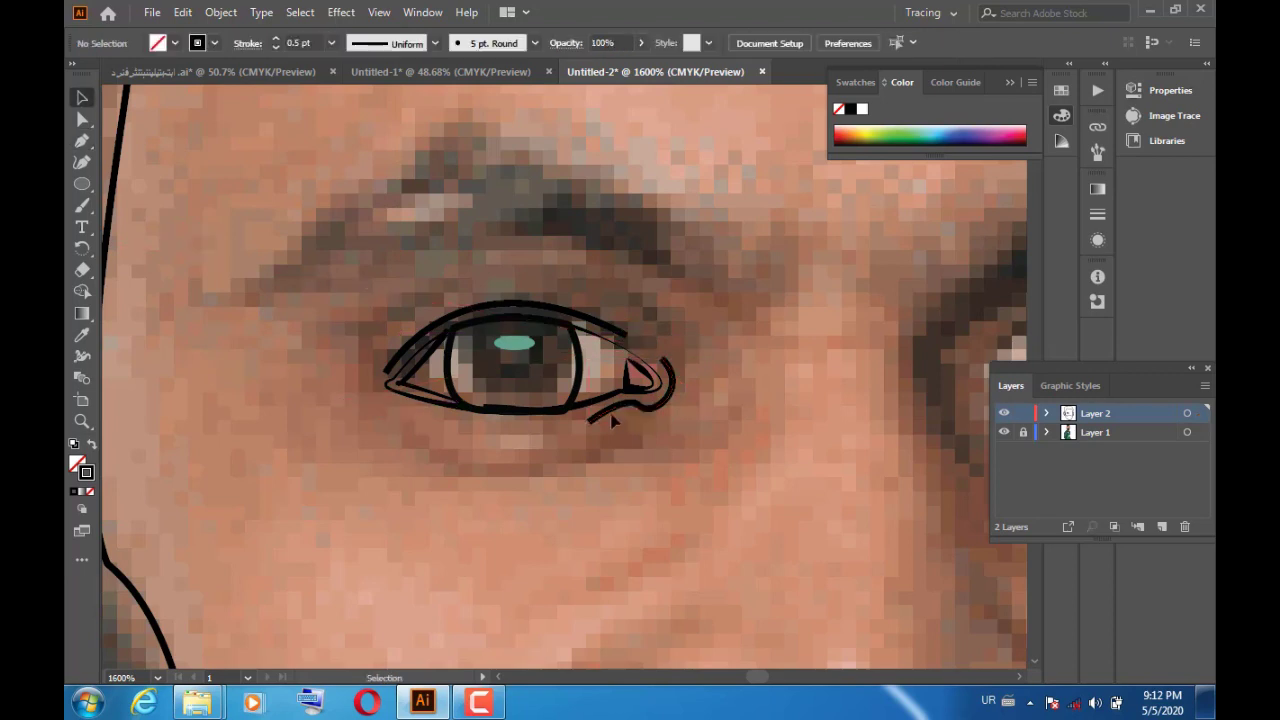
Step: Draw a thick curve under the eye and set its stroke weight
key("v")
left_click(505, 304)
left_click_drag(405, 430, 640, 432)
left_click(331, 42)
left_click(400, 165)
Step: Replace the misplaced curve with a lower-lid line starting further left
key("ctrl+z")
left_click(375, 403)
left_click_drag(500, 478, 580, 470)
left_click(331, 42)
left_click(343, 86)
left_click(352, 358)
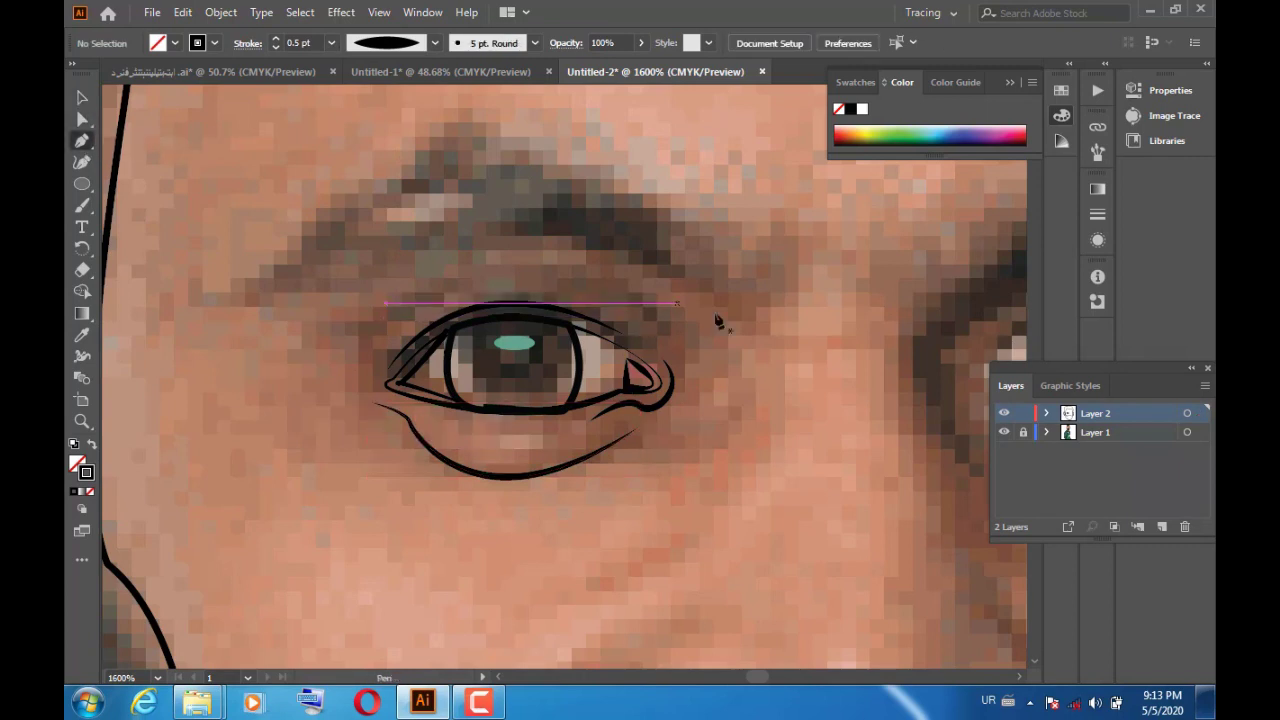
Step: Draw the crease curve above the upper lid
left_click_drag(660, 325, 680, 300)
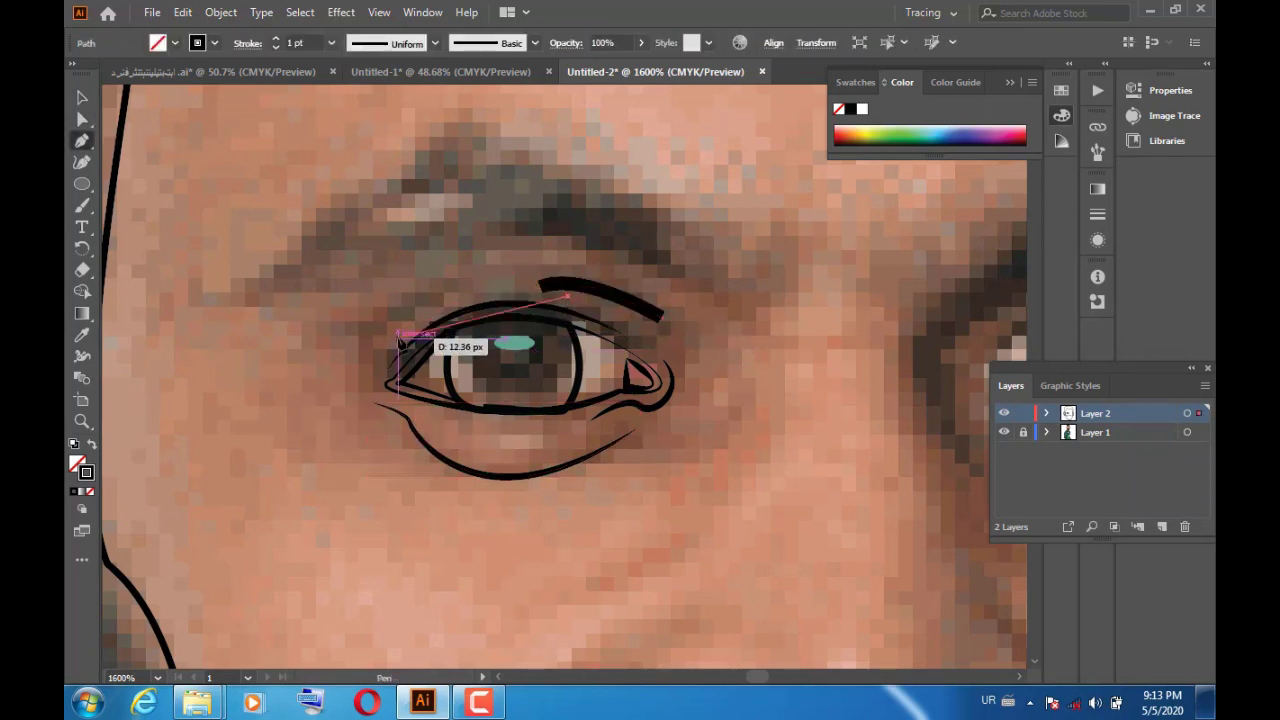
key("v")
key("b")
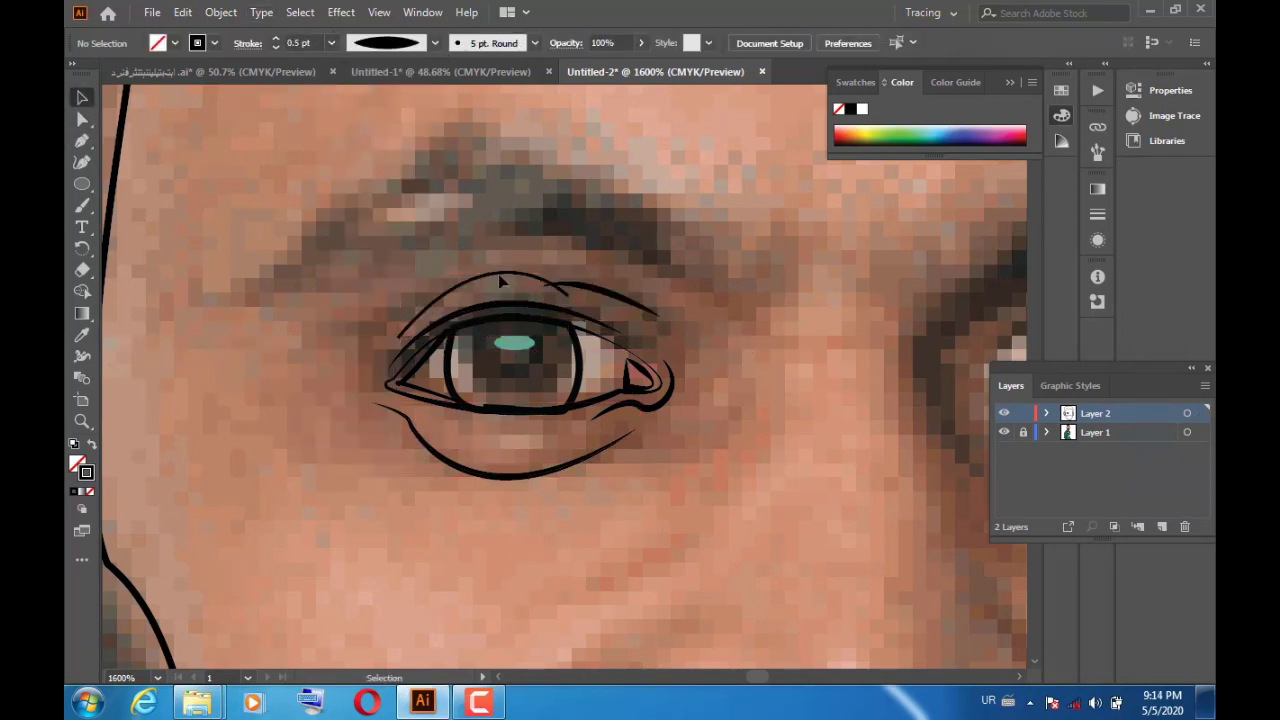
scroll(705, 134, "right", 1)
Step: Save the drawing as an Adobe Illustrator (.ai) file, accepting the default options
key("ctrl+s")
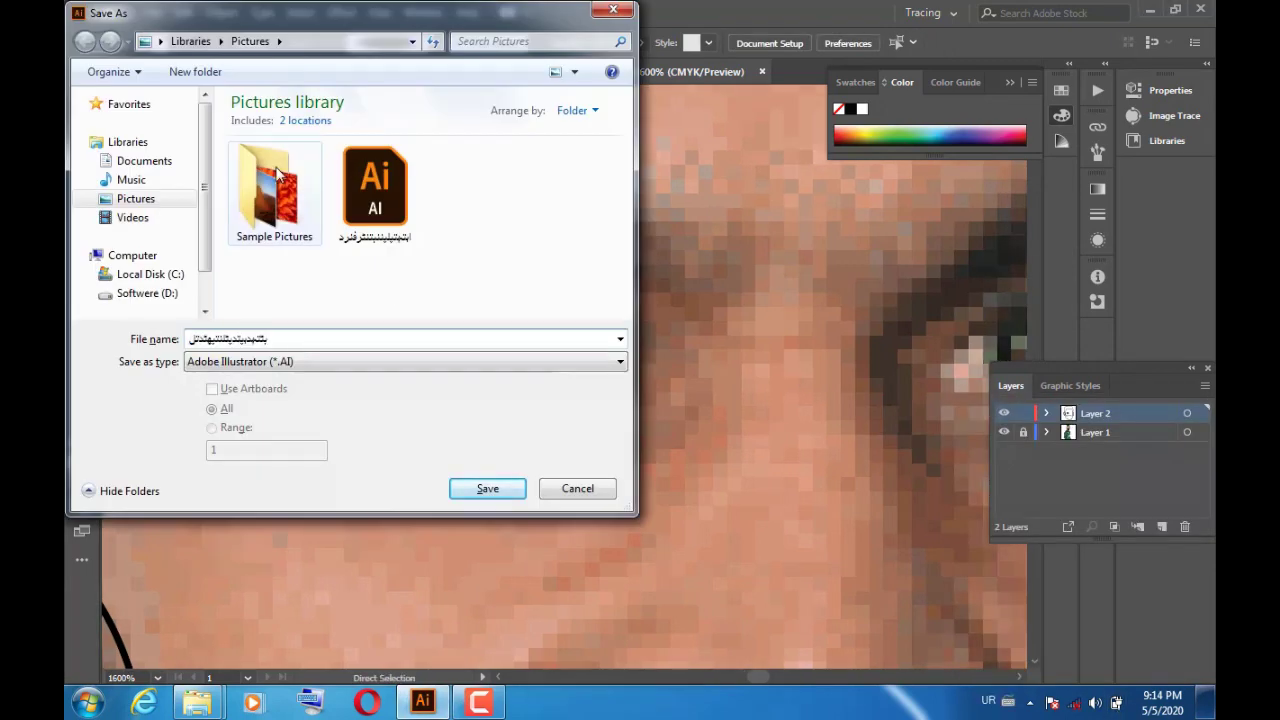
left_click(487, 488)
left_click(717, 600)
Step: Start the eyebrow outline above the eye with a curved first segment
key("p")
left_click(629, 204)
left_click_drag(592, 270, 688, 318)
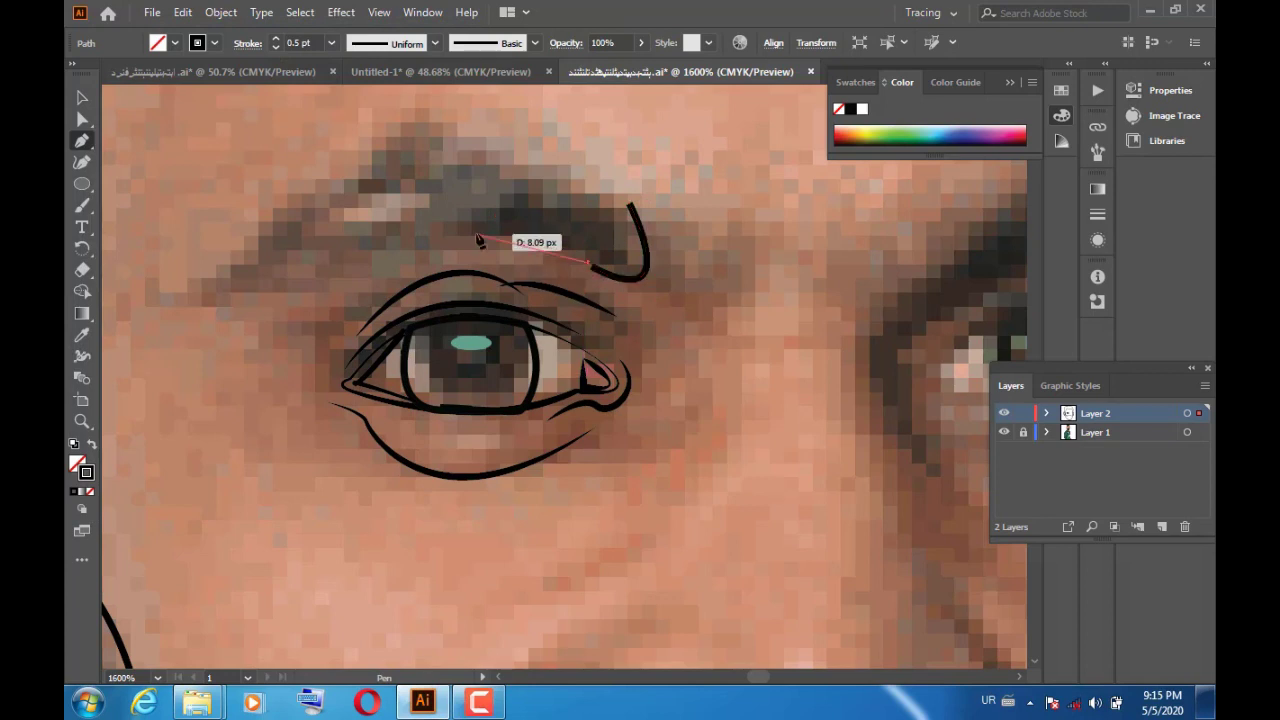
Step: Finish the jagged eyebrow outline and give it a thin tapered width profile
left_click_drag(426, 242, 417, 258)
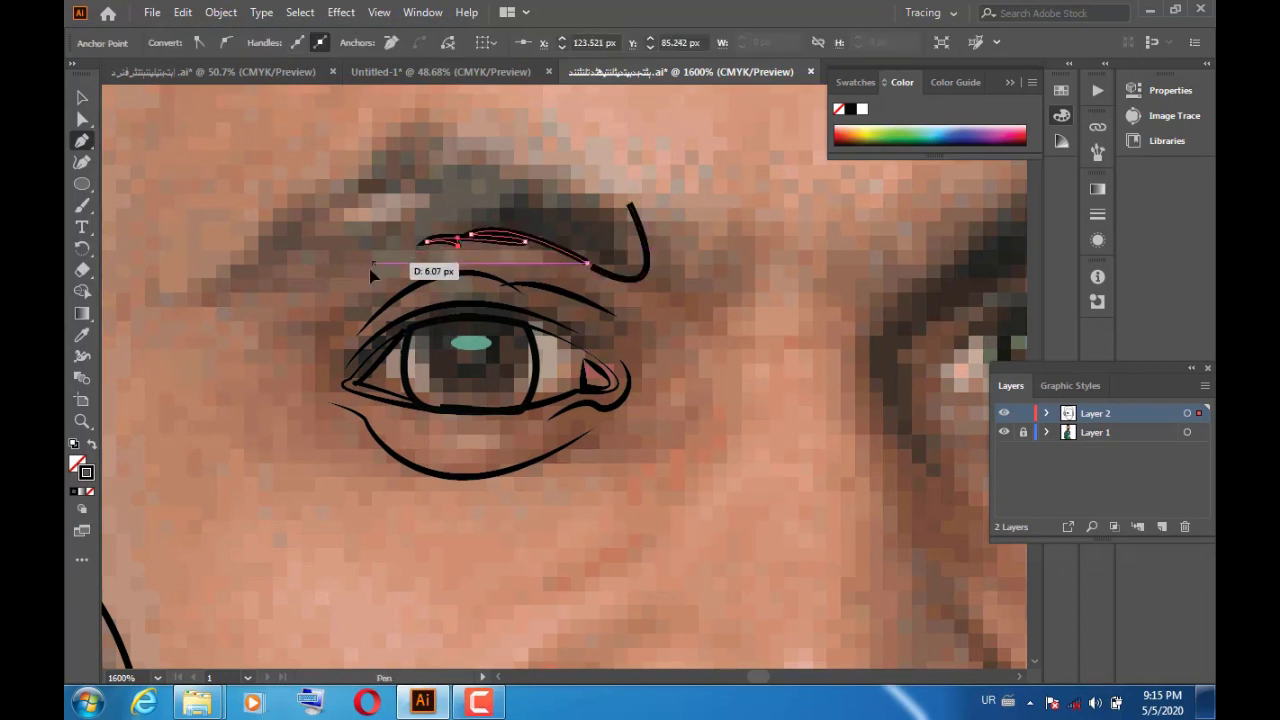
left_click_drag(141, 262, 250, 258)
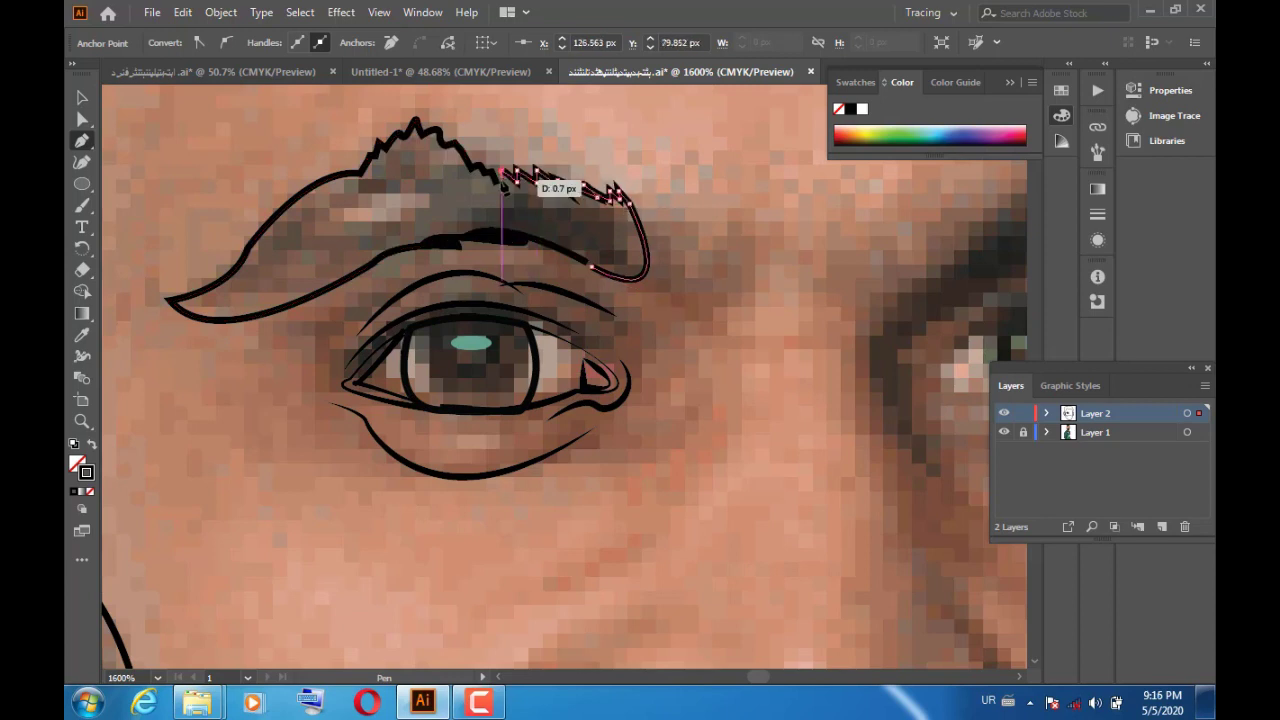
key("v")
left_click(300, 215)
left_click(435, 42)
left_click(381, 95)
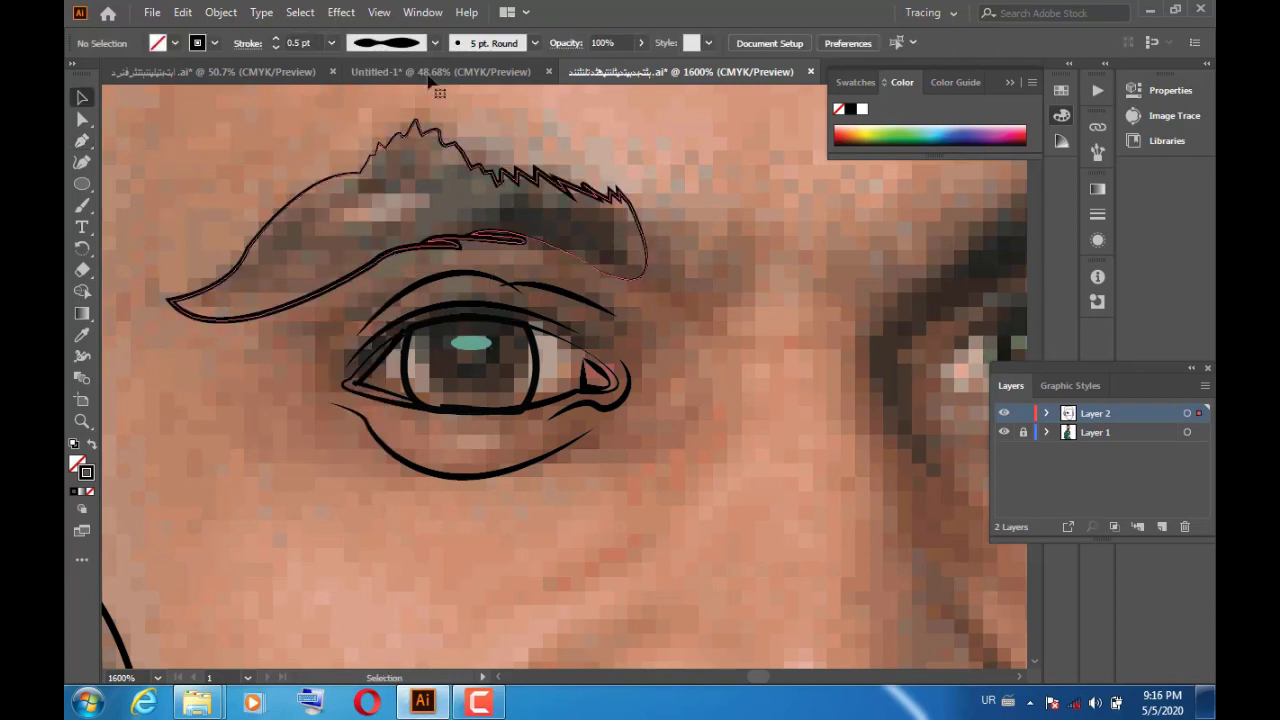
left_click(560, 180)
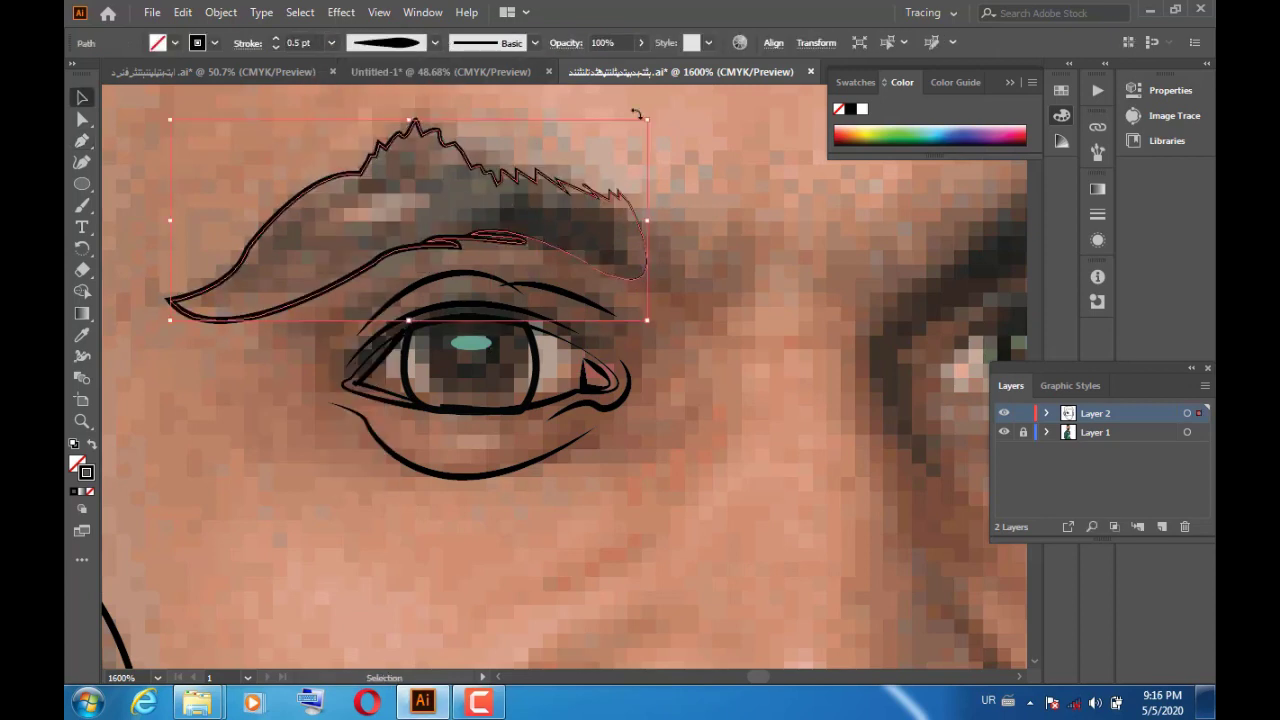
left_click(625, 122)
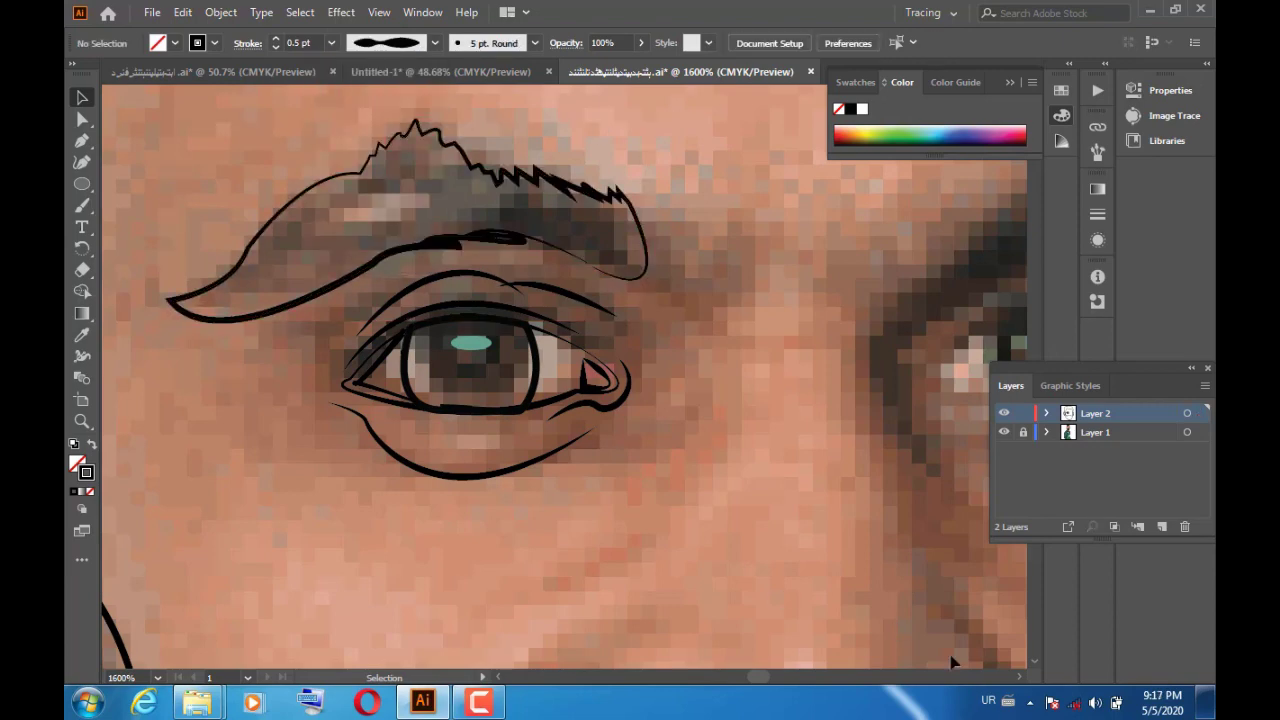
Step: Fit the drawing and toggle the photo layer off and on to review the line art
left_click(157, 678)
left_click(175, 651)
left_click(1004, 432)
key("z")
left_click_drag(435, 231, 538, 237)
key("ctrl+minus")
key("ctrl+minus")
key("ctrl+minus")
left_click(1004, 432)
left_click(1004, 432)
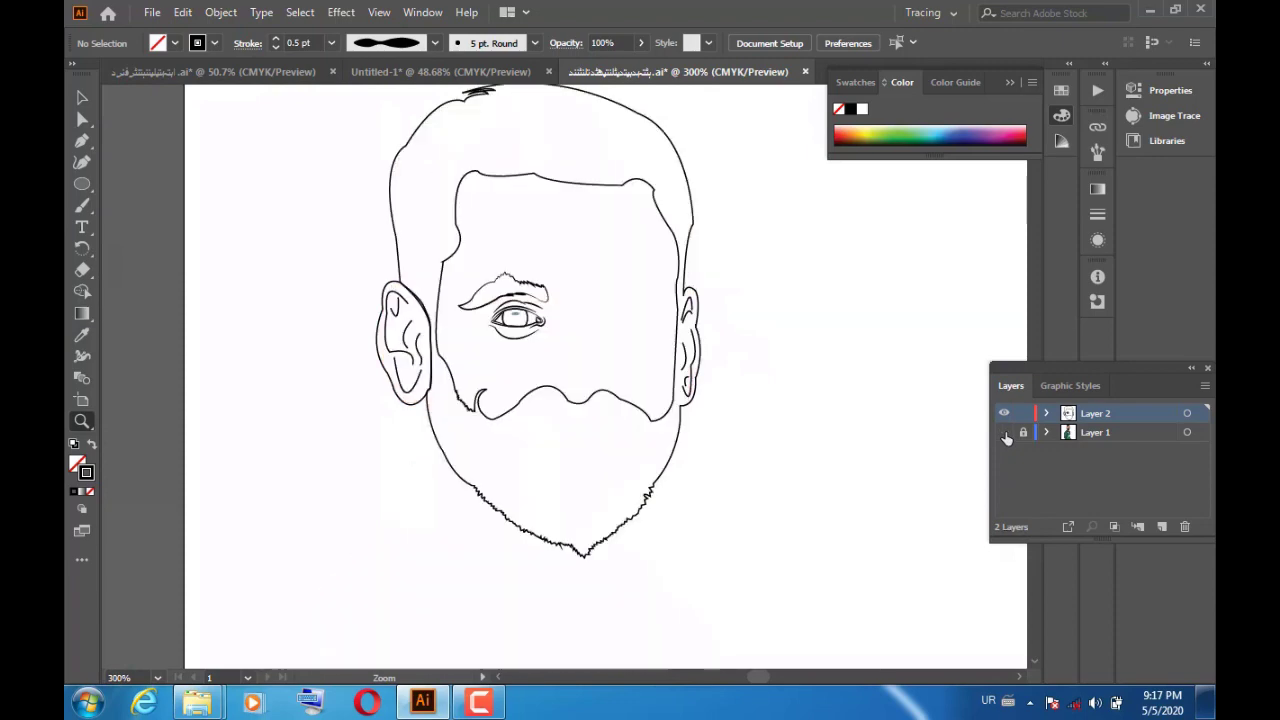
left_click(1004, 432)
Step: Zoom in on both eyes and select the finished eye drawing to duplicate
left_click(517, 318)
left_click(543, 366)
key("v")
left_click(550, 370)
left_click(815, 370)
Step: Reflect the eye copy vertically with preview and place it over the other eye
key("o")
key("Return")
left_click(511, 423)
left_click(646, 463)
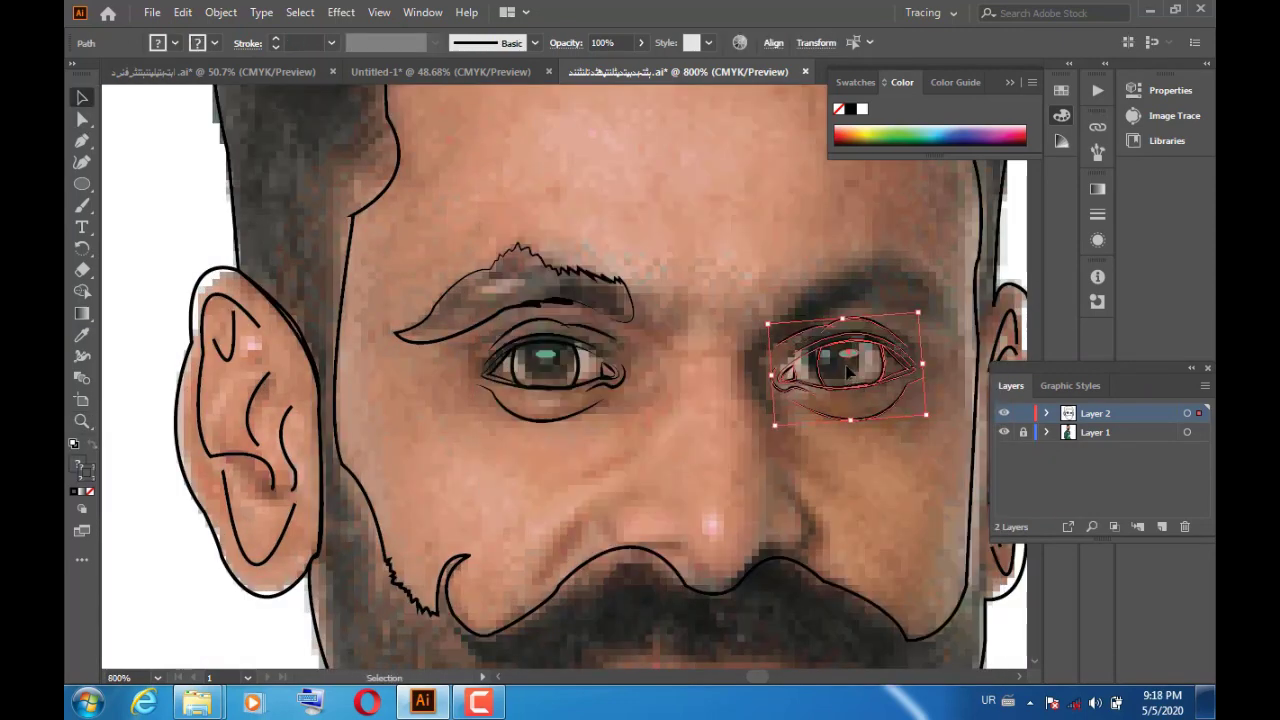
left_click(880, 449)
left_click(835, 410)
left_click(784, 422)
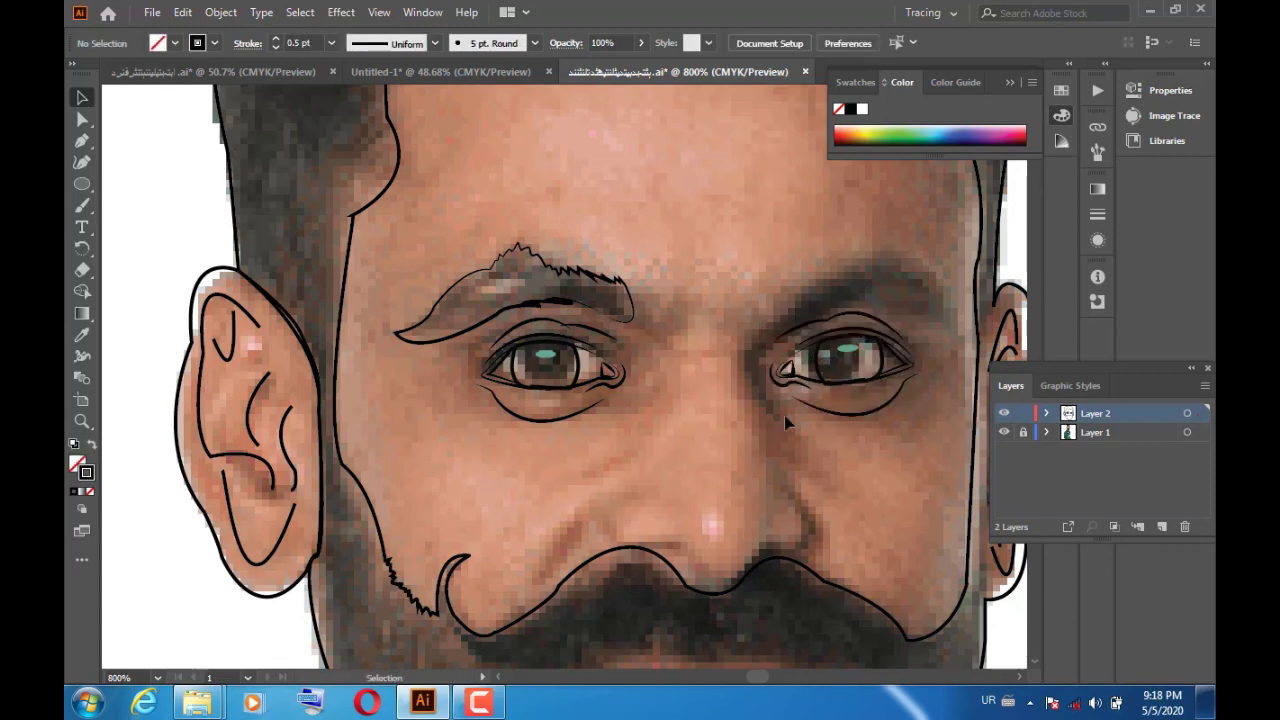
Step: Pen-draw an arched eyebrow outline above the second eye
left_click(82, 141)
key("ctrl+plus")
key("ctrl+plus")
left_click(388, 404)
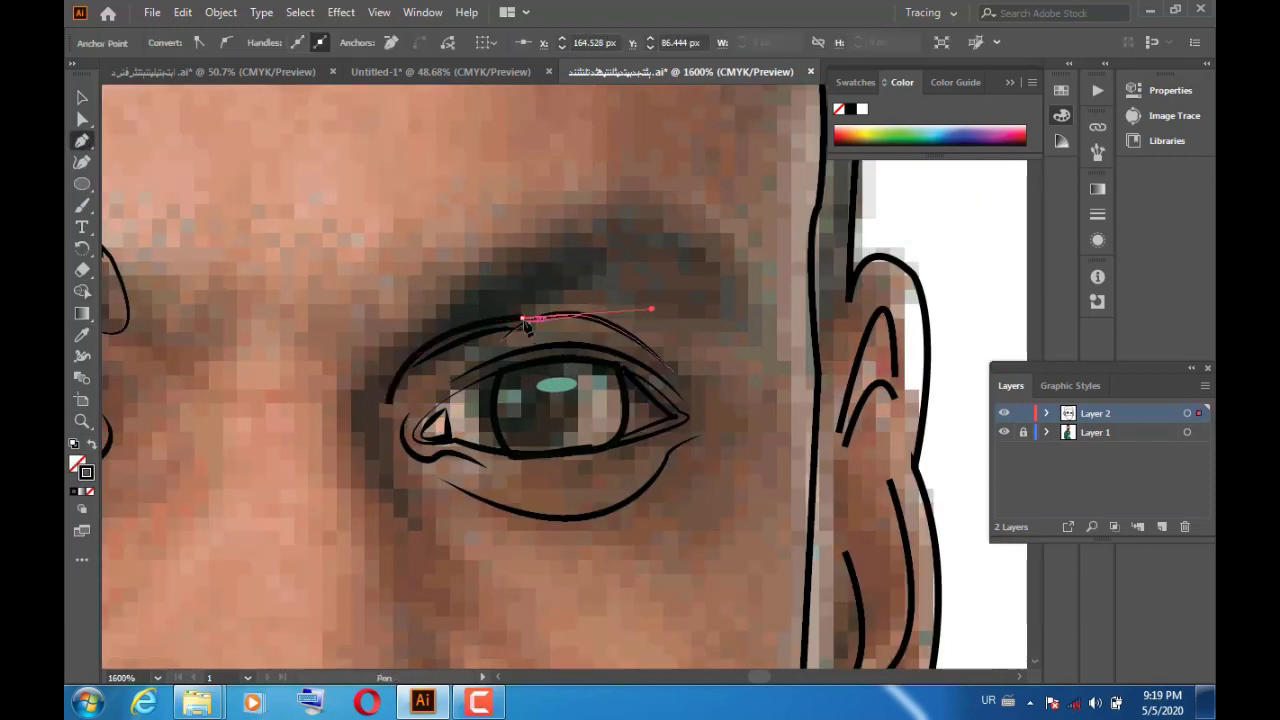
left_click(522, 320)
left_click_drag(661, 307, 722, 356)
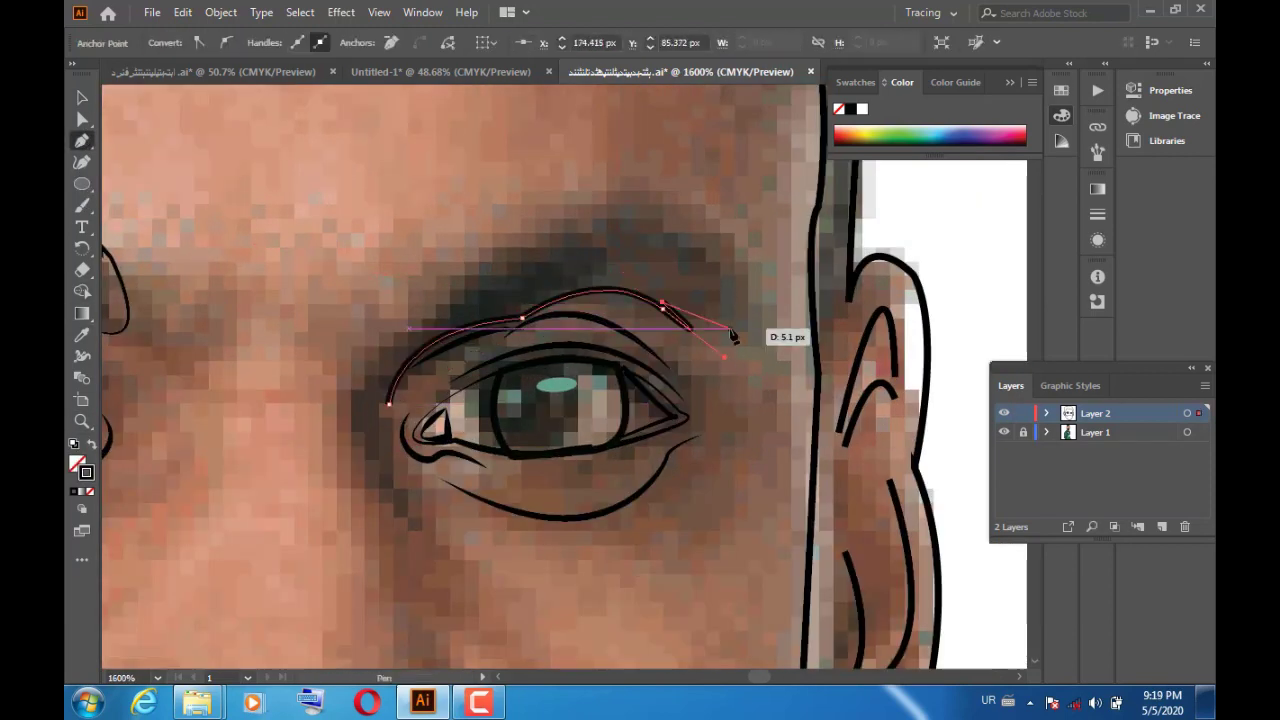
left_click_drag(605, 211, 741, 186)
left_click_drag(499, 260, 492, 282)
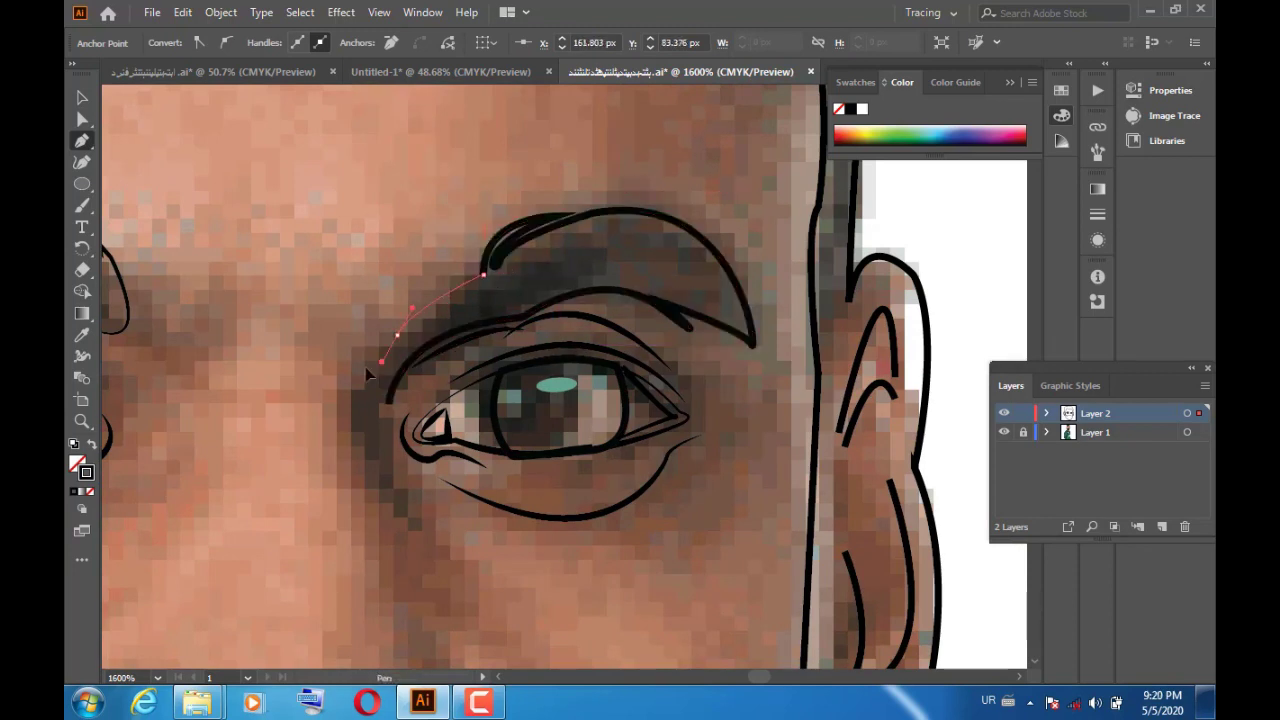
key("v")
left_click(494, 271)
key("ctrl+minus")
key("ctrl+minus")
key("ctrl+minus")
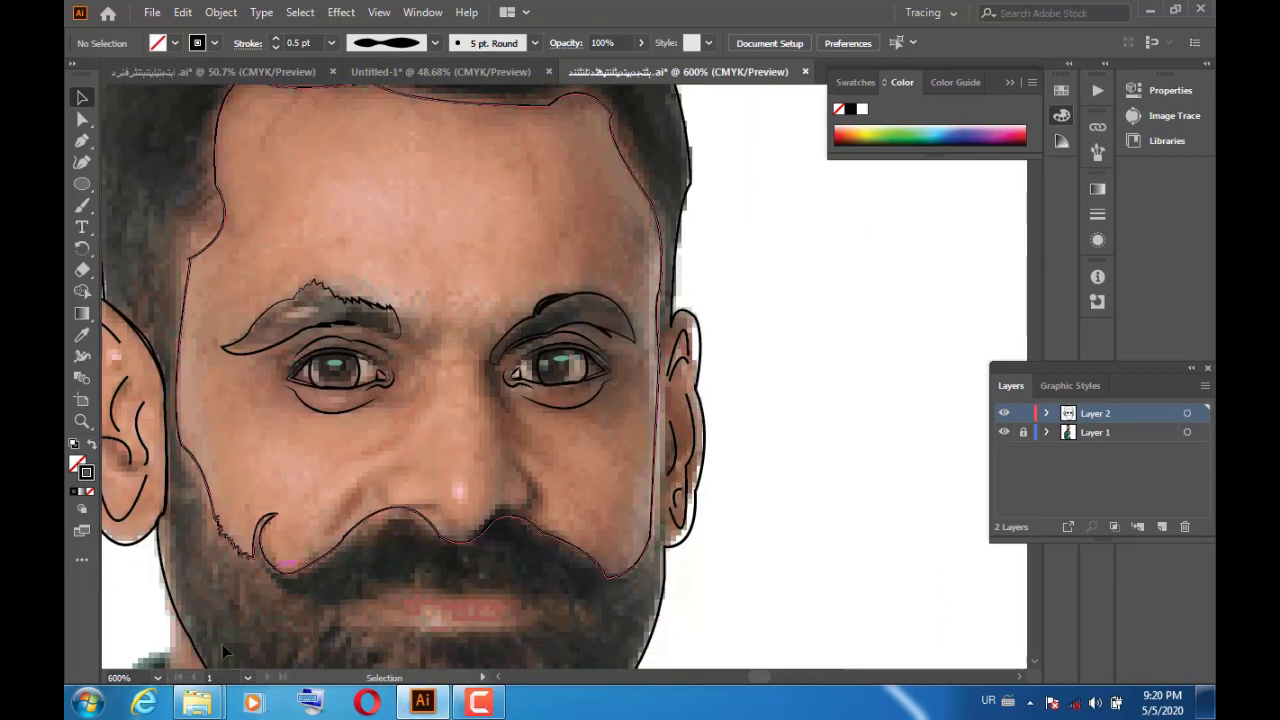
Step: Fill the face shape white, then try the fill colour picker on the head outline
key("ctrl+minus")
key("ctrl+minus")
left_click(494, 228)
left_click(73, 443)
left_click(628, 280)
double_click(77, 464)
left_click(829, 257)
double_click(77, 464)
left_click(829, 257)
Step: Fill the head black, then undo both the black head and white face fills
double_click(85, 470)
left_click(815, 248)
double_click(78, 465)
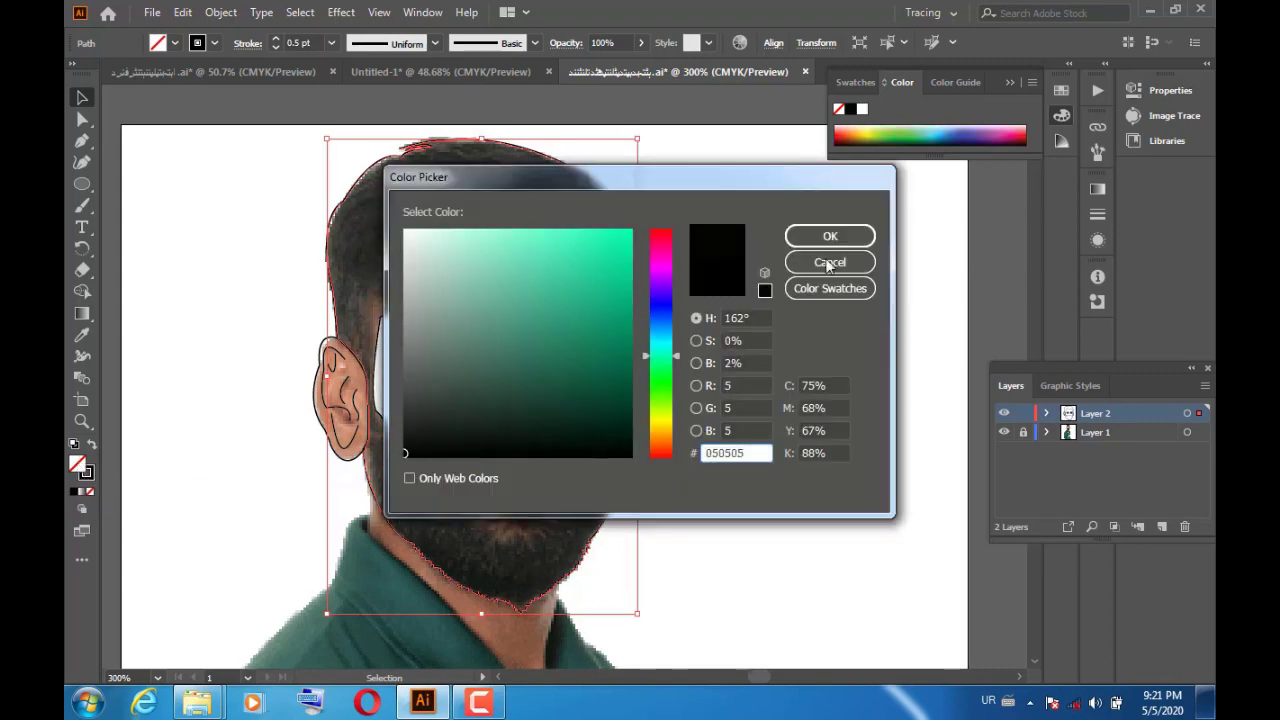
left_click(829, 234)
left_click(638, 480)
key("ctrl+z")
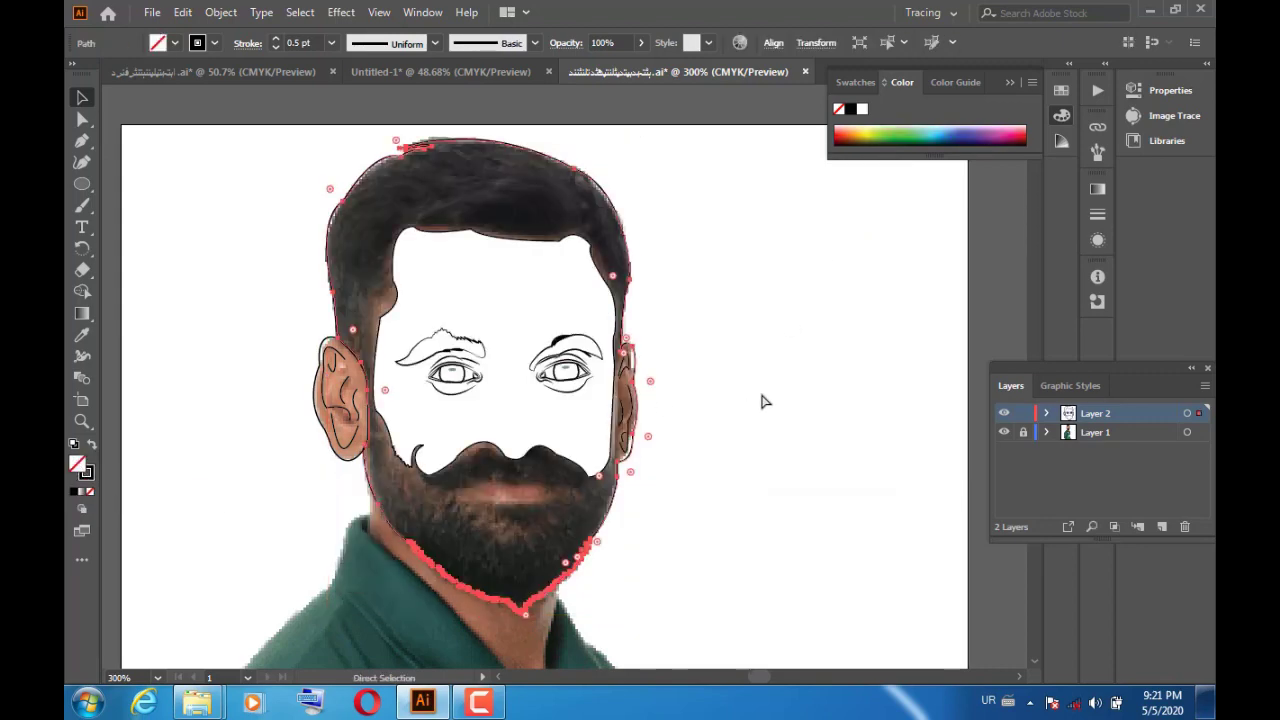
key("ctrl+z")
Step: Trace the curled moustache as a closed pen path with a hooked left end
left_click(523, 477)
key("p")
left_click(325, 352)
left_click_drag(422, 398, 480, 378)
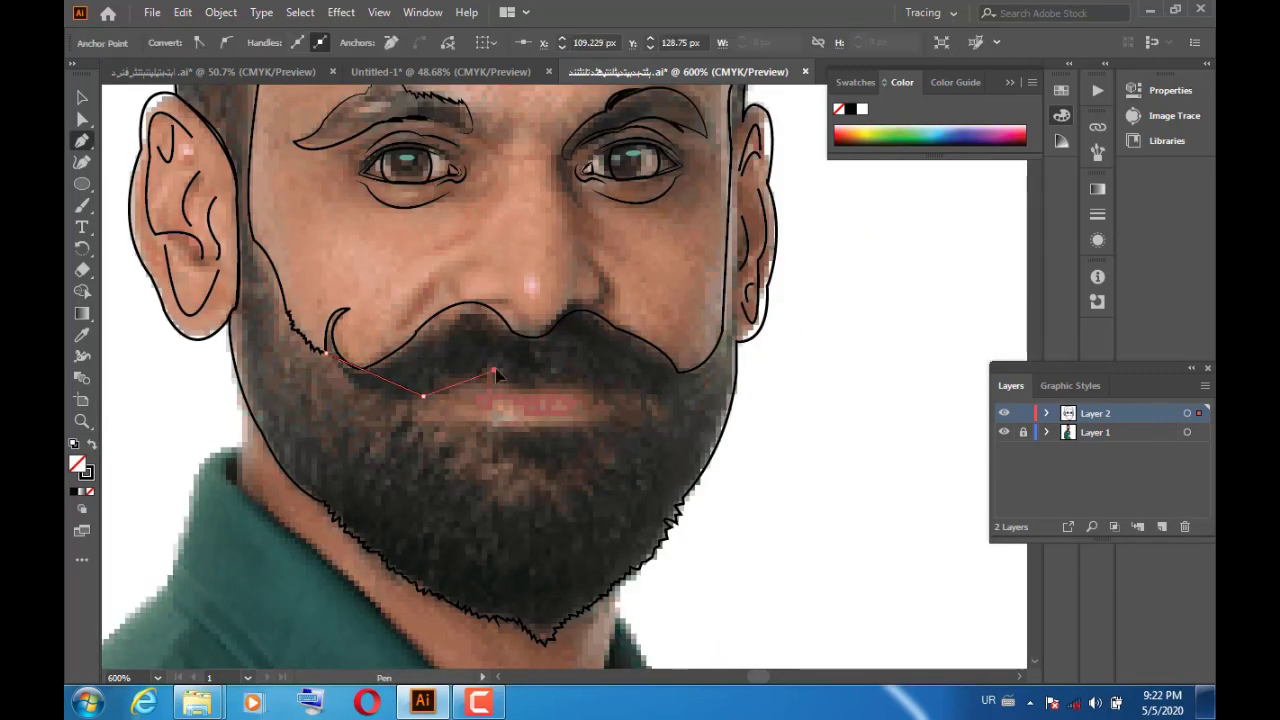
left_click_drag(679, 374, 700, 368)
left_click(610, 330)
left_click_drag(553, 328, 532, 363)
left_click(370, 362)
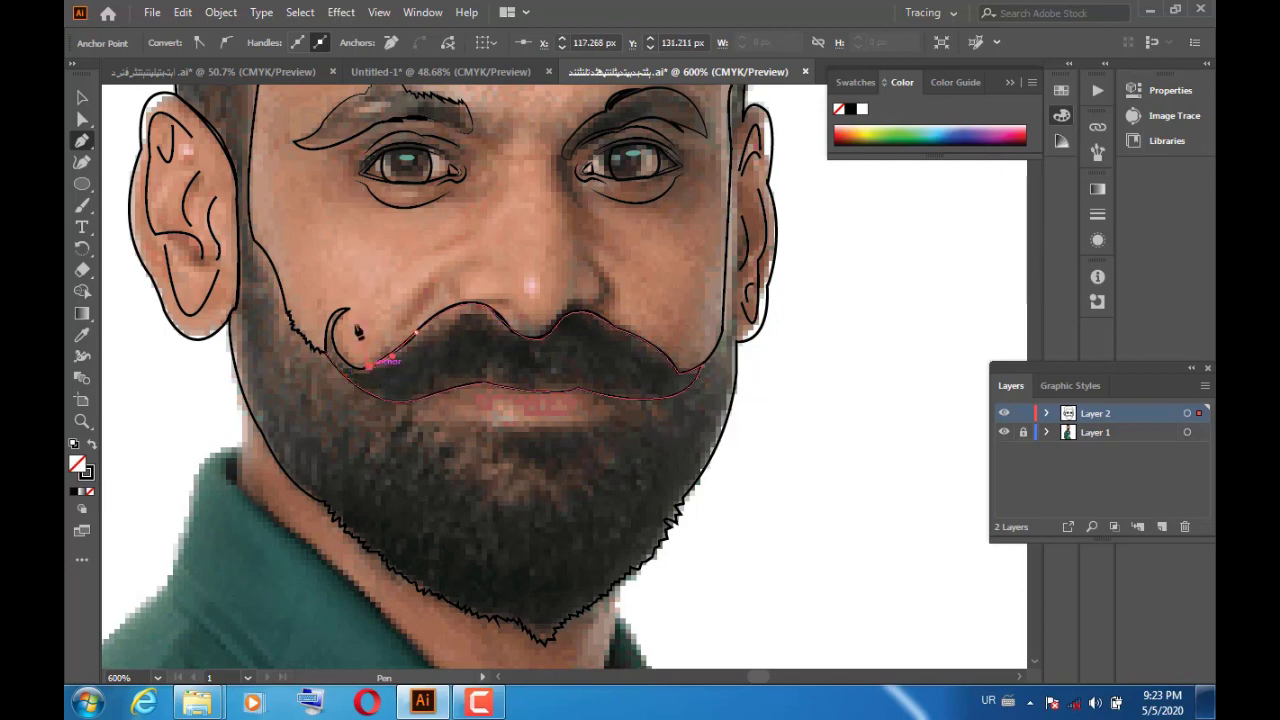
left_click_drag(343, 312, 330, 355)
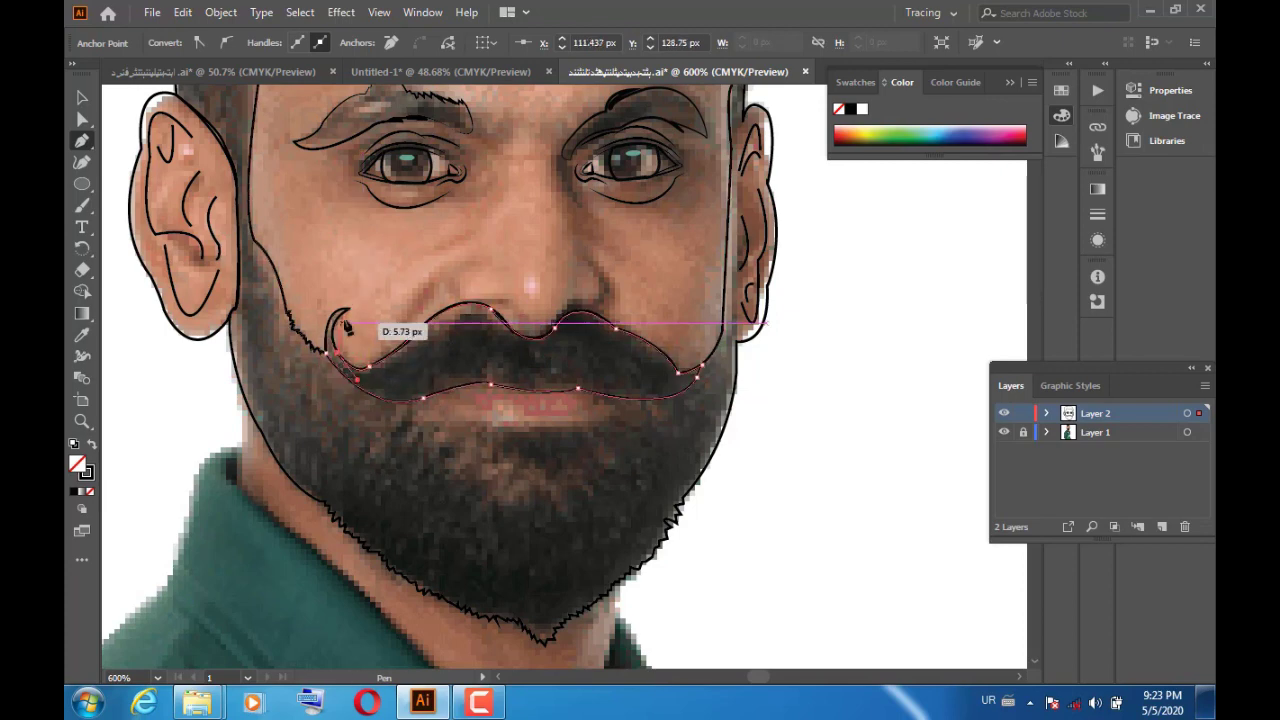
left_click(142, 394)
Step: Check the moustache against the photo, try a black fill, then set its fill to None
left_click(1004, 432)
left_click(1004, 432)
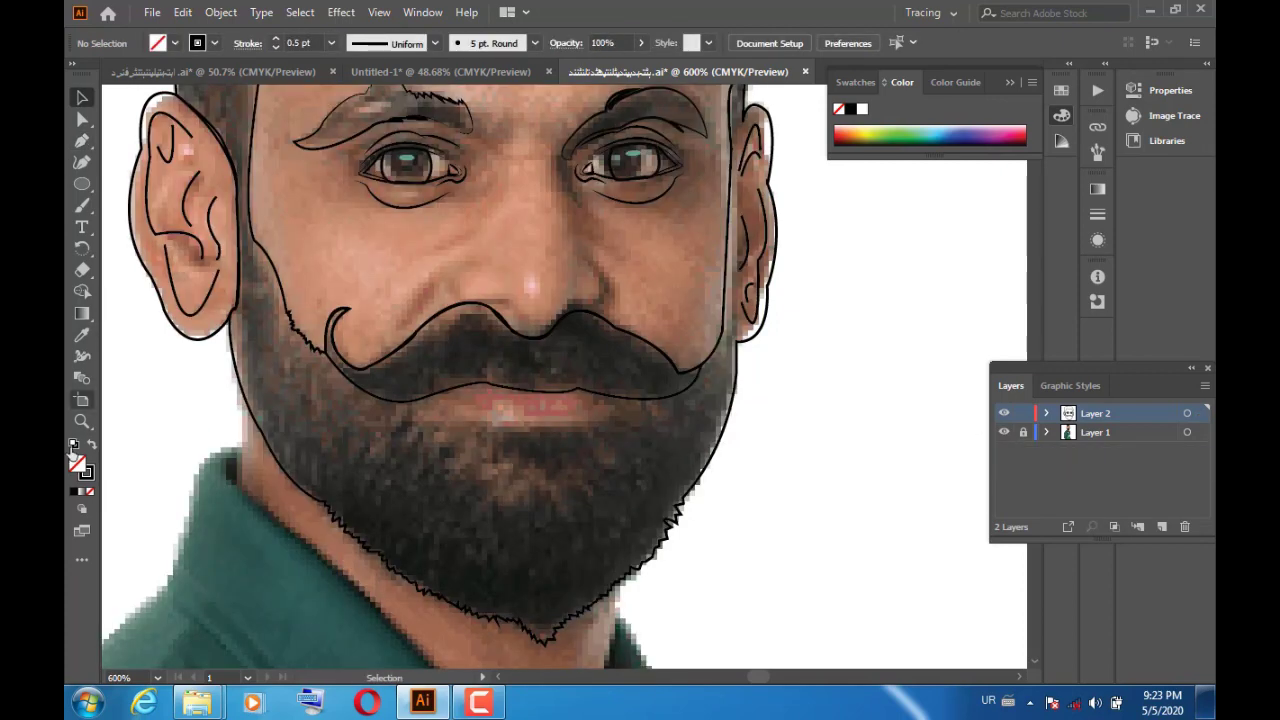
left_click(415, 343)
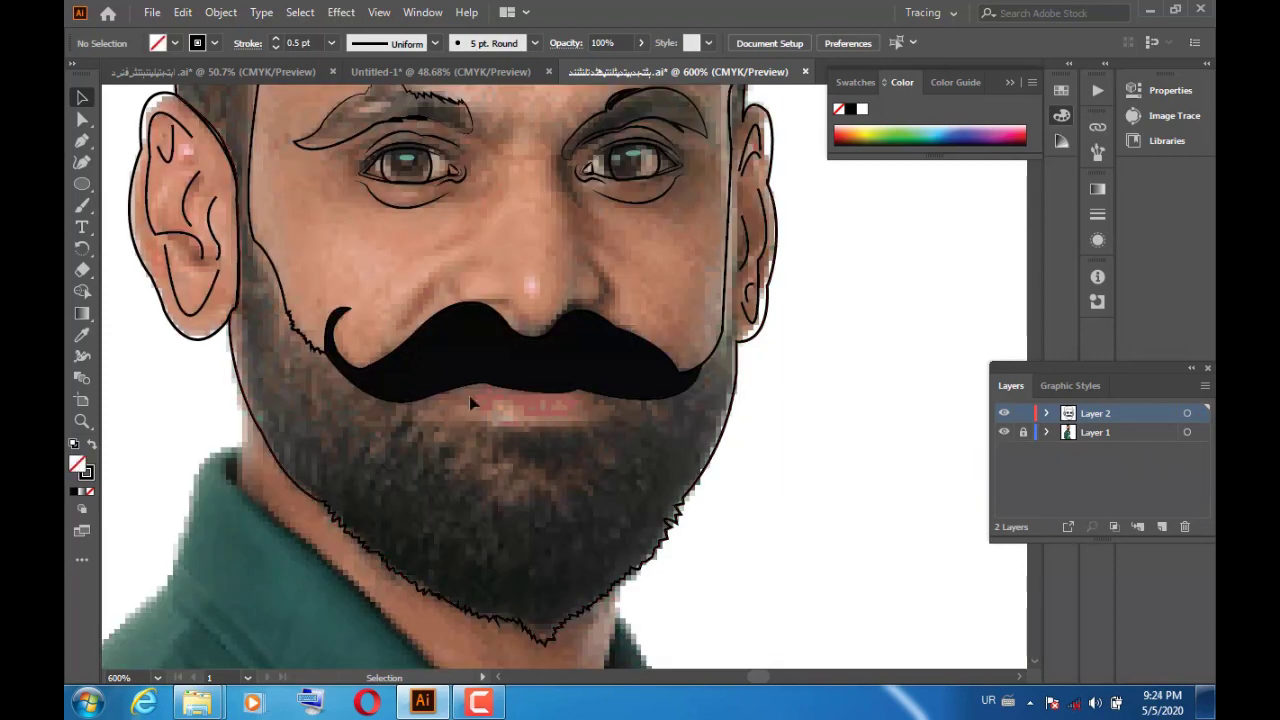
key("slash")
Step: Draw the curved upper-lip line beneath the moustache
left_click(613, 397)
left_click_drag(444, 391, 480, 386)
left_click(483, 383)
left_click_drag(578, 388, 580, 398)
left_click(790, 468, "ctrl")
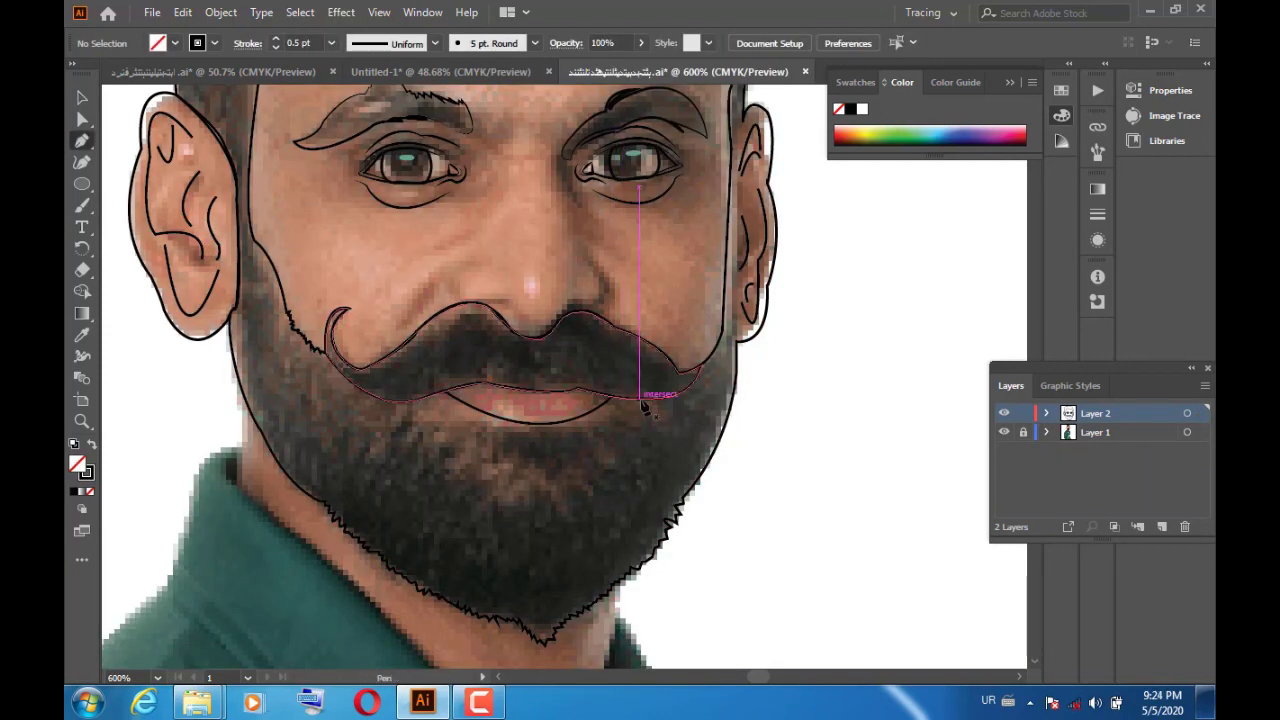
Step: Draw the lower-lip curve from the mouth corner leftward
left_click(622, 398)
left_click_drag(590, 428, 591, 628)
left_click_drag(478, 428, 480, 432)
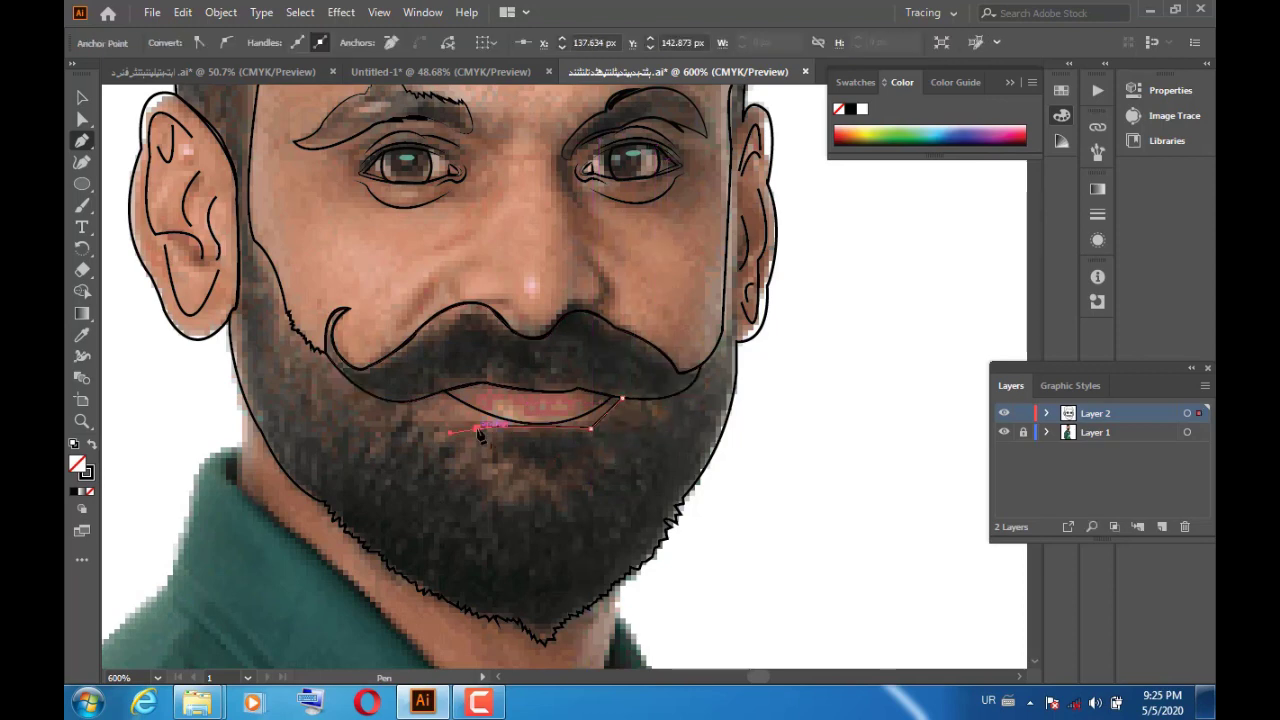
left_click(470, 472, "ctrl")
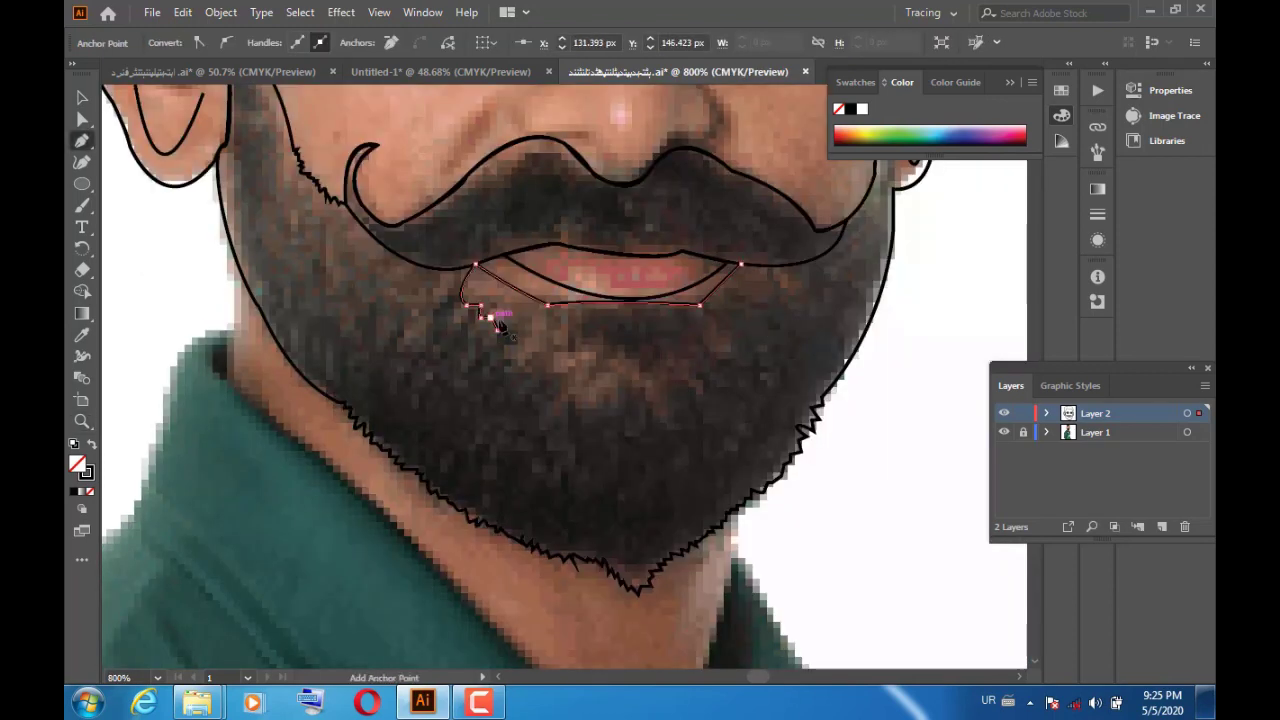
Step: Trace the zigzag edge of the left chin patch
left_click(548, 308)
left_click(545, 298)
left_click(687, 323)
left_click(775, 360)
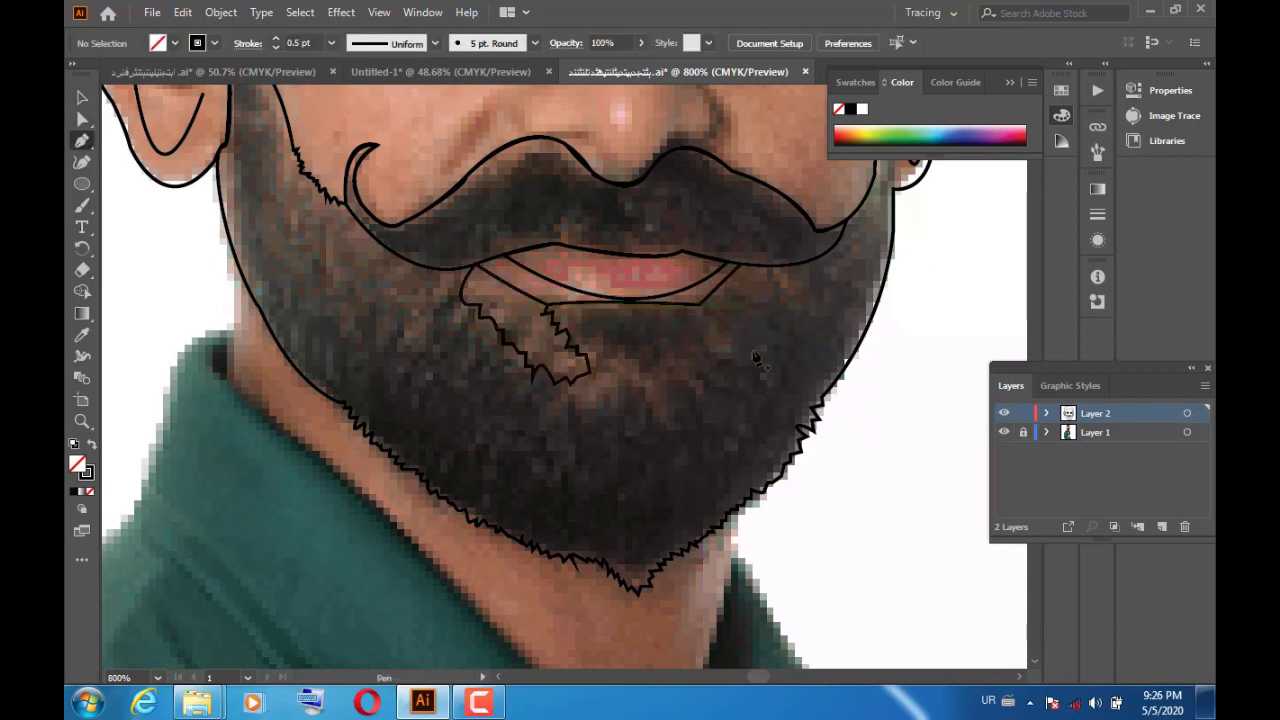
Step: Outline the right chin patch with zigzag anchors and close the path
left_click(775, 267)
left_click_drag(765, 308, 758, 316)
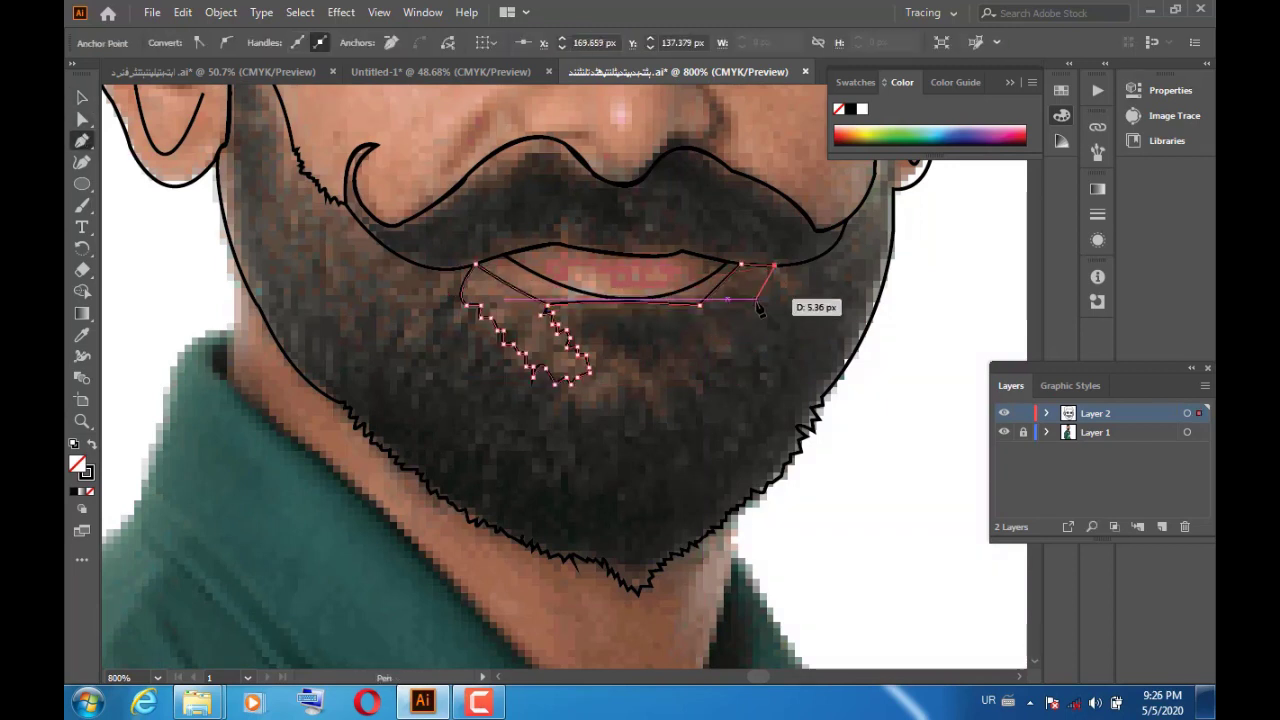
left_click(727, 348)
left_click(701, 370)
left_click(688, 390)
left_click(679, 384)
left_click(668, 376)
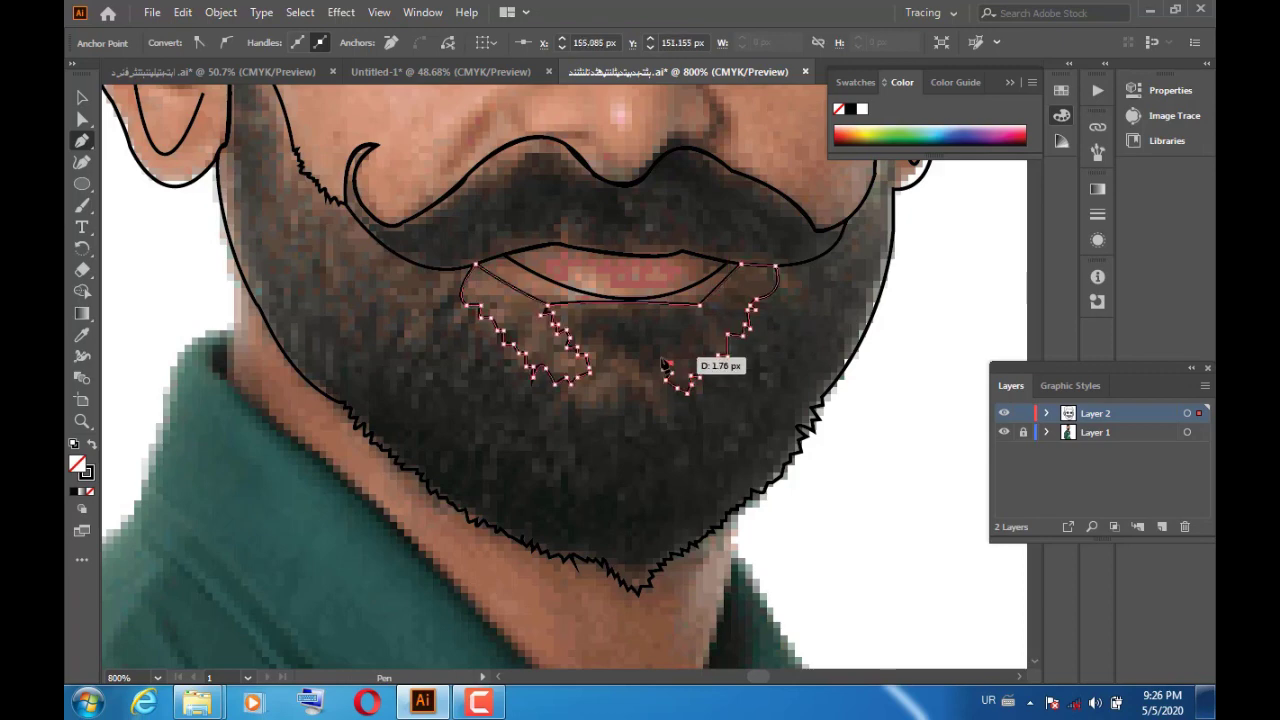
left_click(699, 316)
Step: Hide the photo to check the line drawing, then show it again
left_click(157, 677)
left_click(215, 388)
left_click(1004, 432)
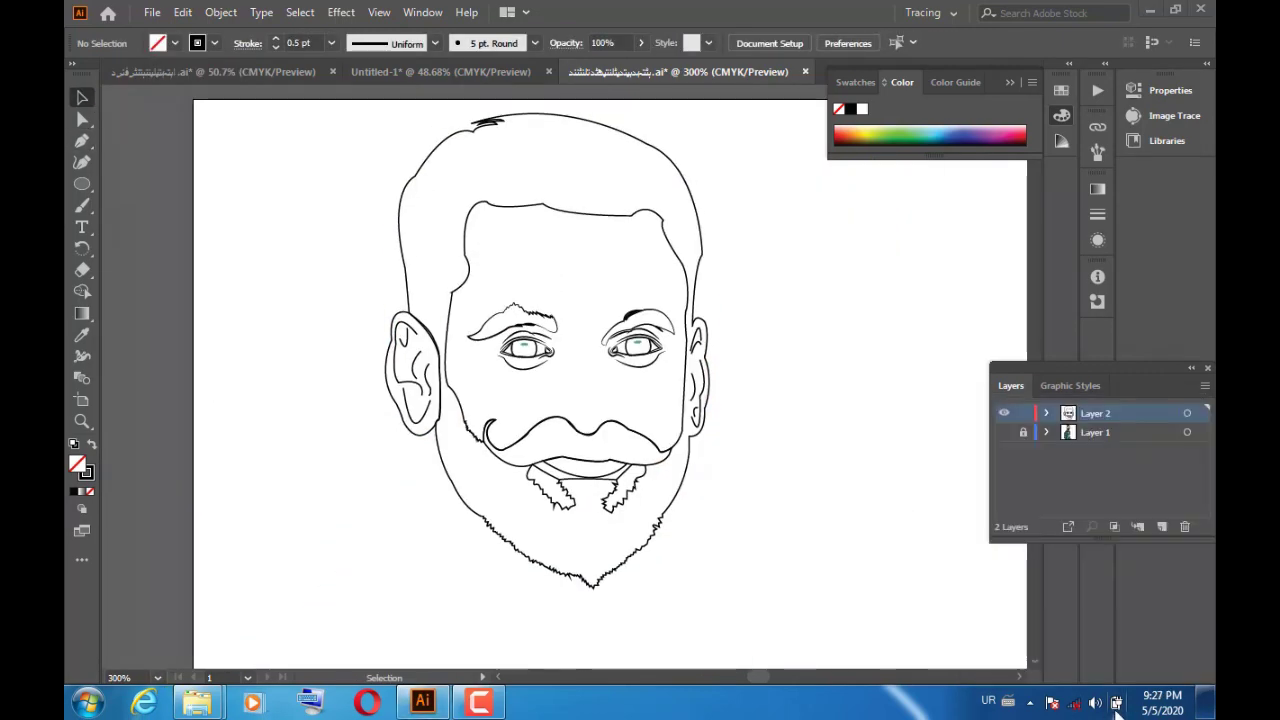
left_click(1004, 432)
Step: Draw the nose line from the inner eye corner curving down to the nose bottom
scroll(590, 400, "up", 5)
key("p")
left_click(587, 258)
left_click_drag(584, 396, 592, 424)
left_click_drag(455, 432, 580, 400)
left_click(869, 475, "ctrl")
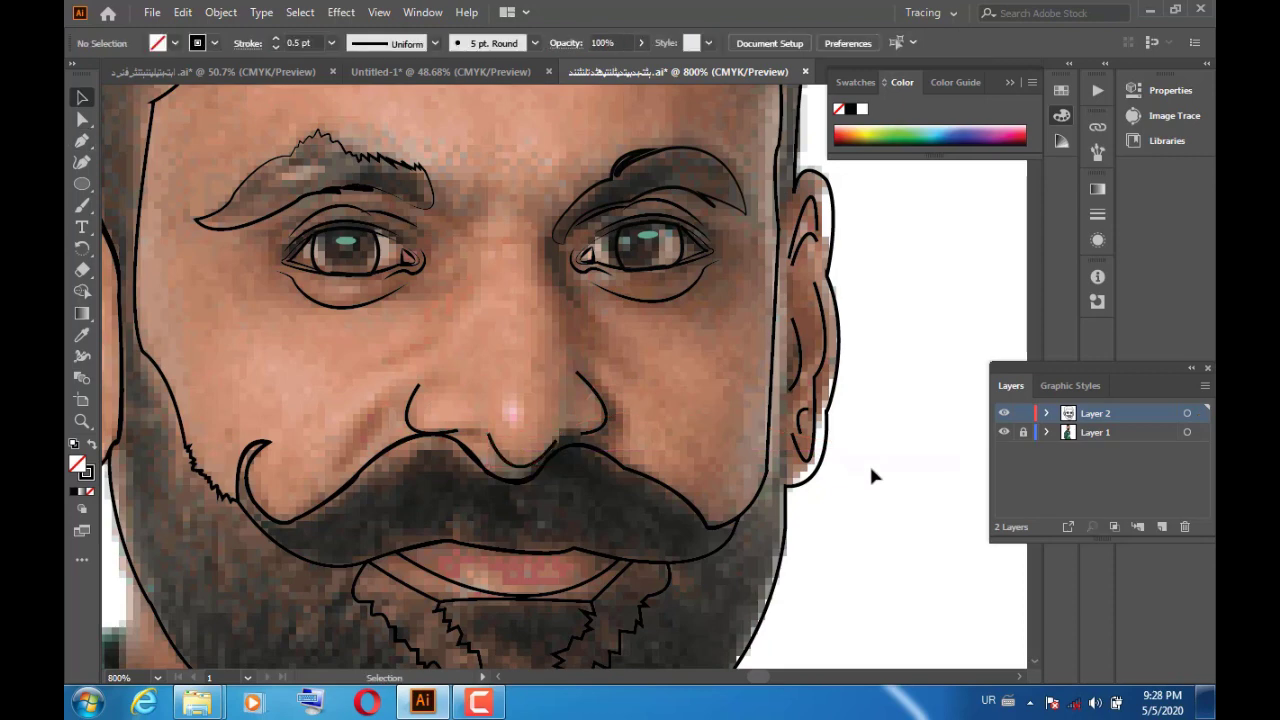
left_click_drag(477, 415, 479, 428)
Step: Draw the right-side nose line curving down and around the nostril
left_click(500, 130, "ctrl")
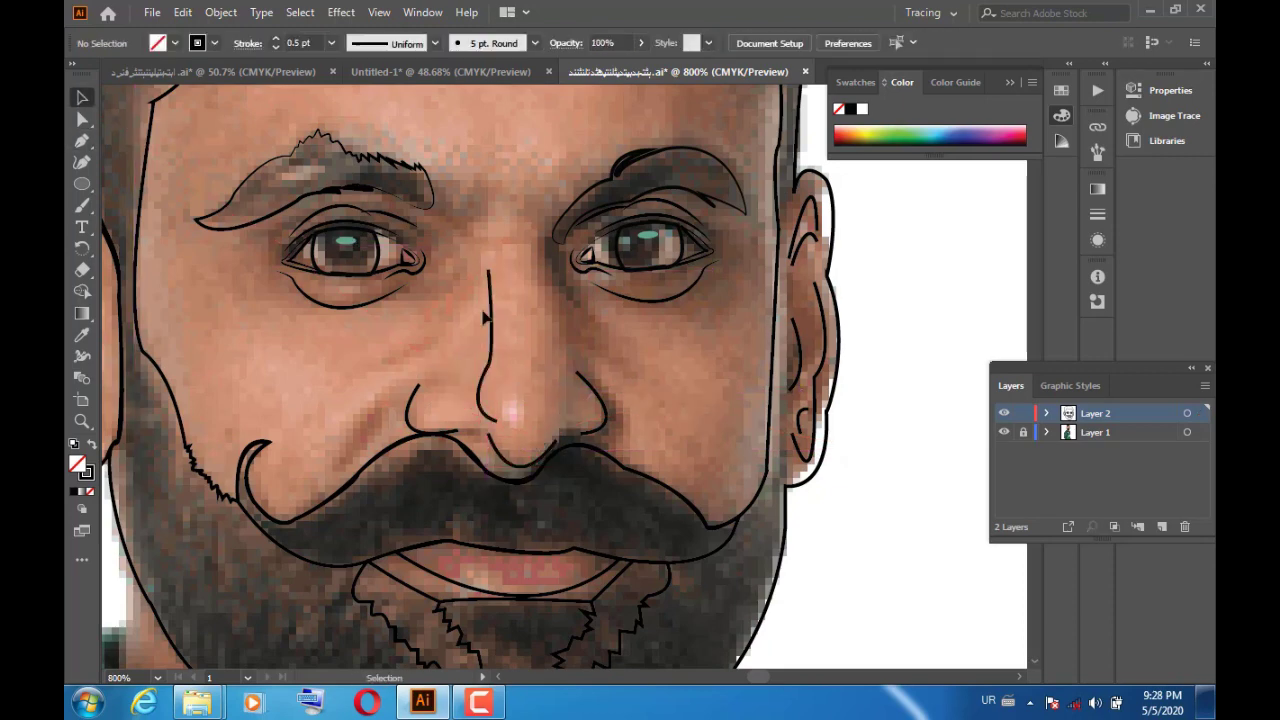
left_click_drag(545, 284, 545, 291)
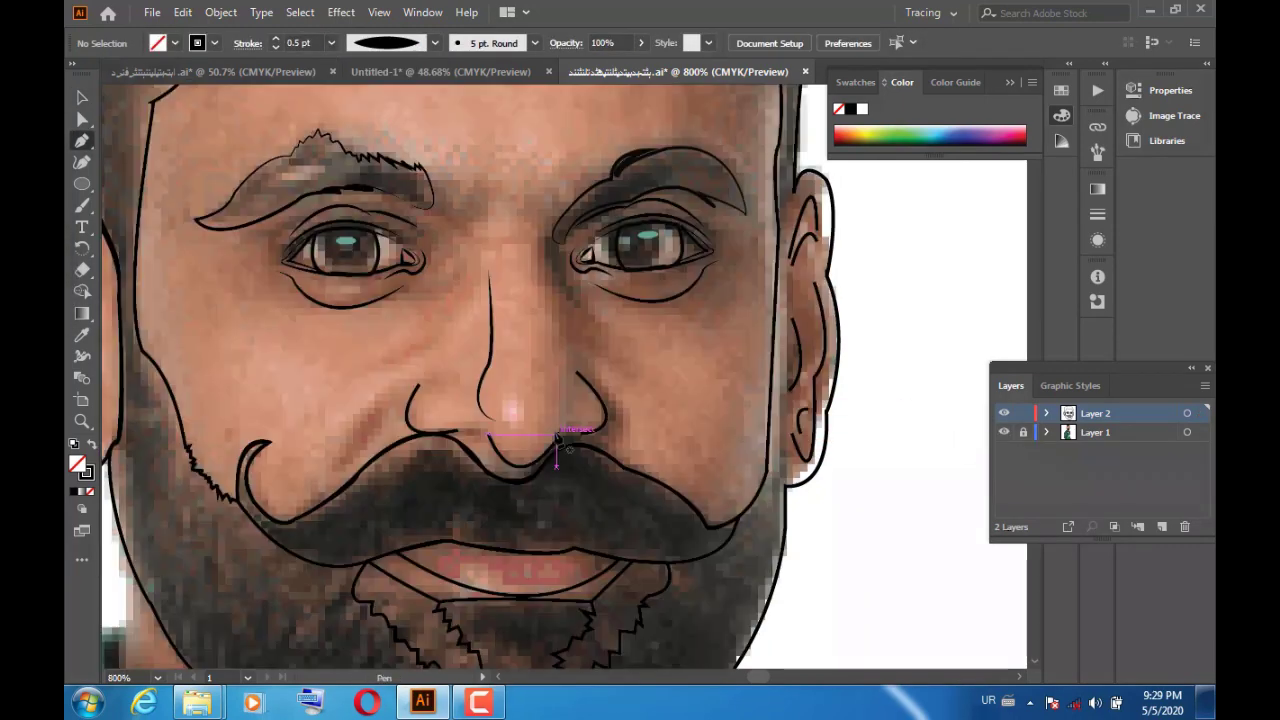
left_click_drag(575, 349, 563, 370)
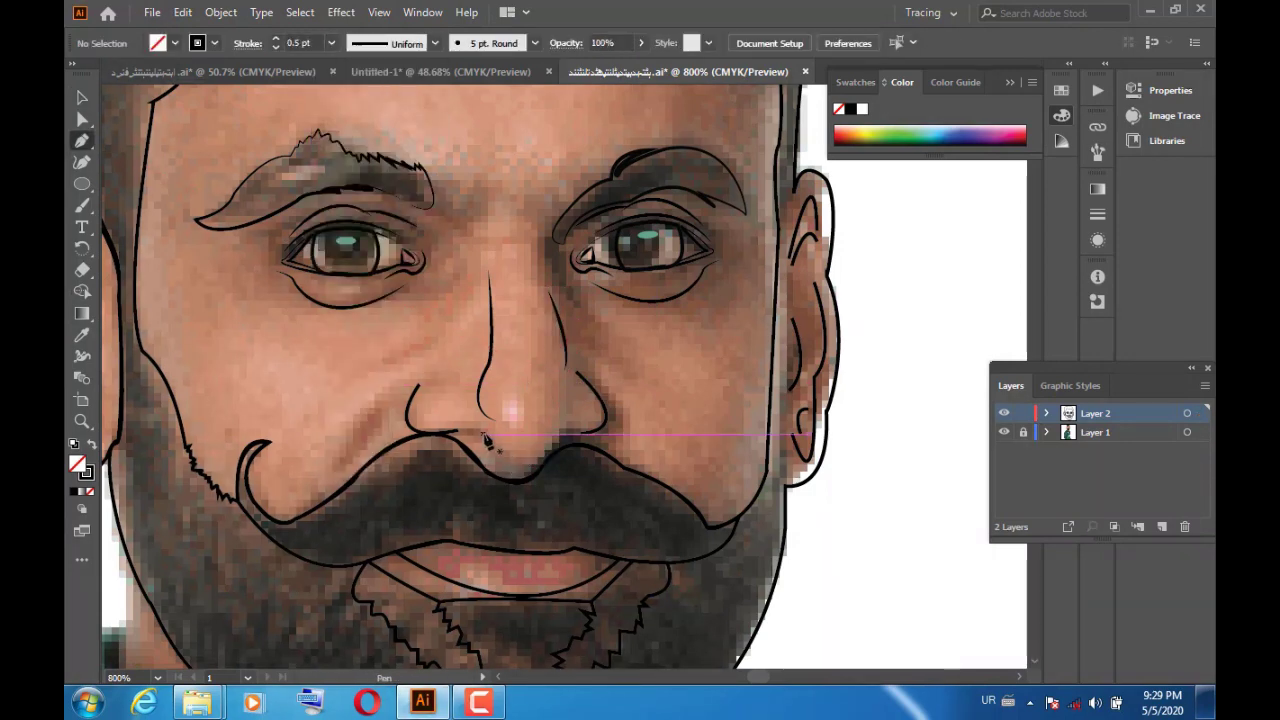
mouse_move(514, 443)
left_mouse_down()
mouse_move(543, 455)
mouse_move(595, 443)
left_mouse_up()
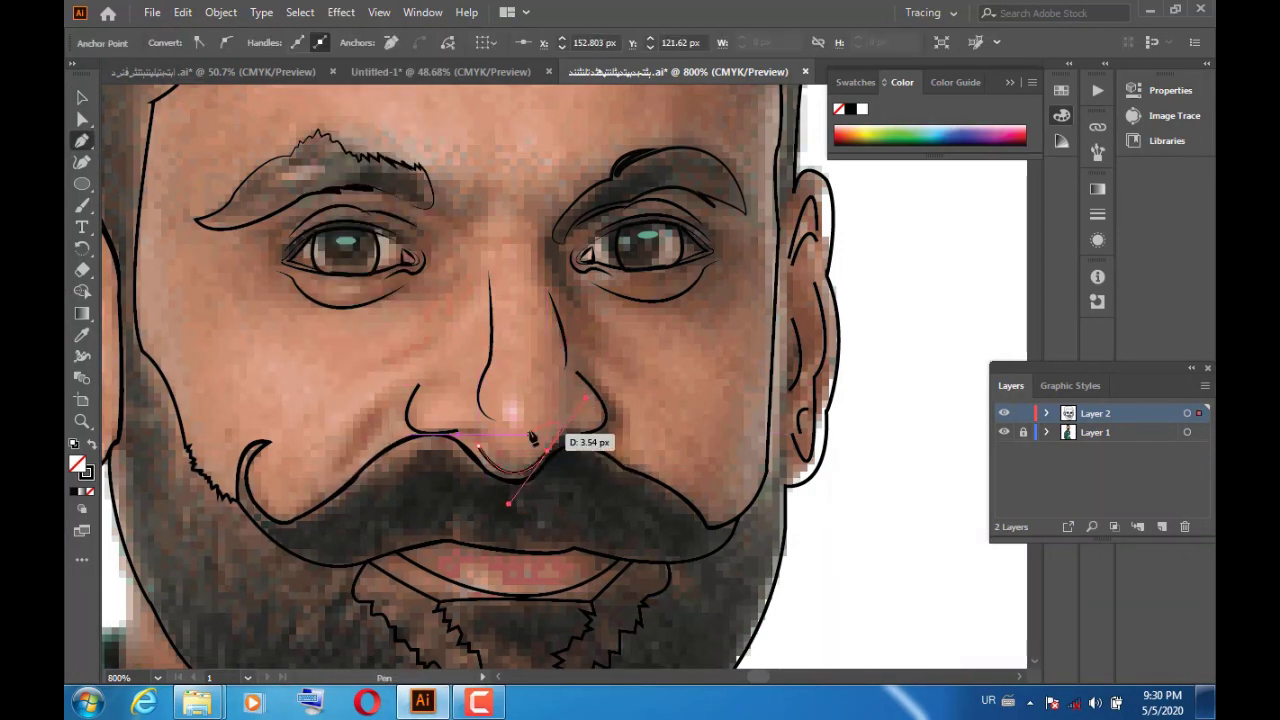
left_click(738, 390, "ctrl")
Step: Add the curved nostril lines beneath the nose, then deselect
left_click(497, 450)
left_click_drag(522, 488, 562, 435)
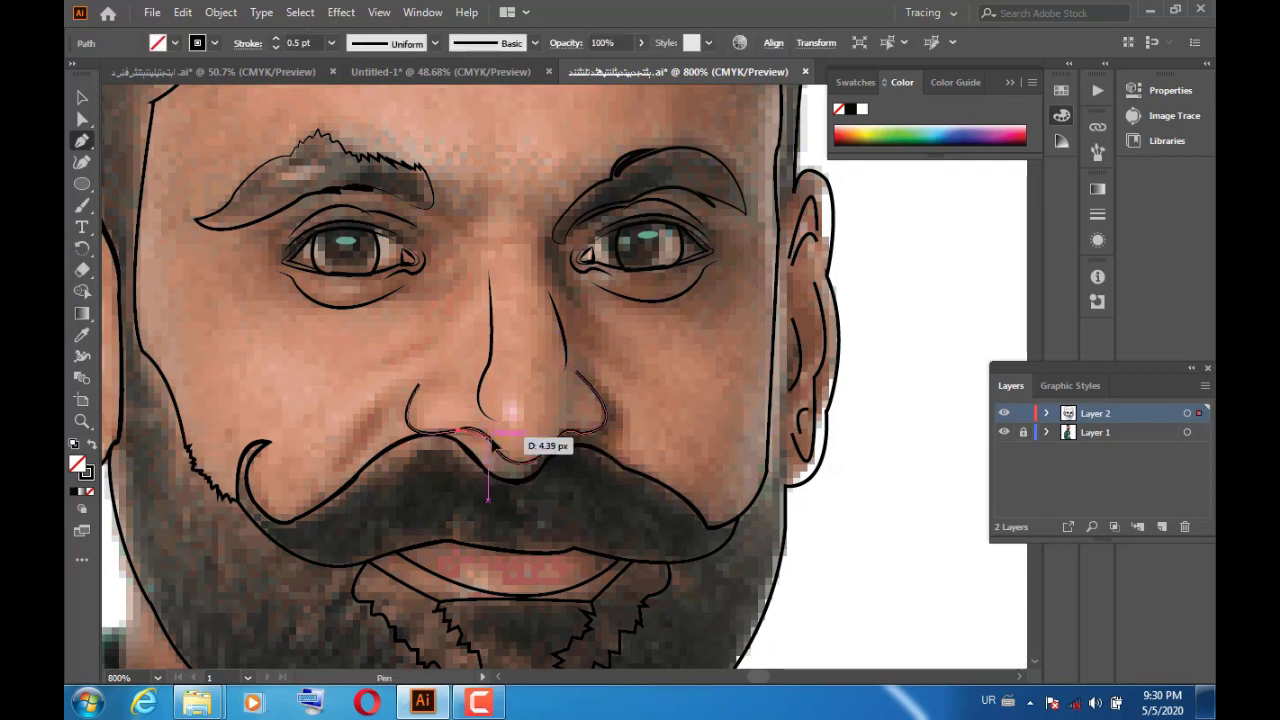
left_click(200, 277, "ctrl")
left_click(460, 433)
left_click_drag(567, 436, 572, 439)
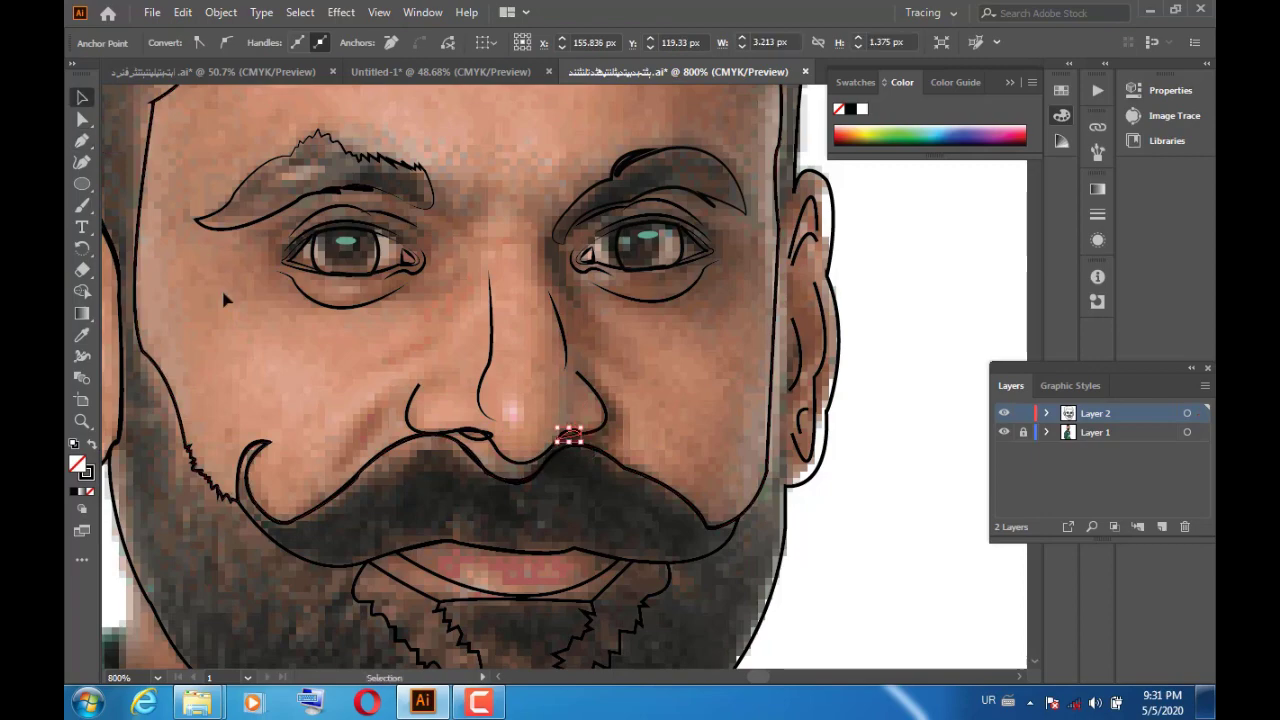
left_click(730, 540, "ctrl")
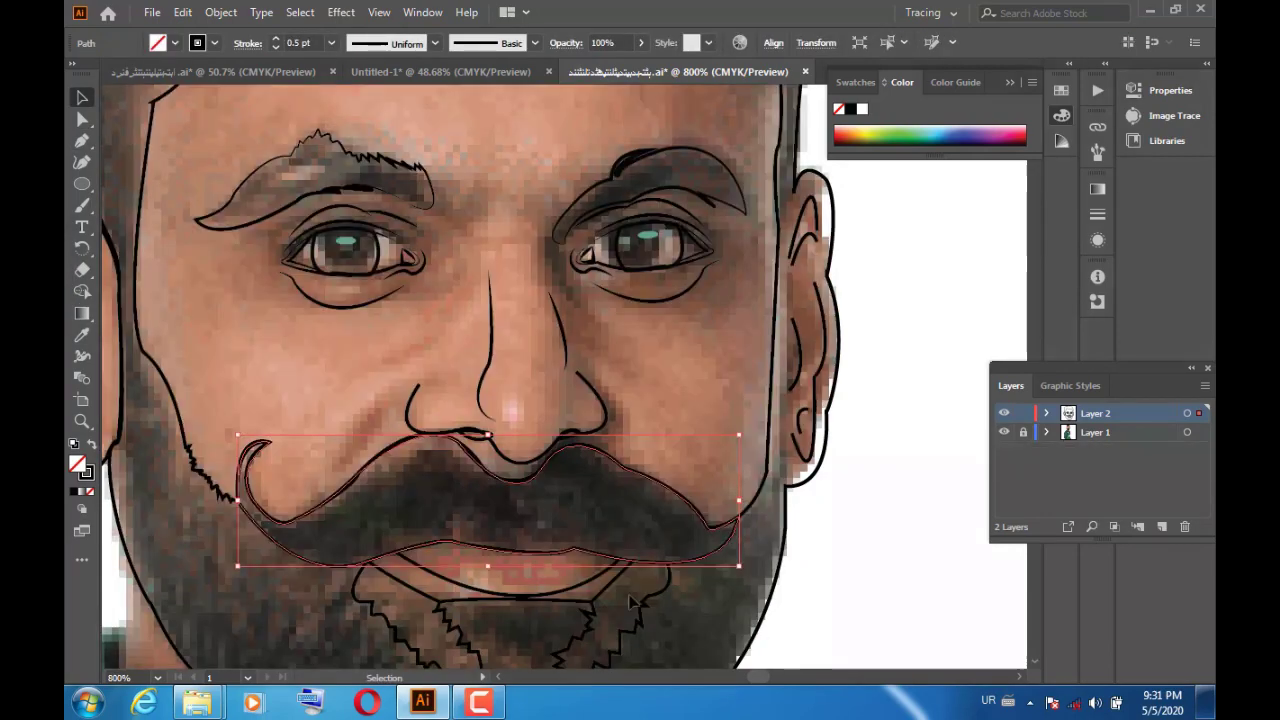
scroll(726, 297, "down", 1)
left_click(726, 297)
scroll(726, 297, "up", 10)
scroll(726, 297, "down", 10)
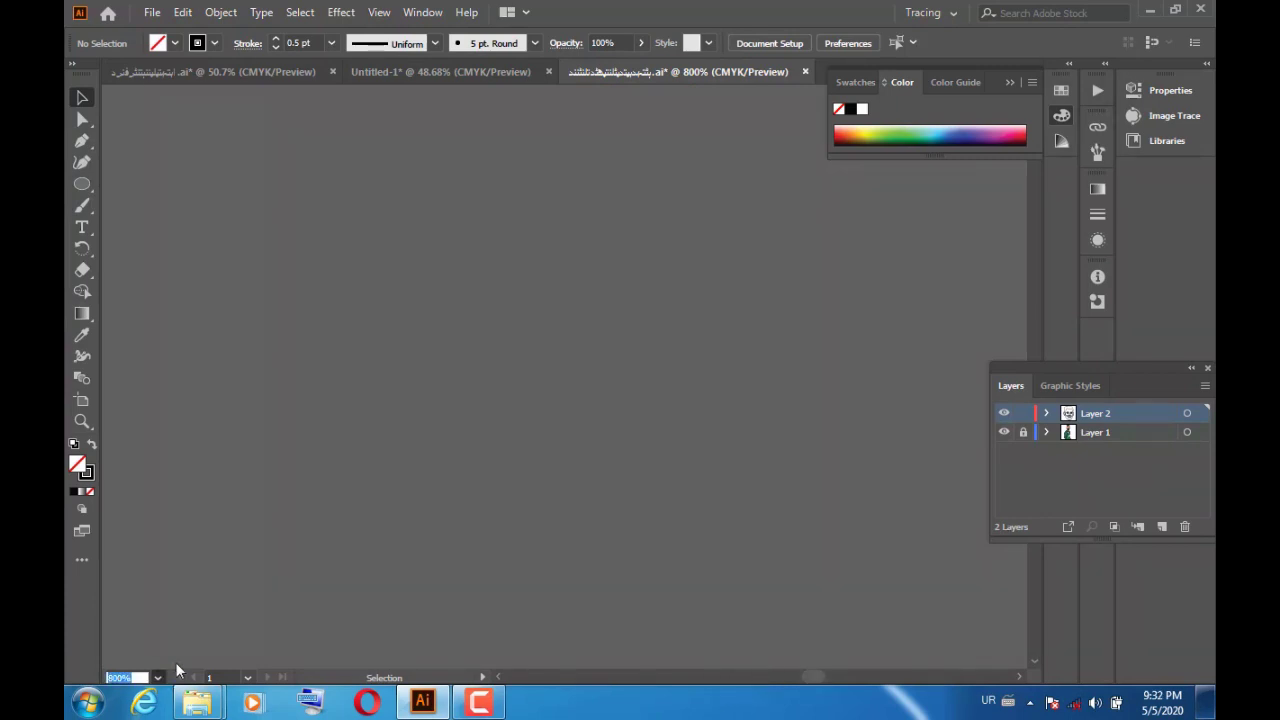
Step: Fit the artboard in view and hide, then show, the photo to check the line art
key("ctrl+0")
left_click(1004, 432)
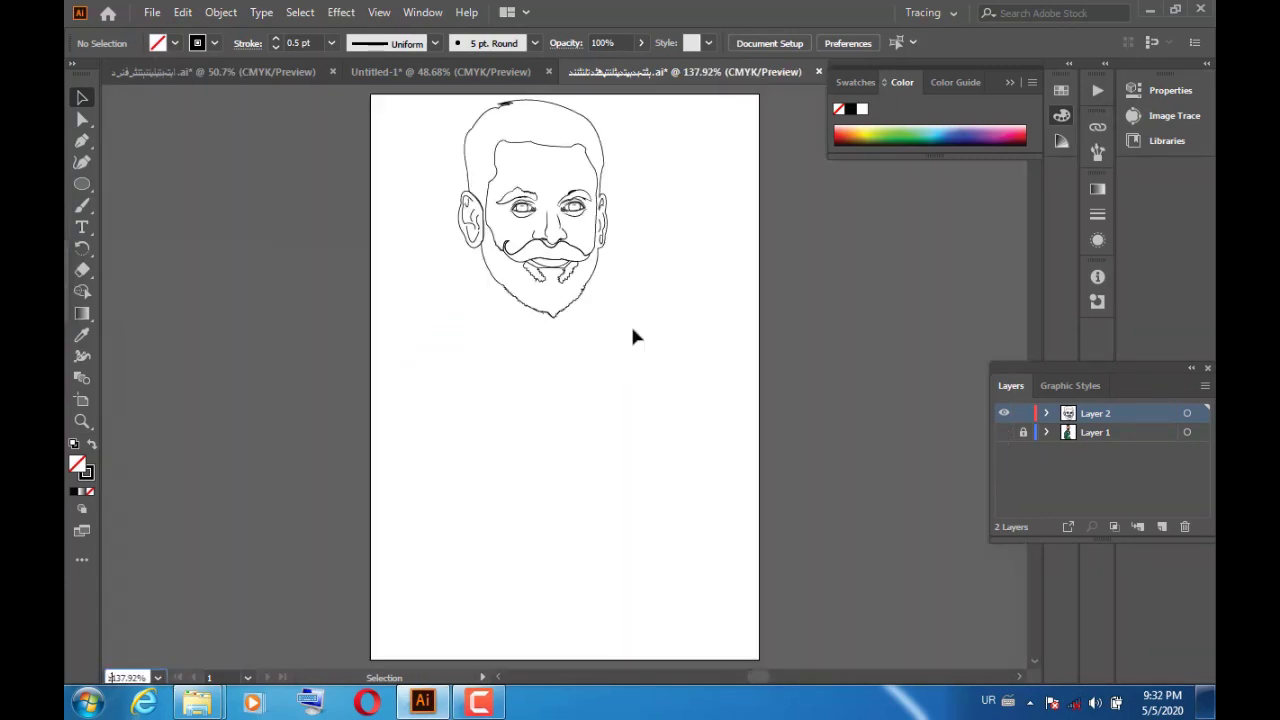
scroll(632, 337, "down", 3)
scroll(540, 230, "up", 6)
left_click(1004, 432)
Step: Direct-select the moustache outline and fill it solid black
key("p")
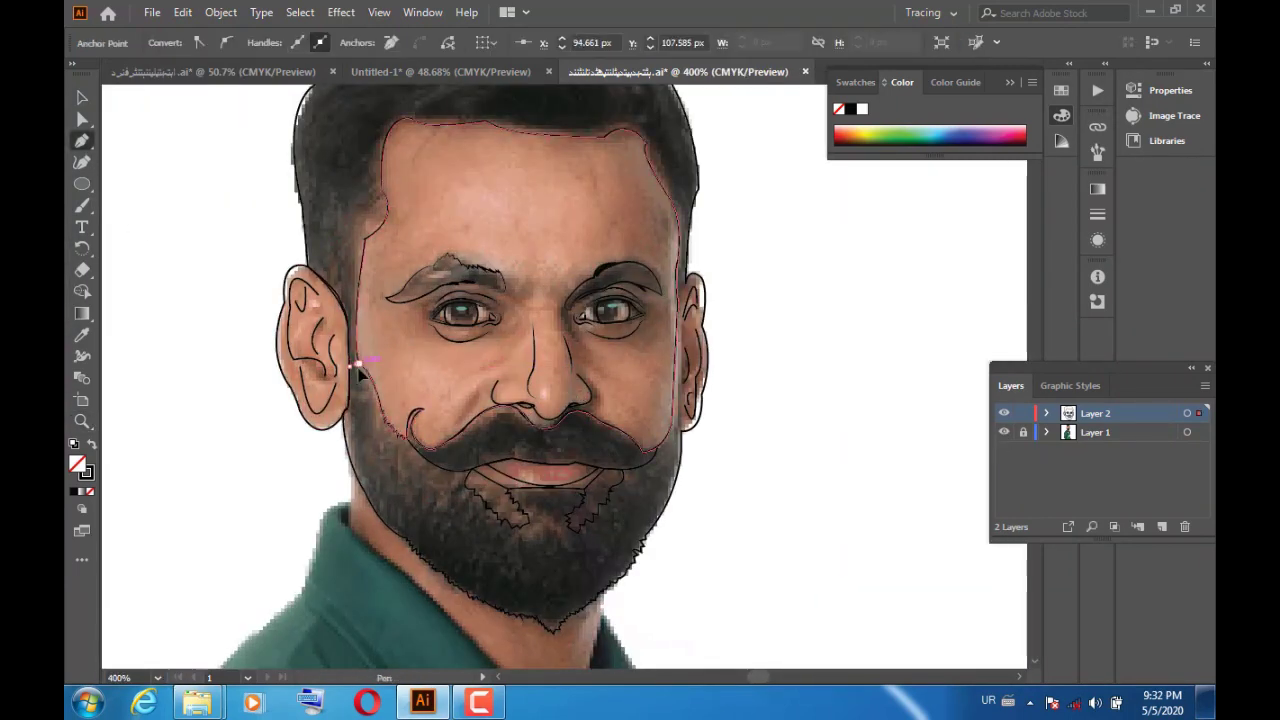
key("Escape")
left_click(440, 515)
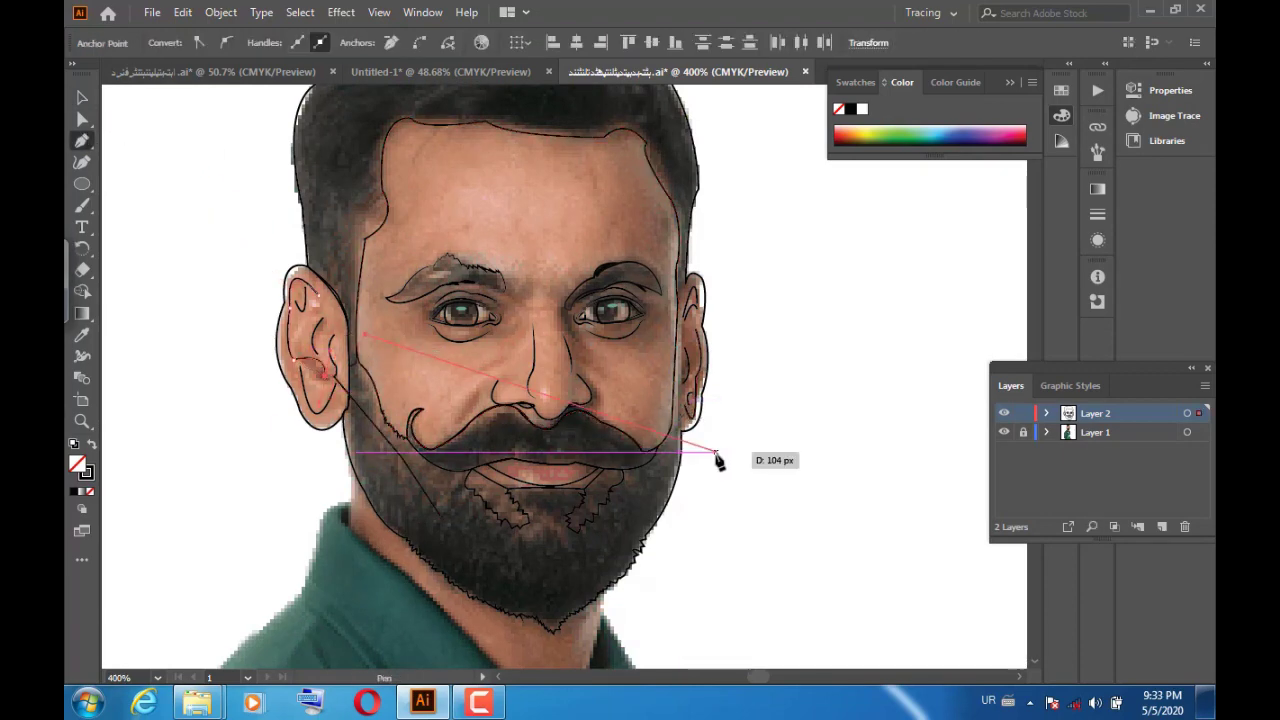
scroll(726, 463, "up", 3)
scroll(806, 460, "down", 3)
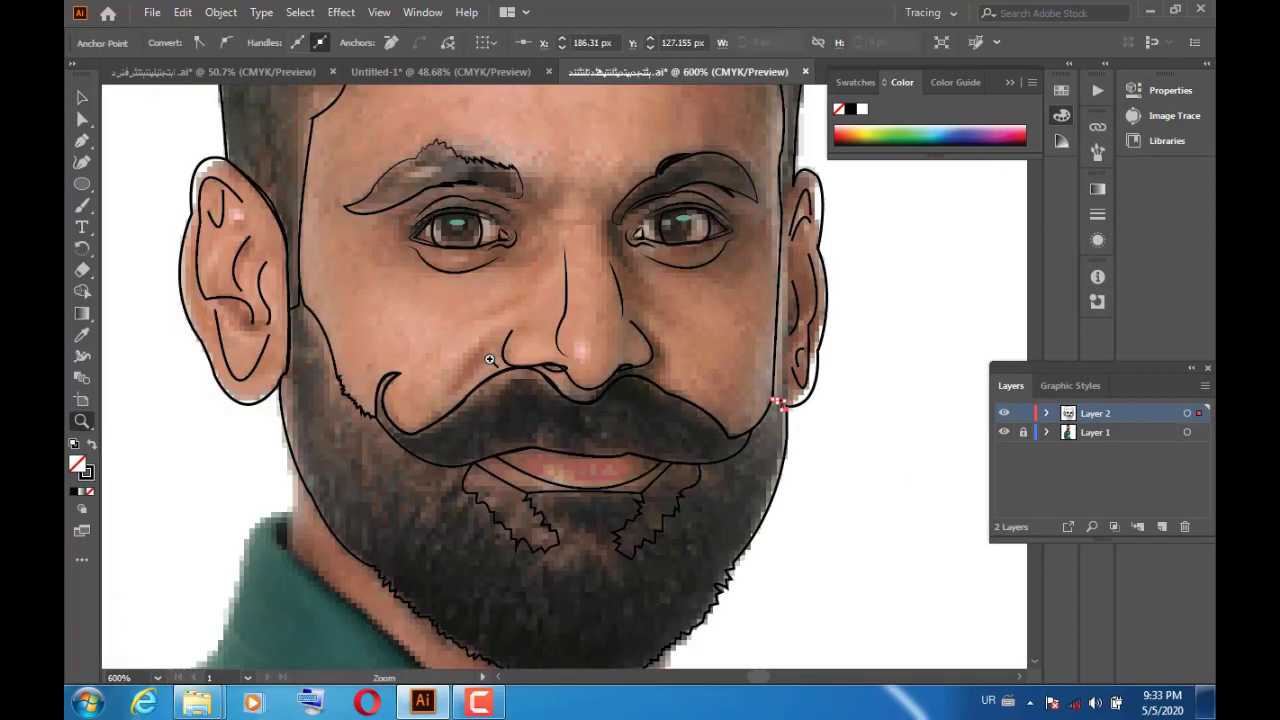
key("a")
left_click(486, 528)
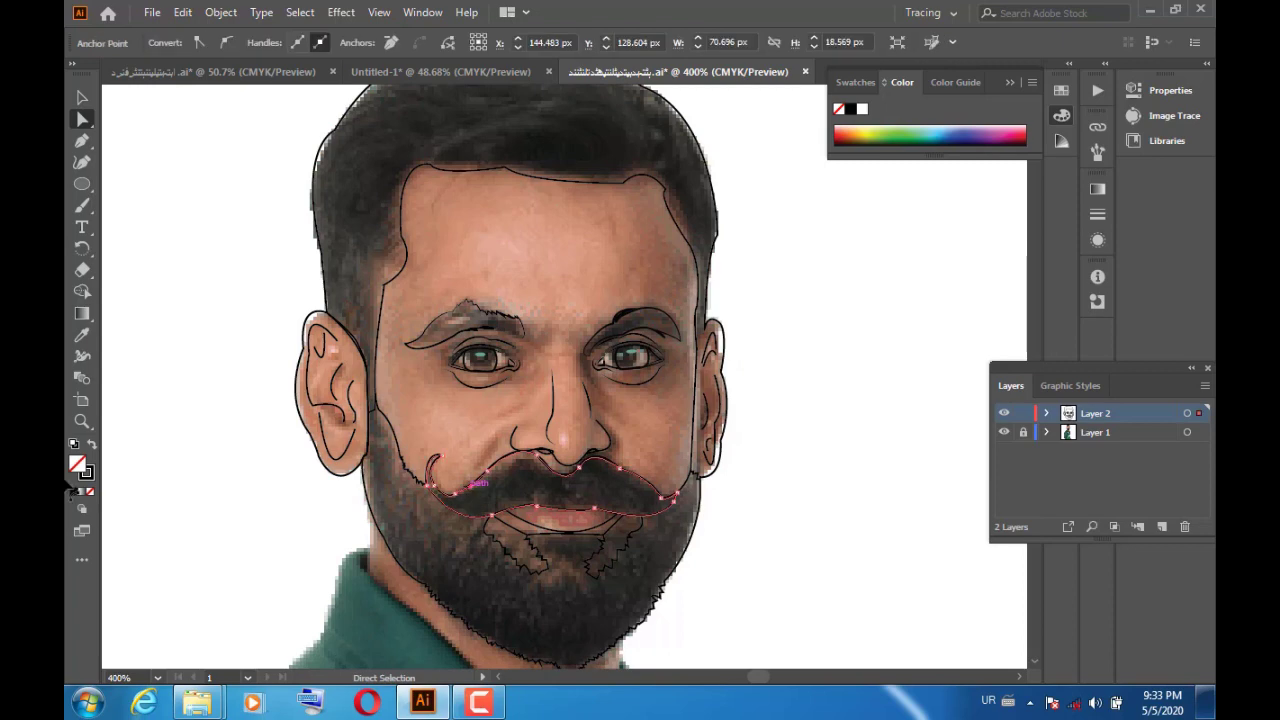
double_click(77, 465)
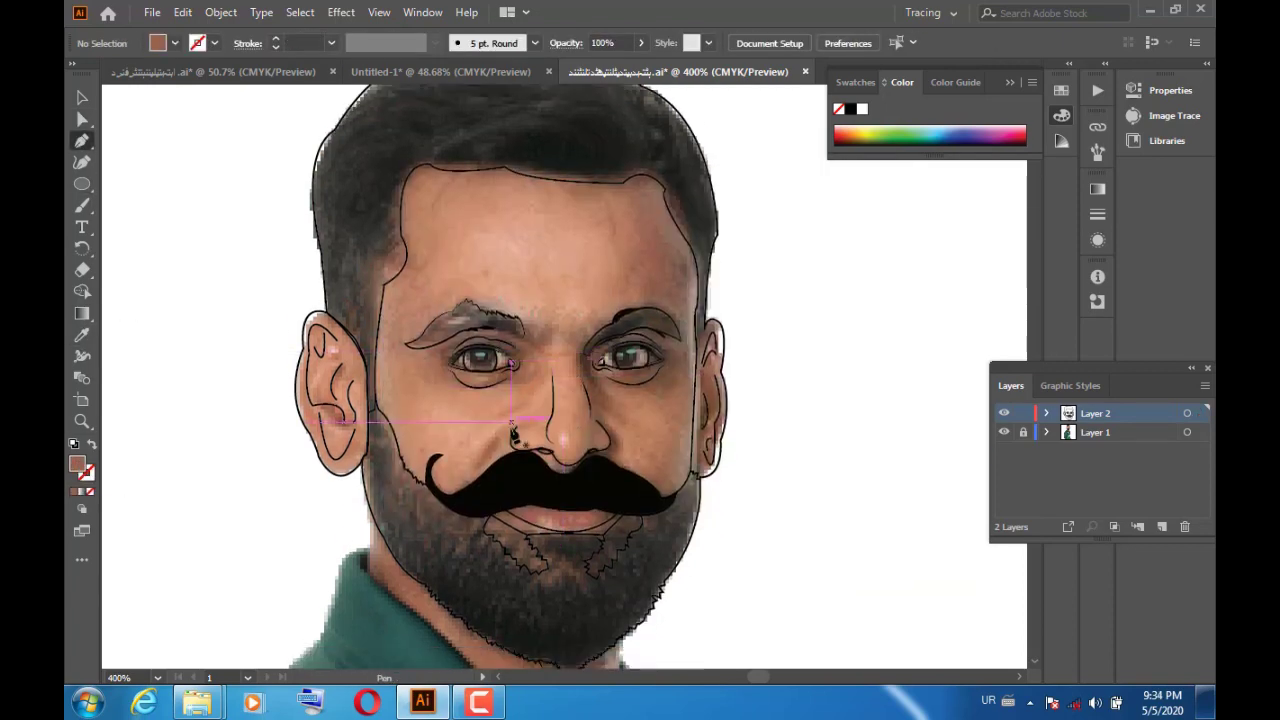
Step: Draw a brown crease shape on the cheek beside the nose
scroll(512, 432, "up", 3)
left_click(608, 354)
left_click_drag(530, 473, 511, 469)
key("v")
left_click(296, 266)
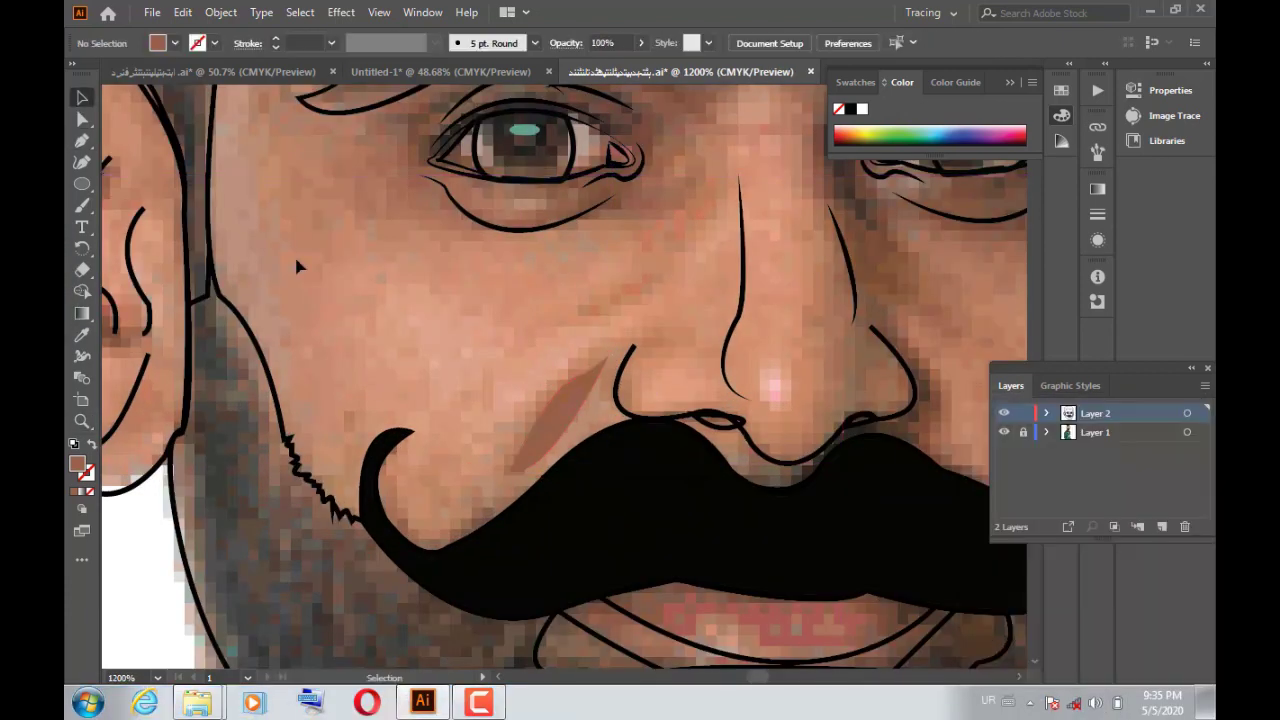
Step: Draw a crease shape beside the right eye and fill it brown
key("p")
left_click_drag(862, 208, 622, 268)
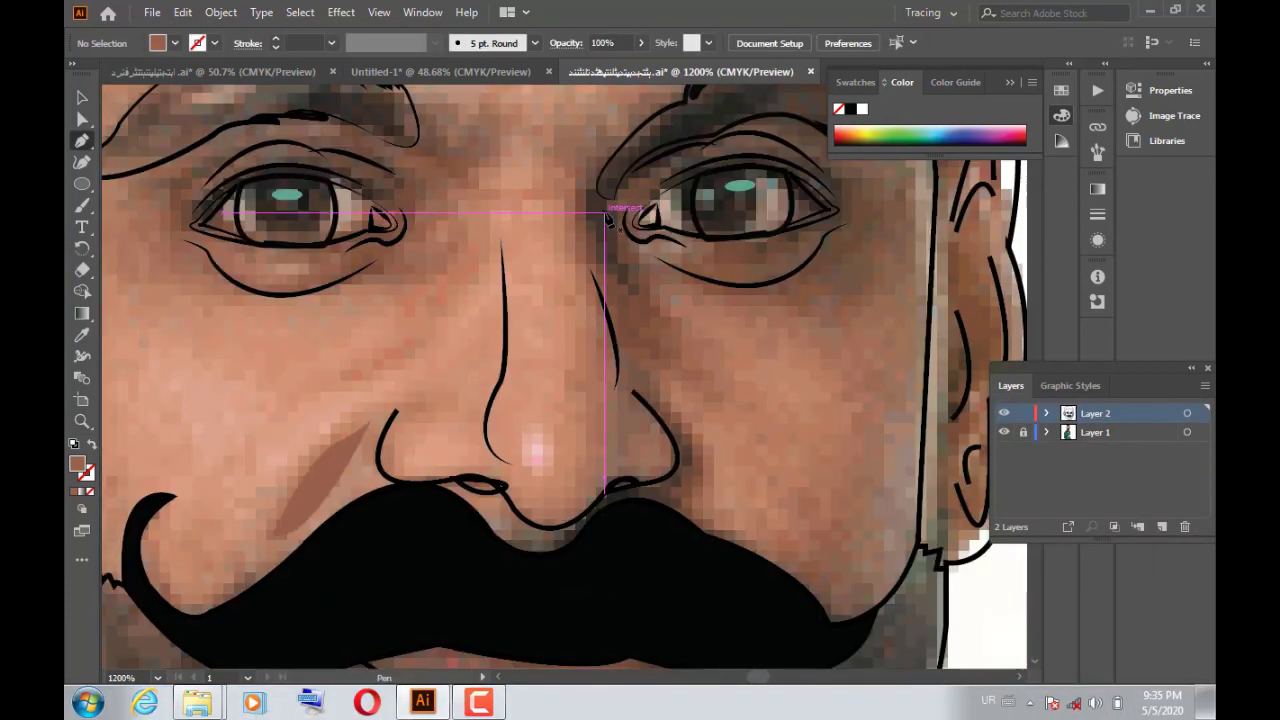
left_click(604, 213)
left_click(648, 297)
double_click(77, 463)
left_click(826, 234)
double_click(77, 463)
left_click(826, 234)
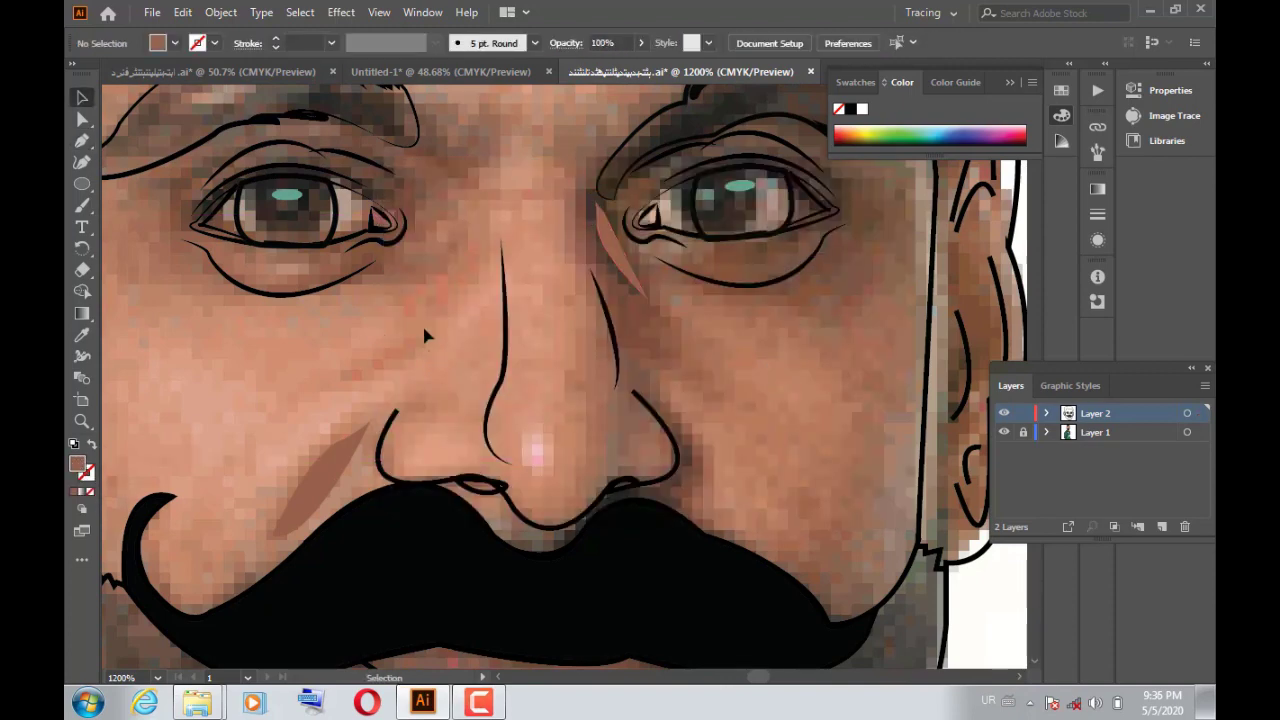
Step: Give the face outline a skin tone fill sampled from the photo
key("ctrl+0")
key("i")
left_click(449, 420)
double_click(77, 463)
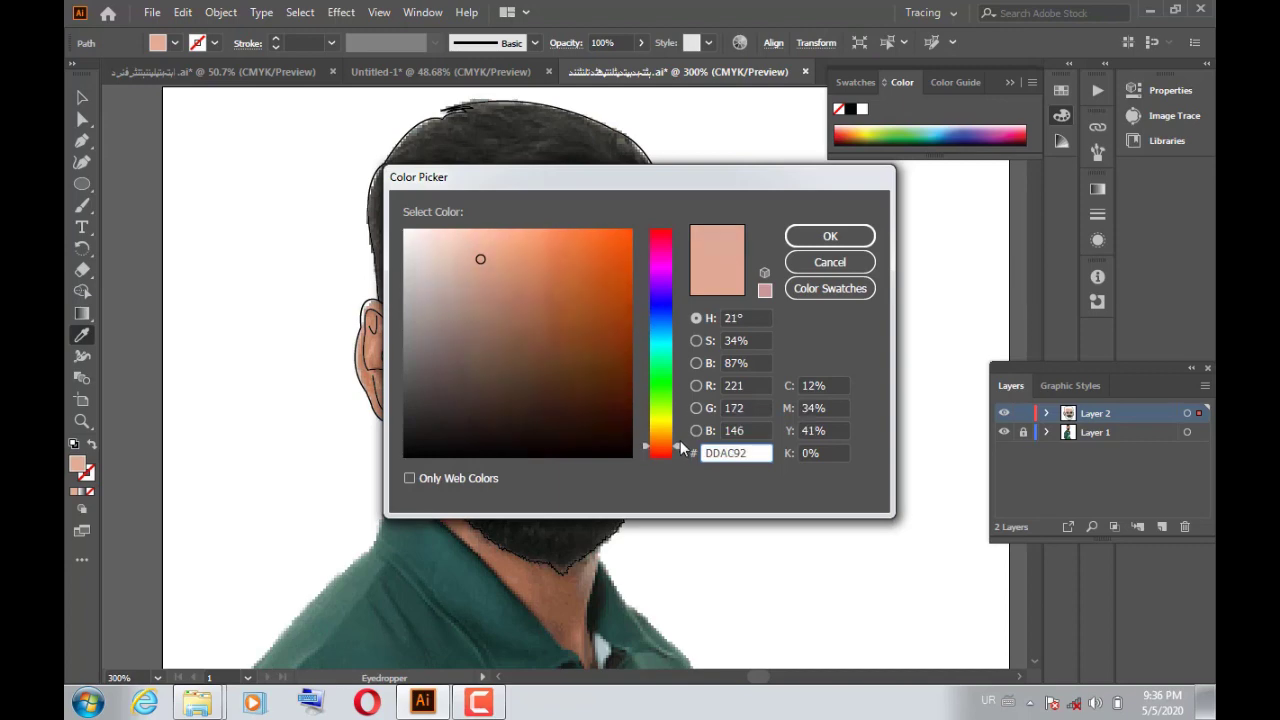
left_click(830, 236)
Step: Fill the hair and beard with #333333 and send them backward
left_click(82, 97)
left_click(408, 134)
double_click(86, 472)
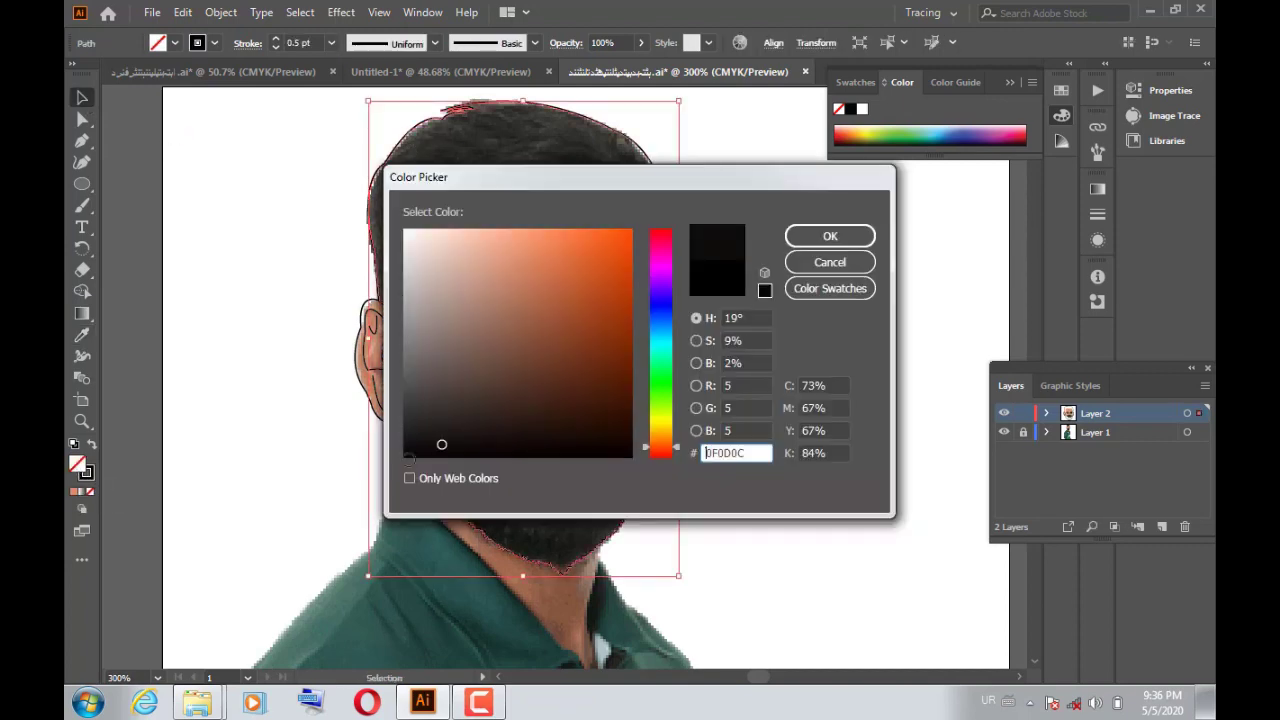
type("333333")
key("Return")
key("ctrl+shift+[")
left_click(209, 218)
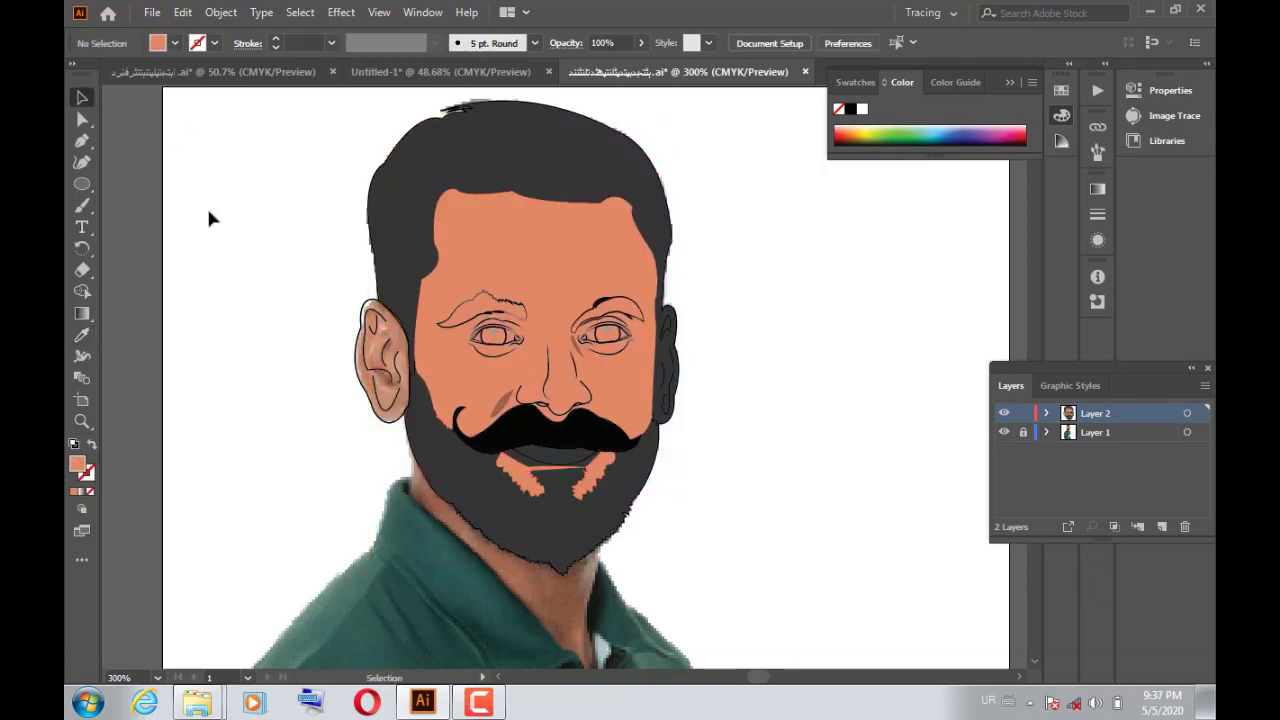
Step: Zoom in on the beard and mouth and start the lip outline
key("z")
left_click_drag(540, 530, 541, 388)
left_click_drag(415, 313, 450, 300)
left_click(541, 350)
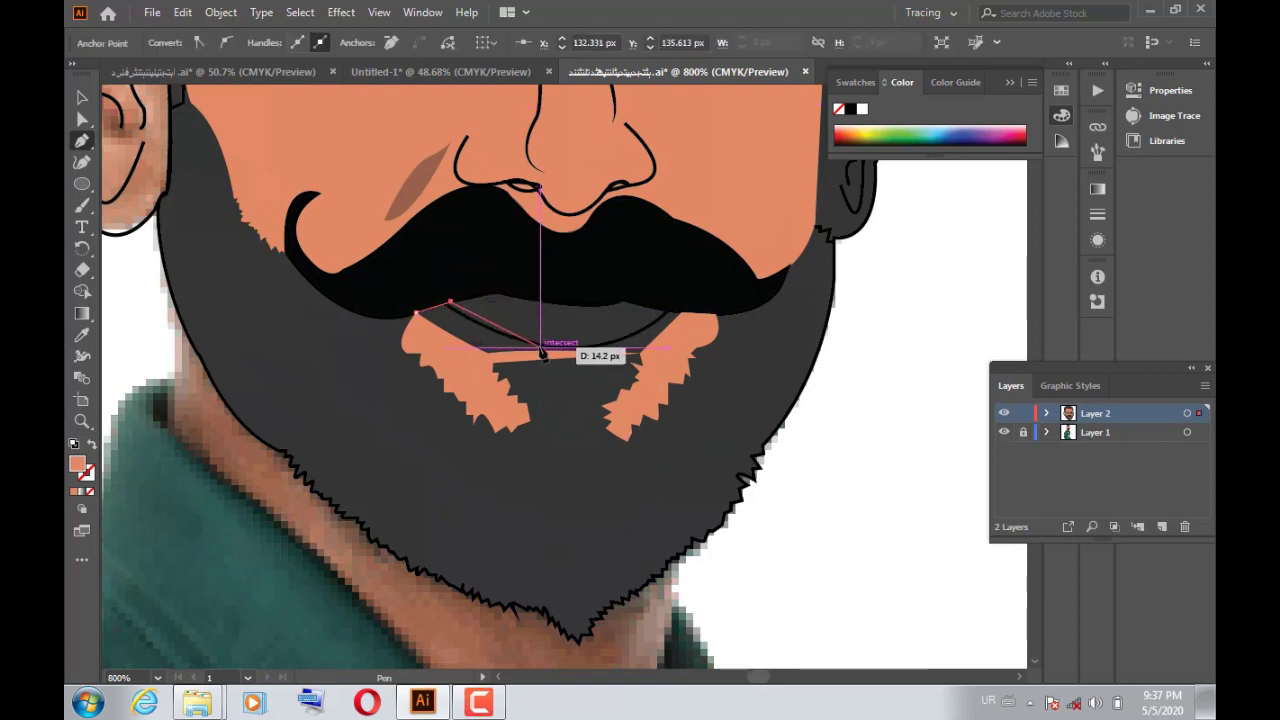
Step: Close the lip shape and trace another path along the lip
left_click_drag(668, 312, 778, 224)
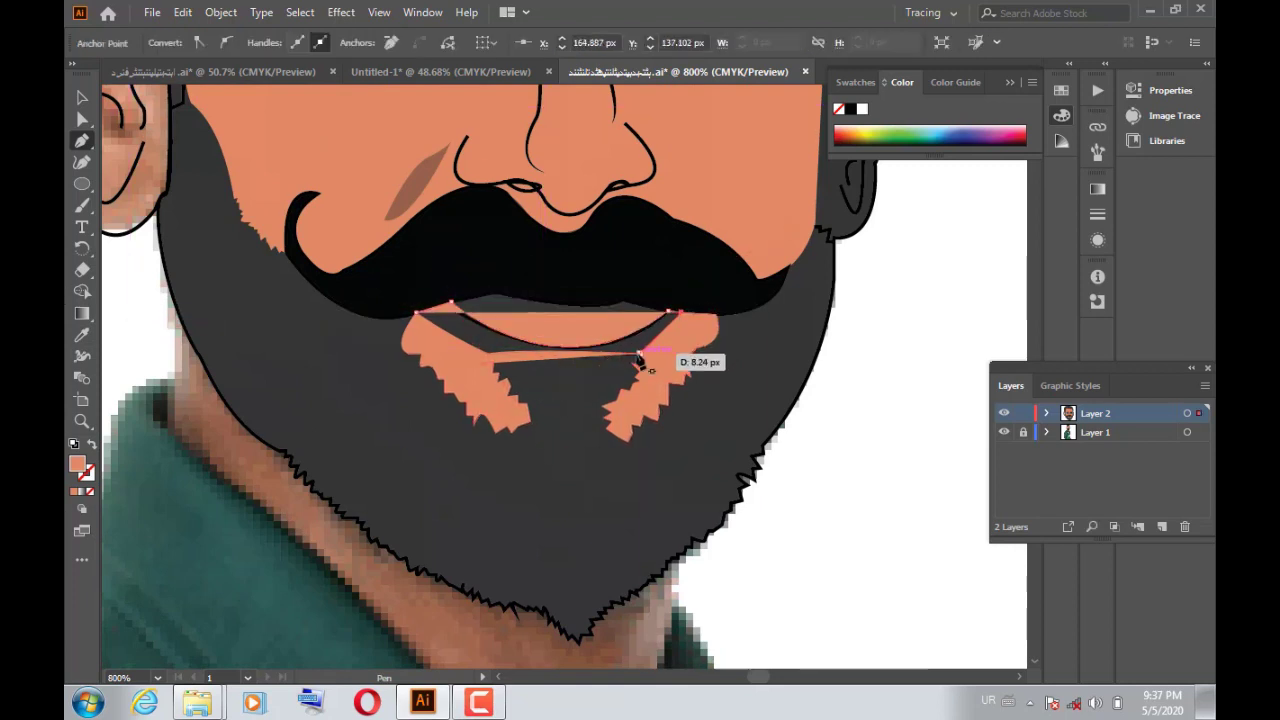
left_click(415, 313)
left_click(82, 97)
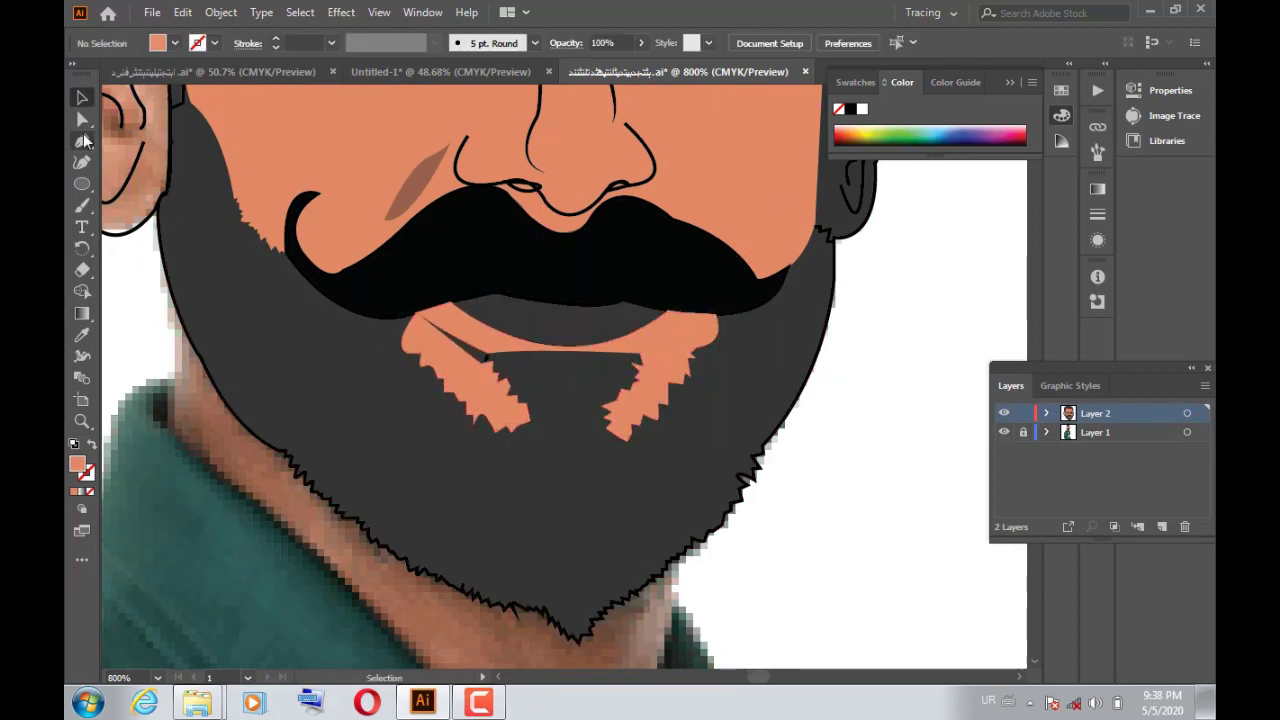
left_click(83, 141)
left_click(421, 315)
left_click(484, 358)
left_click(641, 355)
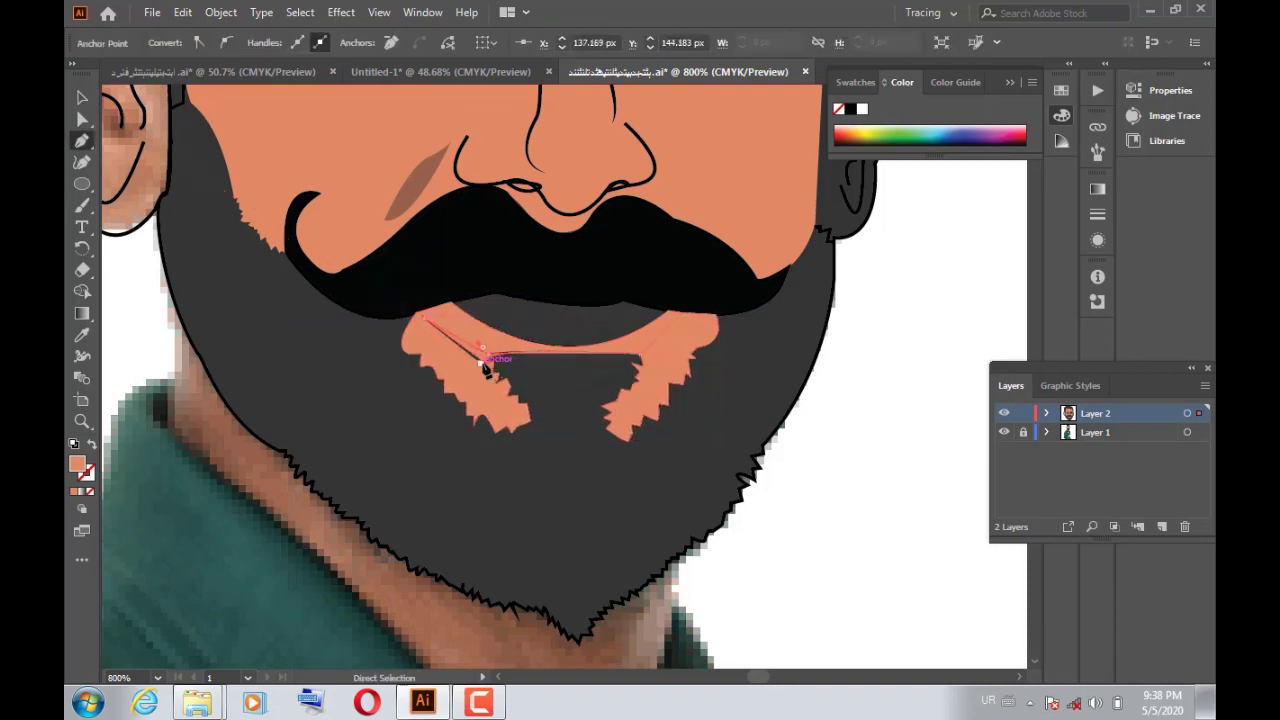
key("Escape")
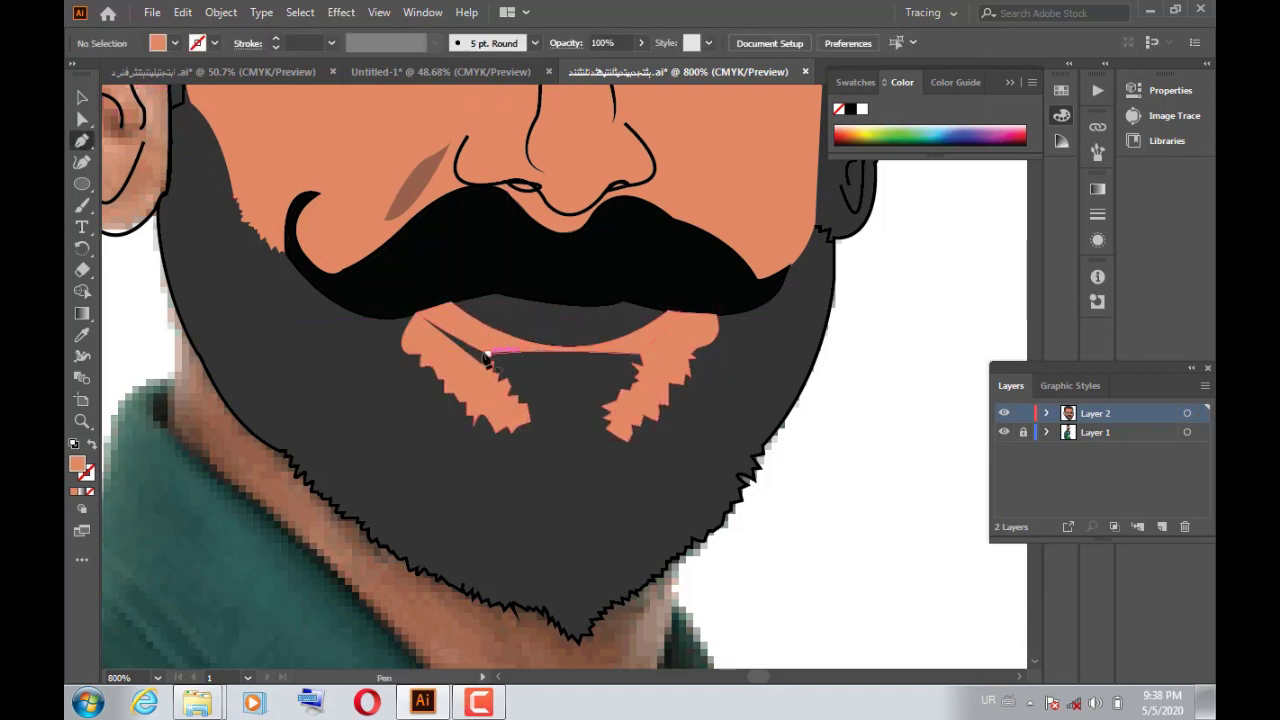
Step: Draw a curved mouth shape across the gap under the moustache and fill it white
left_click(475, 365, "ctrl")
double_click(83, 208)
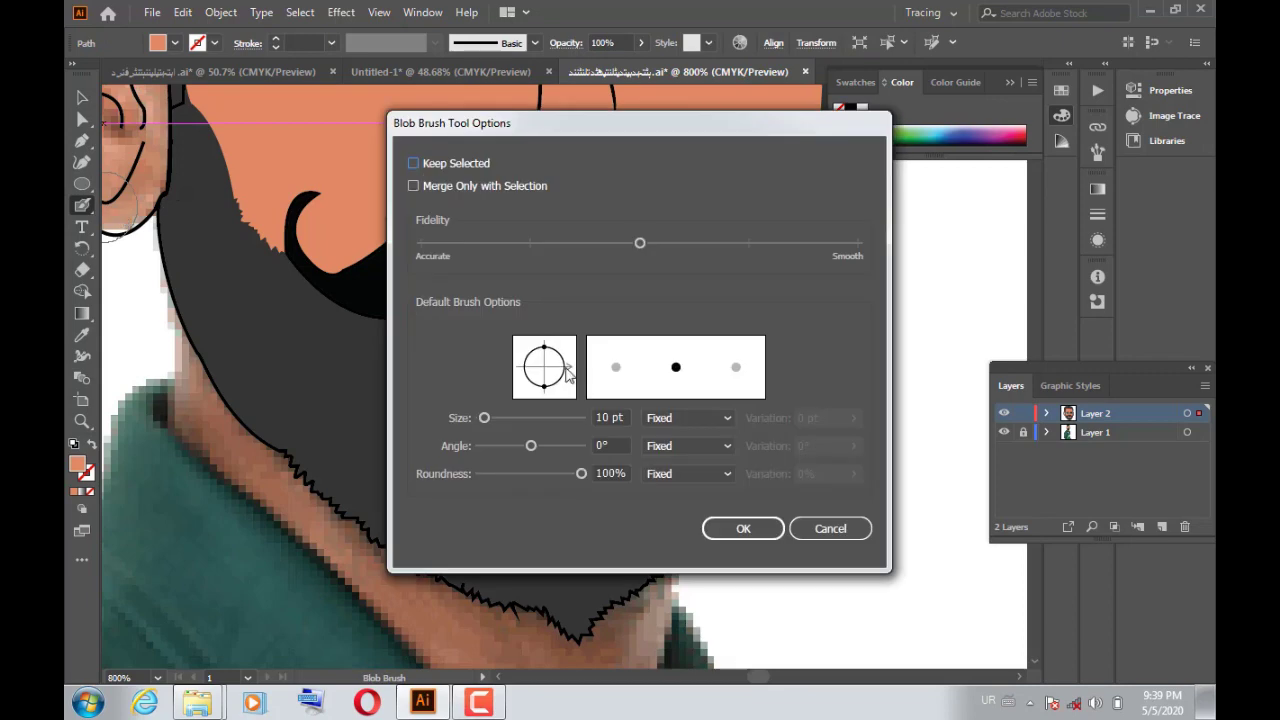
left_click(743, 528)
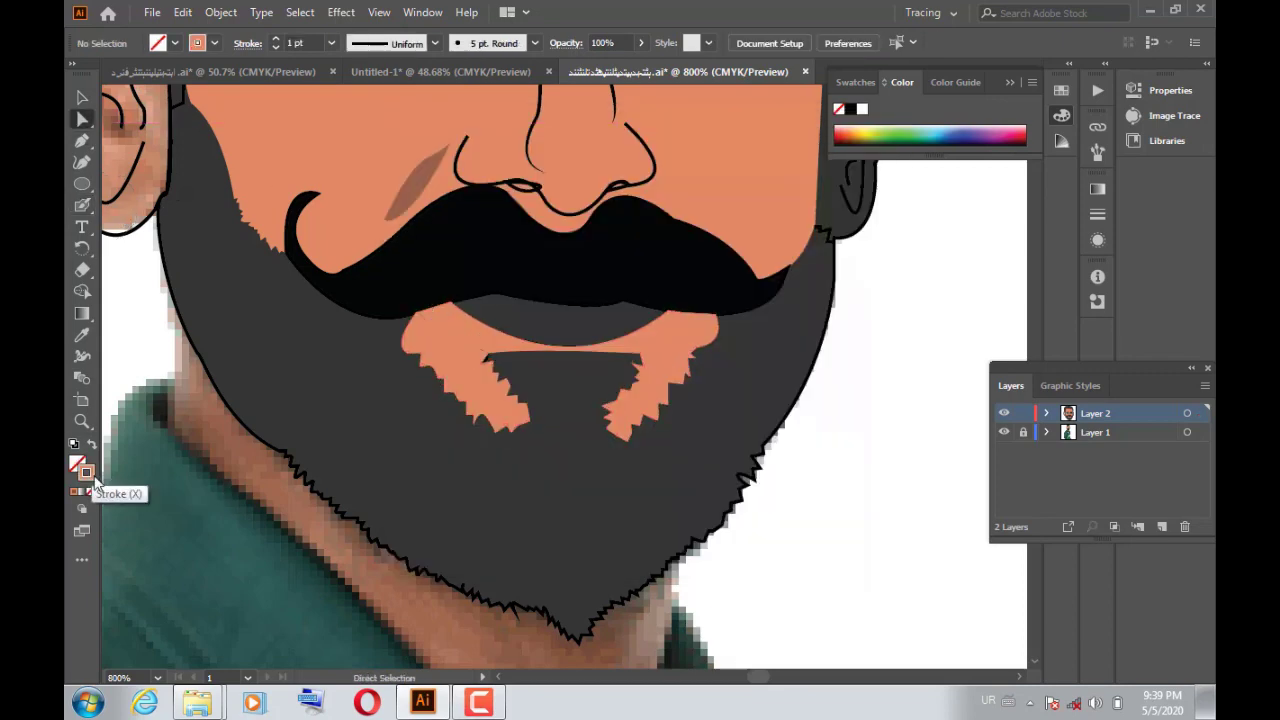
left_click(82, 141)
left_click(448, 300)
left_click_drag(665, 310, 625, 300)
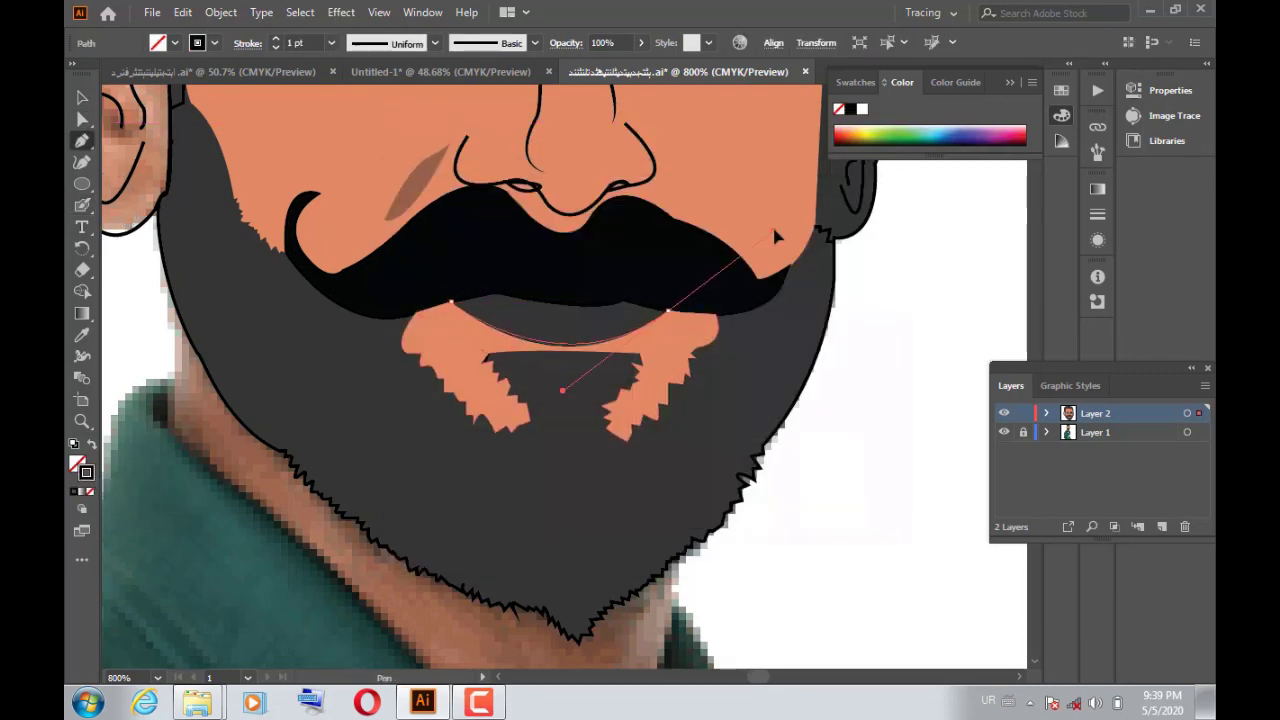
key("v")
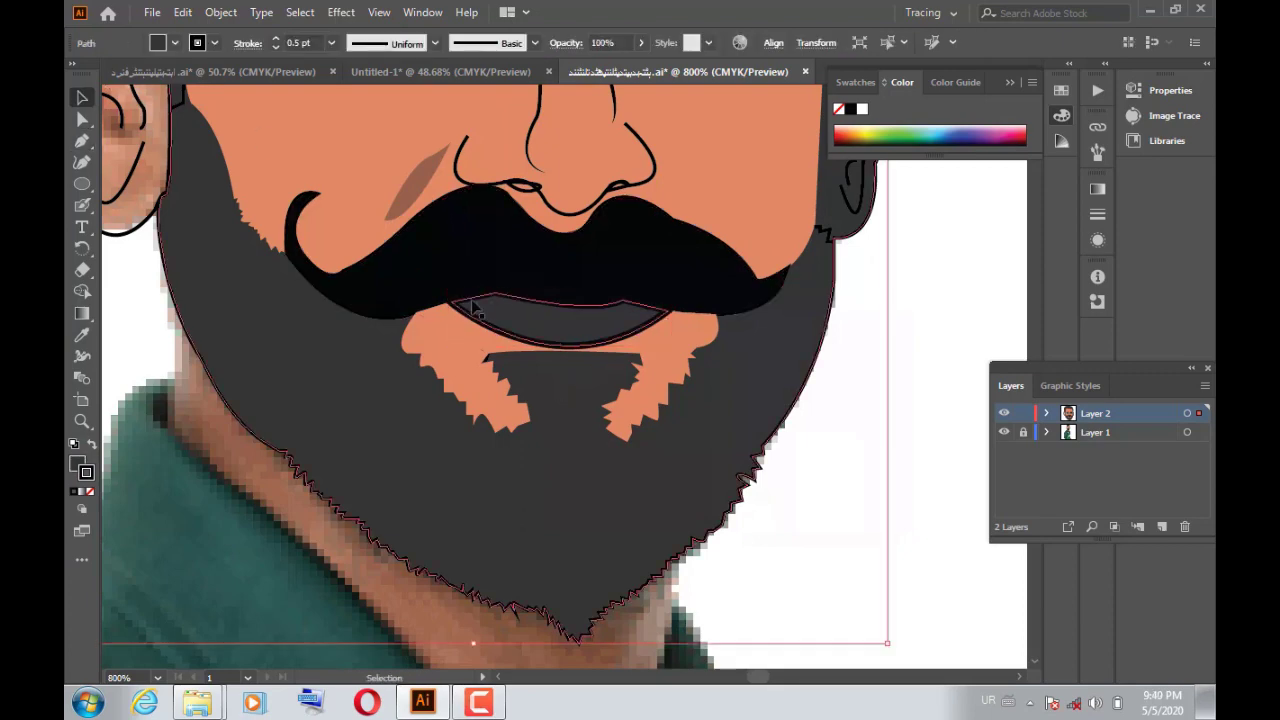
left_click(560, 345)
left_click(78, 463)
key("d")
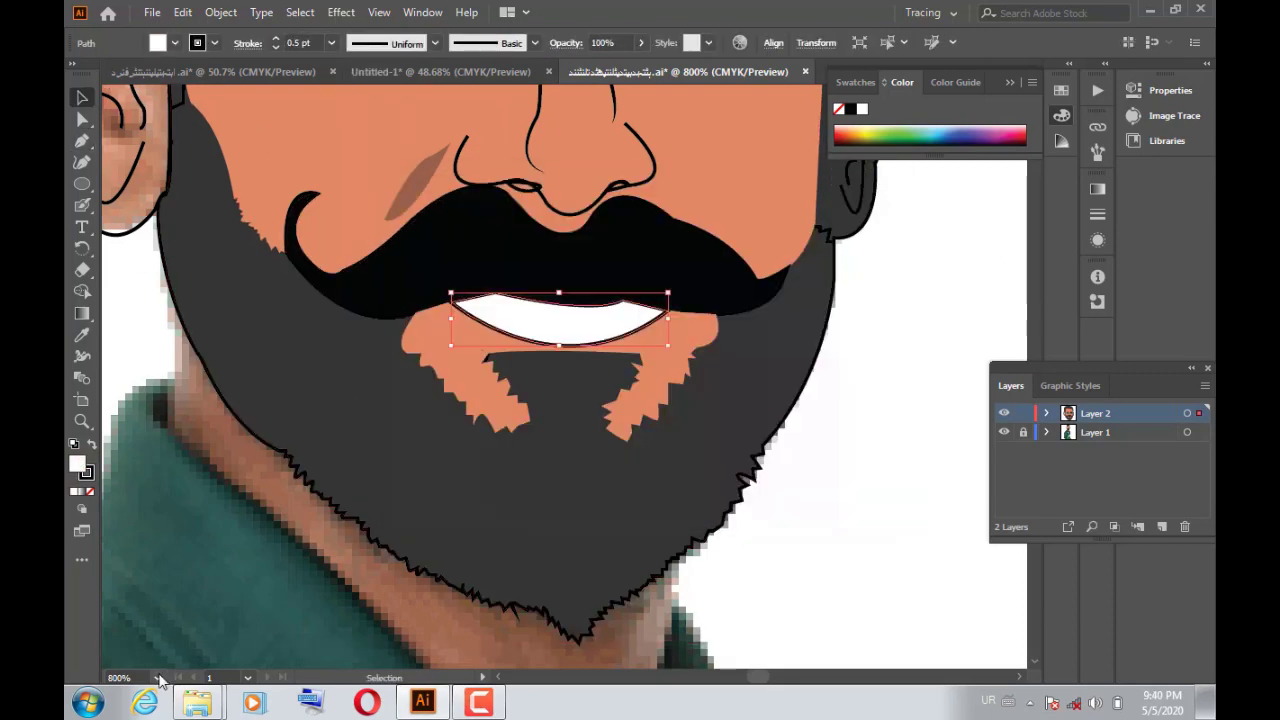
Step: Zoom out to the whole artboard, then zoom in on the left eye
key("ctrl+0")
key("ctrl+shift+a")
key("z")
left_click(647, 373)
left_click(647, 373)
Step: Draw an ellipse over the left iris, send it behind the eye outlines, and fill it black
key("l")
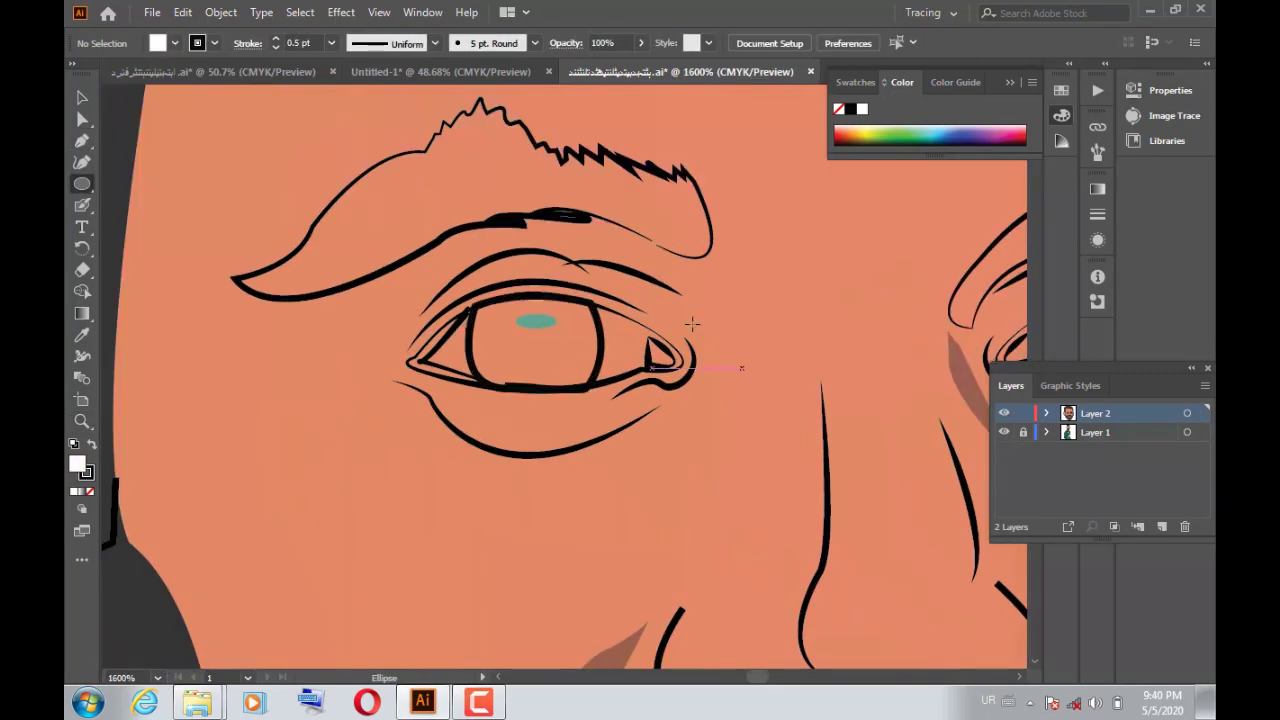
left_click_drag(592, 370, 596, 372)
right_click(575, 288)
left_click(429, 649)
key("v")
right_click(575, 288)
left_click(560, 368)
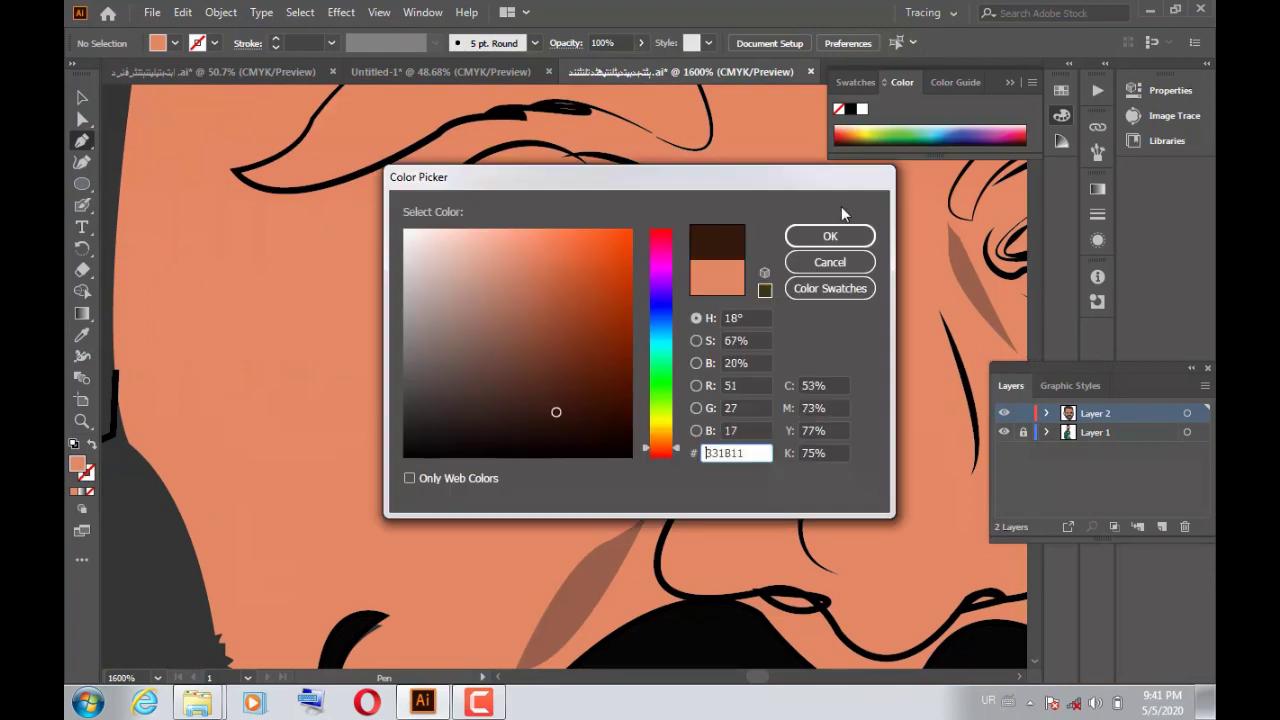
left_click(830, 236)
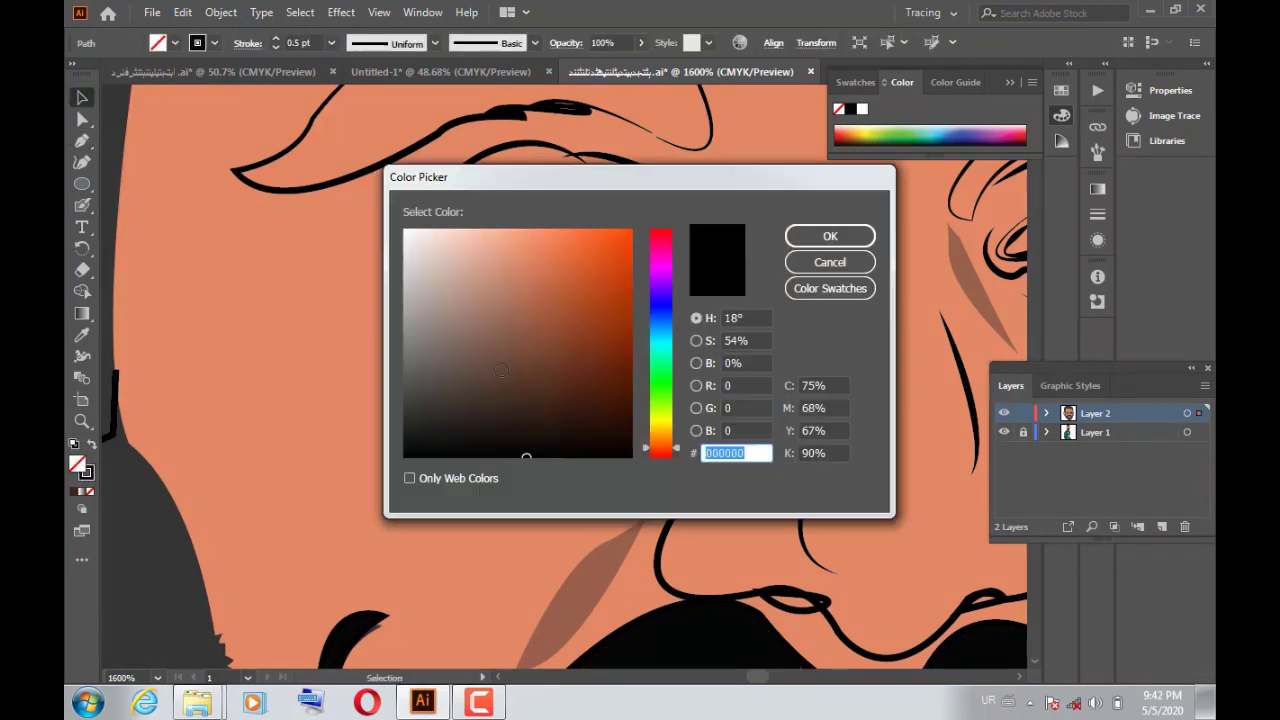
key("Return")
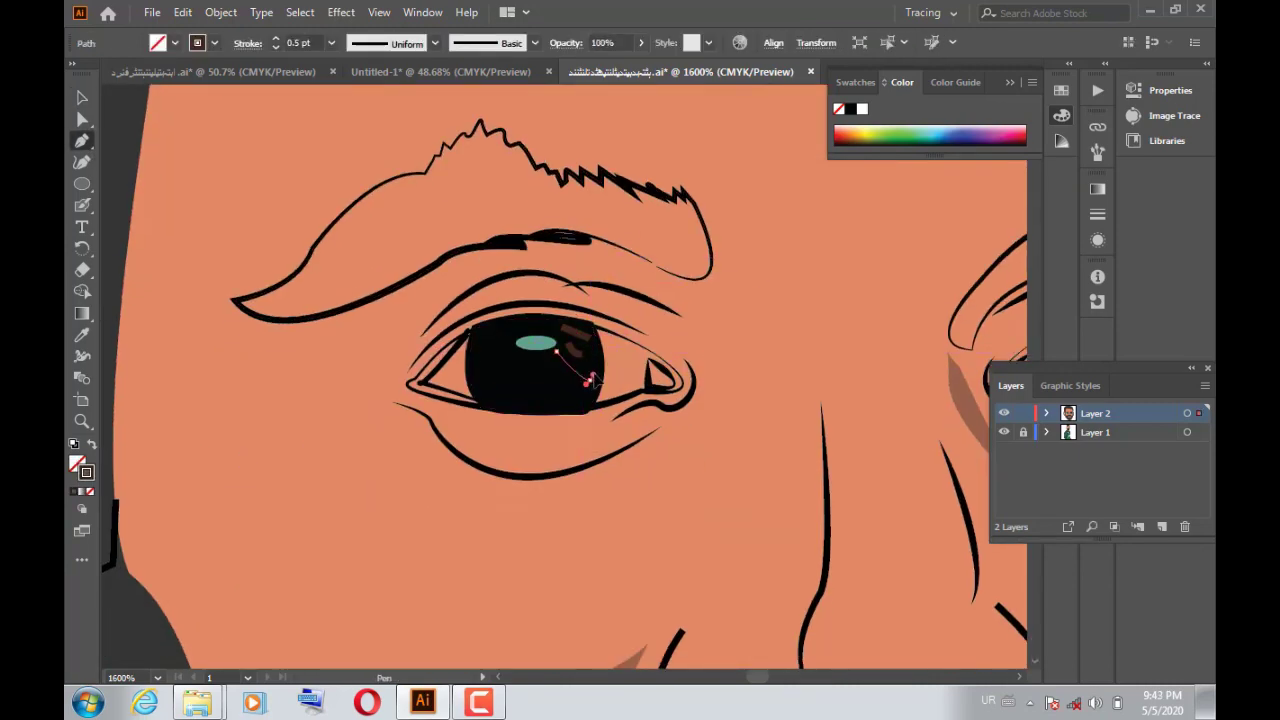
Step: Draw thin iris streaks with a tapered width profile and 0.25 pt stroke
left_click(82, 97)
left_click(434, 43)
left_click(328, 44)
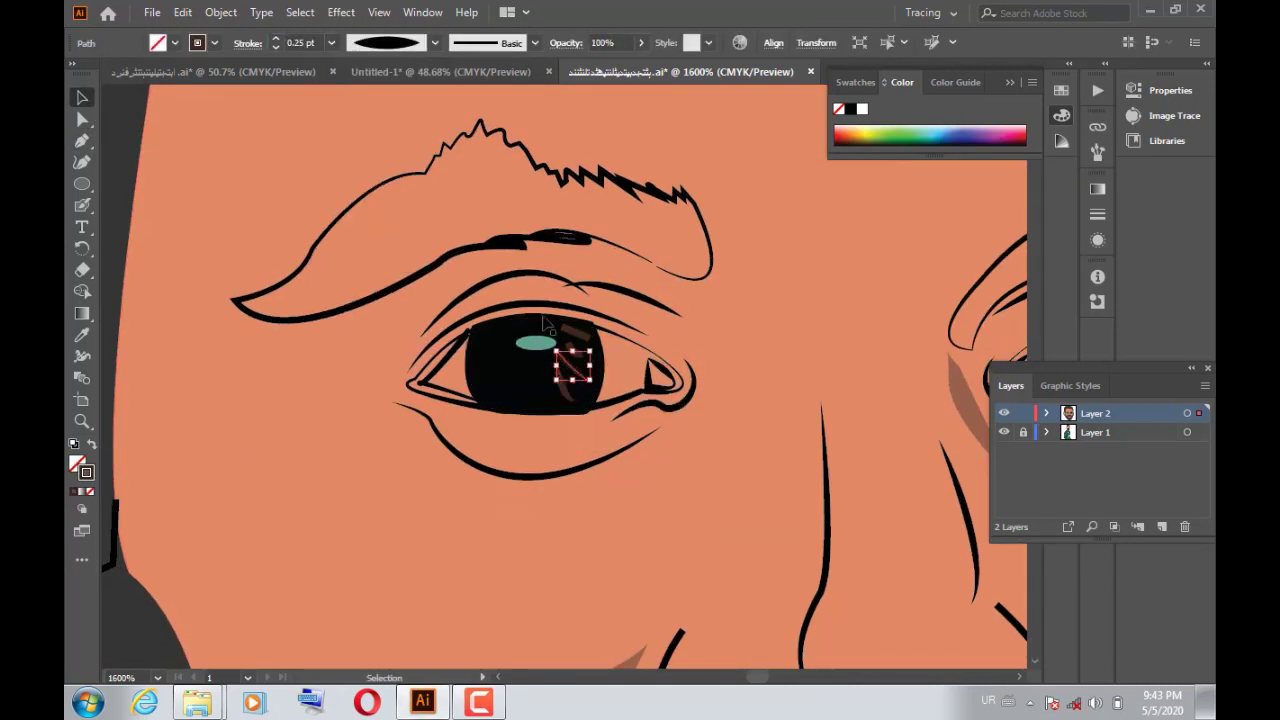
left_click(82, 141)
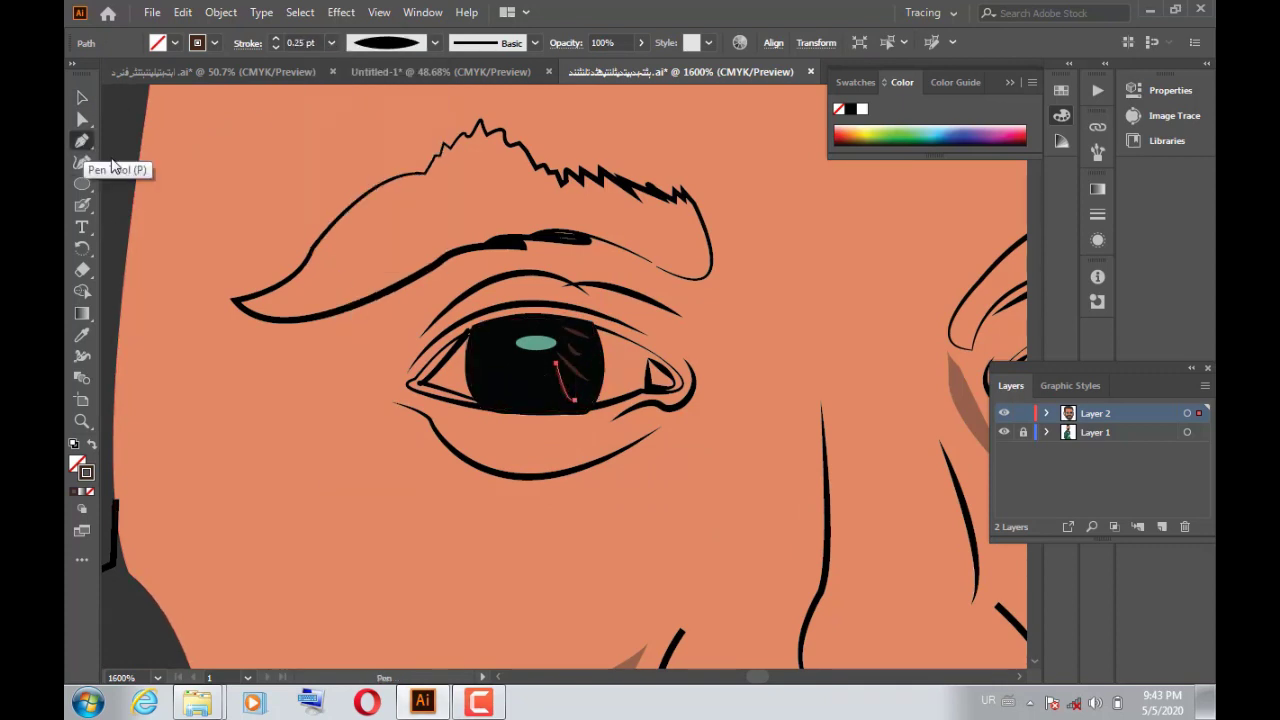
left_click(484, 354)
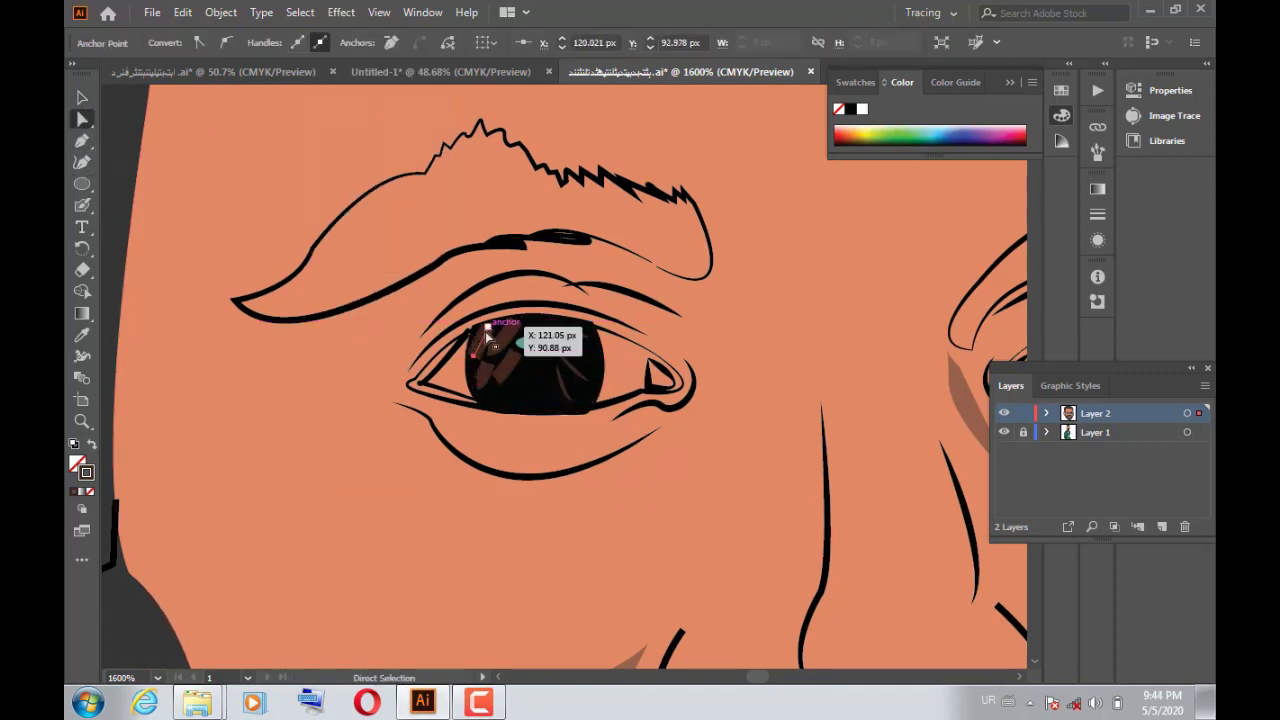
key("v")
left_click(331, 42)
left_click(350, 88)
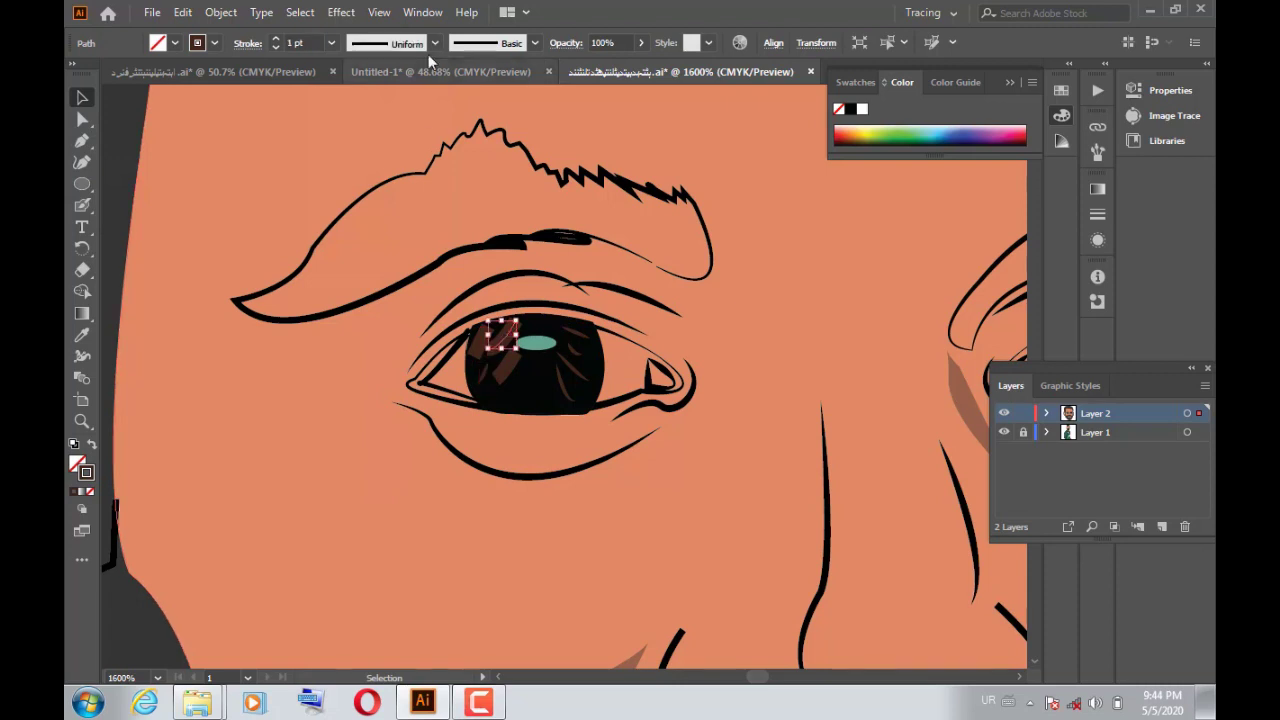
scroll(400, 150, "down", 1)
key("p")
left_click(493, 333)
key("v")
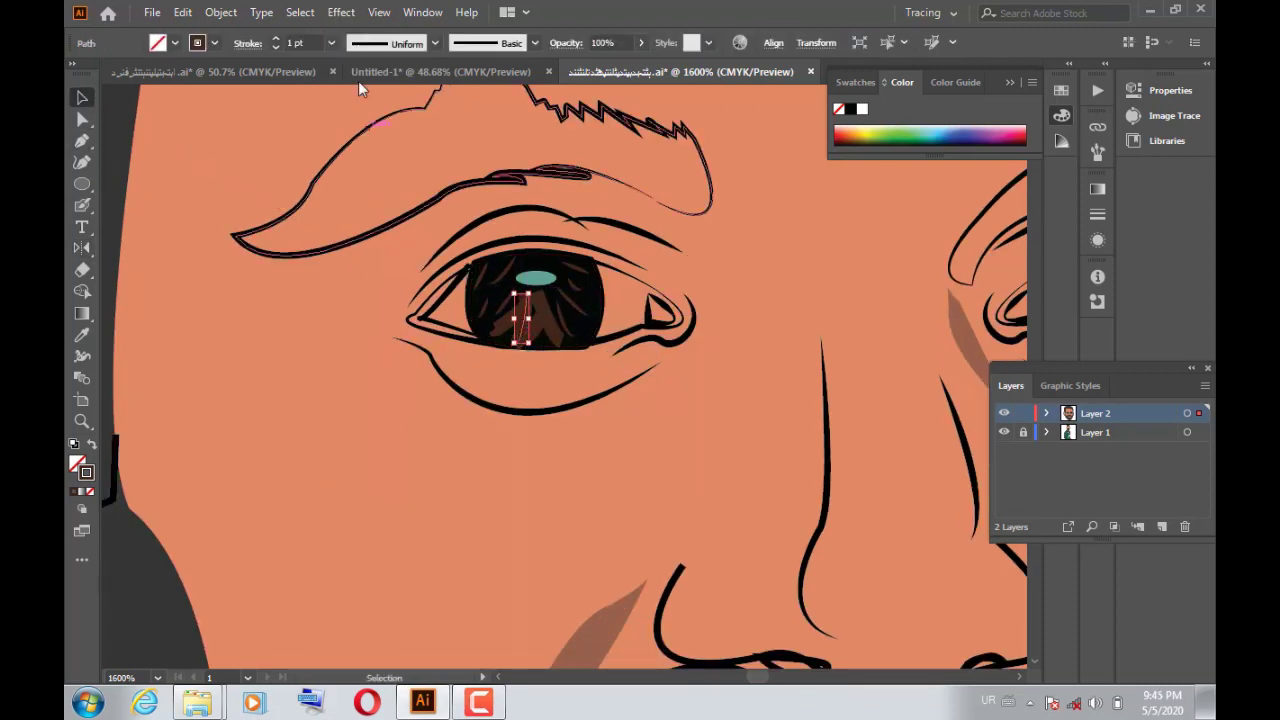
Step: Select the eyebrow and fill it black (000000)
left_click_drag(488, 297, 545, 330)
left_click(543, 328)
left_click(330, 172)
double_click(77, 463)
type("000000")
key("Return")
Step: Add a tiny ellipse at the bottom of the iris and zoom out to the whole face
key("i")
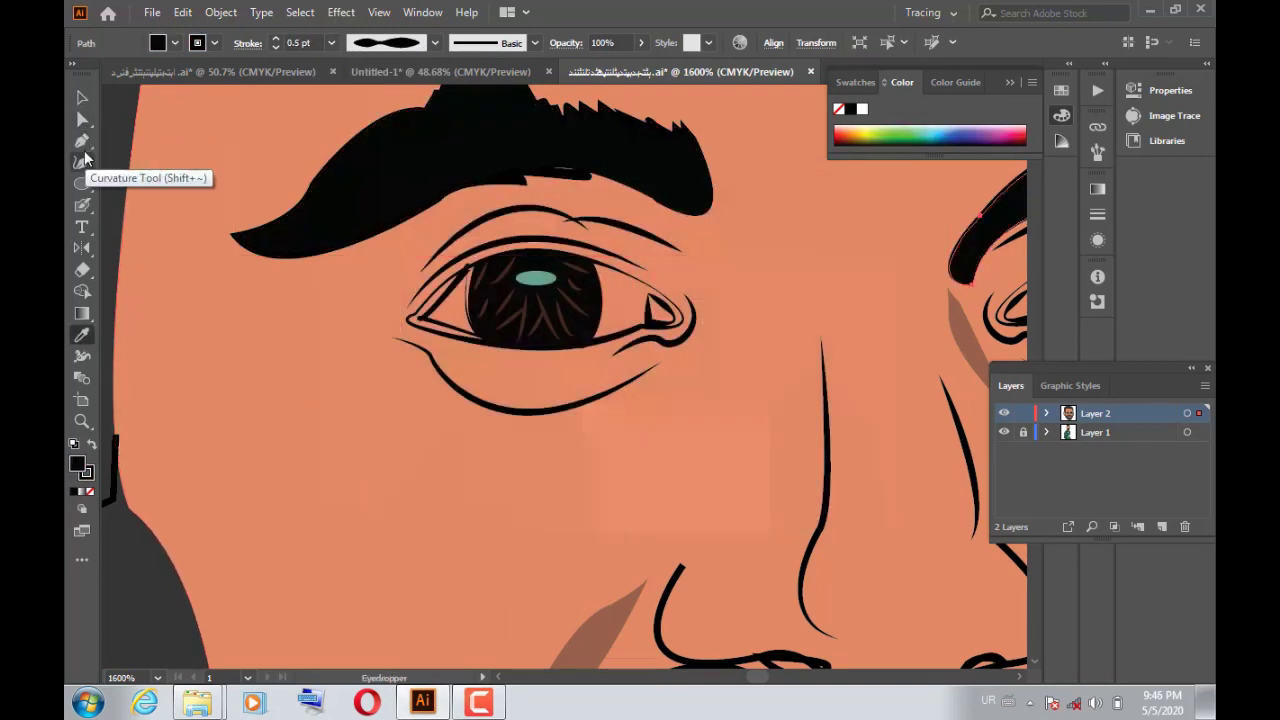
left_click_drag(497, 294, 498, 295)
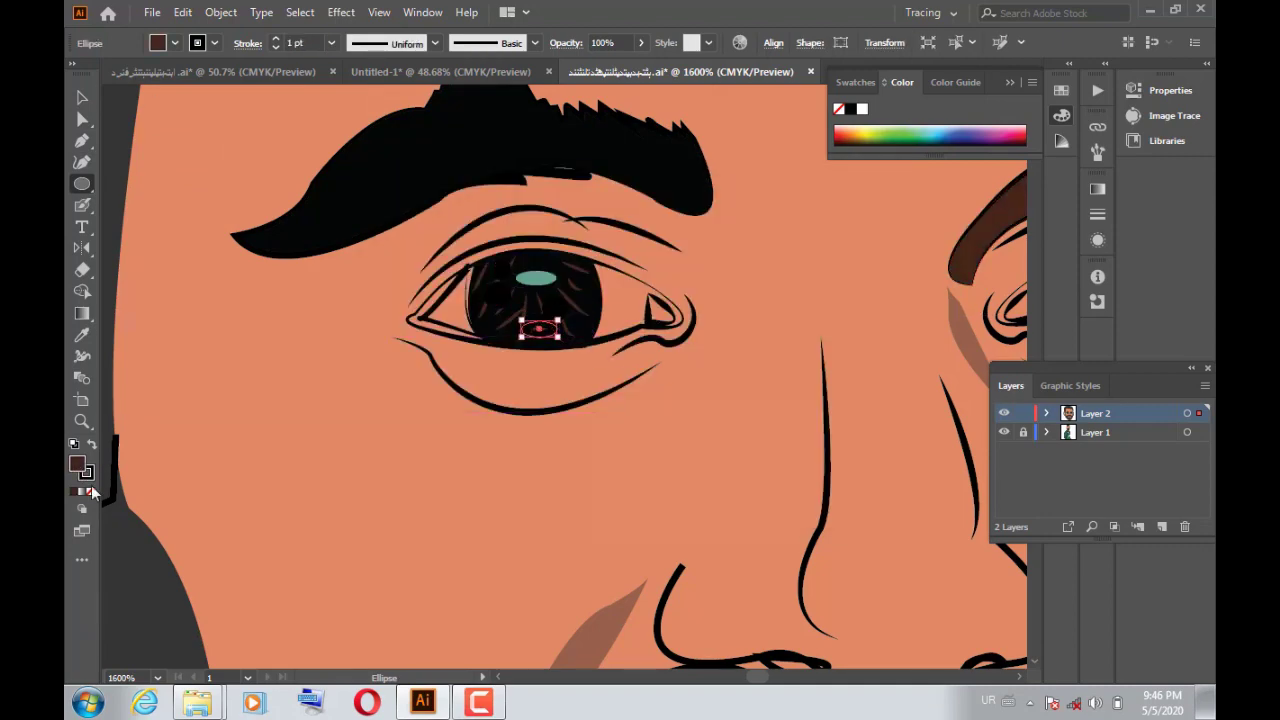
left_click(157, 677)
left_click(185, 377)
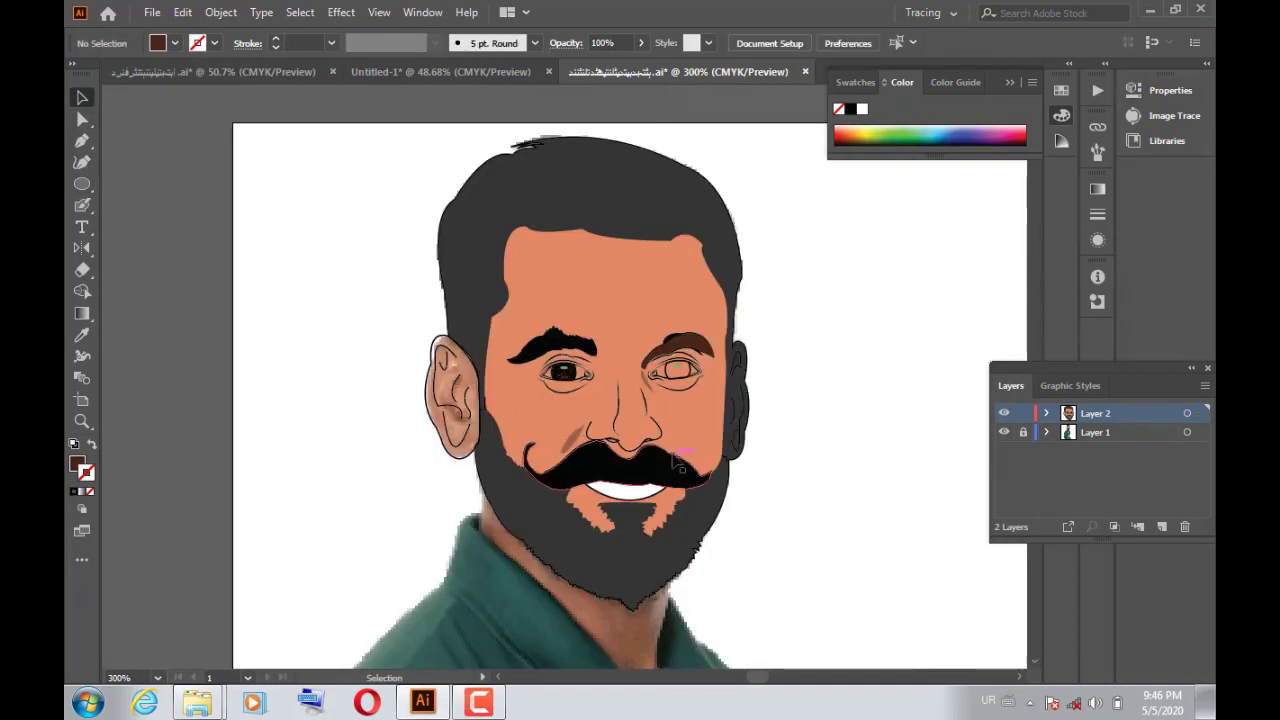
Step: Recolour the hair and beard near-black #111111, then zoom back to the left eye
left_click(545, 450)
double_click(78, 466)
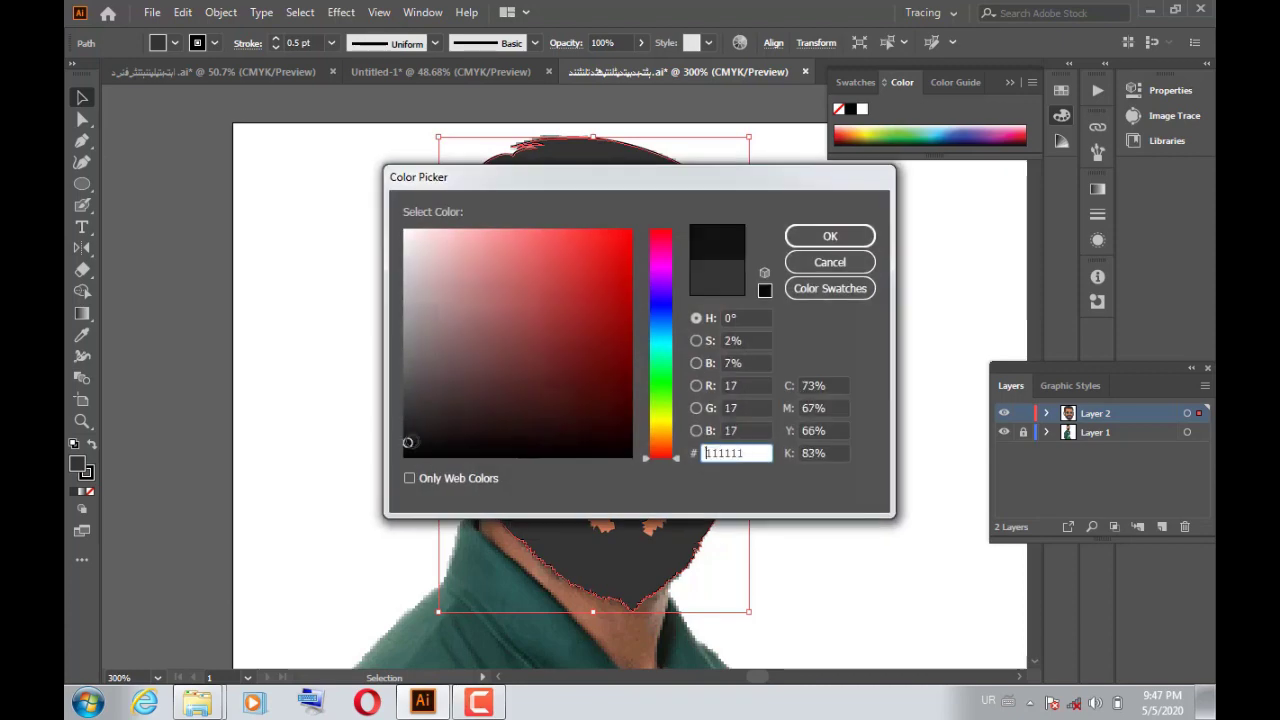
key("Return")
left_click(918, 307)
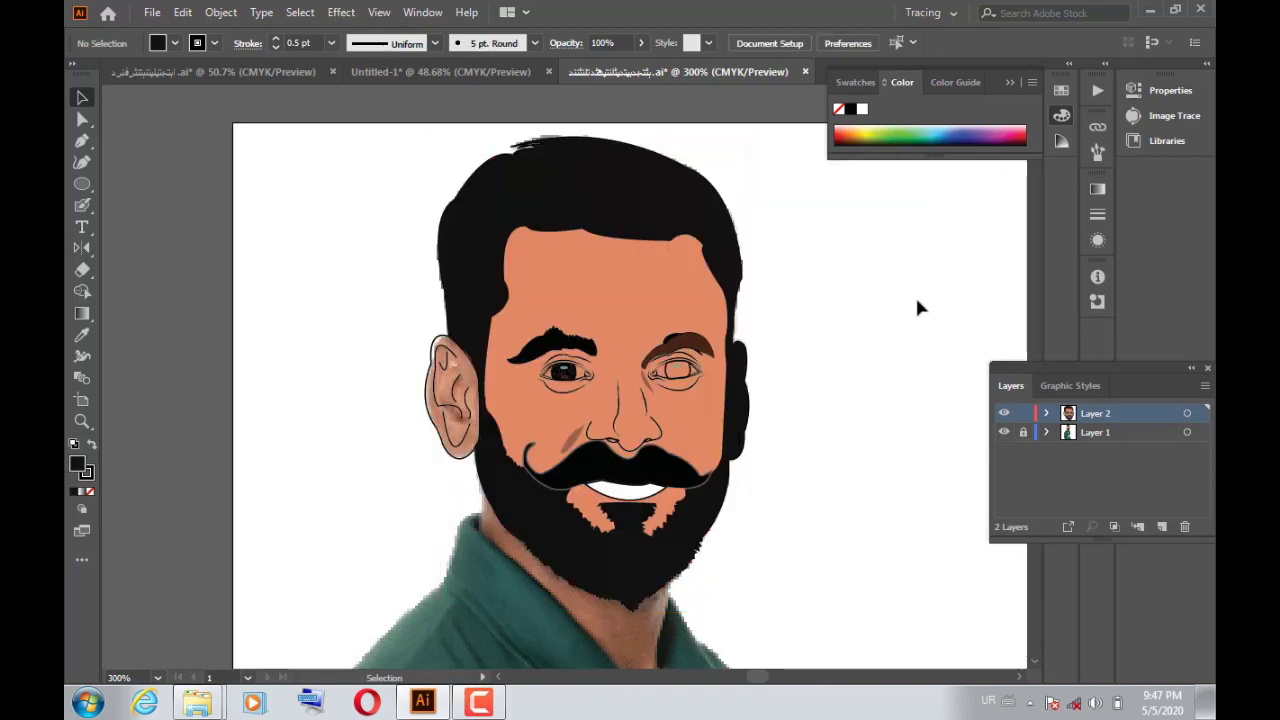
left_click(565, 373)
left_click(510, 392)
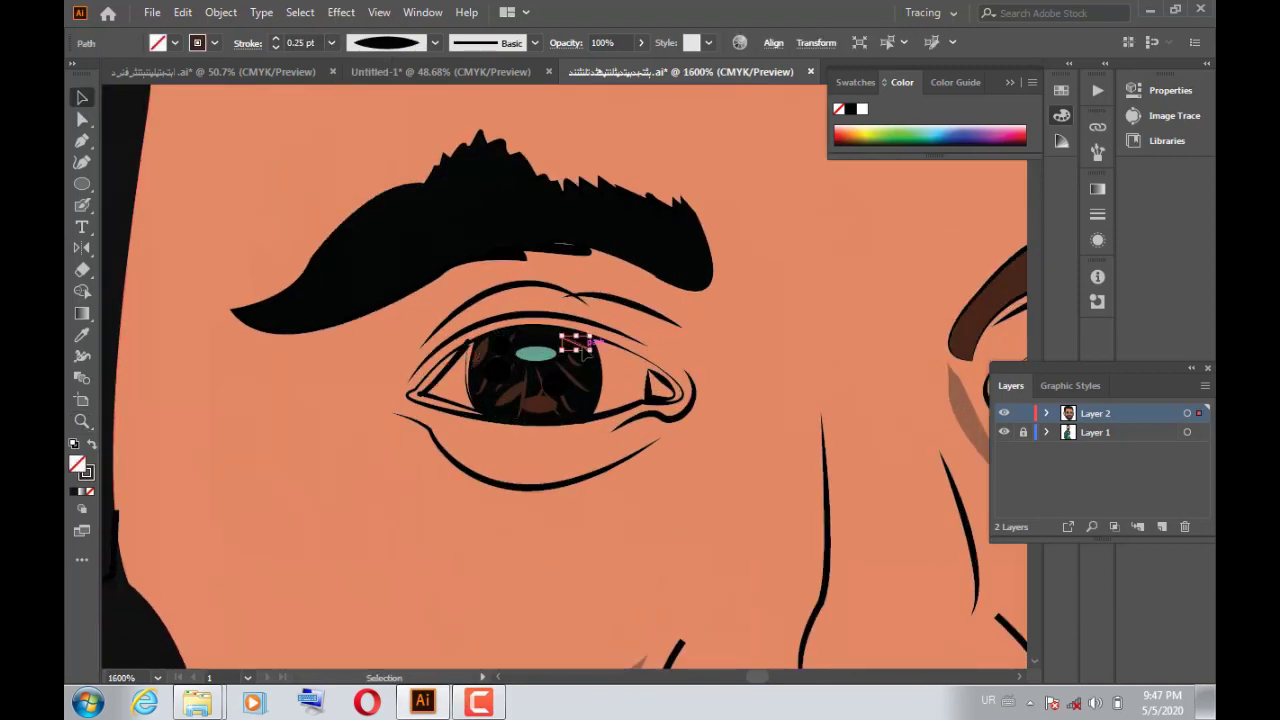
Step: Set the stroke to 0.5 pt, make the left eye white light pink and the tear duct red
left_click(331, 43)
left_click(343, 99)
double_click(76, 463)
key("Return")
double_click(76, 463)
key("Return")
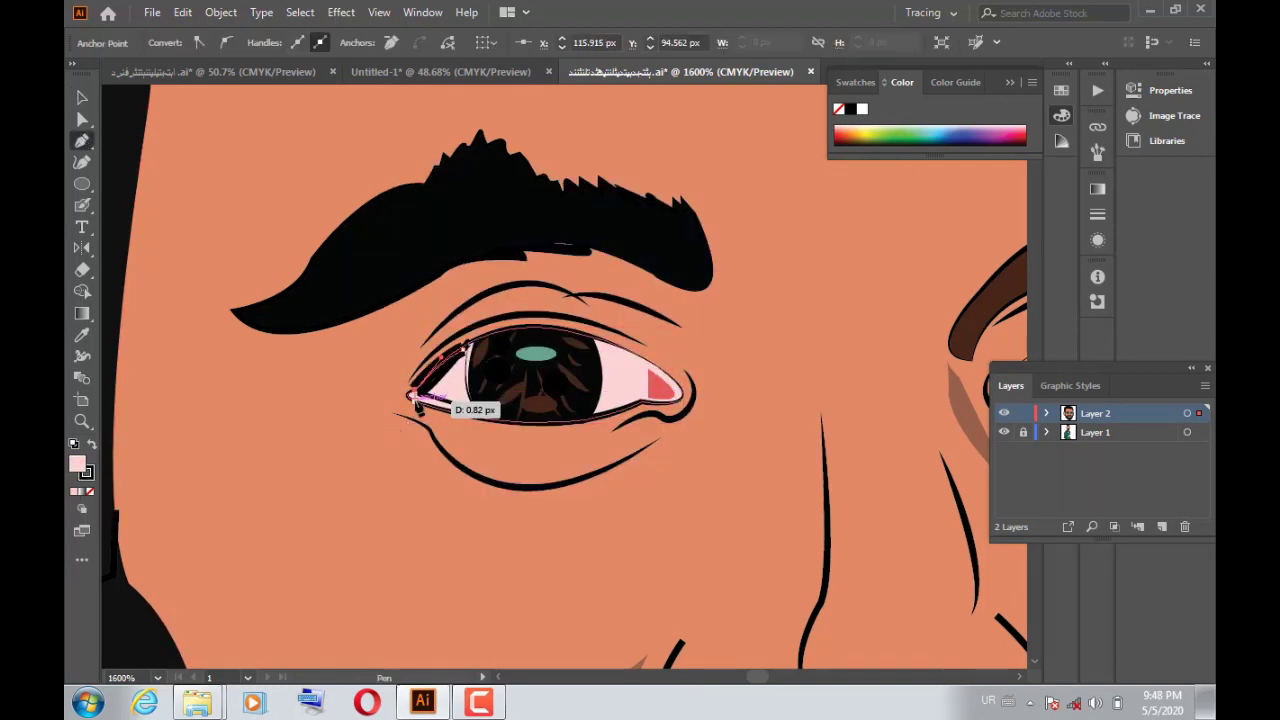
Step: Pen-draw the left eye's inner-corner shape and fill it dark red 702F2F
left_click(483, 415)
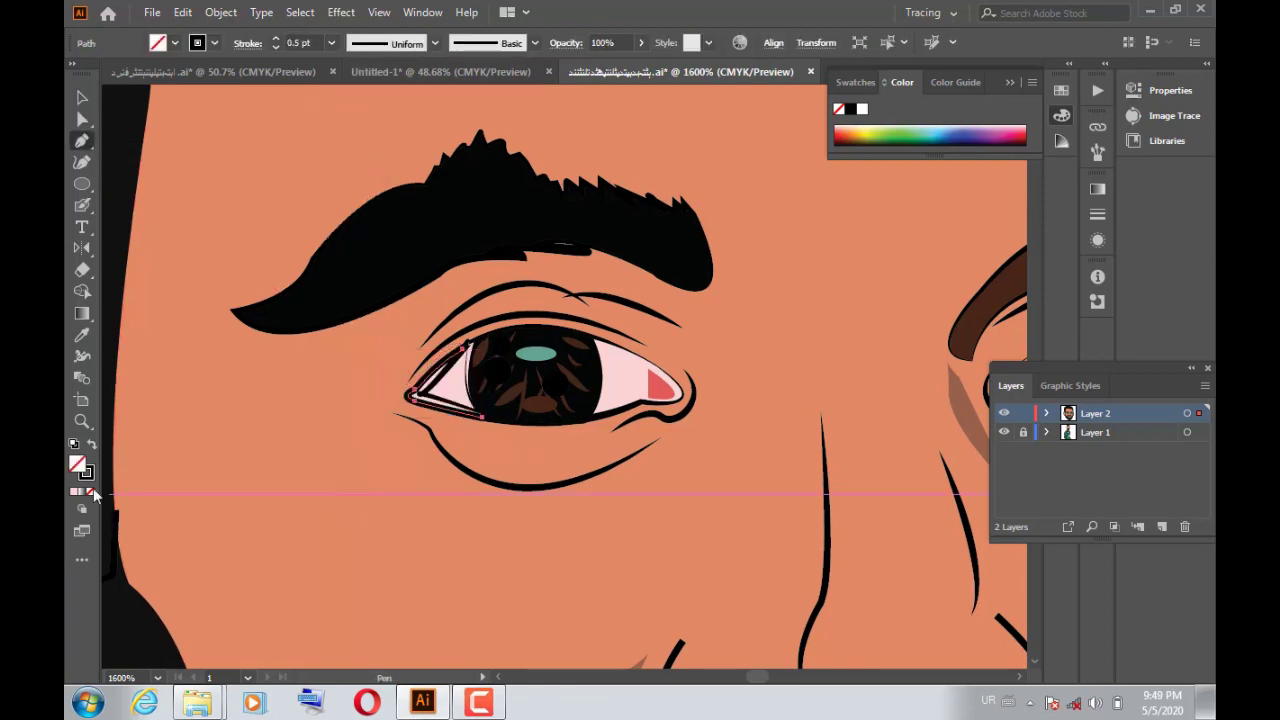
left_click(412, 396)
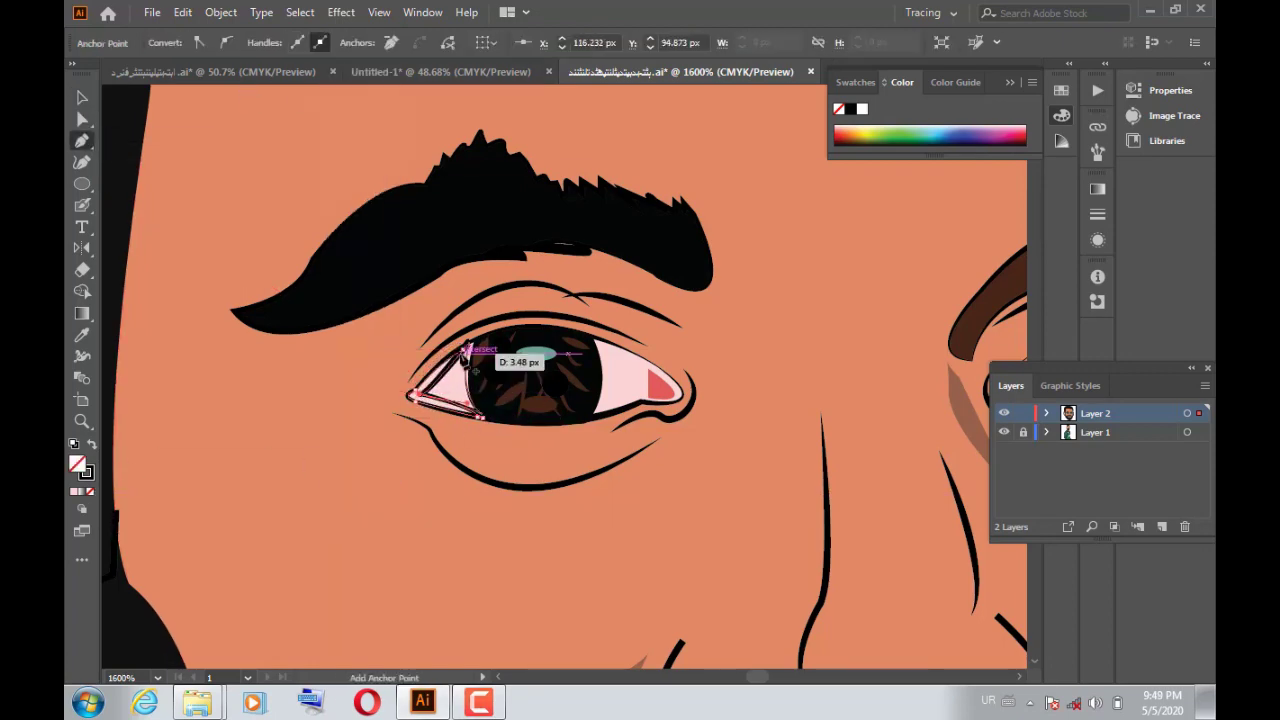
double_click(80, 468)
type("702F2F")
key("Return")
double_click(80, 468)
key("Return")
Step: Zoom to 400% and change the selected path's fill to 2B200F
left_click(157, 678)
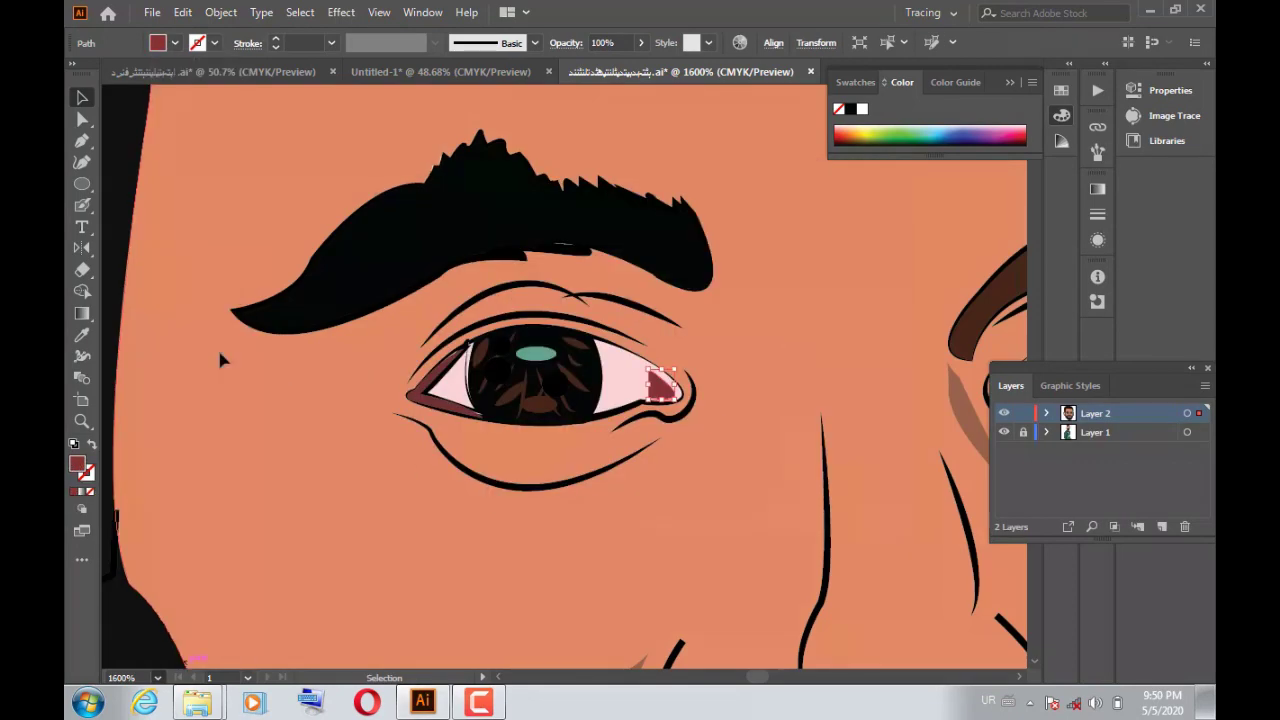
left_click(215, 357)
double_click(80, 468)
key("Return")
double_click(80, 468)
type("2B200F")
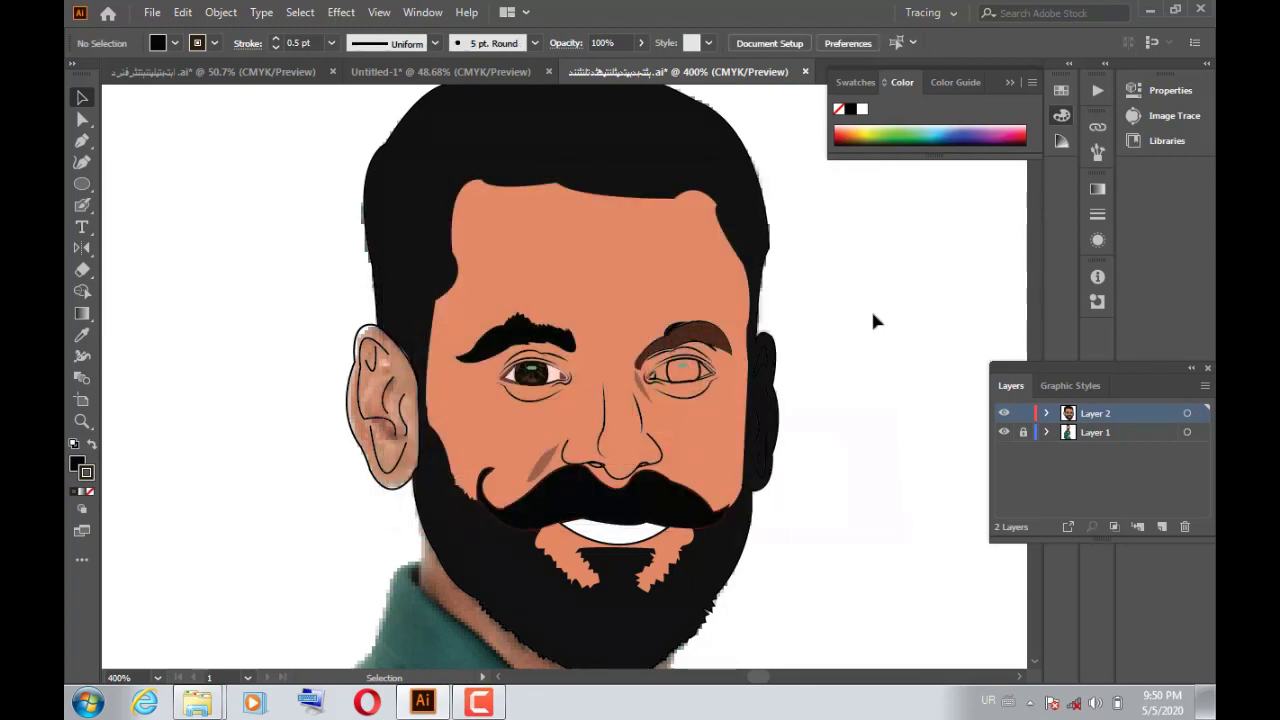
Step: Zoom in on the right eye, fill its iris black, and reset the fill to none
left_click(80, 422)
left_click(680, 372)
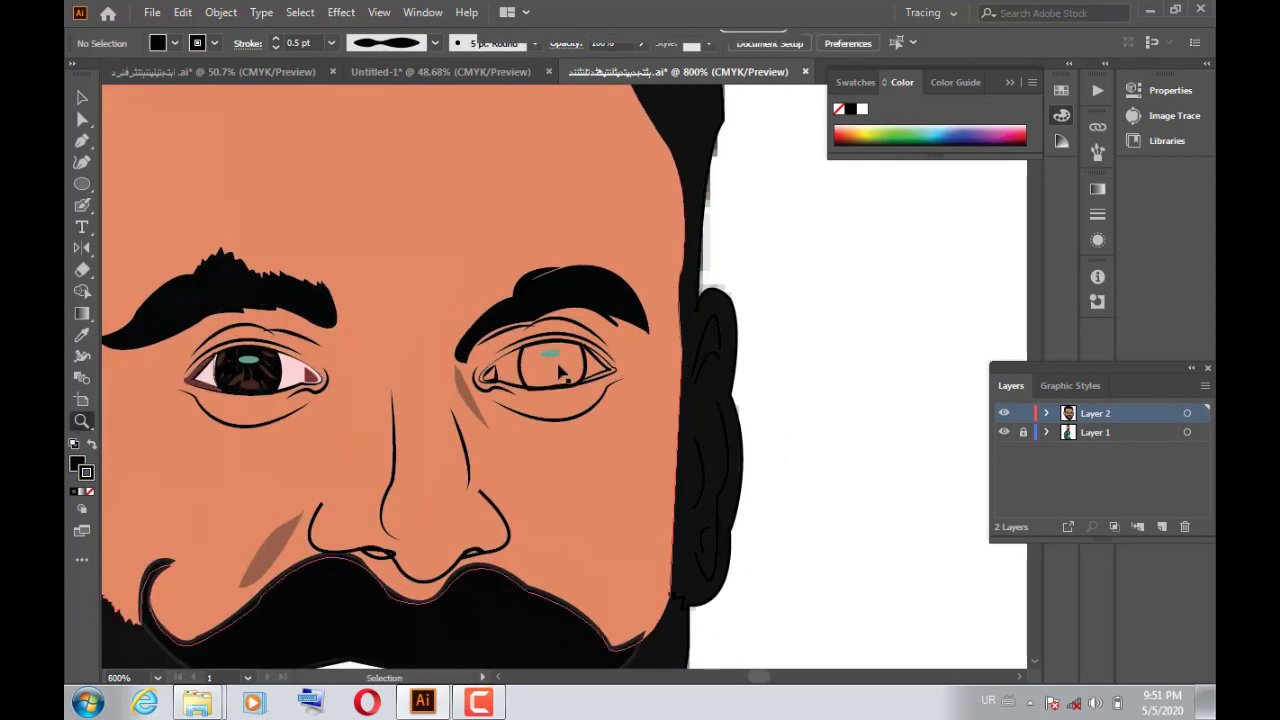
left_click(521, 365)
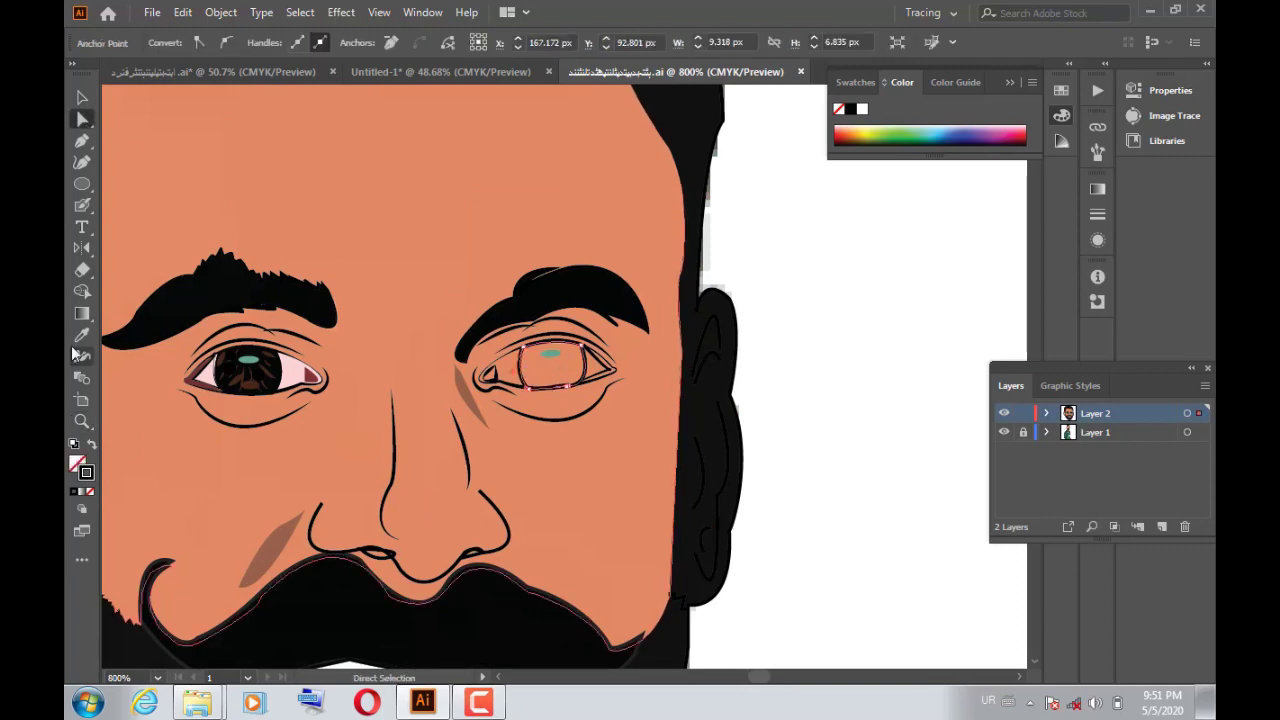
left_click(77, 492)
key("v")
left_click(127, 157)
double_click(77, 465)
left_click(808, 240)
key("/")
key("ctrl+plus")
key("ctrl+plus")
key("ctrl+plus")
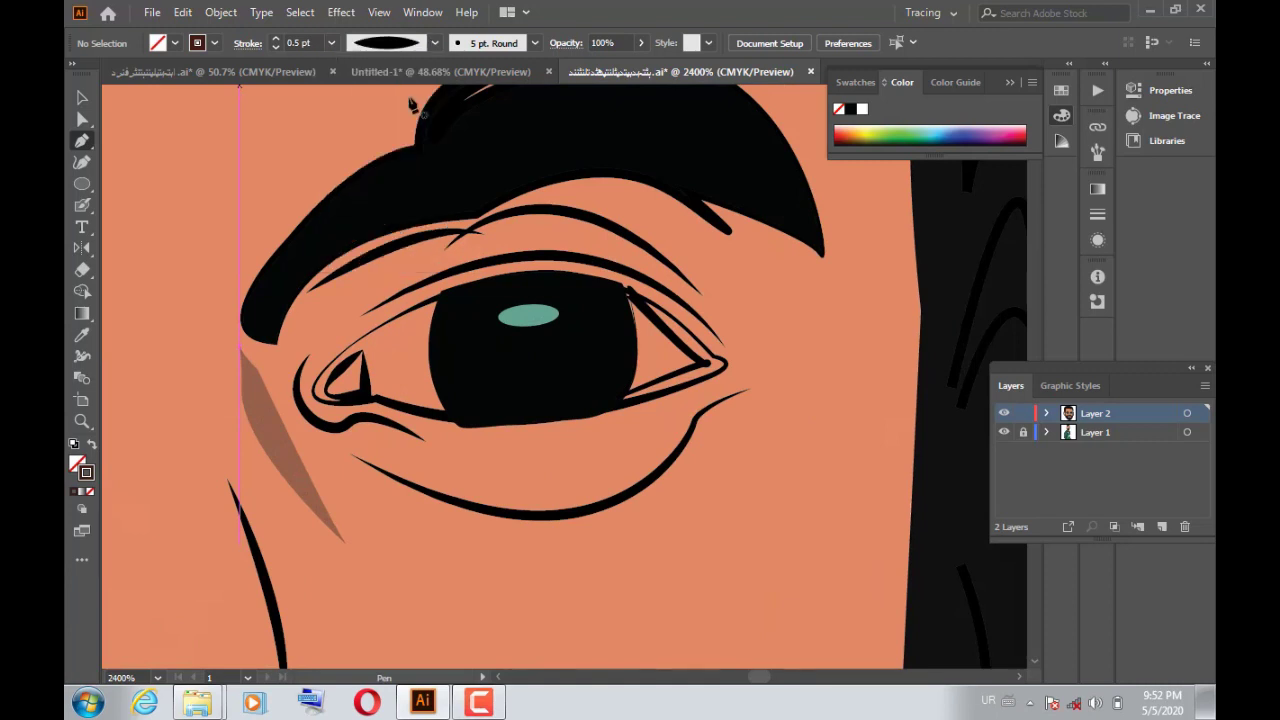
Step: Stretch an iris shape into a tall sliver with a 0.5 pt tapered-profile stroke
left_click(331, 43)
left_click(331, 43)
mouse_move(489, 337)
left_mouse_down()
mouse_move(497, 408)
mouse_move(483, 338)
left_mouse_up()
left_click(331, 43)
left_click(497, 381)
left_click(331, 43)
left_click(350, 65)
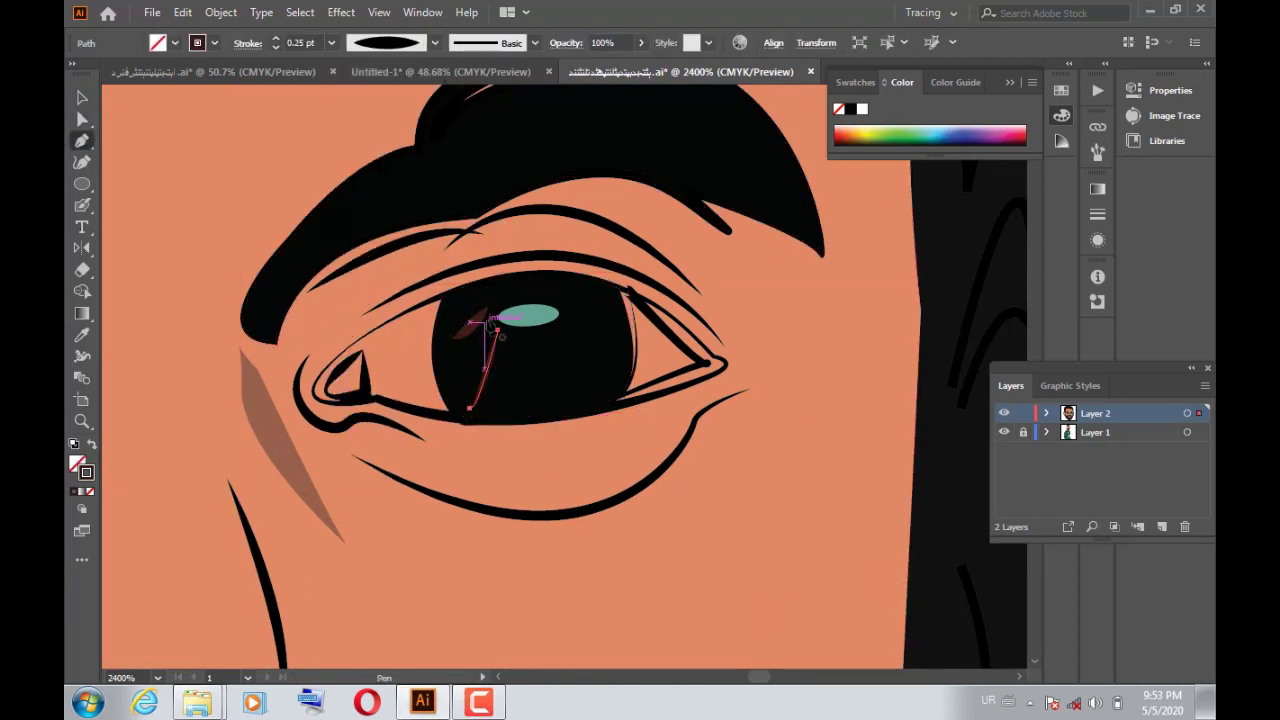
left_click(434, 43)
left_click(413, 100)
Step: Draw another iris sliver and give it the same tapered width profile
key("p")
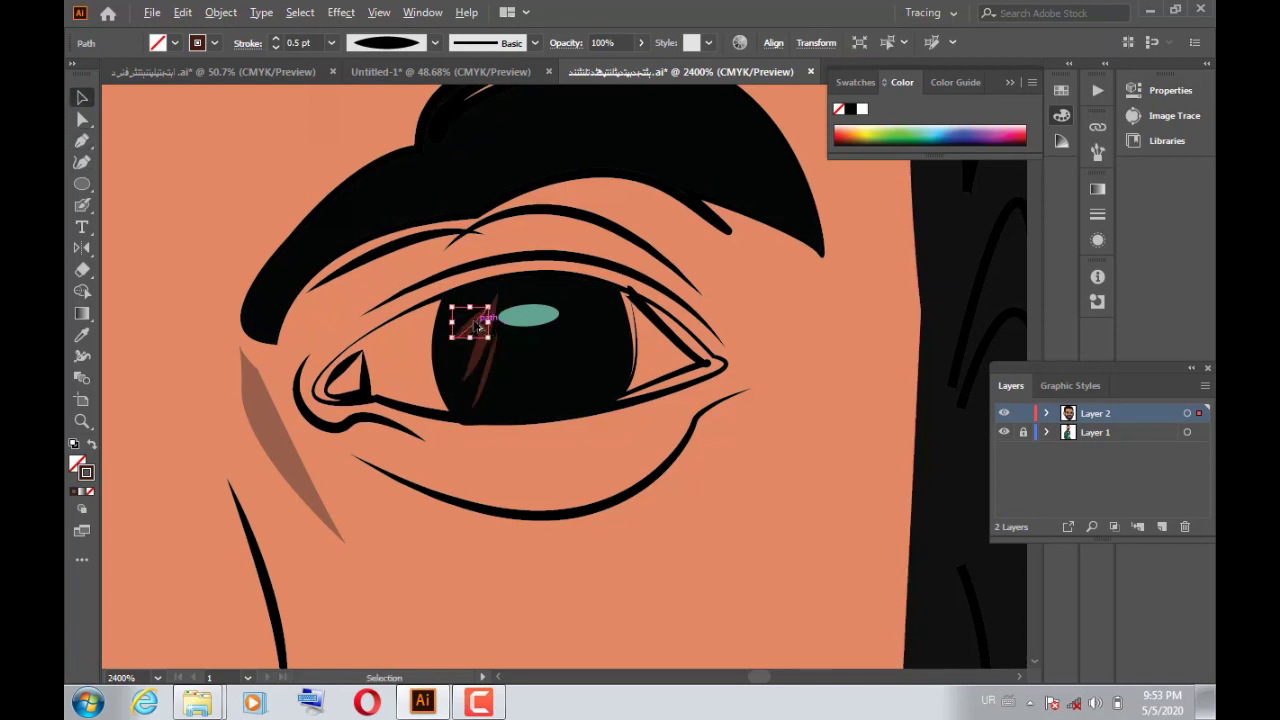
left_click_drag(494, 352, 612, 350)
left_click(84, 119)
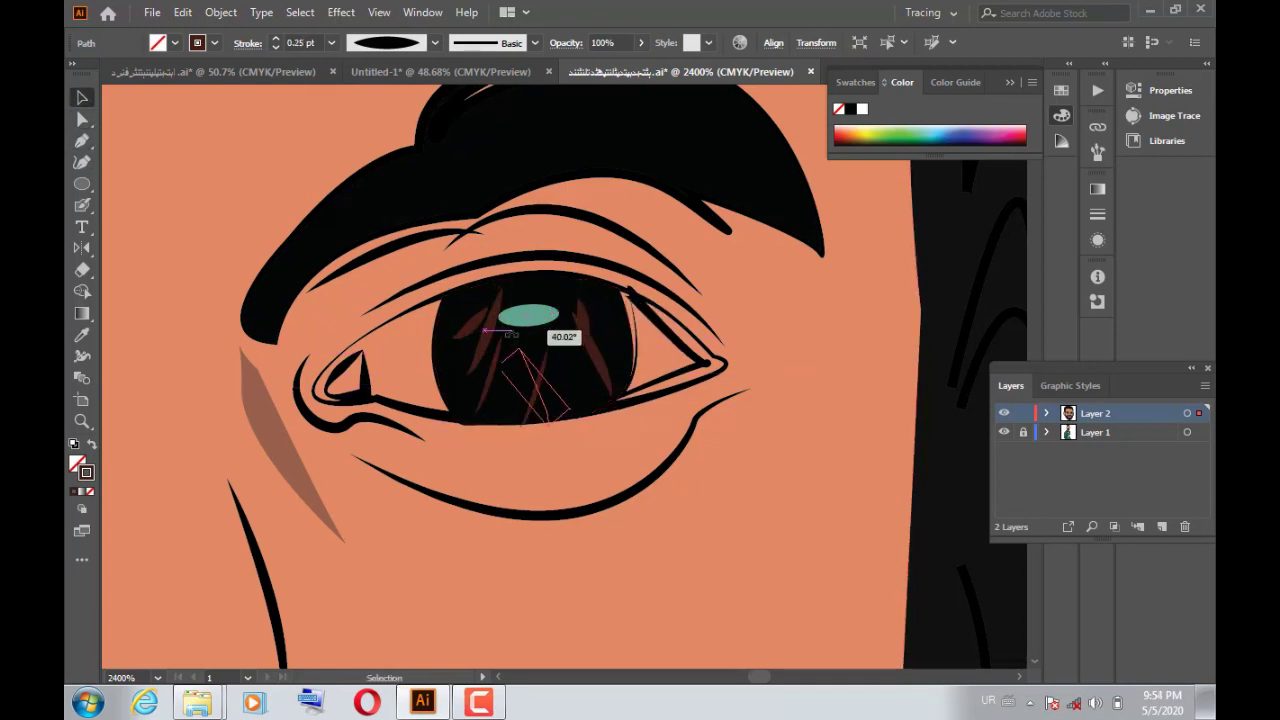
left_click(435, 42)
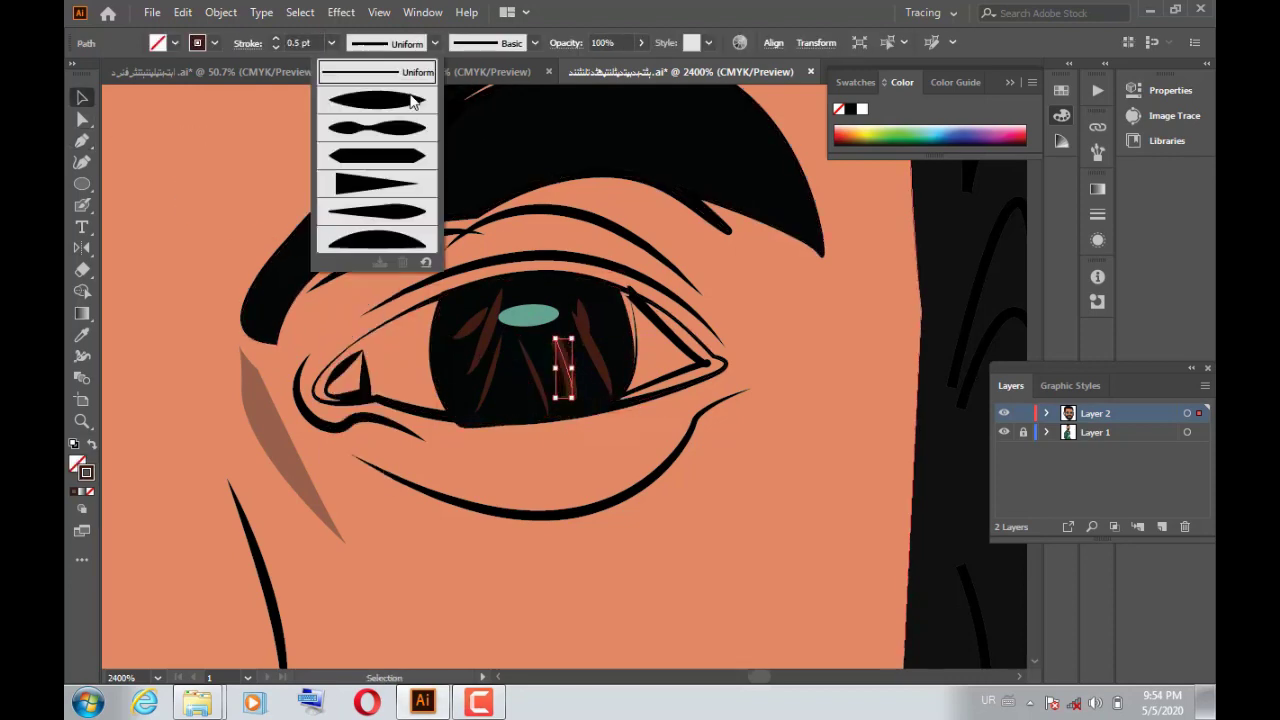
left_click(413, 100)
Step: Draw a small brown, outline-free ellipse spot in the iris
key("l")
double_click(90, 476)
left_click(817, 262)
key("shift+x")
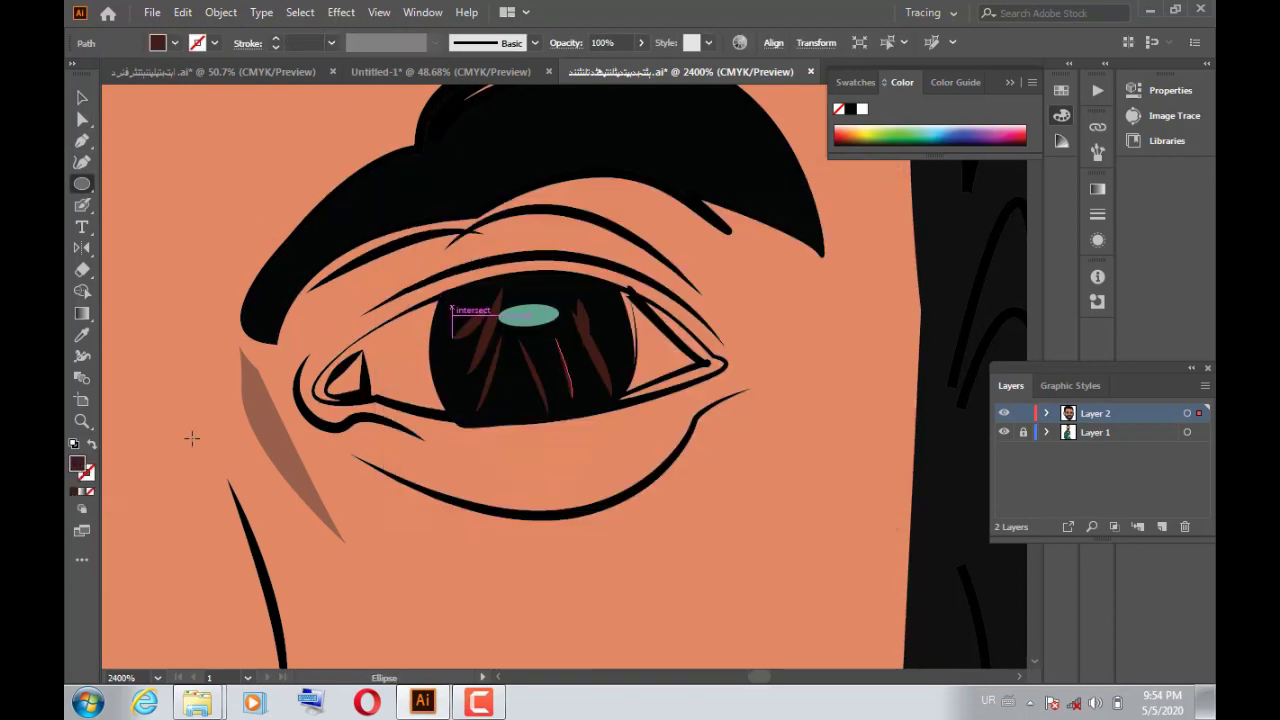
left_click_drag(583, 366, 598, 353)
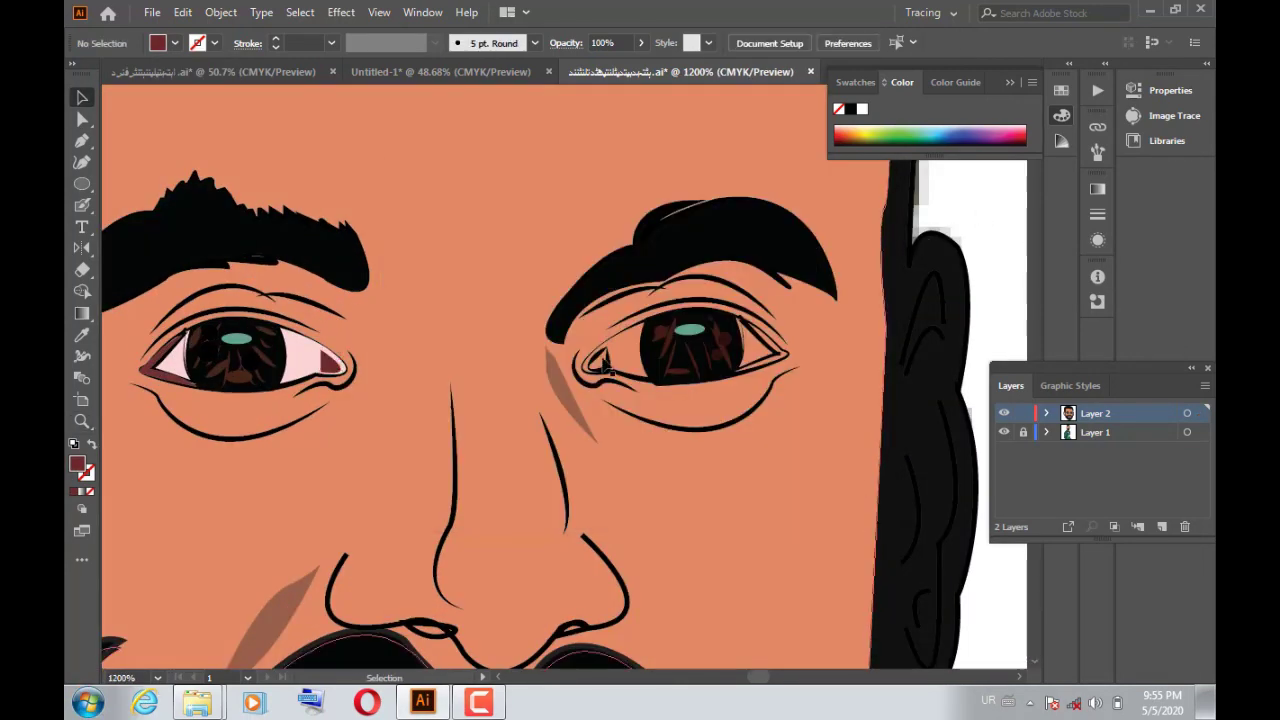
Step: Colour the right eye's inner corner with the maroon sampled from the left eye corner
left_click(604, 364)
left_click(82, 335)
left_click(330, 362)
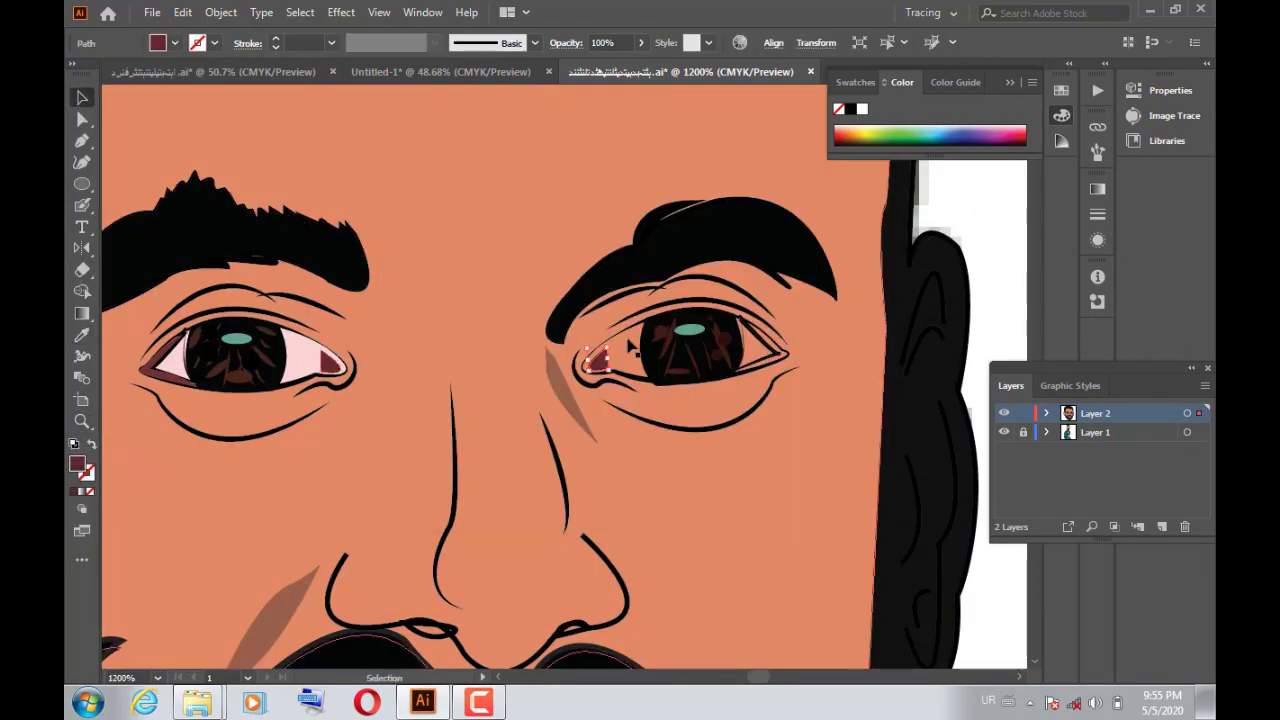
Step: Pen-draw a closed dark red shape in the right eye's outer corner
key("ctrl+shift+a")
key("p")
key("ctrl+equal")
key("ctrl+equal")
key("ctrl+equal")
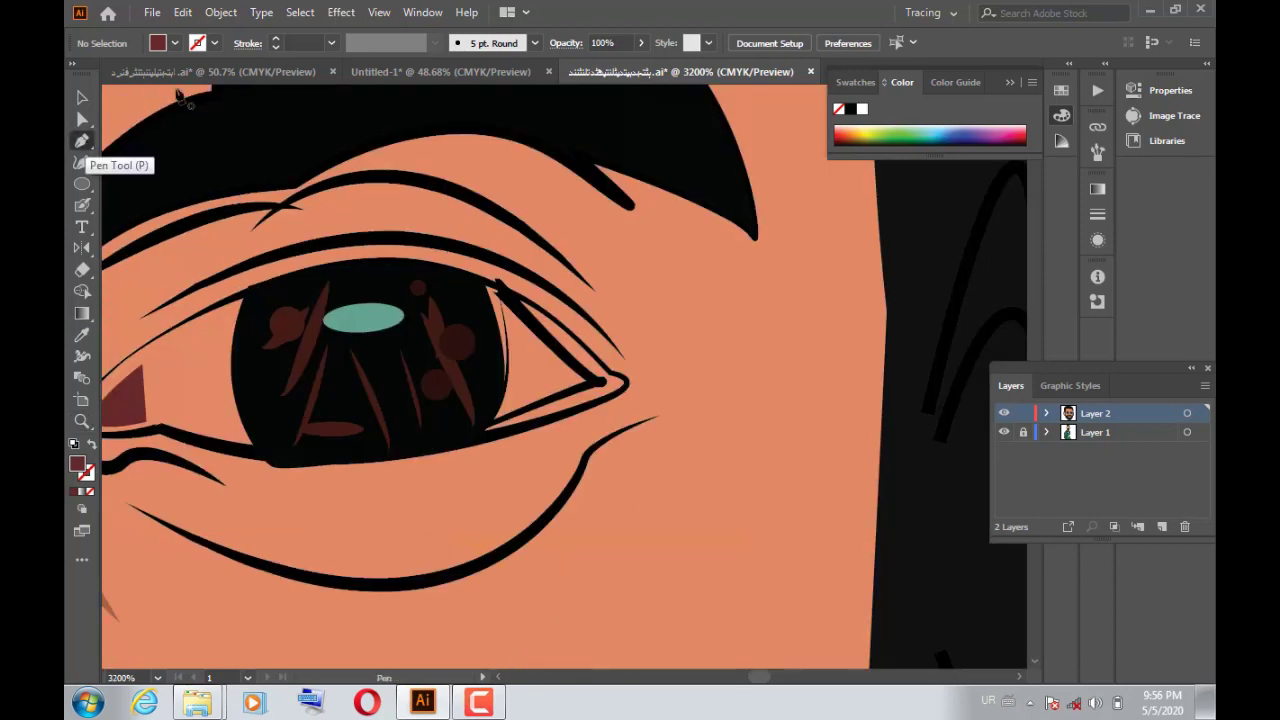
left_click(298, 422)
double_click(77, 464)
left_click(826, 234)
key("slash")
left_click(614, 396)
left_click(478, 436)
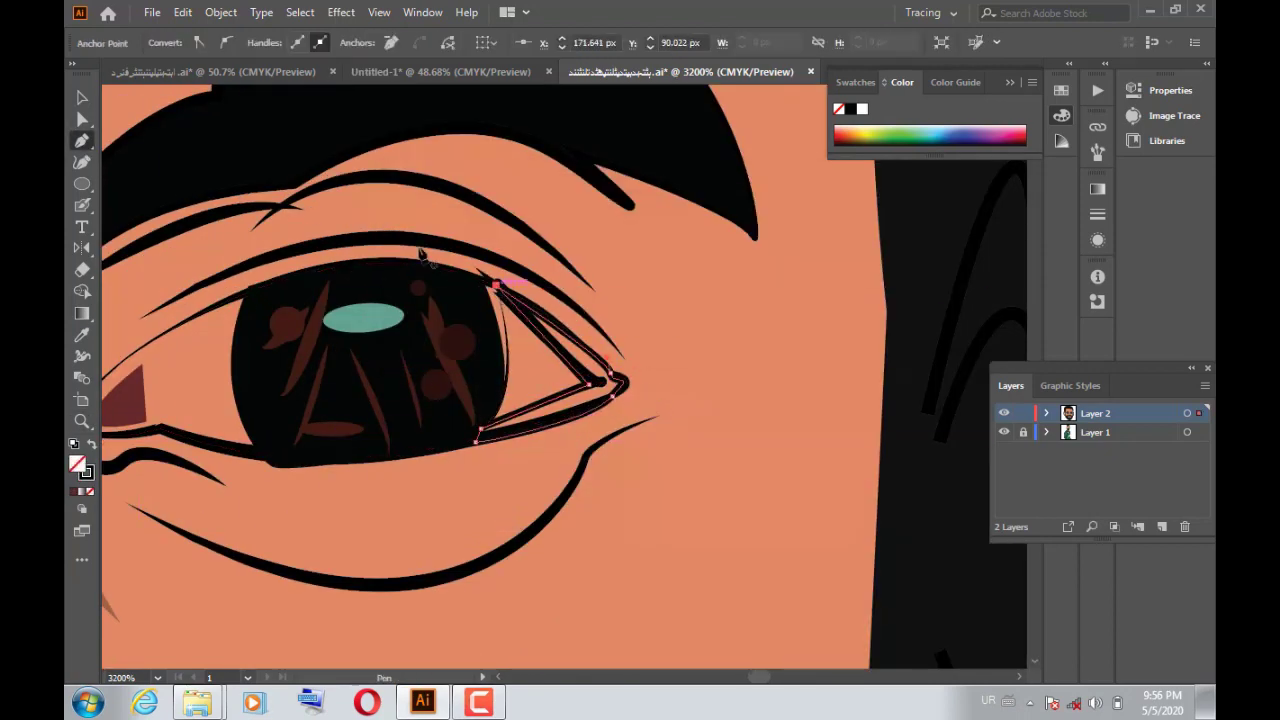
left_click(495, 287)
Step: Zoom out to 400% and trace a curved path down the right edge of the face
key("ctrl+minus")
key("v")
left_click(728, 365)
left_click(157, 678)
scroll(161, 577, "down", 2)
left_click(212, 358)
key("p")
left_click(641, 345)
left_click_drag(635, 494, 640, 505)
left_click_drag(655, 459, 661, 497)
left_click_drag(660, 396, 633, 341)
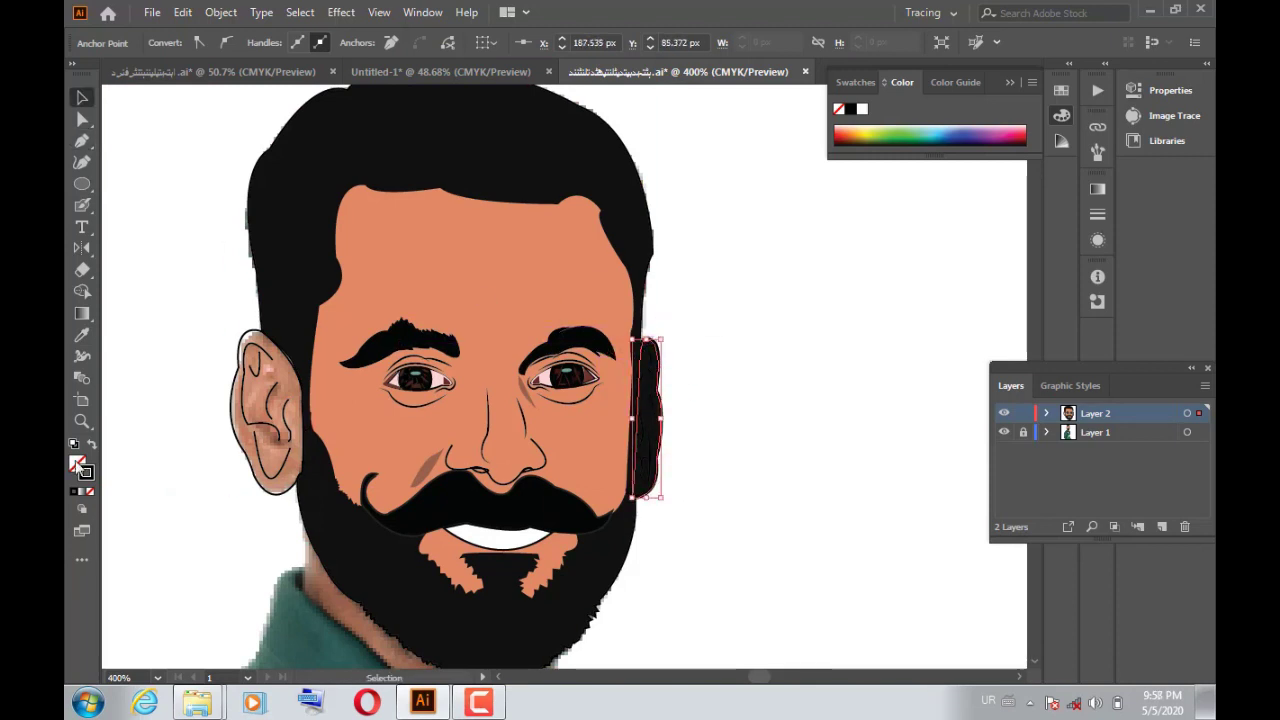
Step: Lighten the face skin fill to F49C76
left_click(82, 97)
left_click(480, 250)
double_click(77, 464)
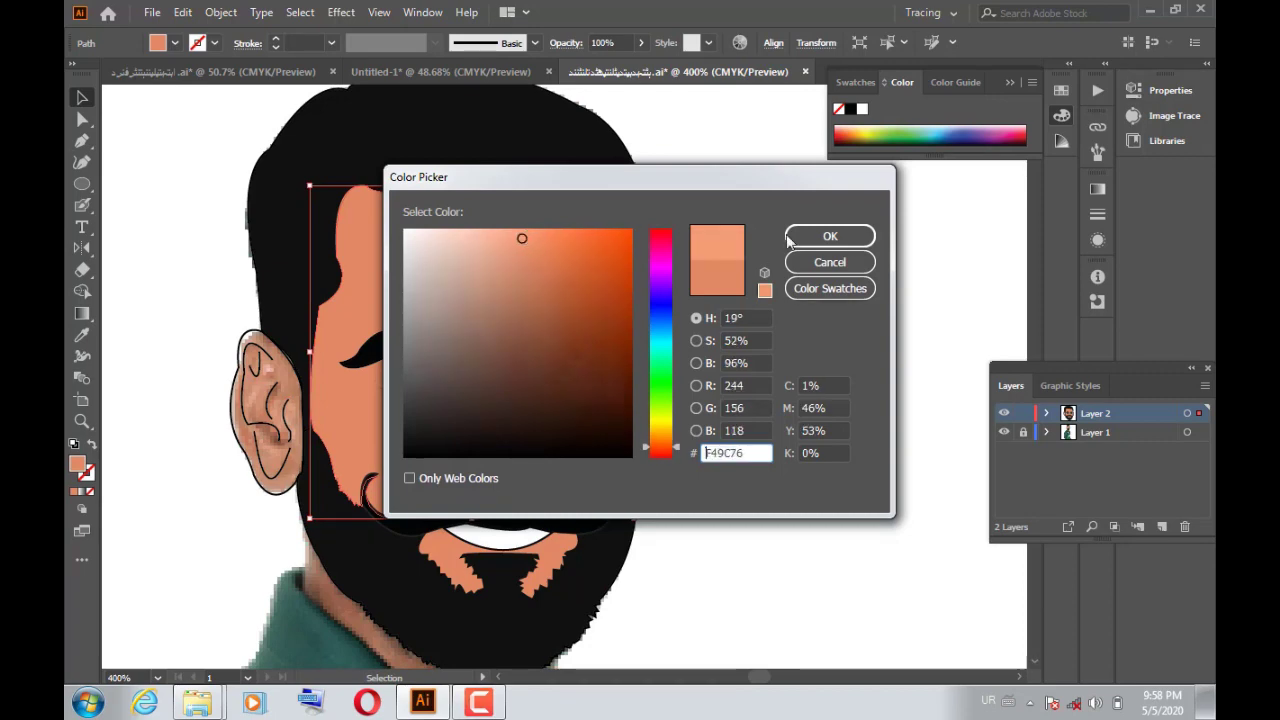
left_click(829, 236)
Step: Bring the black hair shape to the front and move it back over the head
right_click(665, 414)
left_click(543, 386)
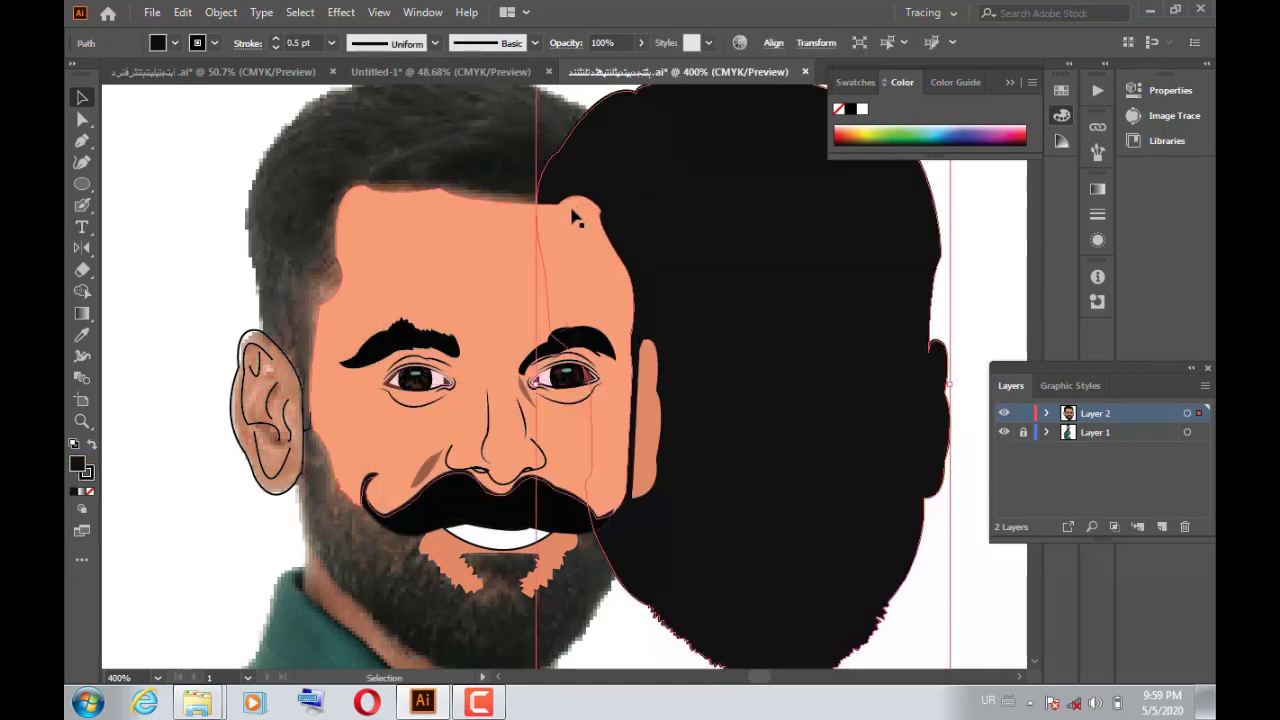
left_click_drag(445, 134, 262, 118)
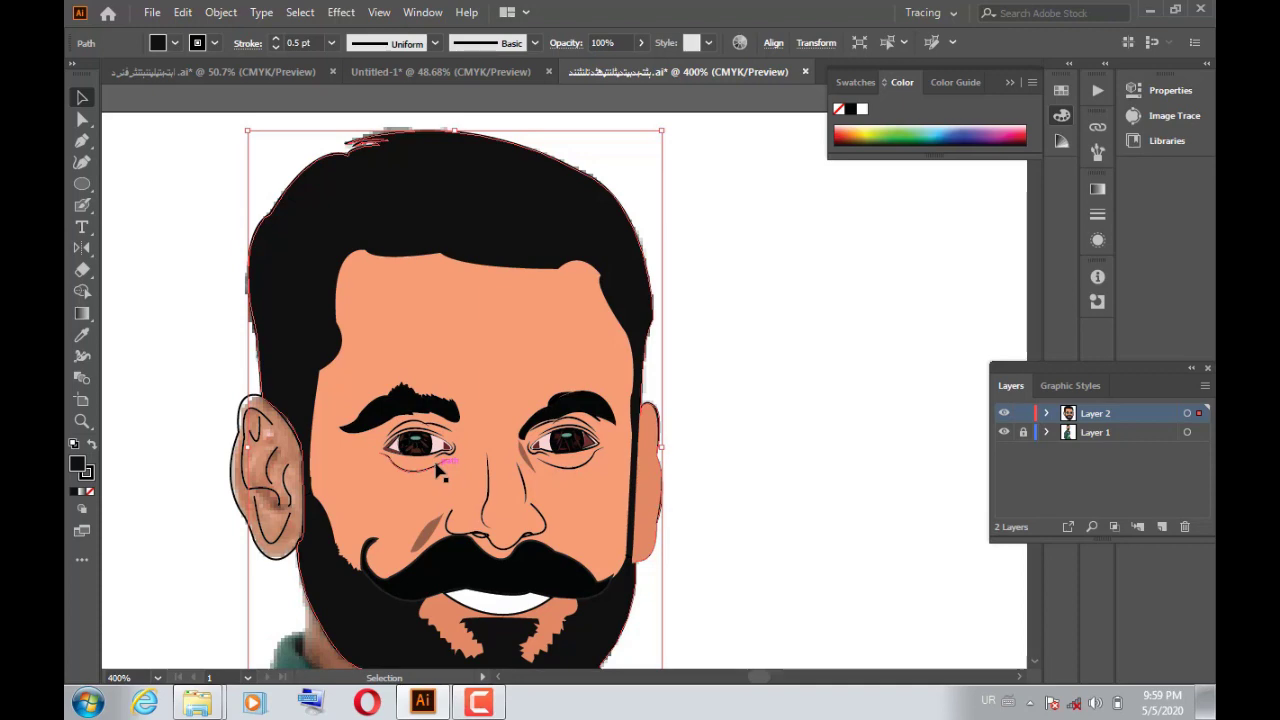
Step: Fill the left ear with the same skin colour
left_click(232, 405)
double_click(77, 464)
key("Return")
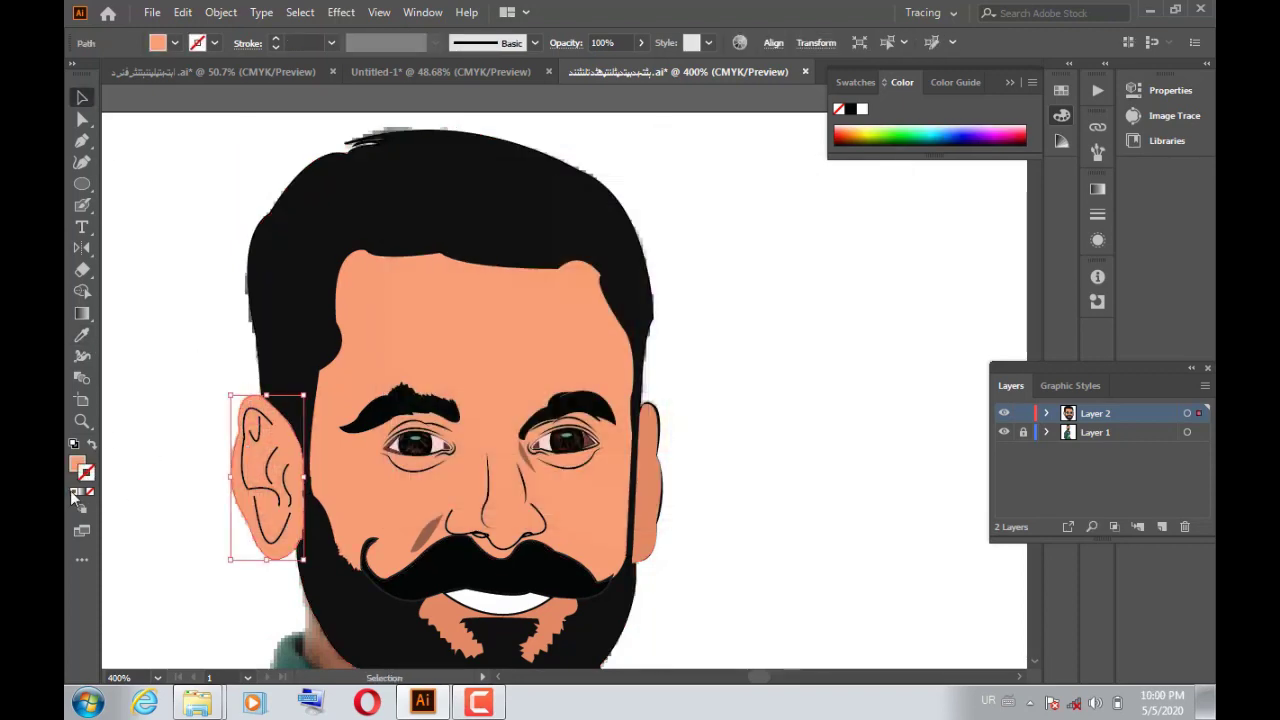
Step: Fill the lips shape with the red BC4040 via the Color Picker
left_click(730, 370)
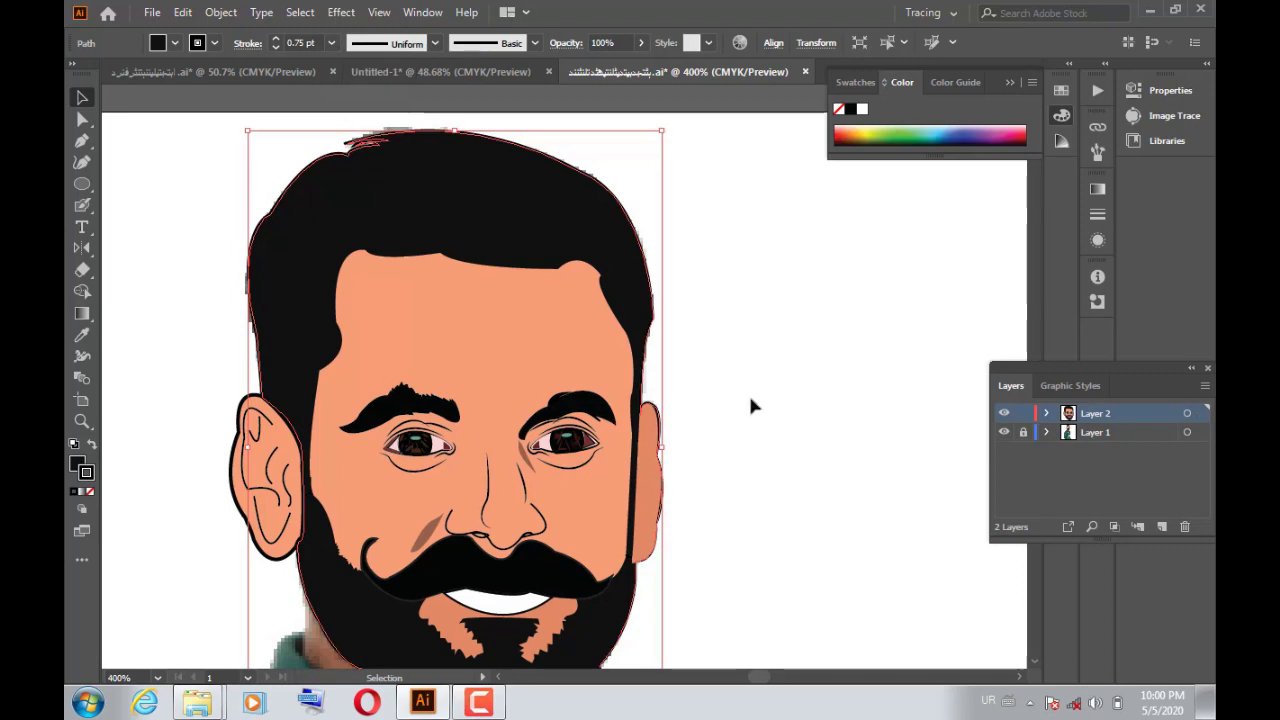
left_click(837, 312)
double_click(76, 463)
left_click(571, 340)
left_click(829, 234)
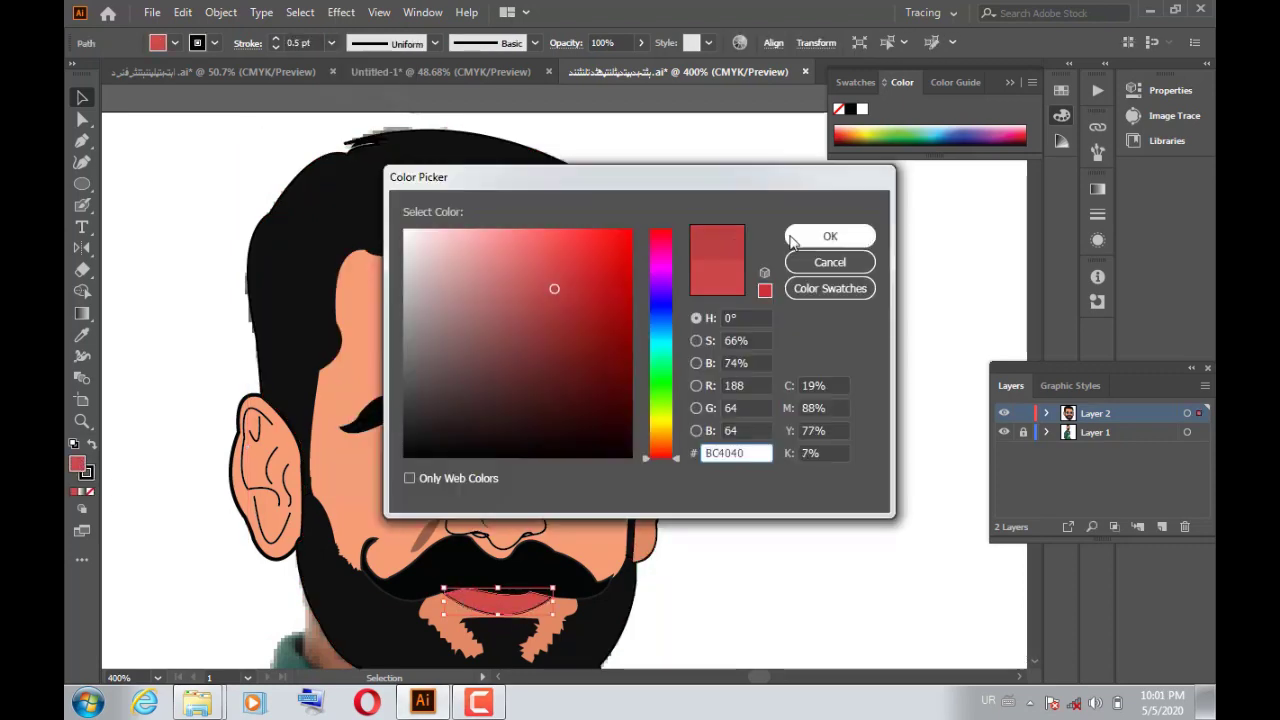
left_click(658, 483)
left_click(700, 480)
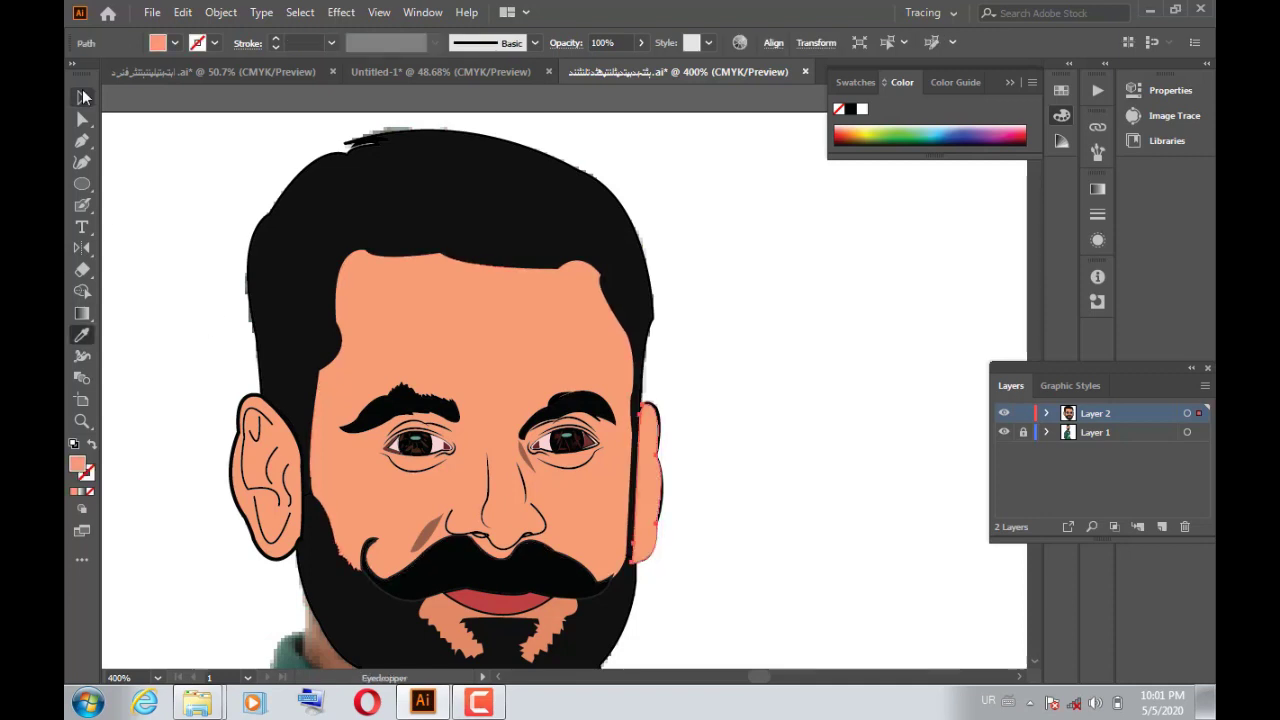
Step: Set the stroke weight to 0.75 pt and save the document
left_click(331, 43)
left_click(350, 94)
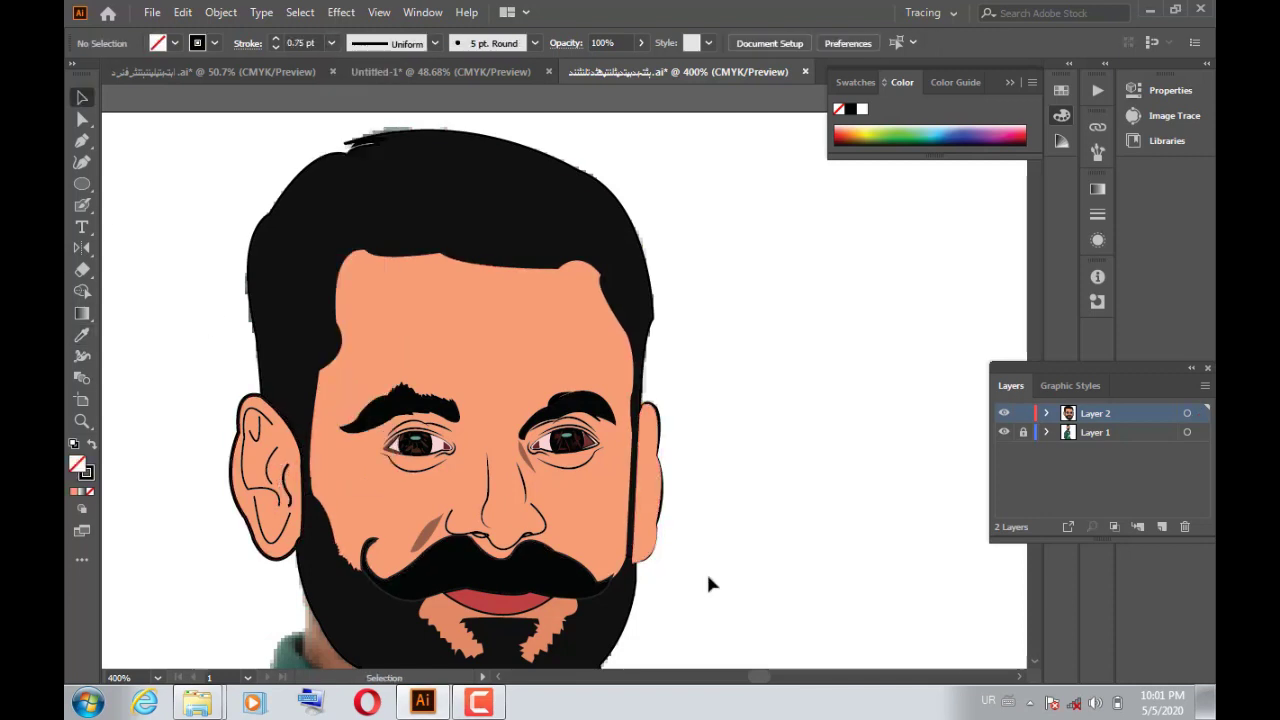
key("ctrl+s")
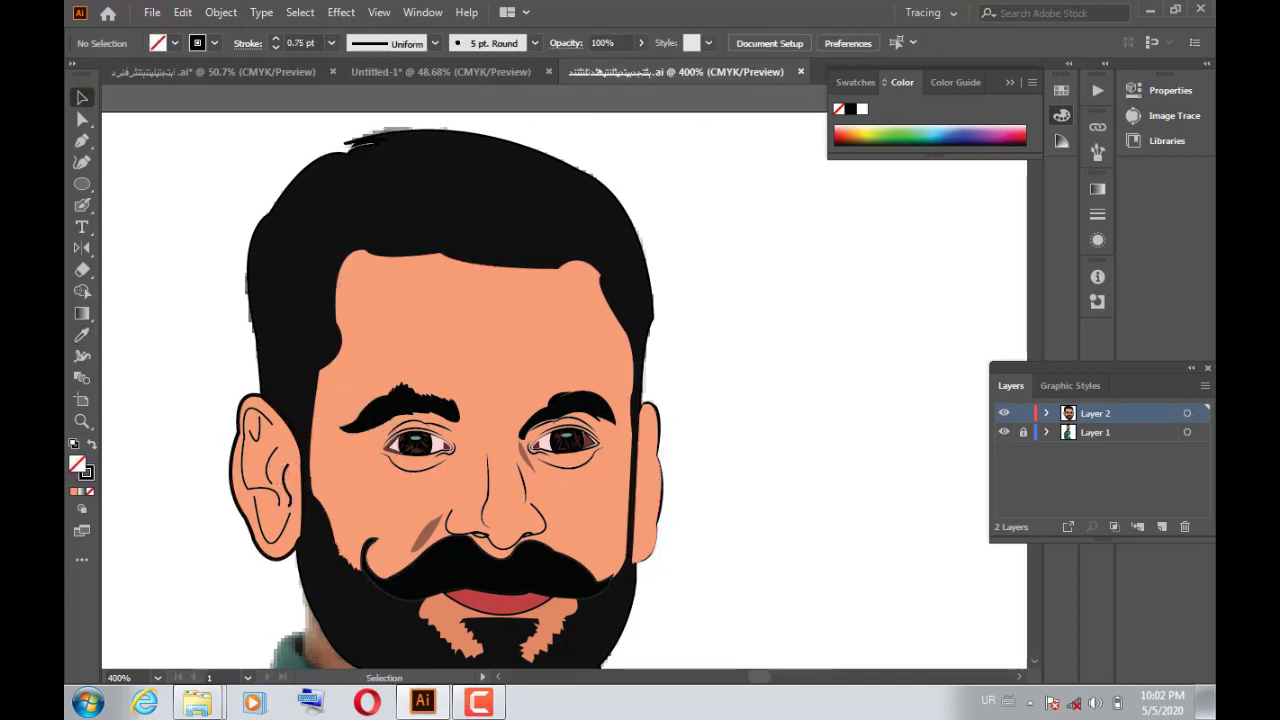
Step: Pen-draw curved inner fold lines on the right ear
left_click(651, 463)
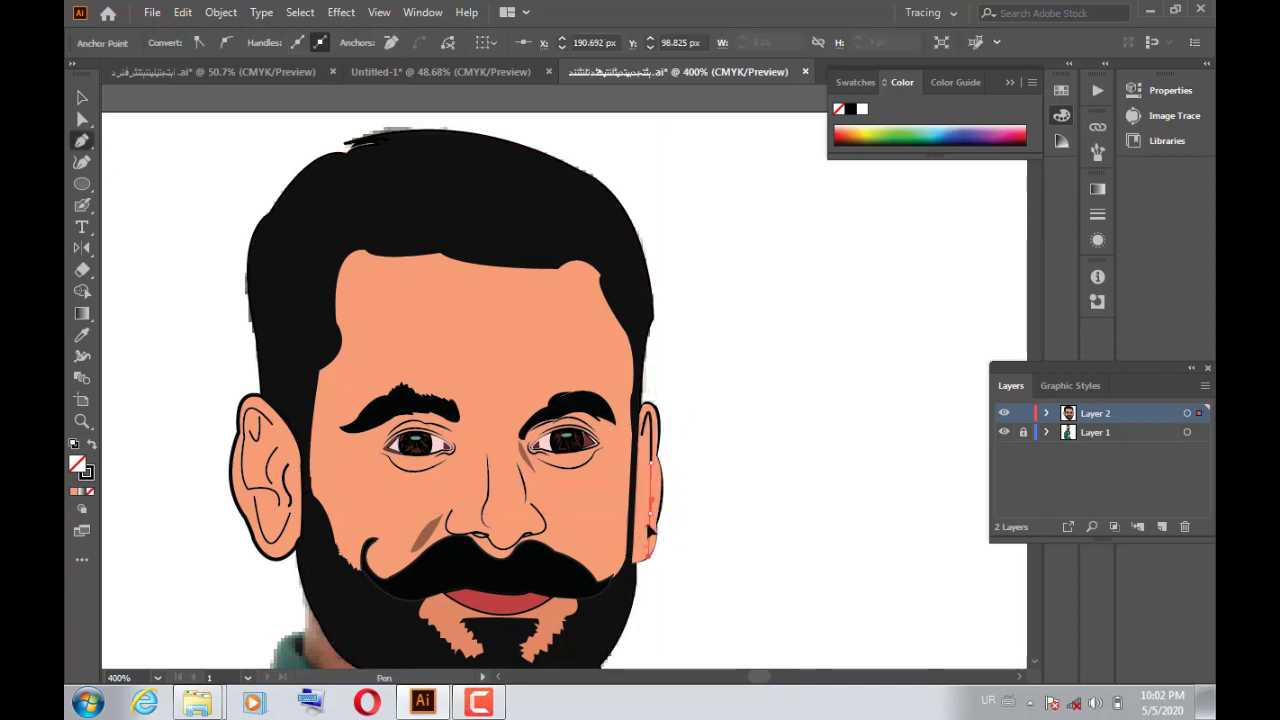
left_click_drag(657, 505, 648, 530)
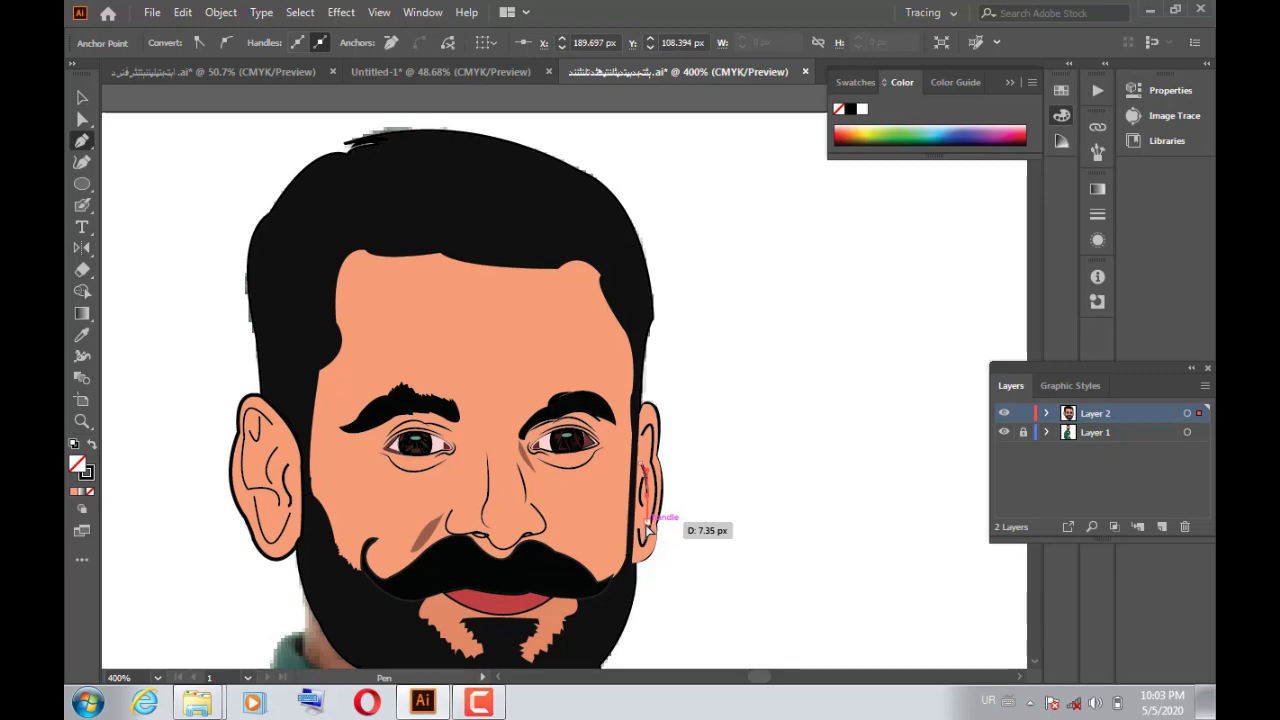
left_click_drag(651, 495, 652, 497)
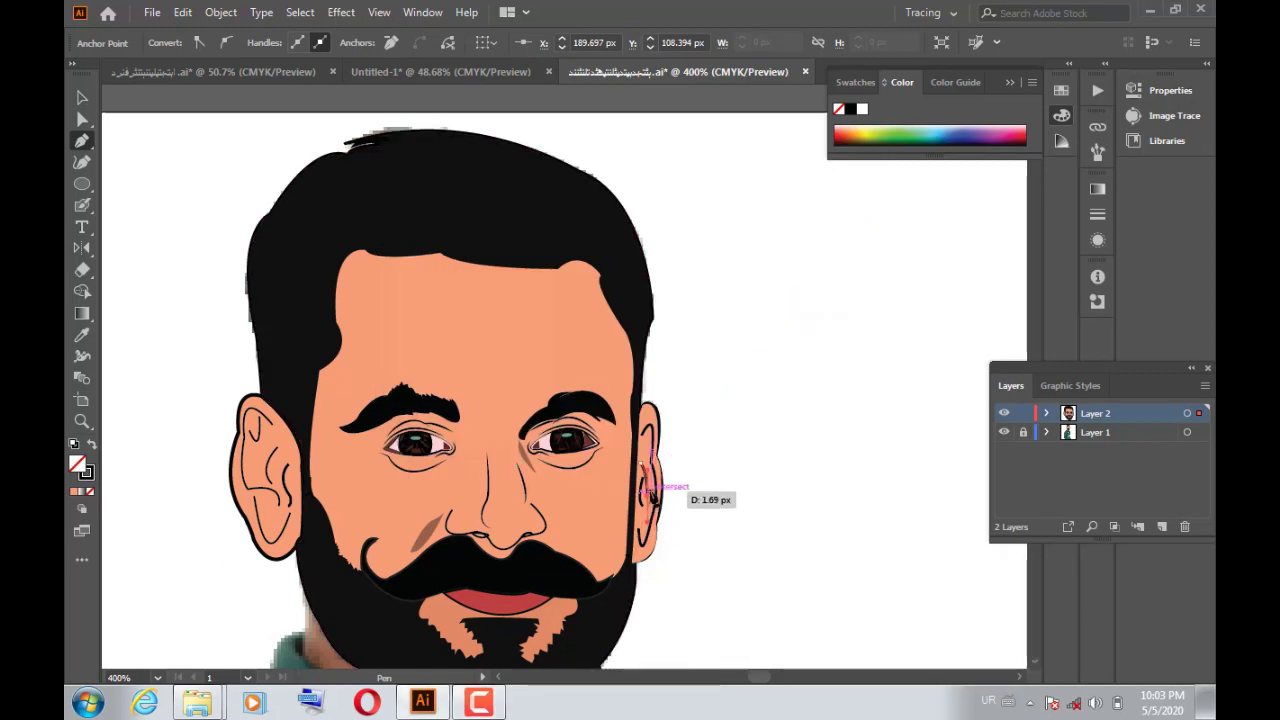
key("v")
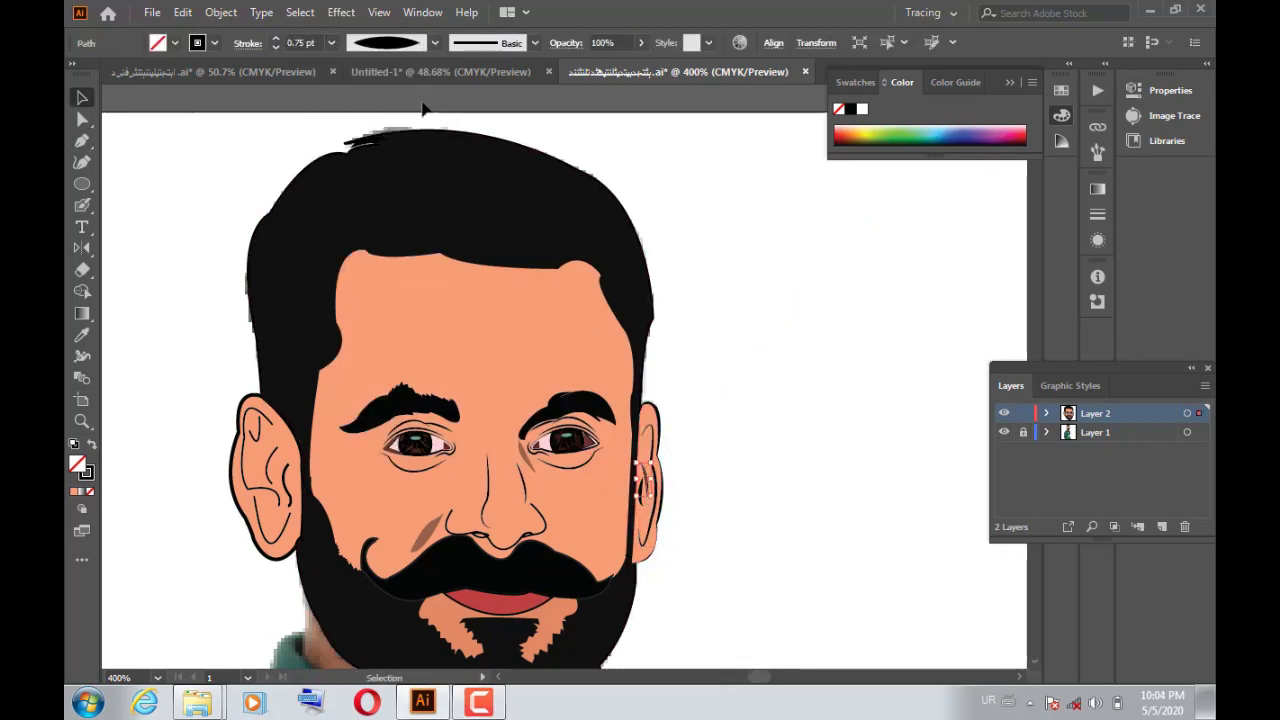
left_click(323, 175)
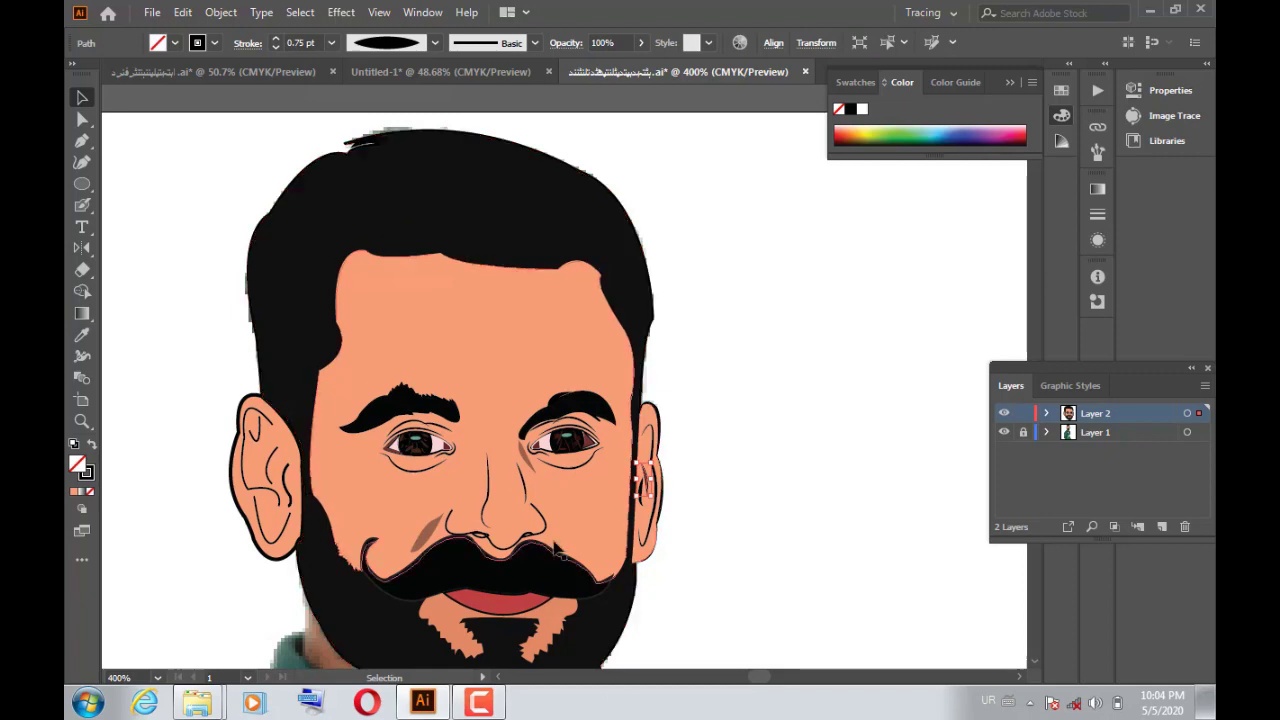
key("ctrl+equal")
Step: Pick a darker skin fill and draw a closed shading shape down the nose bridge
key("i")
double_click(77, 463)
key("Return")
key("p")
left_click(518, 318)
left_click(510, 391)
left_click(527, 417)
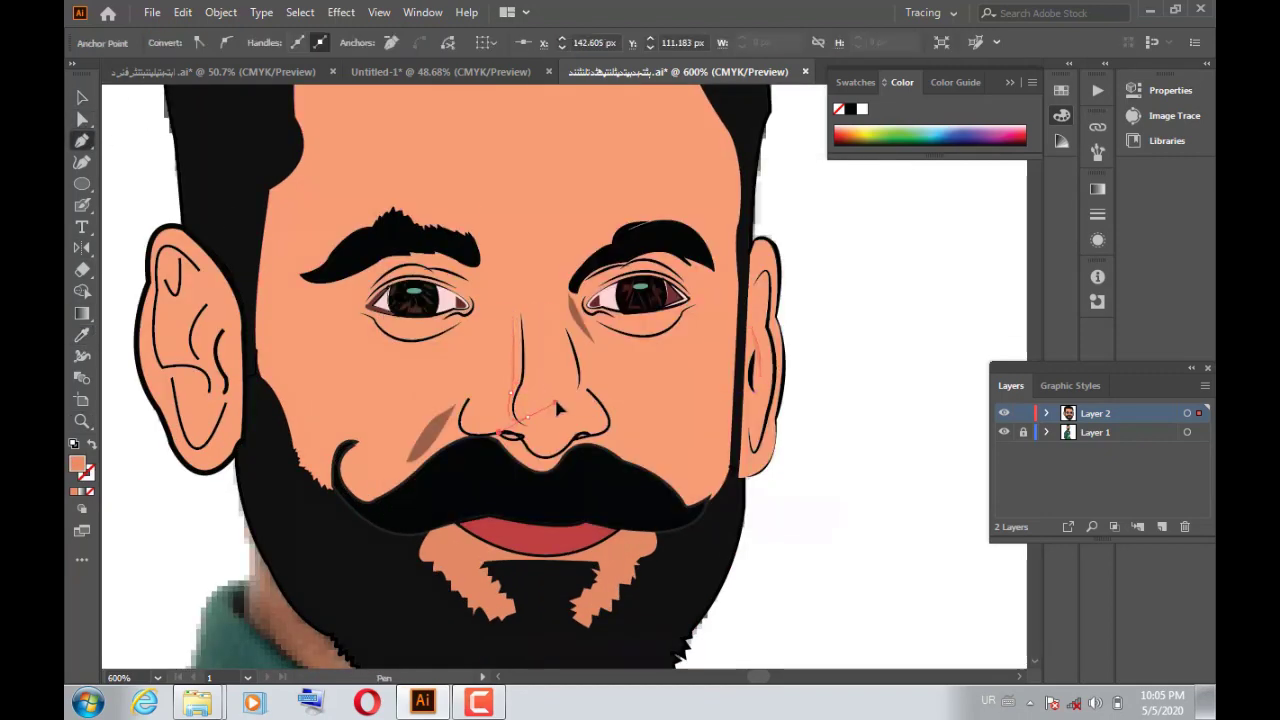
left_click(521, 302)
left_click(82, 98)
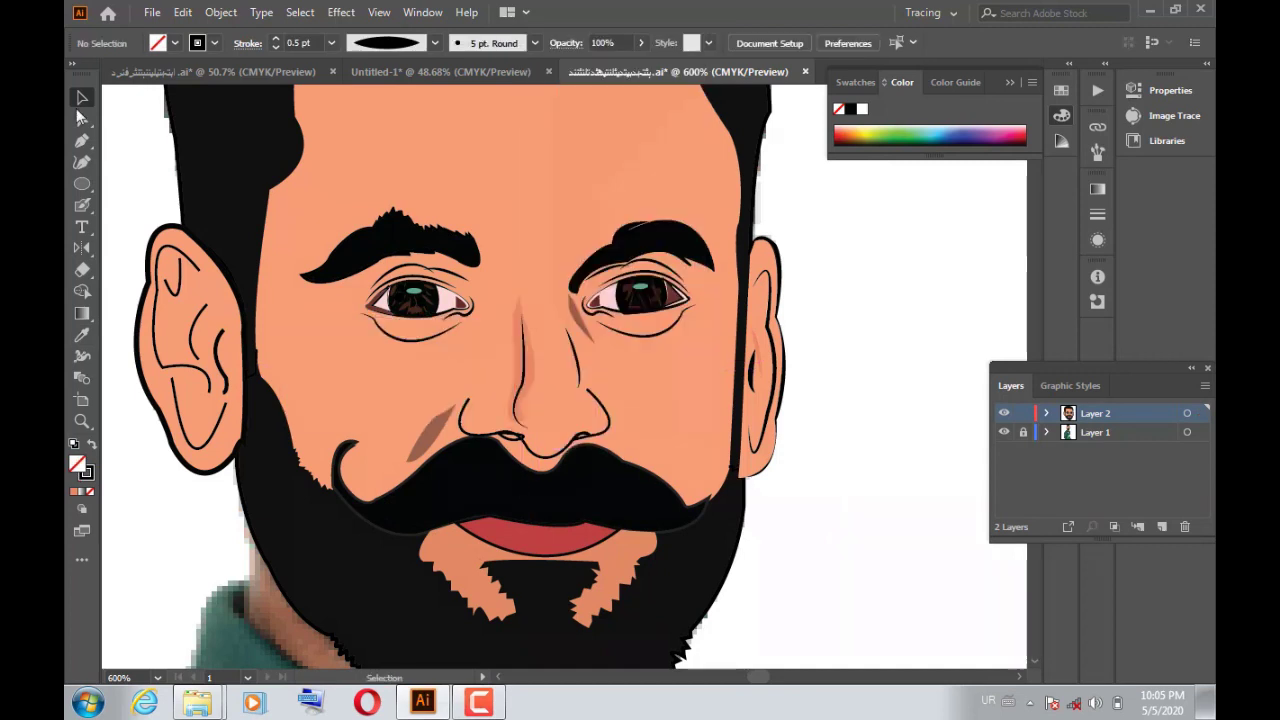
Step: Draw a closed shading shape along the right side of the nose to the nostril
left_click(82, 140)
left_click(560, 338)
left_click(573, 398)
left_click(595, 416)
left_click(588, 432)
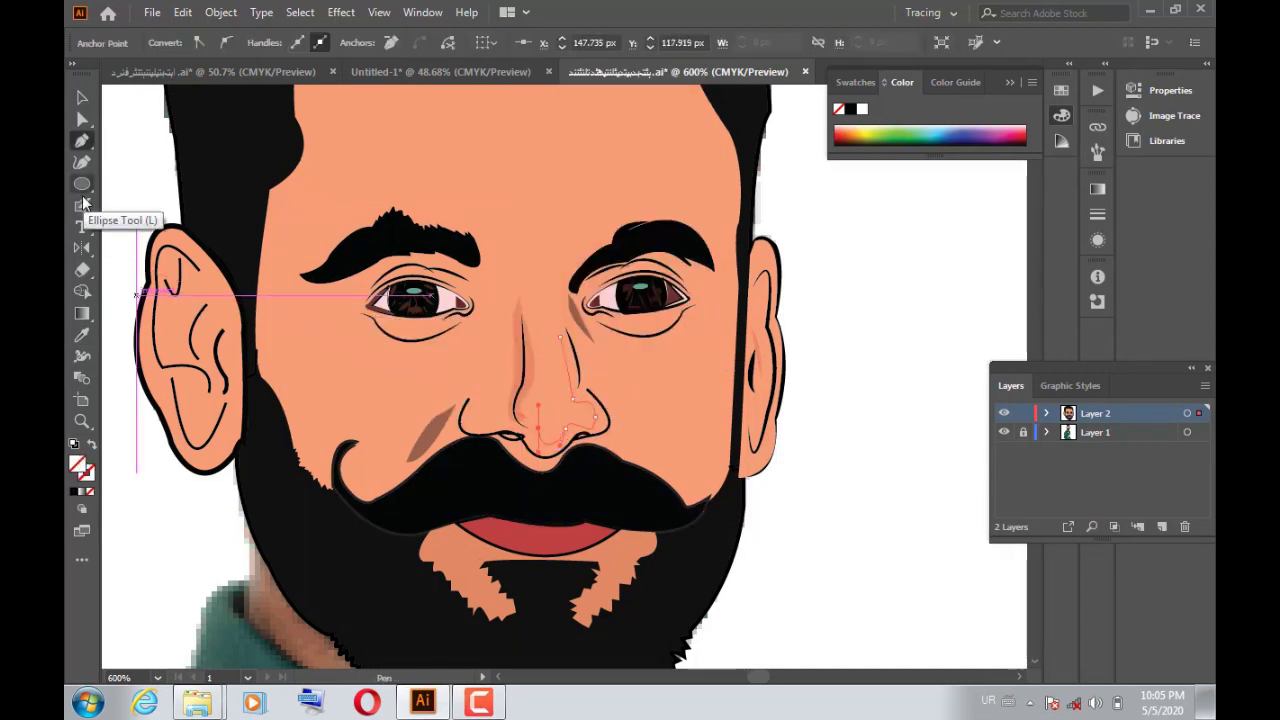
left_click(560, 338)
key("ctrl+shift+a")
Step: Outline shading on the left side of the nose and reposition the right ear's pink shape
left_click(481, 393)
left_click(497, 423)
left_click(461, 443)
left_click(515, 389)
key("ctrl+shift+a")
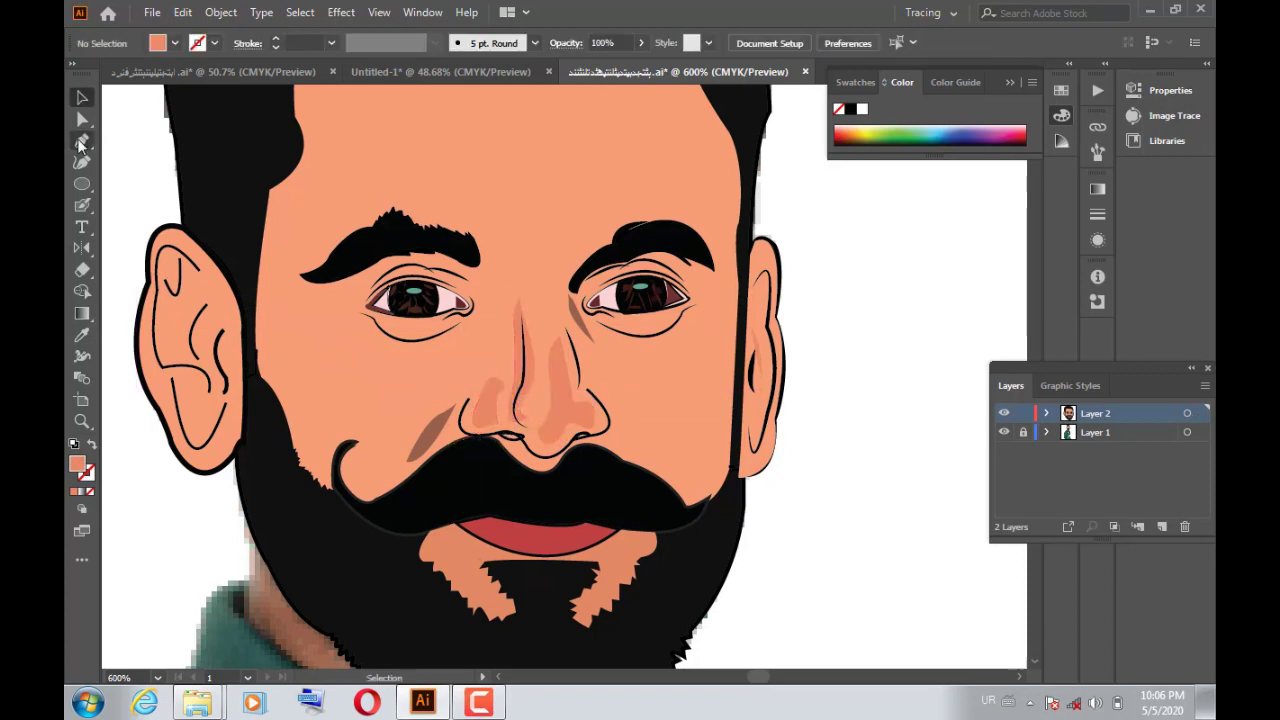
mouse_move(756, 393)
left_mouse_down()
mouse_move(830, 405)
mouse_move(755, 384)
left_mouse_up()
left_click(81, 141)
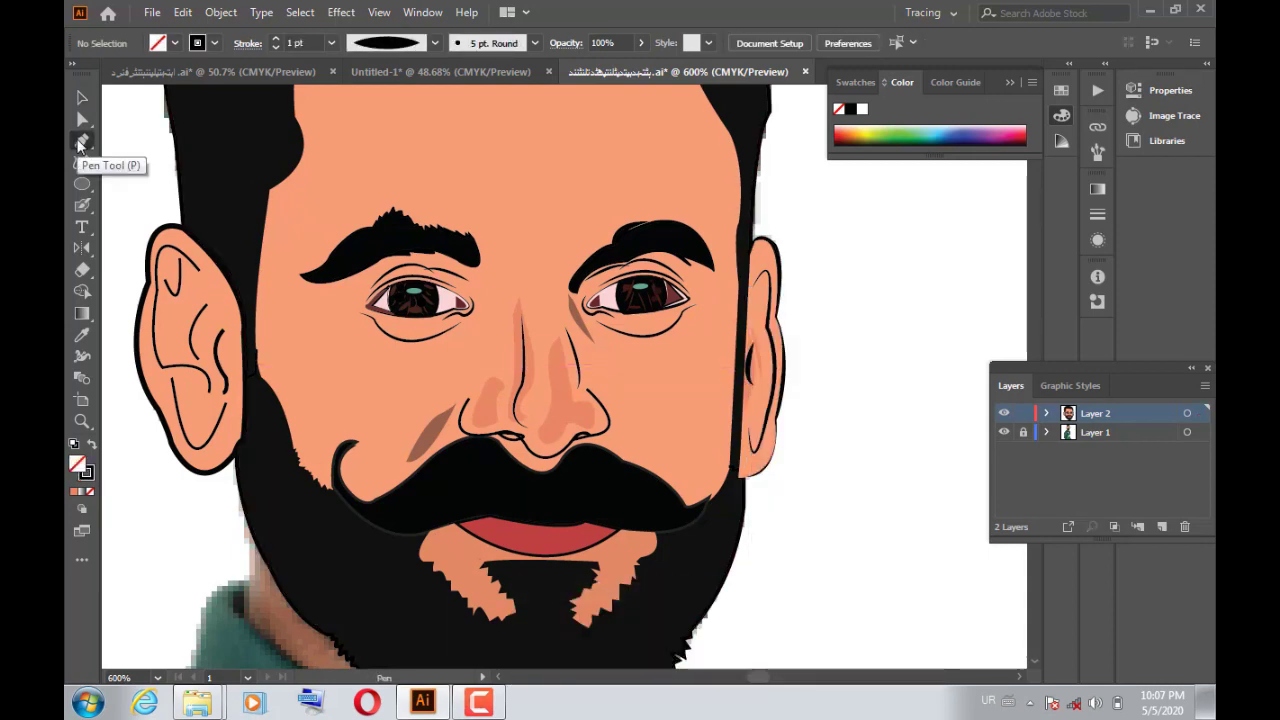
Step: Draw a closed curved skin shadow shape under the right eye
left_click(611, 323)
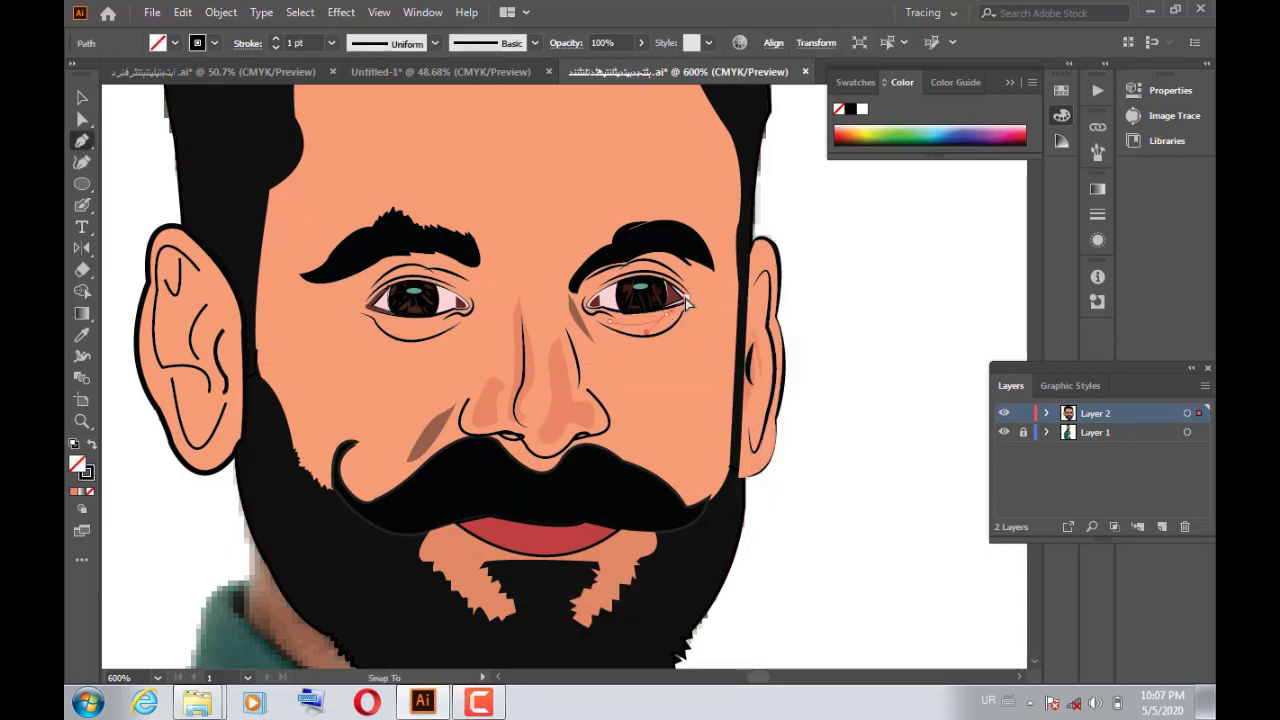
left_click(78, 465)
left_click_drag(714, 313, 684, 333)
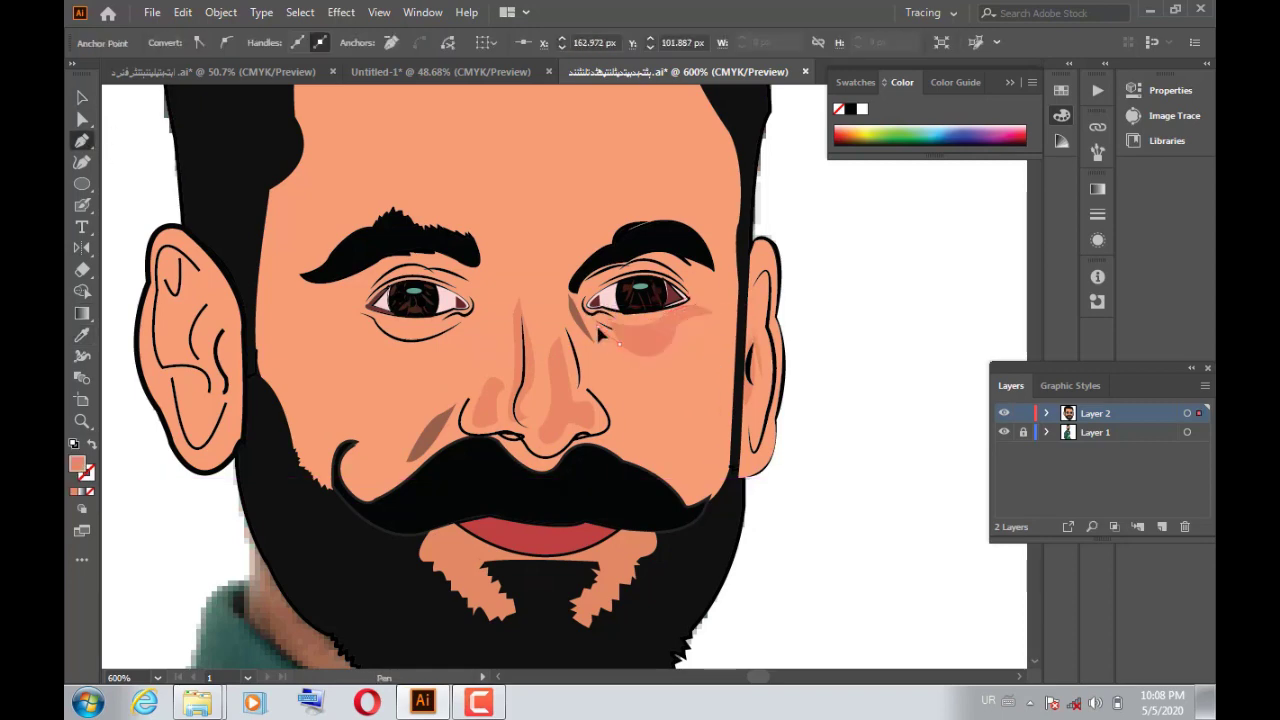
left_click_drag(600, 335, 601, 337)
key("v")
left_click(430, 425)
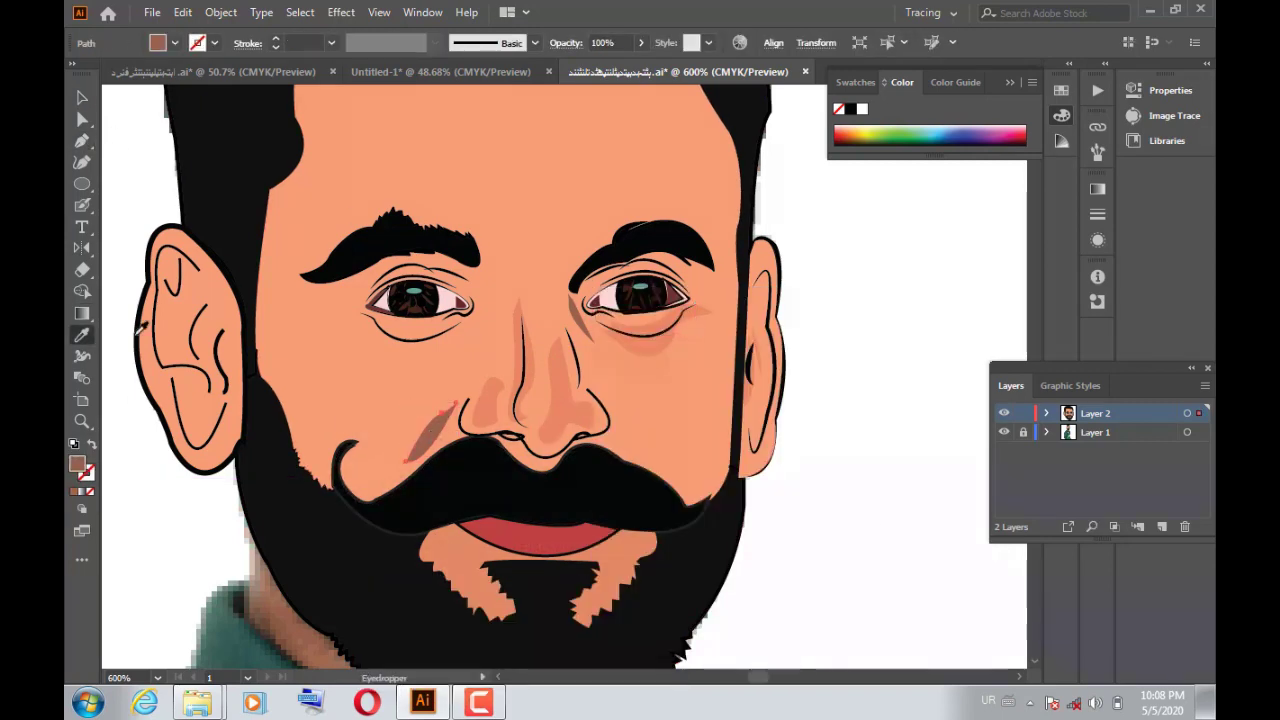
left_click(910, 323)
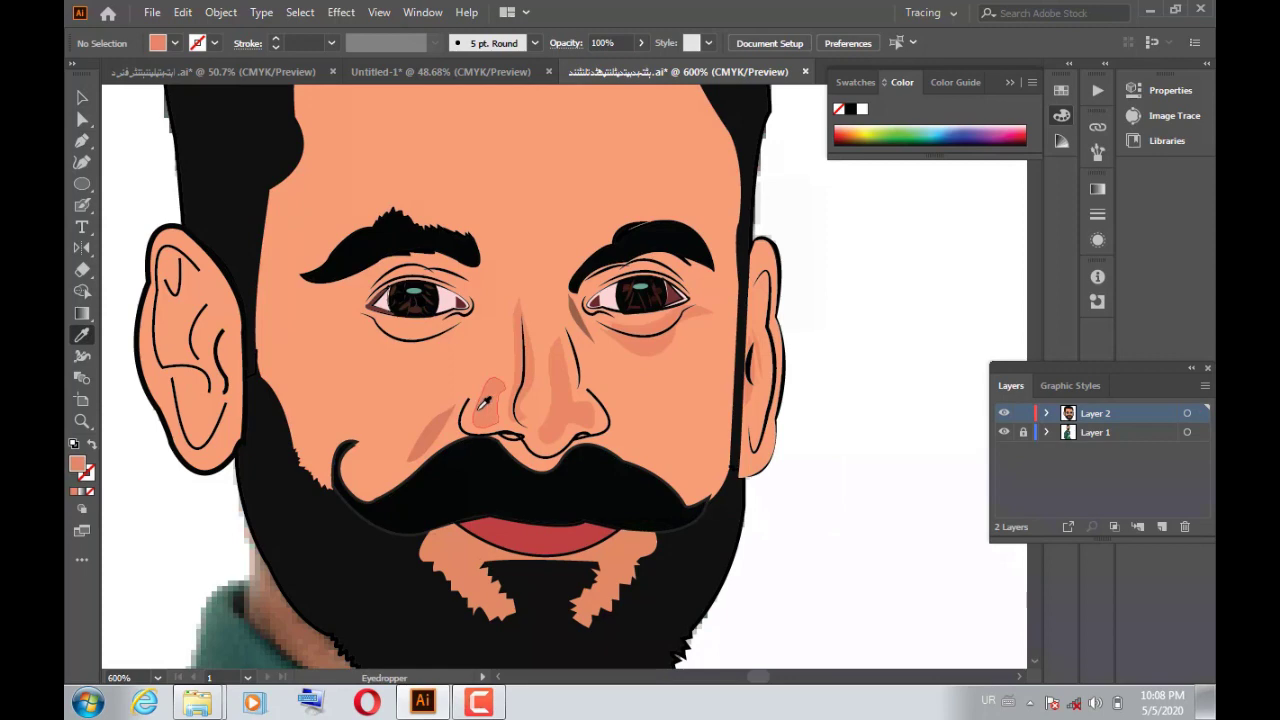
Step: Draw the under-eye shadow on the left side and send it backward behind the eye
left_click(476, 300)
left_click(368, 322)
left_click(410, 314)
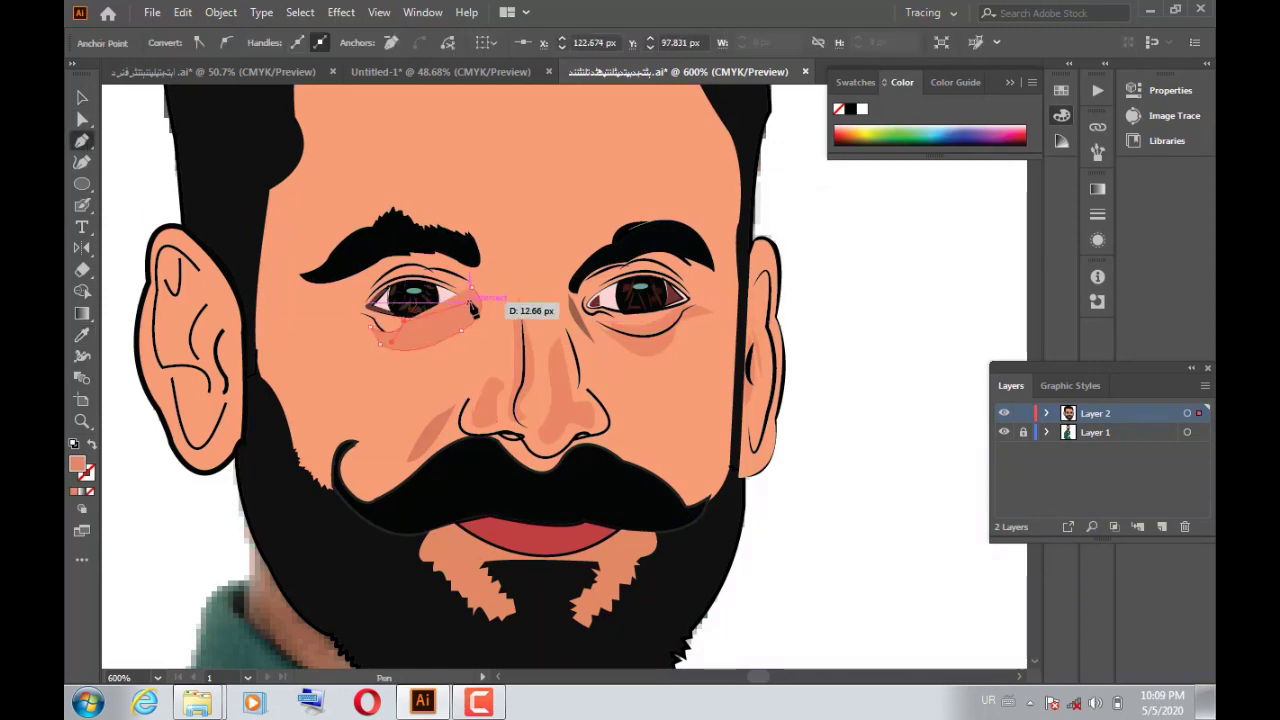
key("ctrl+shift+bracketleft")
key("ctrl+shift+a")
right_click(462, 248)
left_click(820, 472)
scroll(820, 472, "up", 1)
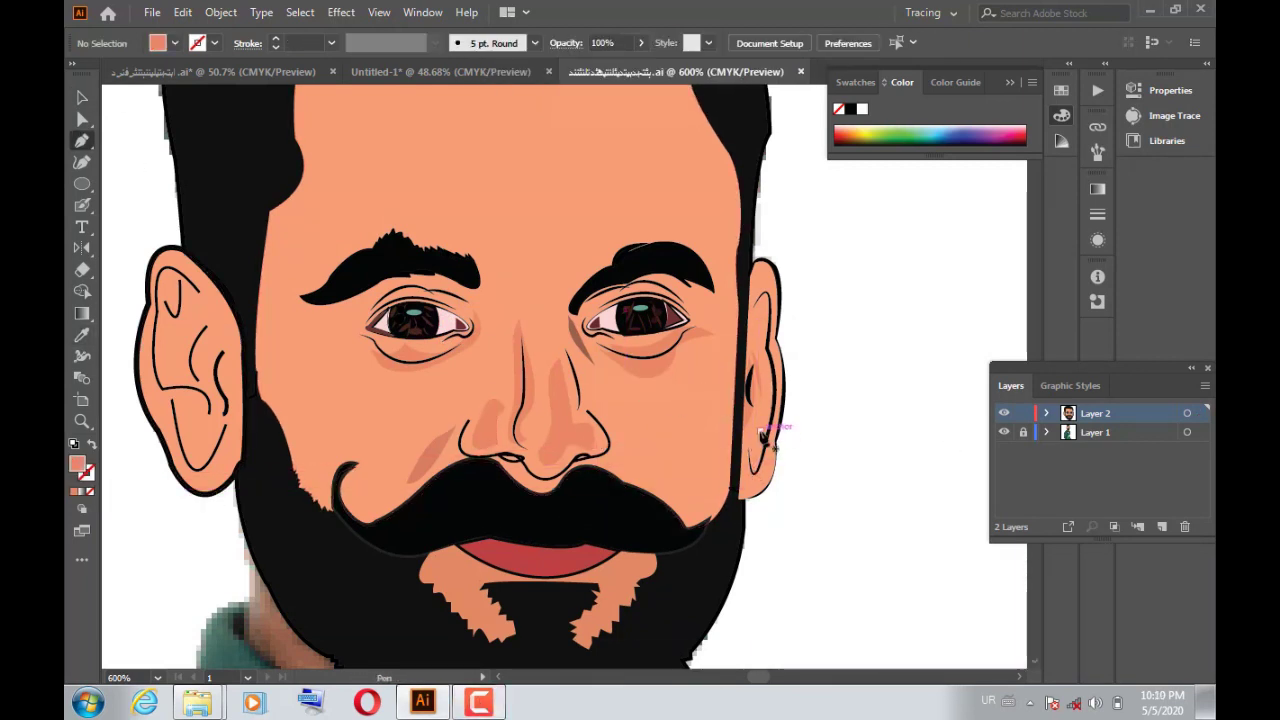
Step: Draw a shading path on the right ear and fill it with the sampled skin colour
key("p")
left_click(744, 421)
left_click(741, 448)
left_click(840, 585, "ctrl")
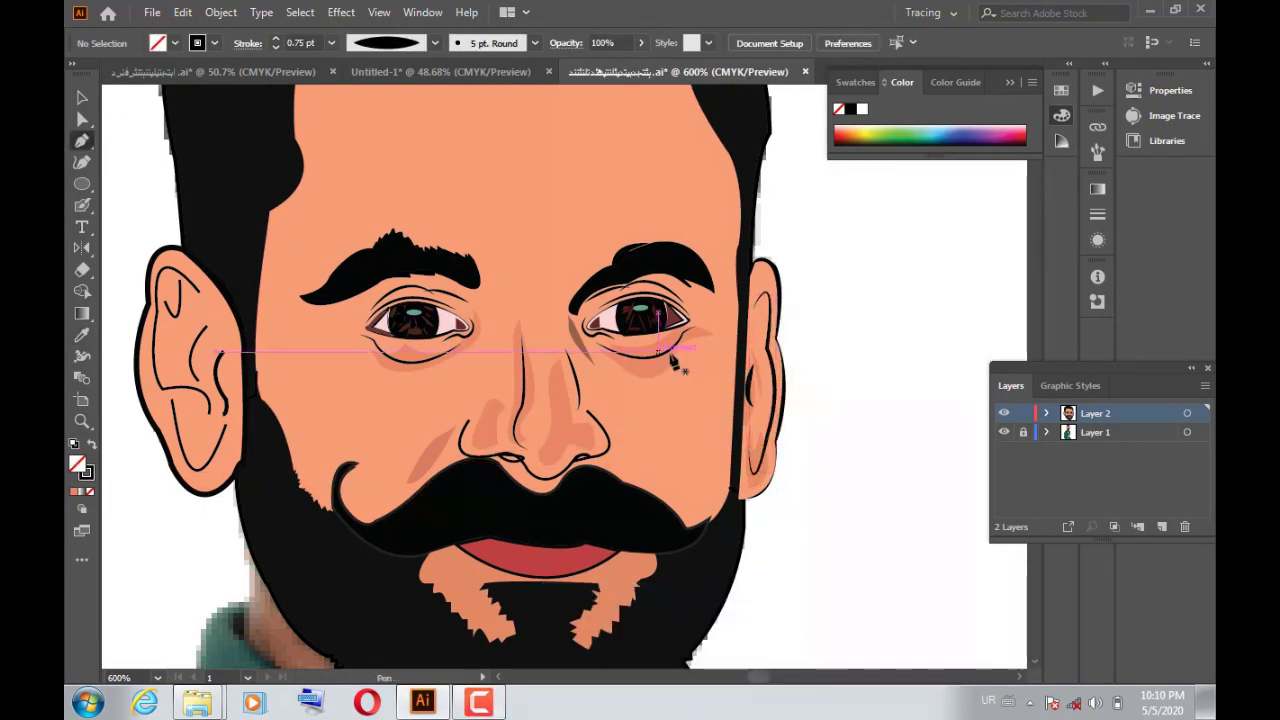
key("i")
left_click(500, 303)
left_click(764, 302)
left_click(762, 355)
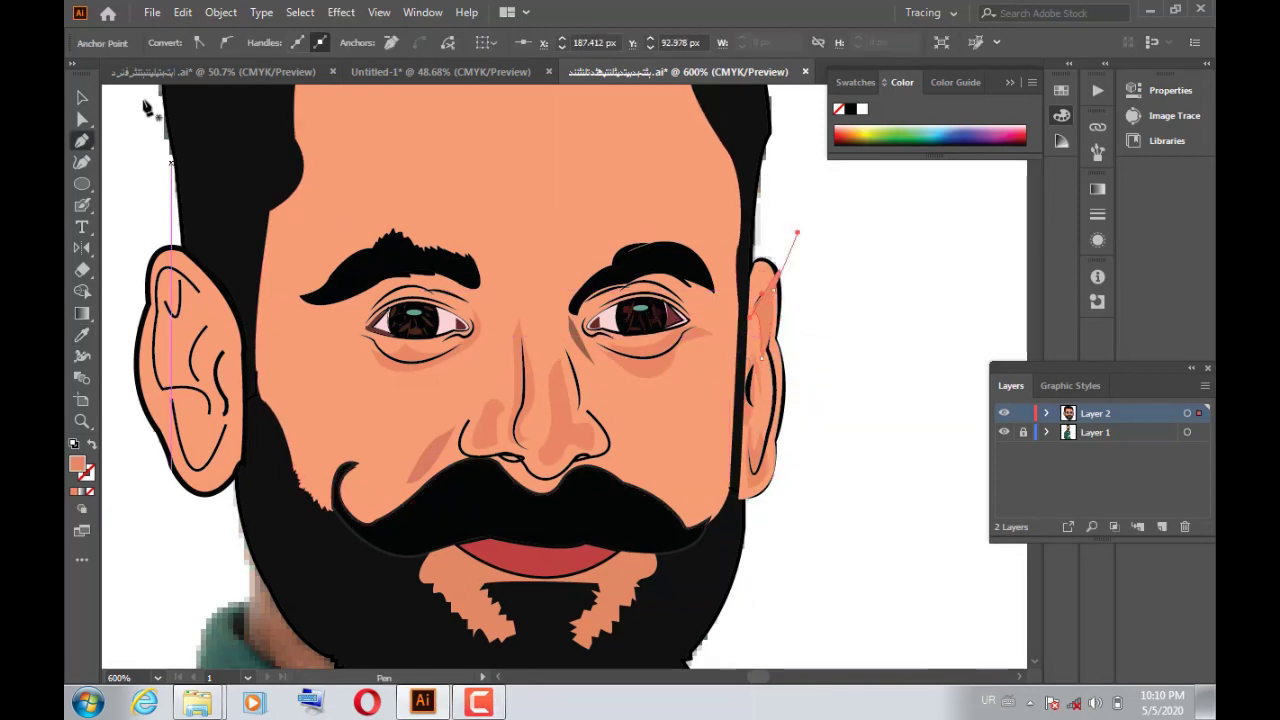
Step: Reorder the right ear shading with Arrange and sample the lip colour
right_click(774, 288)
key("v")
left_click(897, 569)
left_click(583, 555)
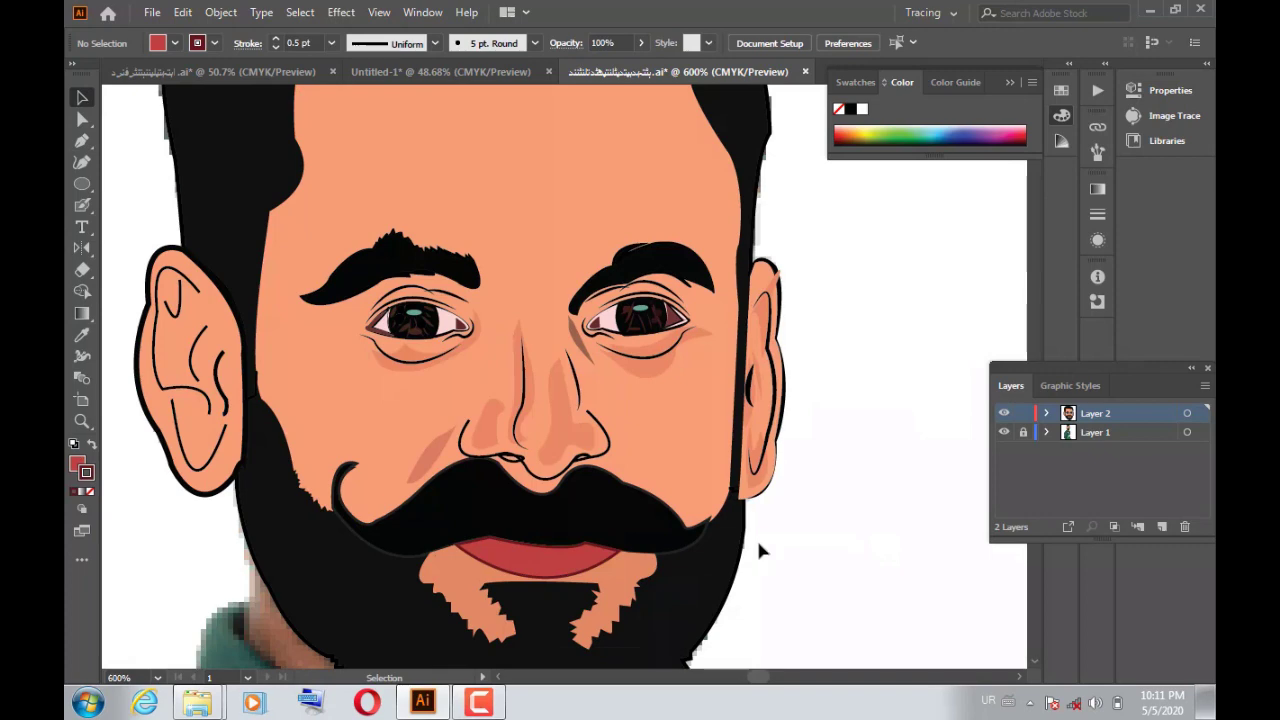
Step: Draw a left ear shading shape filled with the darker under-eye skin colour
key("p")
left_click(144, 338)
left_click(215, 298)
key("i")
left_click(373, 362)
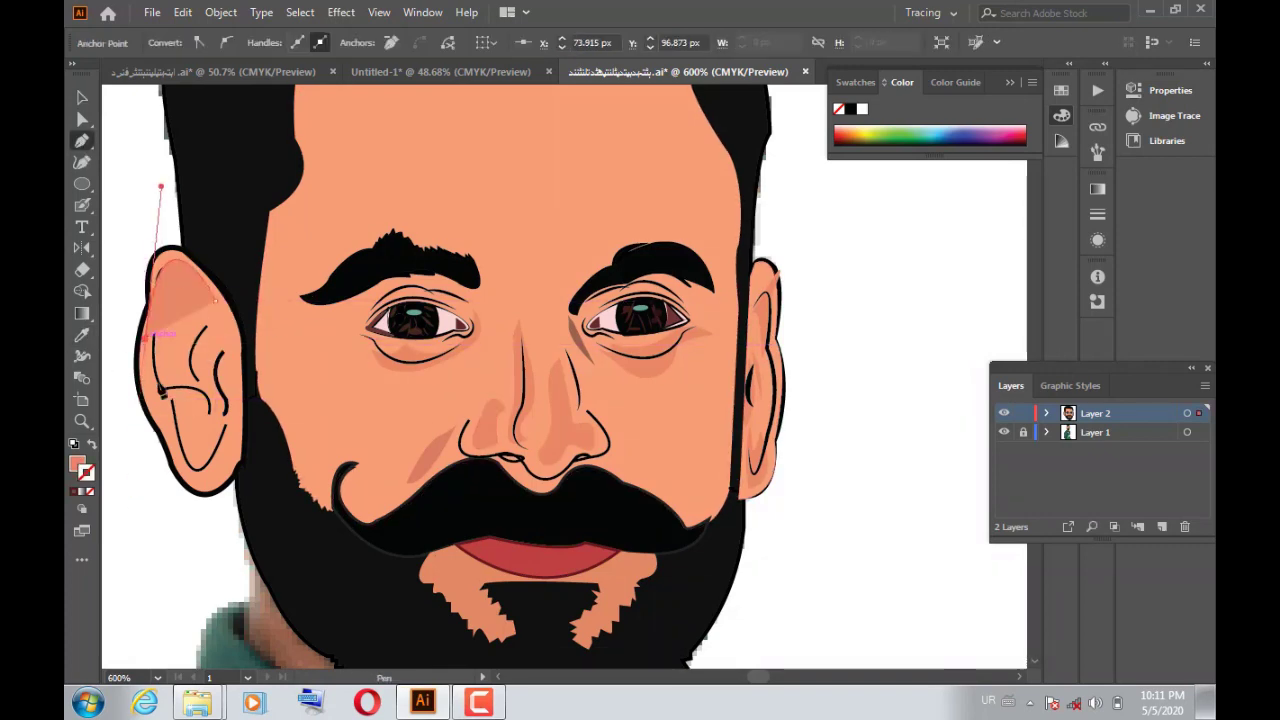
key("p")
left_click(190, 407)
left_click_drag(190, 328, 222, 324)
Step: Adjust the left ear shape's stacking order through the Arrange options
right_click(150, 440)
left_click(410, 360)
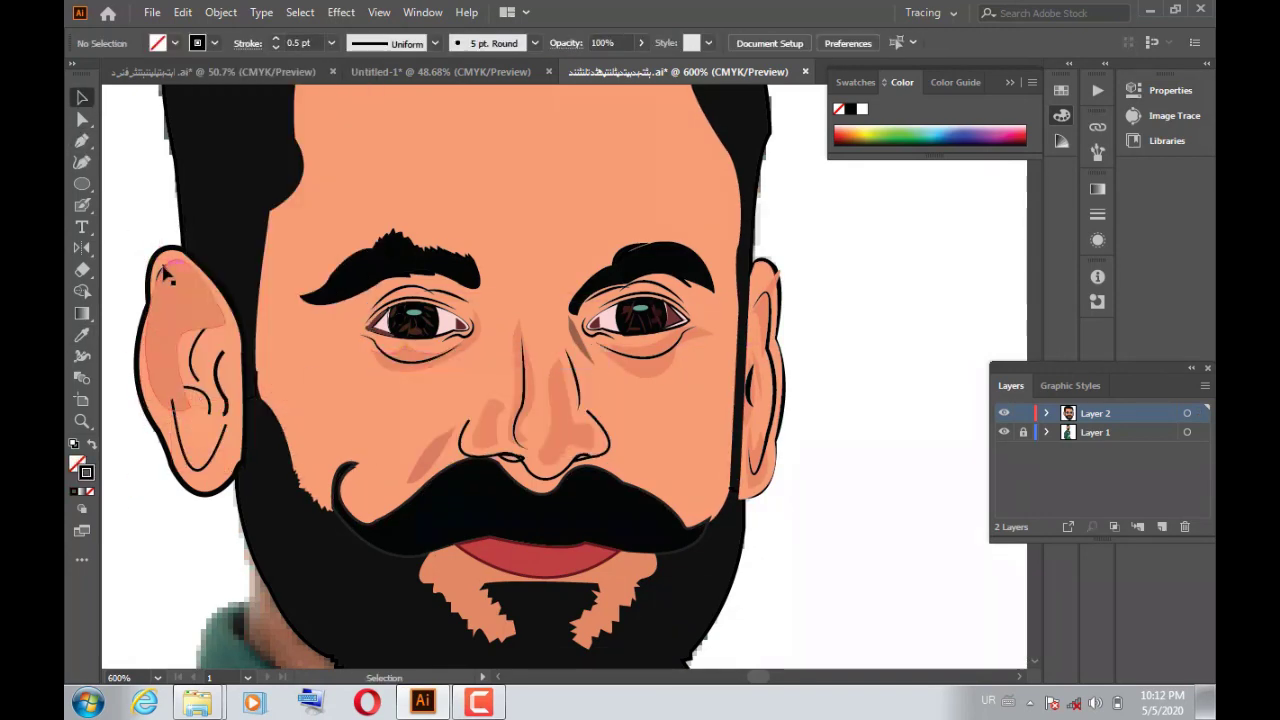
right_click(152, 265)
right_click(200, 355)
key("Escape")
scroll(597, 386, "up", 3)
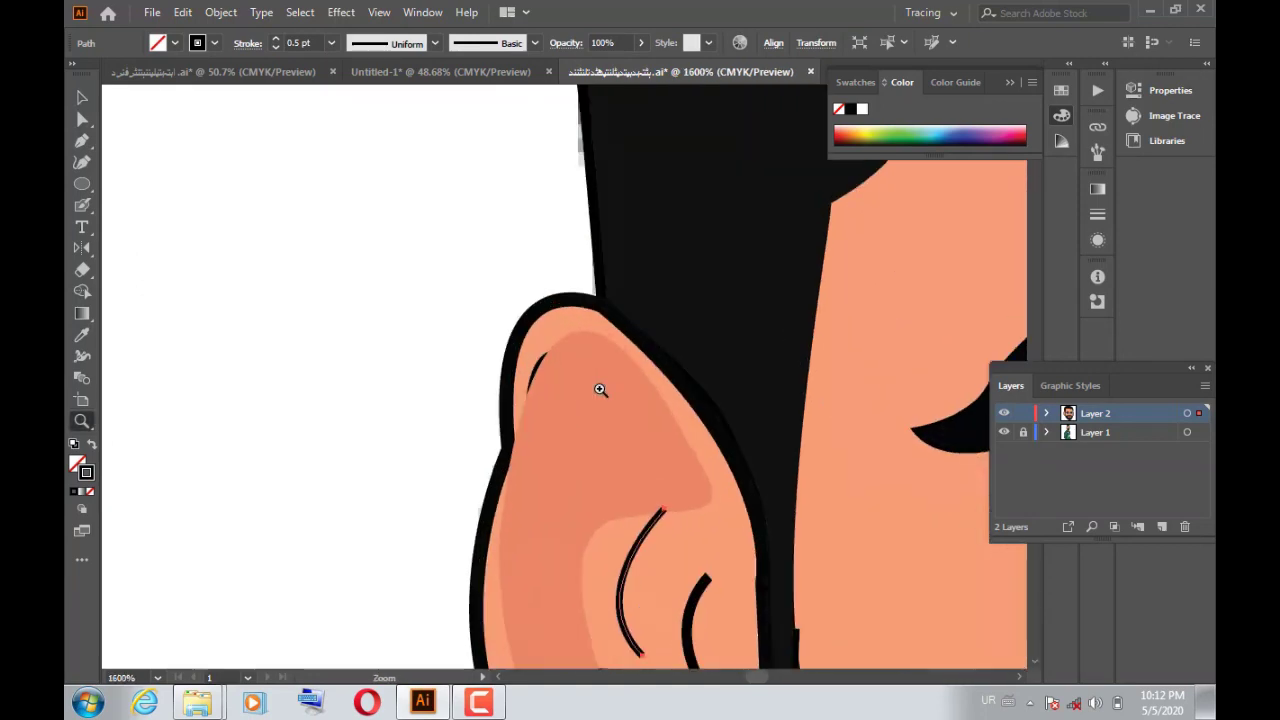
scroll(334, 277, "up", 2)
Step: Send the ear shading backward beneath the inner lines and set the view to 400%
left_click(331, 293)
right_click(331, 293)
left_click(143, 691)
left_click(157, 678)
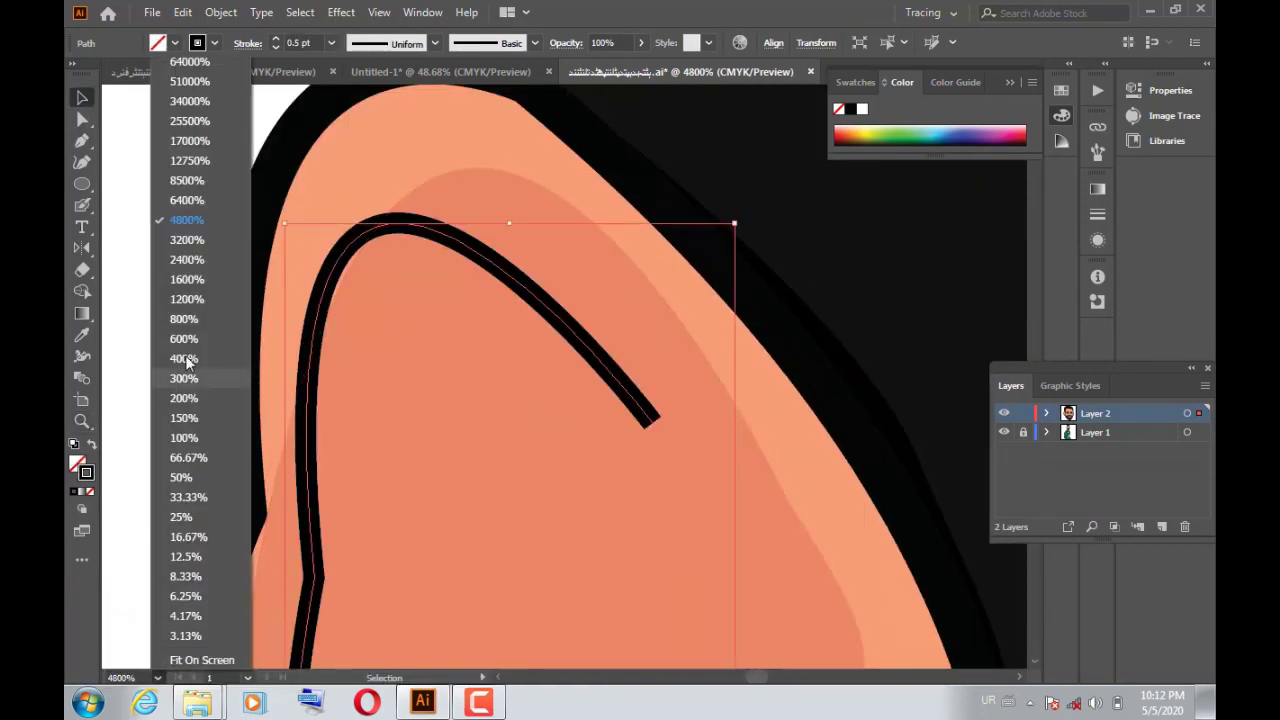
left_click(183, 377)
Step: Trace a shading path on the ear lobe, then fit the whole artboard in view
left_click(82, 140)
left_click(333, 420)
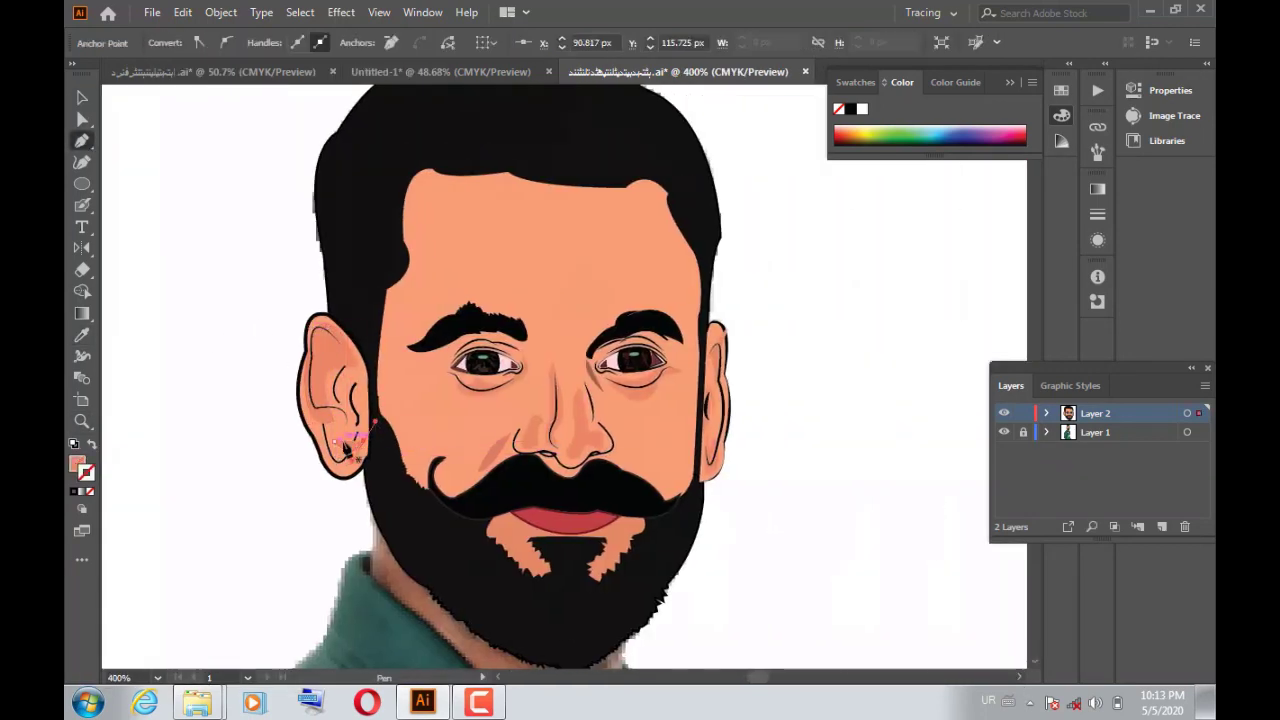
right_click(340, 452)
key("Escape")
key("v")
key("ctrl+0")
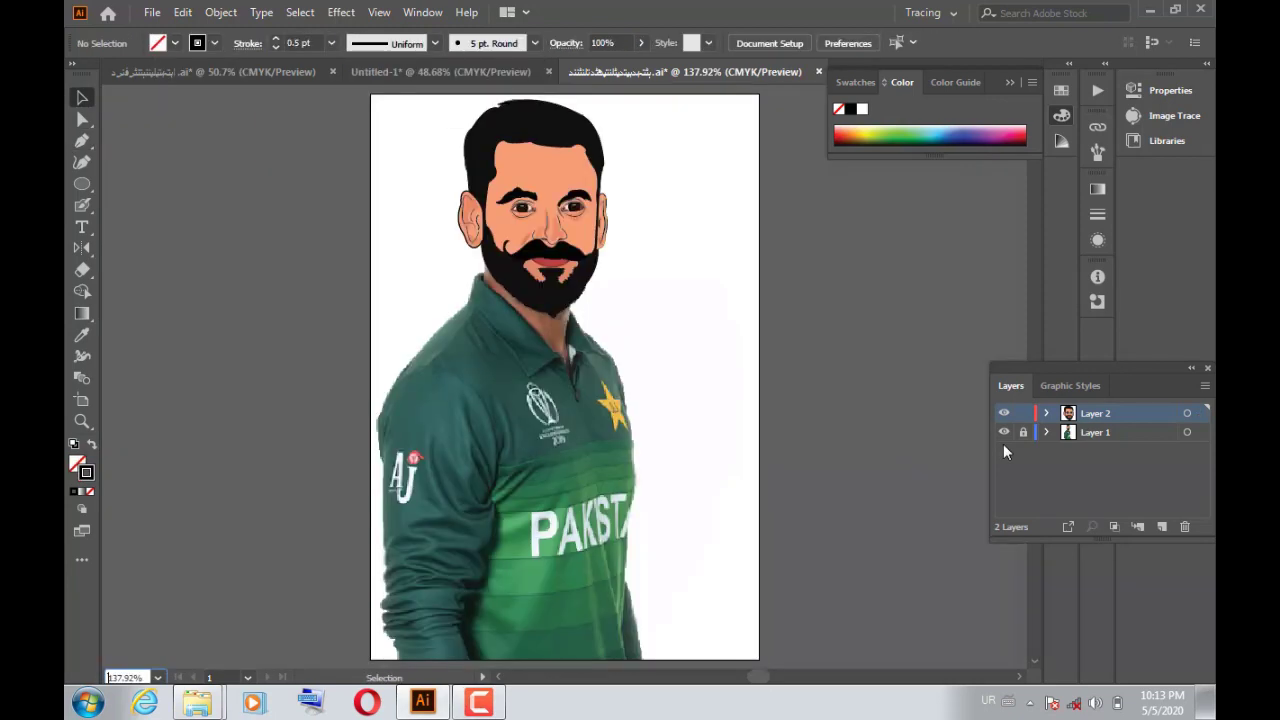
Step: Hide the body photo layer and draw a closed shading shape on the right forehead
left_click(1004, 432)
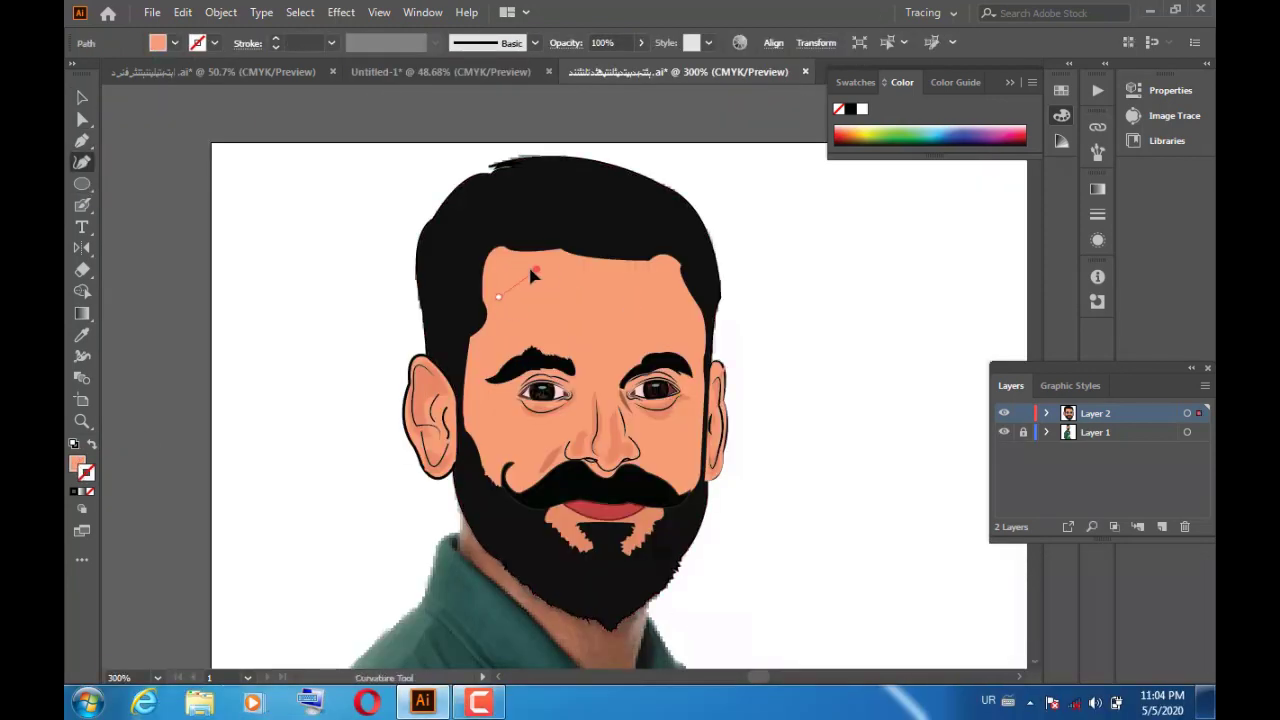
key("p")
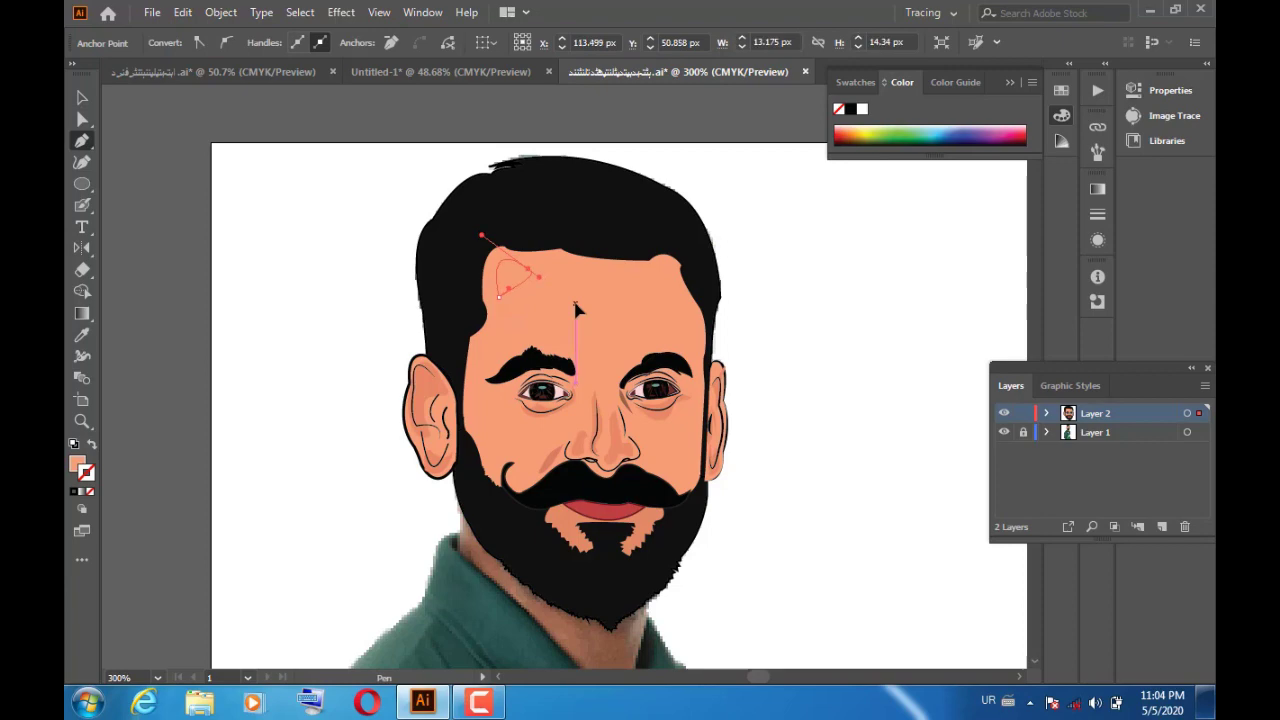
left_click(660, 271)
left_click_drag(707, 313, 700, 345)
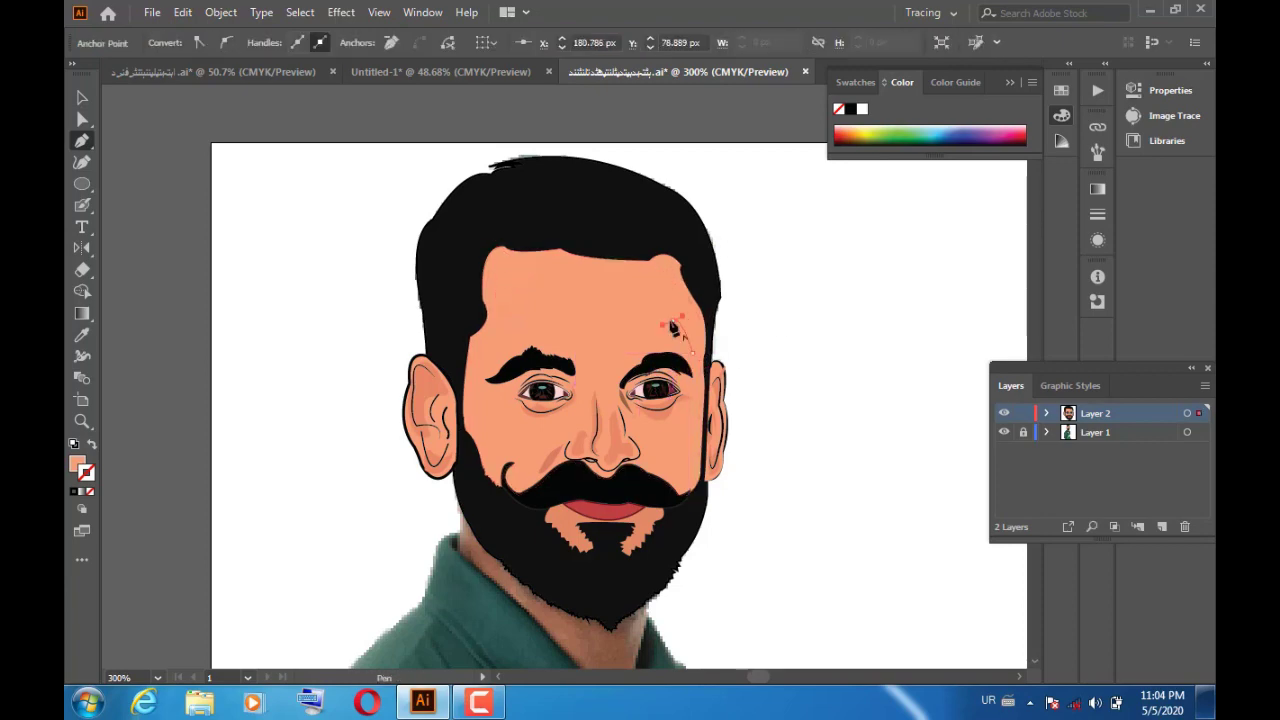
scroll(660, 329, "down", 5)
scroll(718, 218, "up", 6)
left_click(622, 365)
key("ctrl+shift+a")
Step: Draw a matching closed shading shape on the left forehead at the hairline
left_click(514, 302)
left_click(553, 302)
left_click(491, 342)
left_click(478, 396)
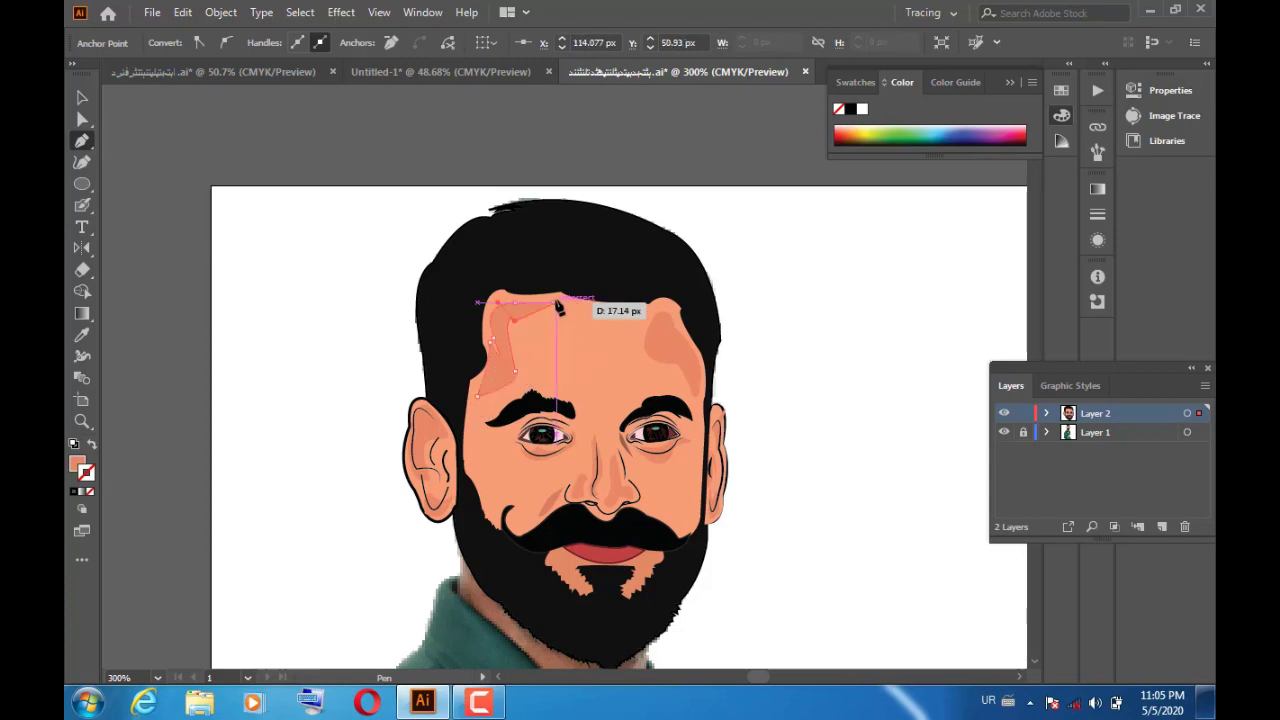
left_click(556, 303)
key("ctrl+shift+a")
scroll(338, 214, "down", 4)
left_click(500, 366)
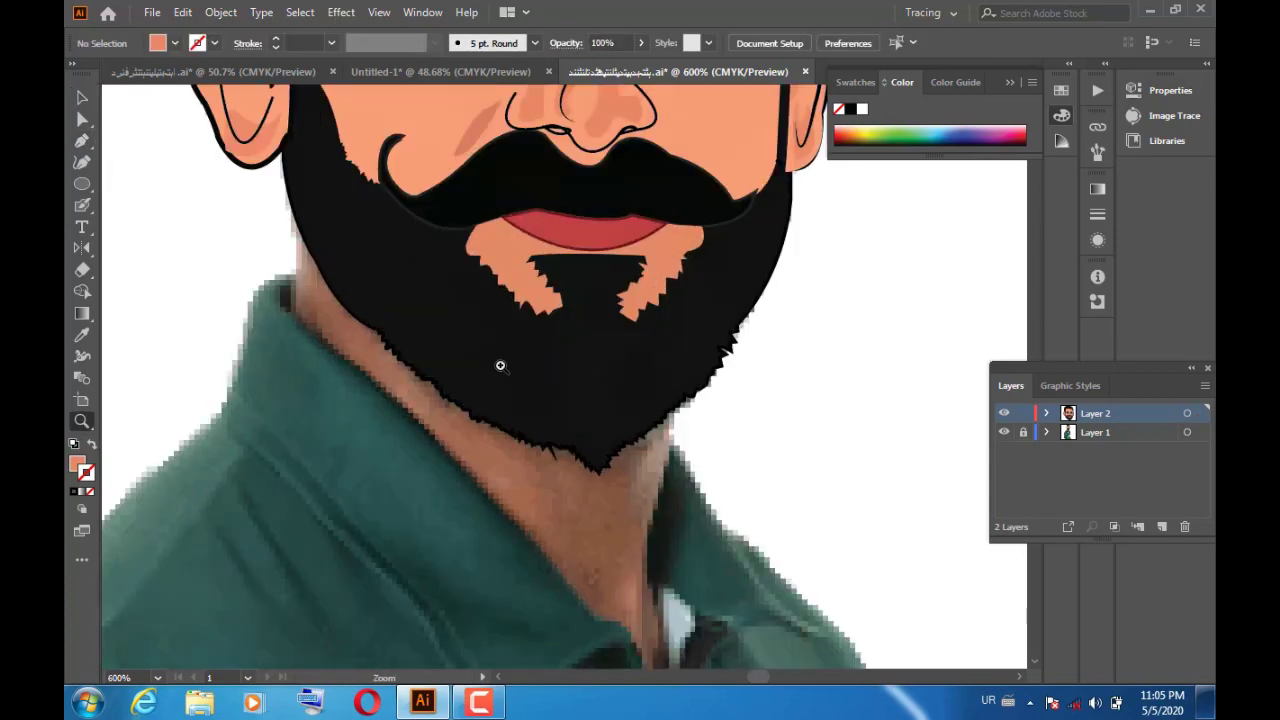
Step: Select the thin neck-edge path and extend it along the collar with the Pen tool
double_click(77, 463)
left_click(829, 234)
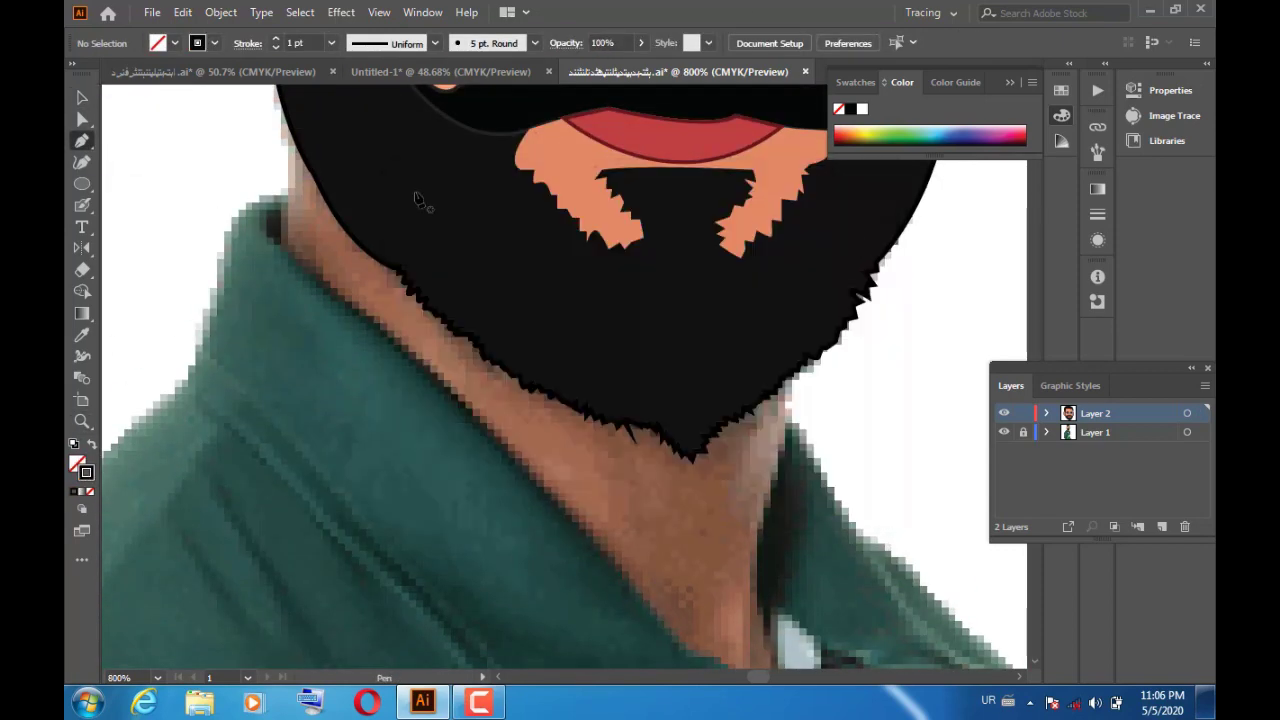
key("ctrl+plus")
left_click(262, 210)
key("p")
left_click(287, 288)
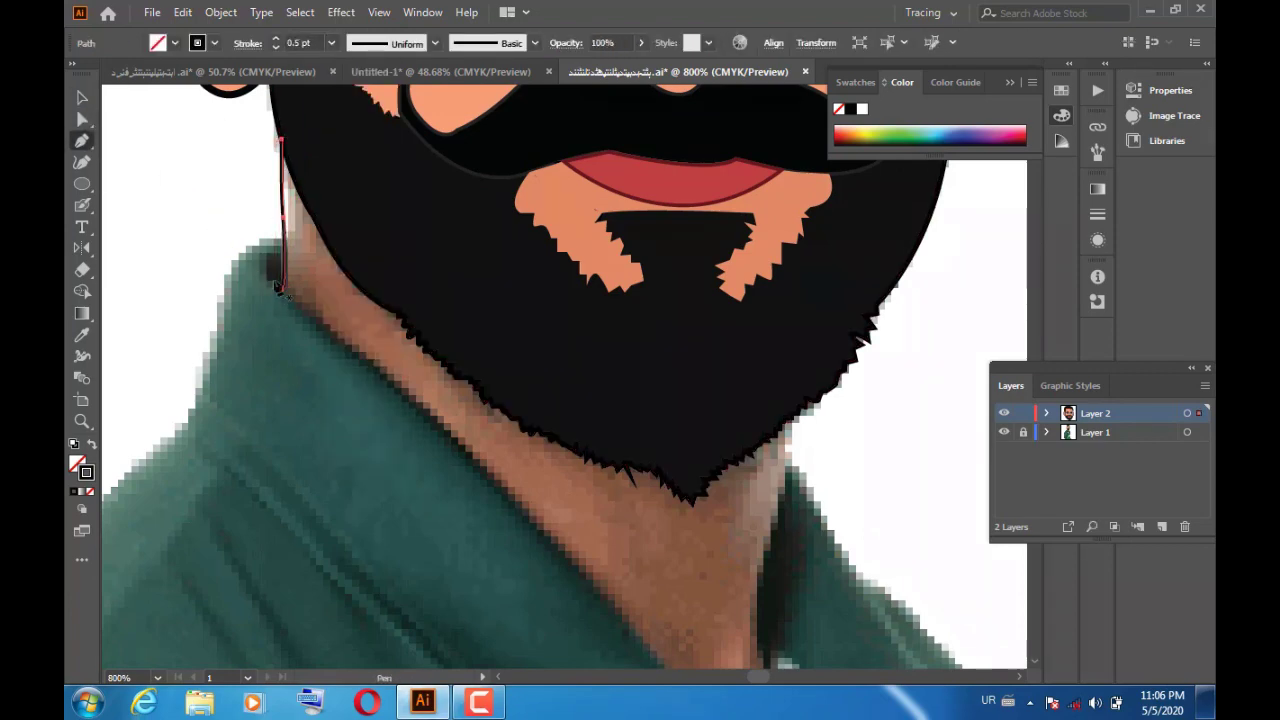
left_click_drag(567, 557, 599, 631)
left_click(575, 520)
Step: Trace the neck path up the side and along the beard's lower edge, closing the shape
scroll(700, 600, "down", 2)
left_click(700, 620)
left_click_drag(662, 382, 649, 313)
left_click(677, 140)
left_click(543, 150)
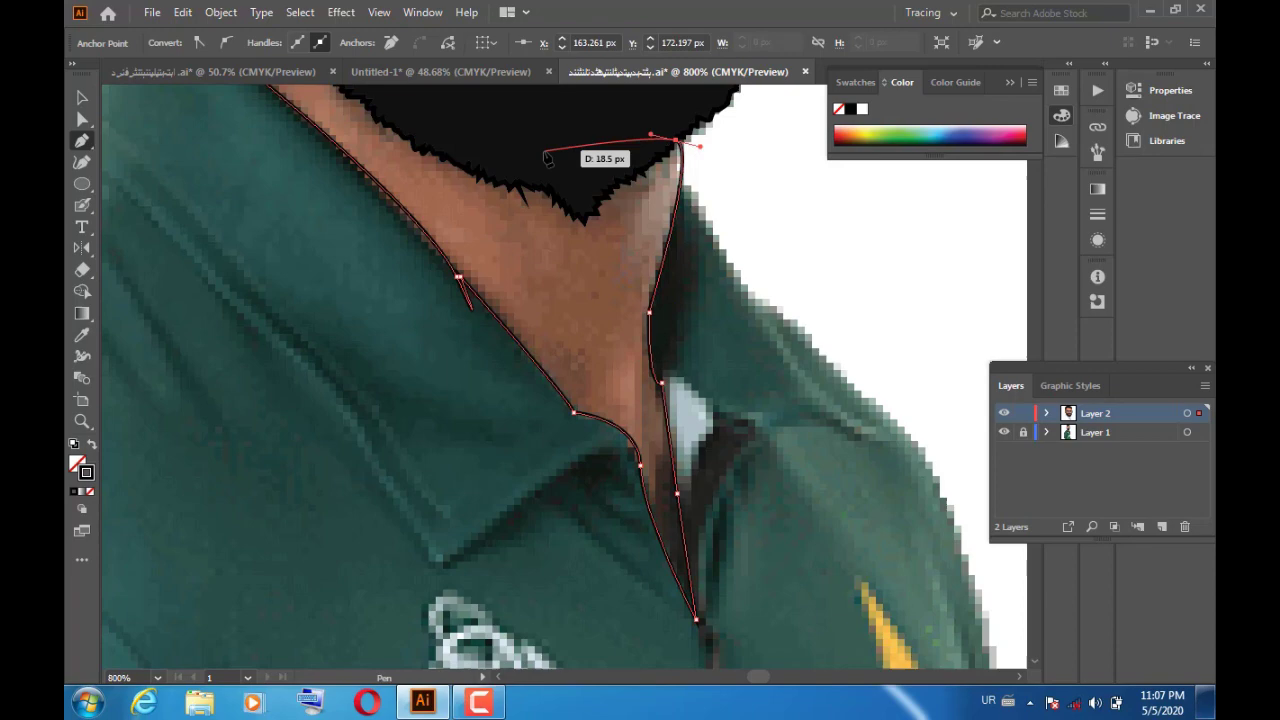
left_click(410, 120)
scroll(350, 200, "up", 6)
left_click(277, 274)
left_click(173, 183)
Step: Fill the neck shape with skin colour and send it behind the beard
double_click(77, 463)
left_click(829, 234)
key("v")
right_click(294, 286)
left_click(557, 651)
scroll(175, 298, "down", 2)
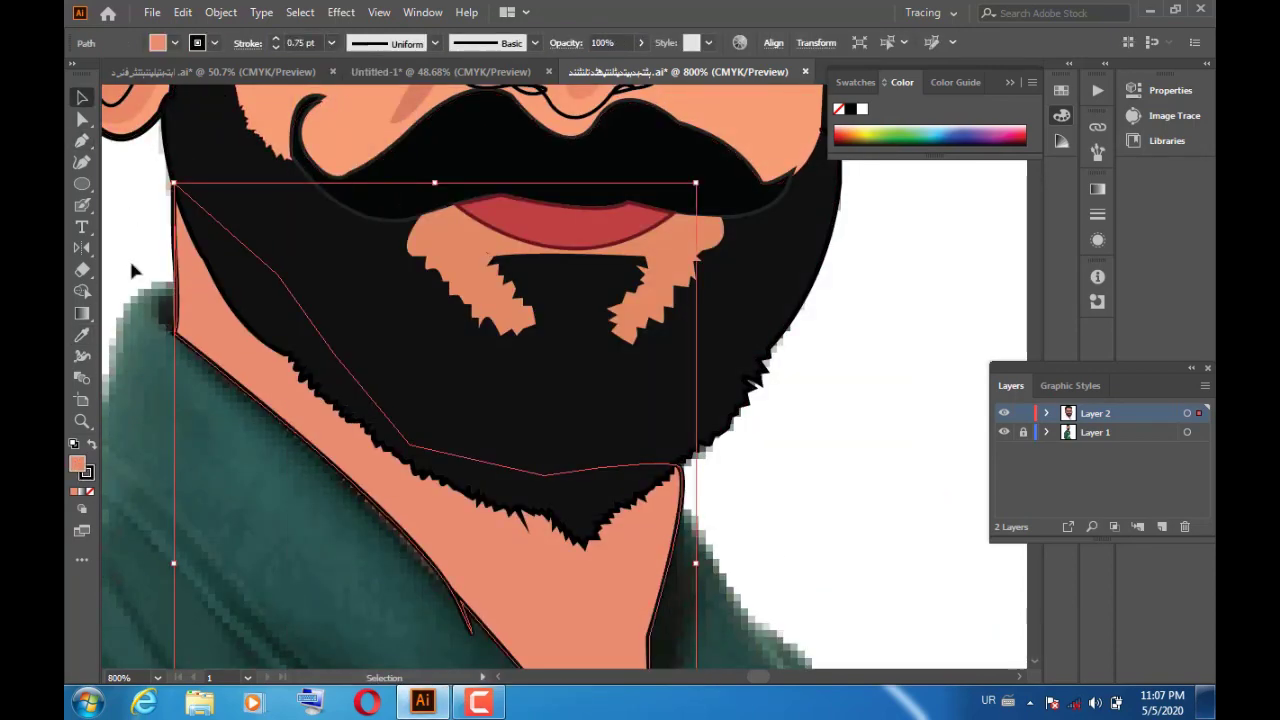
scroll(811, 509, "down", 2)
scroll(751, 391, "down", 2)
left_click(1004, 432)
Step: Show the body photo layer and begin a black collar outline at the neck
left_click(1004, 432)
key("p")
scroll(577, 397, "up", 2)
left_click(489, 158)
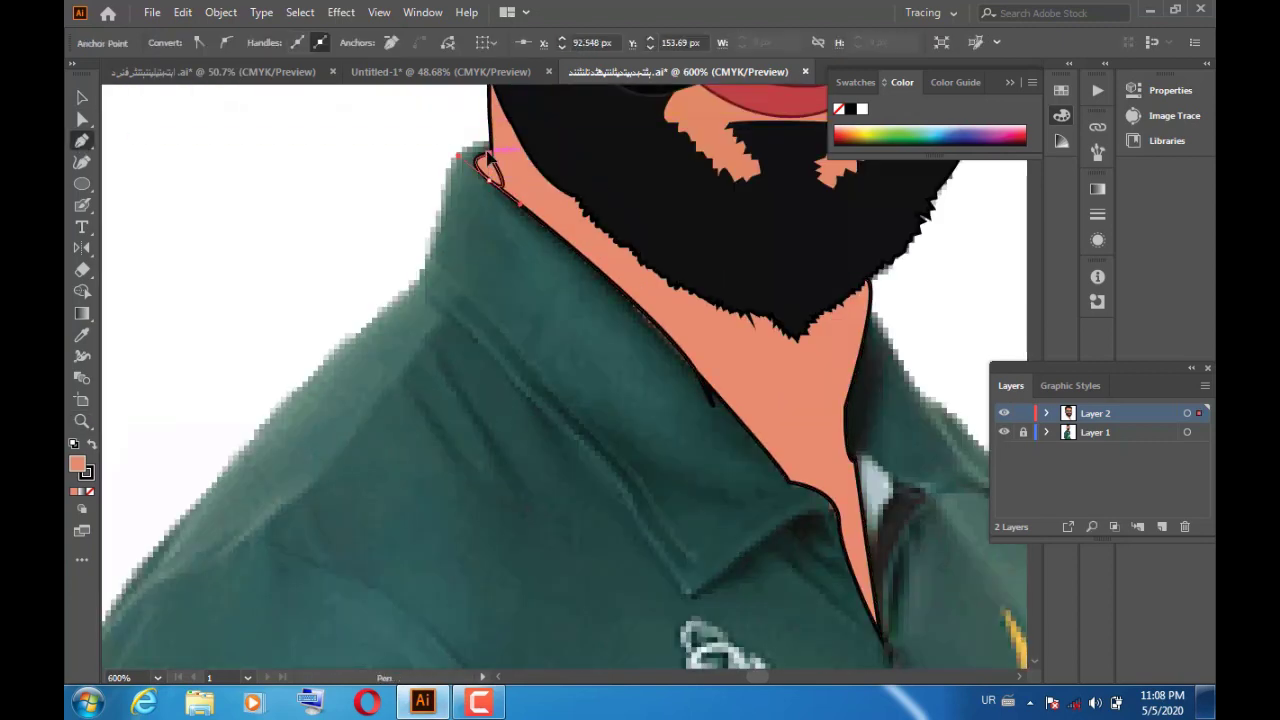
key("a")
left_click(82, 140)
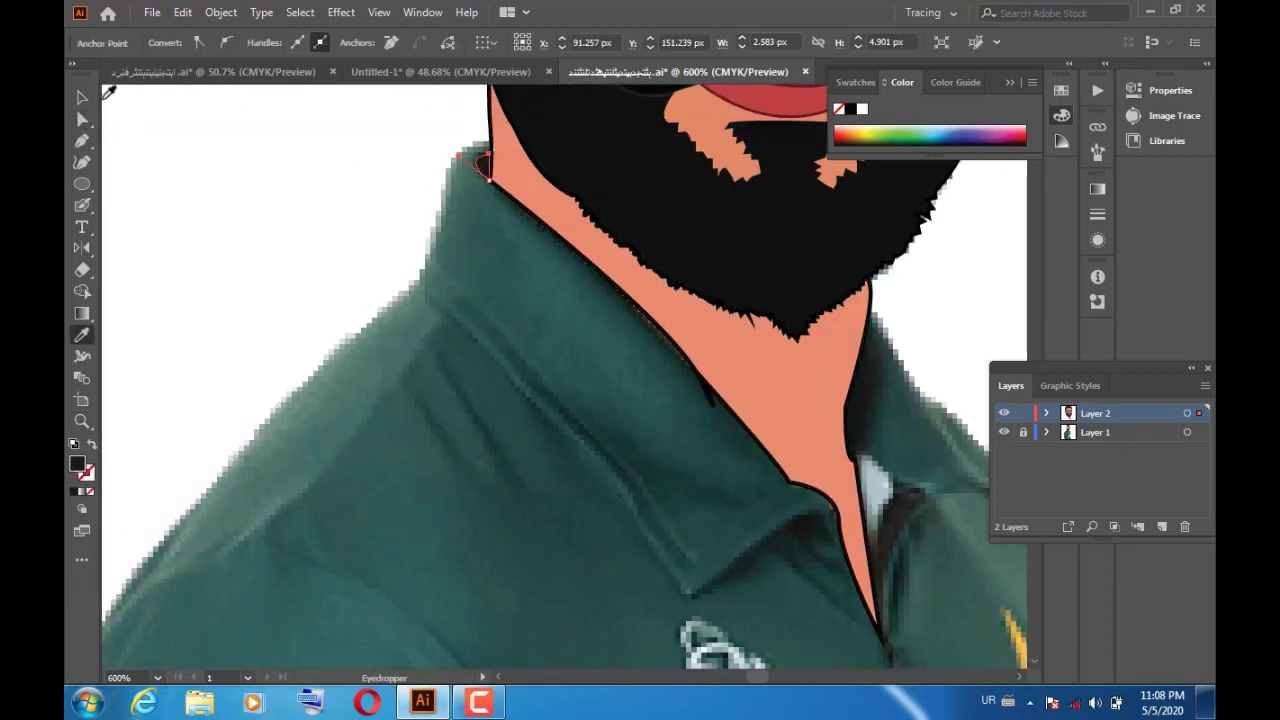
left_click_drag(551, 230, 545, 263)
Step: Trace the outline around the left collar flap beside the neck and deselect it
left_click(711, 402)
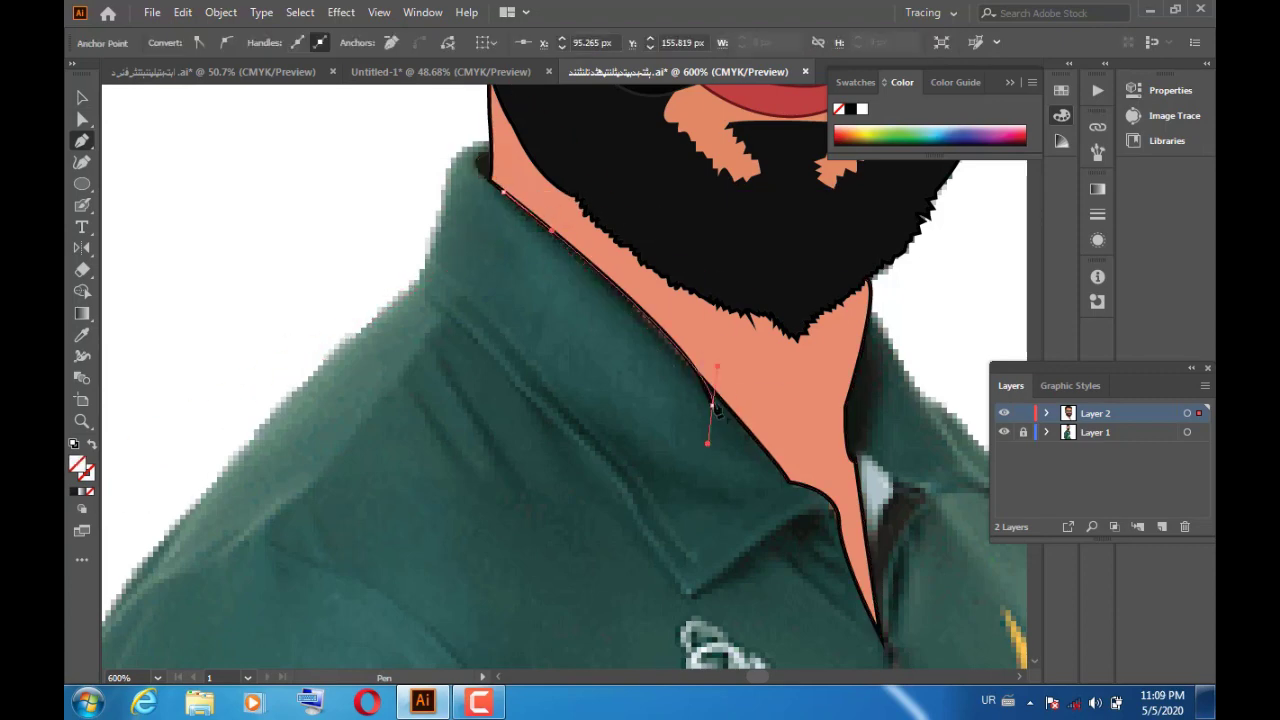
left_click(836, 521)
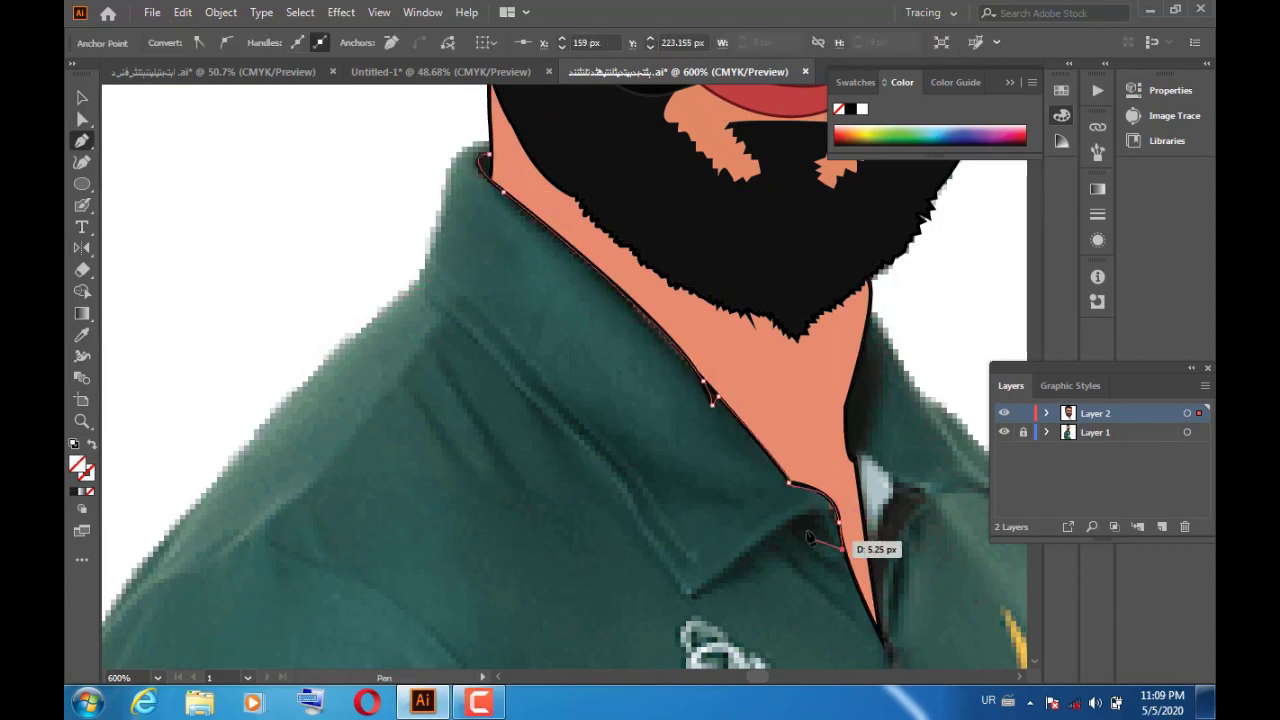
left_click(695, 595)
scroll(695, 560, "down", 2)
left_click(550, 327)
left_click(428, 210)
scroll(445, 220, "up", 2)
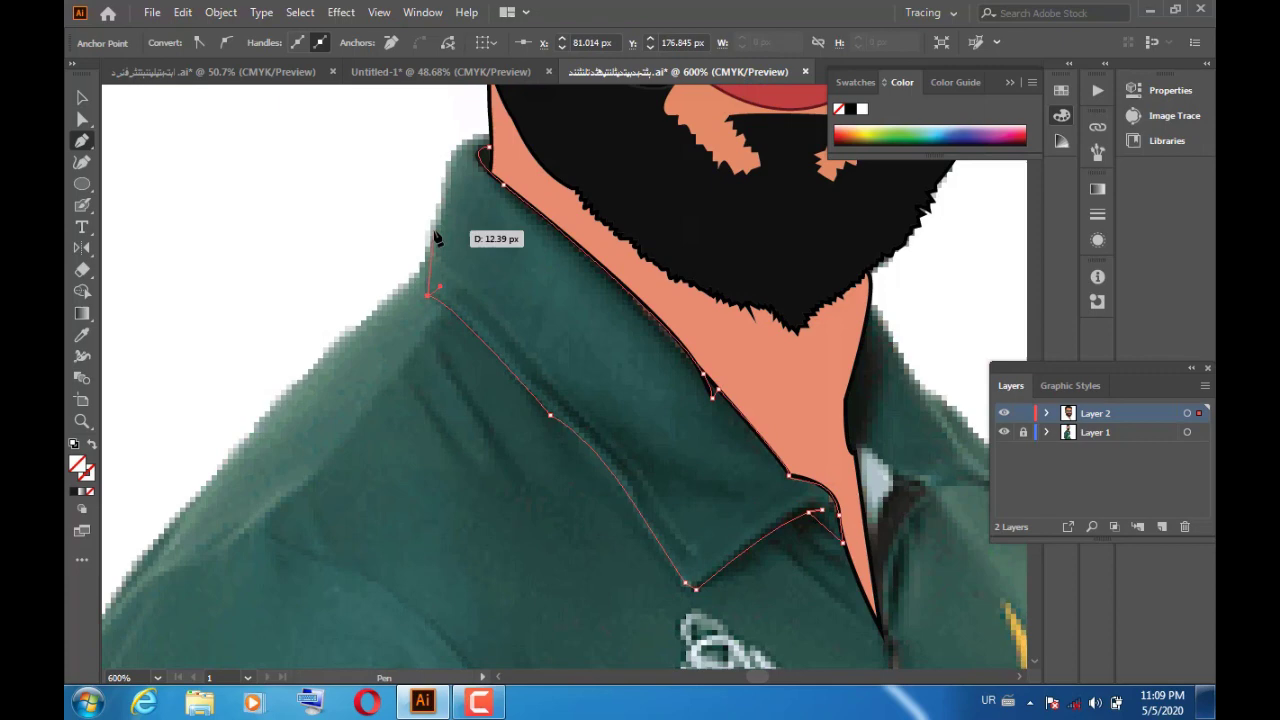
scroll(440, 228, "up", 2)
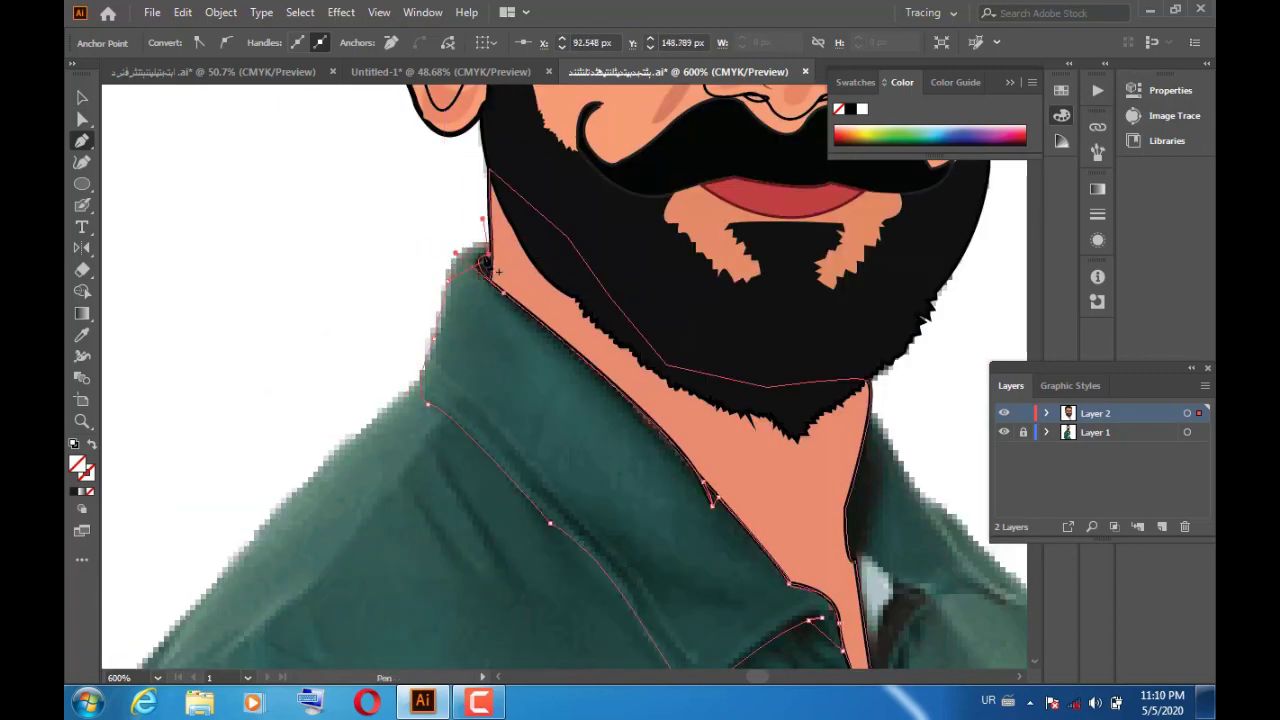
key("v")
key("ctrl+shift+a")
Step: Start a curved path tracing the collar's lower fold
scroll(400, 300, "down", 2)
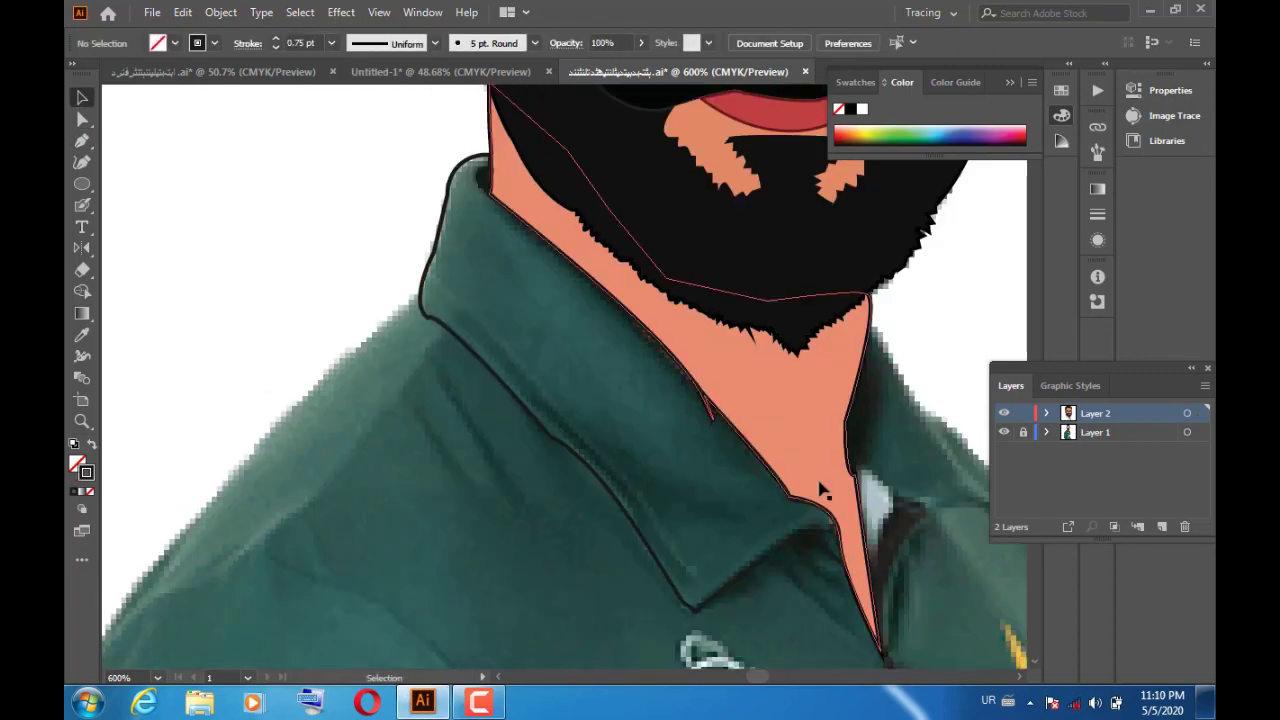
left_click(545, 340)
left_click_drag(638, 414, 645, 446)
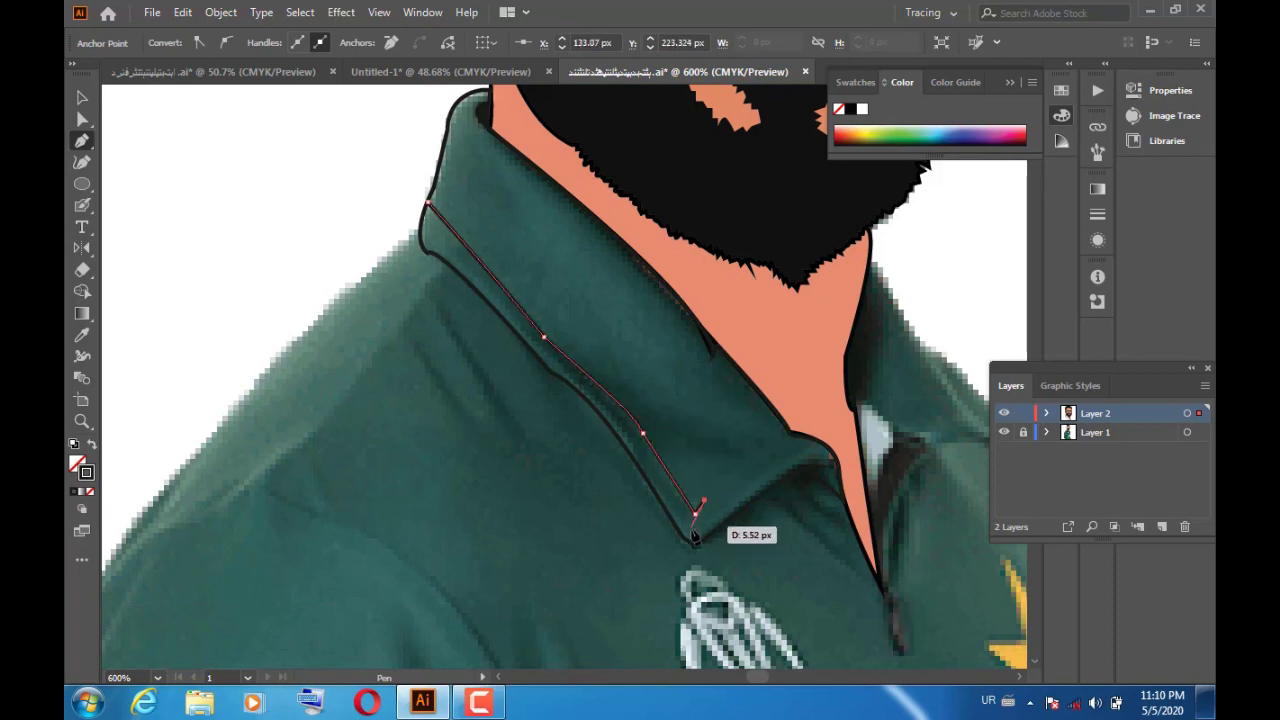
left_click(477, 269)
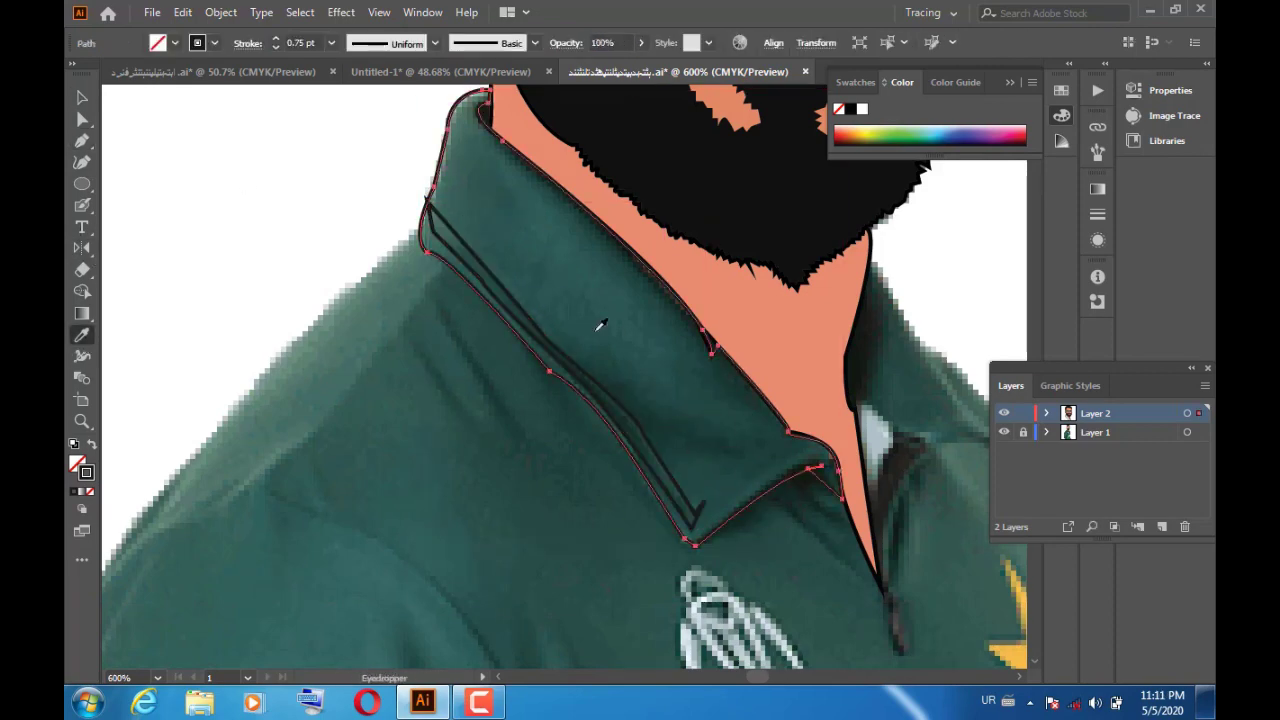
Step: Fill the left collar with a bright green chosen in the Color Picker
left_click(82, 335)
double_click(86, 472)
left_click(502, 423)
left_click(660, 394)
left_click(830, 236)
double_click(77, 464)
left_click(560, 290)
key("Return")
Step: Cancel a second colour change and select the dark inner collar strip
double_click(86, 472)
left_click(817, 244)
double_click(86, 472)
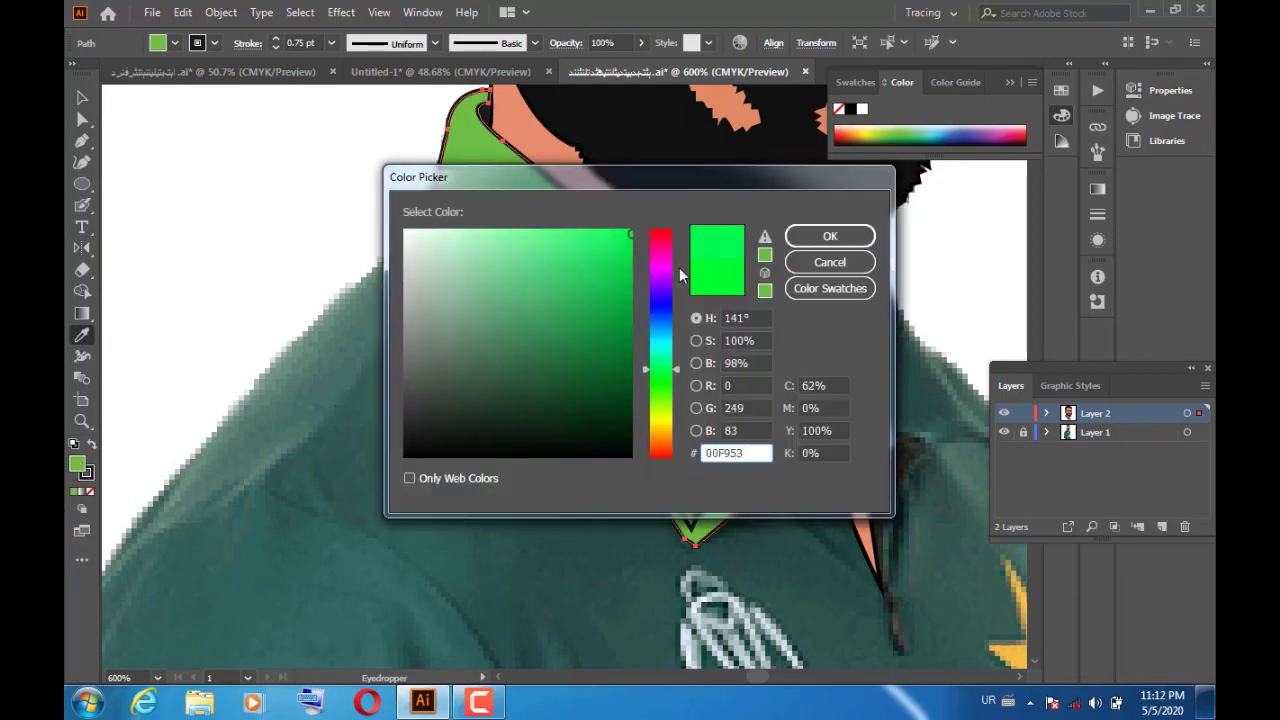
key("Escape")
key("v")
left_click(600, 400)
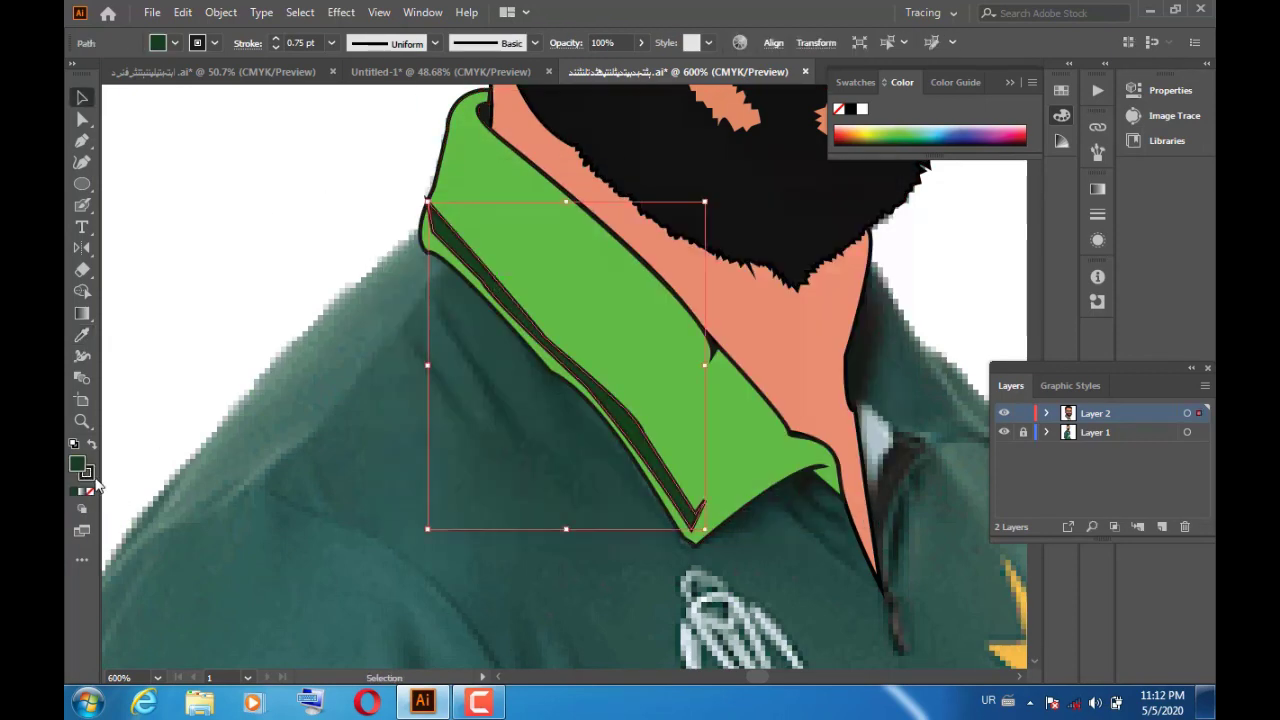
Step: Outline the right collar with the Pen and eyedrop the left collar's light green onto it
key("p")
scroll(600, 400, "right", 5)
left_click(617, 468)
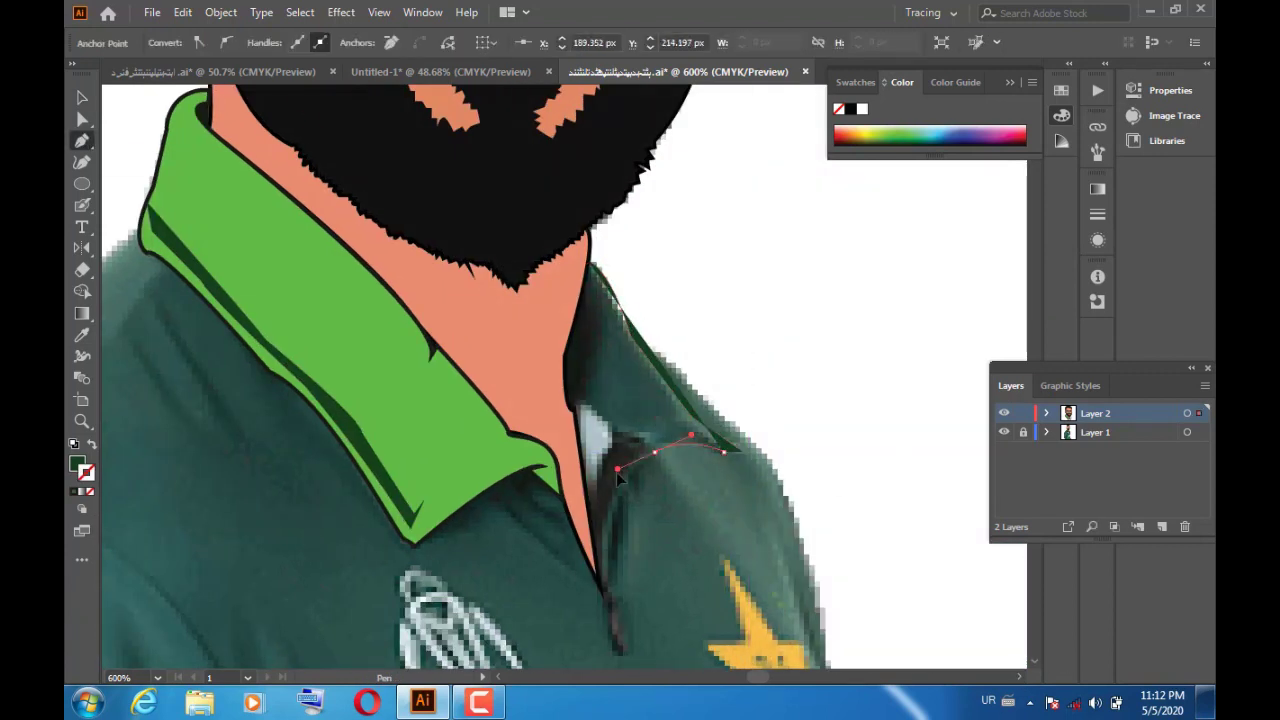
left_click(590, 265)
key("v")
left_click(680, 355)
left_click(645, 380)
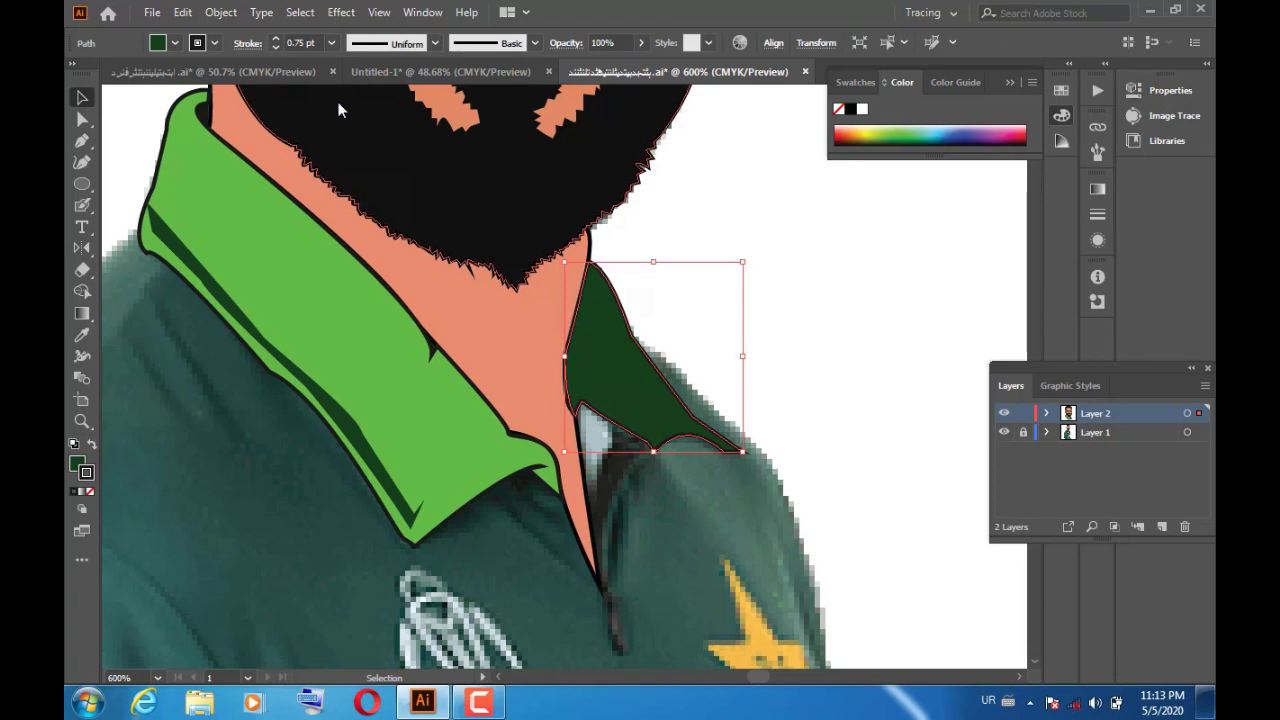
left_click(82, 358)
left_click(366, 323)
Step: Draw the dark-green inner shading strip on the right collar
key("ctrl+shift+a")
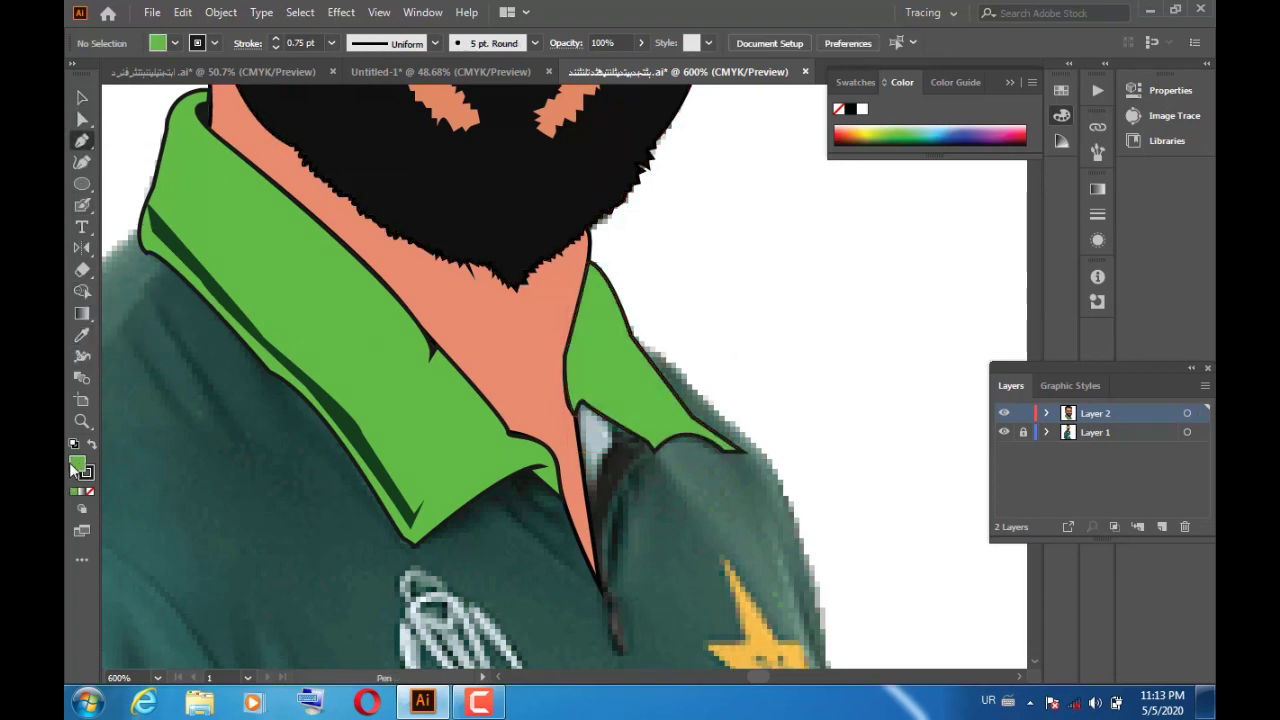
key("p")
left_click(610, 290)
left_click(745, 450)
left_click(590, 410)
left_click(593, 275)
key("ctrl+shift+a")
Step: Add the placket piece below the neck with a pale grey fill and 0.75 pt stroke
left_click(607, 422)
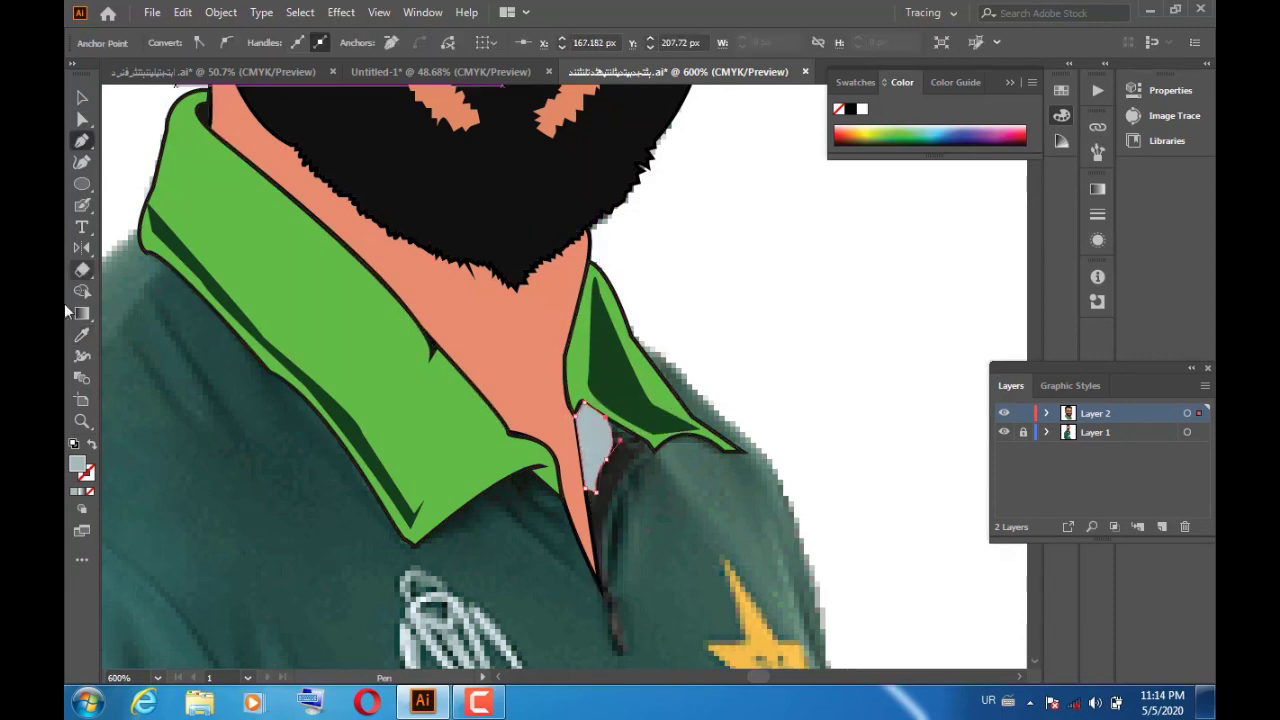
double_click(77, 464)
key("Return")
left_click(331, 43)
left_click(345, 140)
key("v")
key("ctrl+shift+a")
left_click(80, 120)
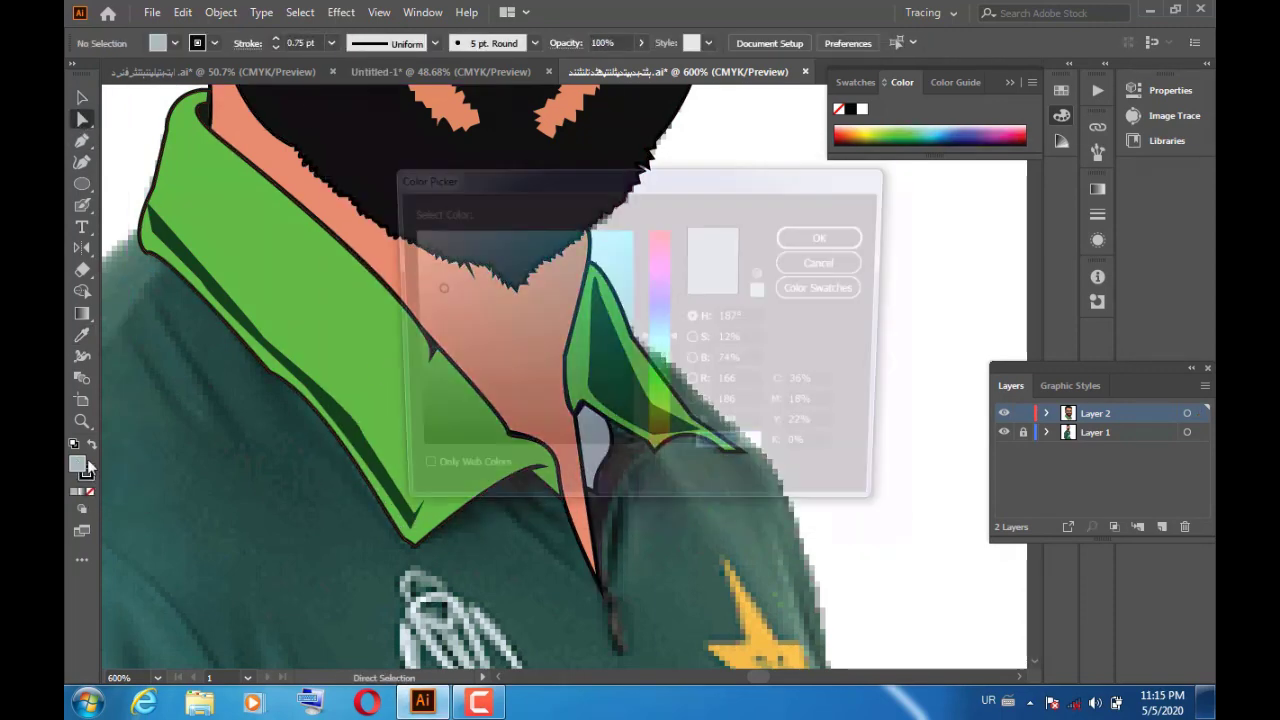
Step: Draw a curved path up from the collar bottom, then set zoom to 300%
key("p")
left_click(599, 586)
left_click_drag(654, 451, 670, 451)
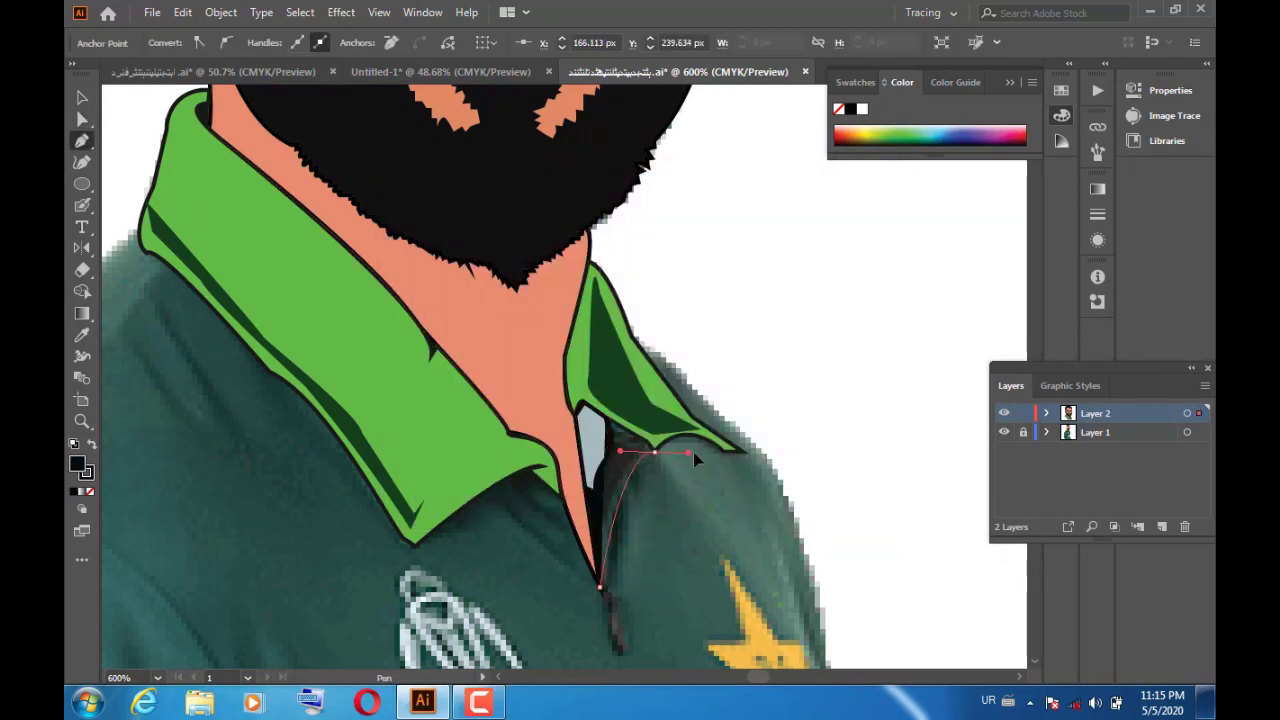
key("v")
key("ctrl+shift+a")
left_click(157, 677)
left_click(205, 381)
scroll(897, 514, "up", 3)
scroll(897, 514, "down", 2)
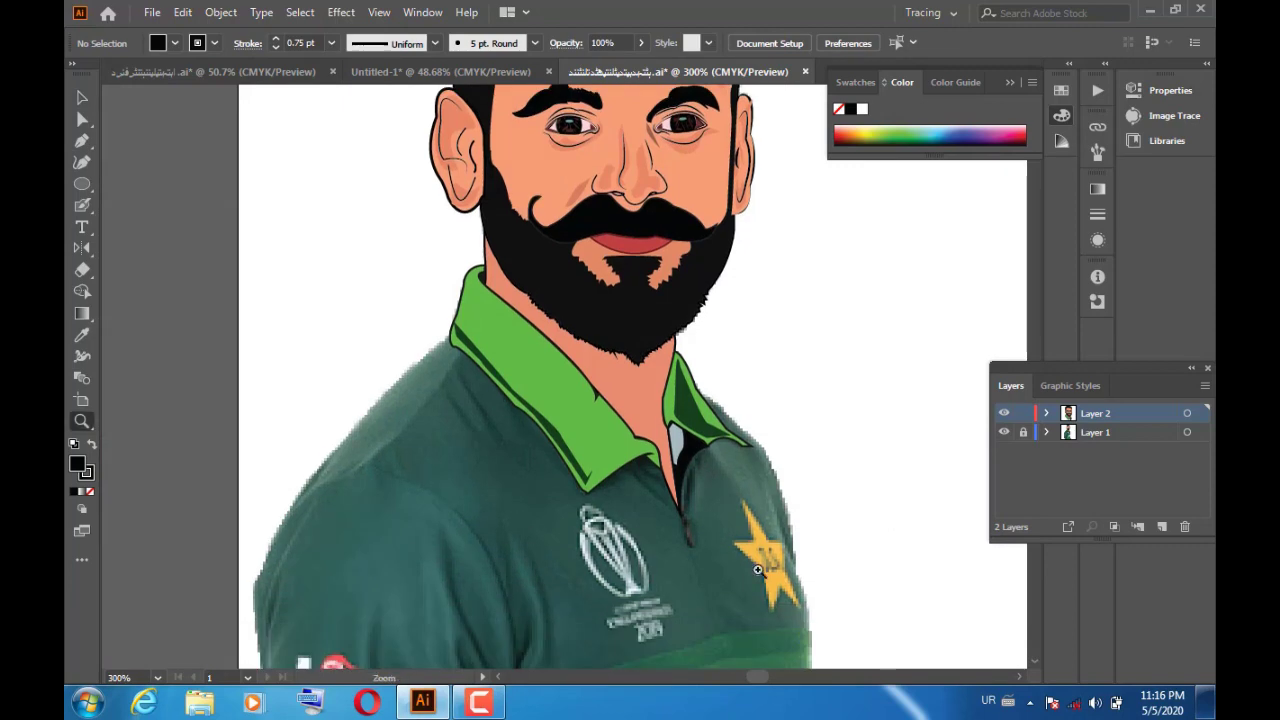
Step: Draw a star the badge's size and rotate it over the yellow jersey star
key("ctrl+equal")
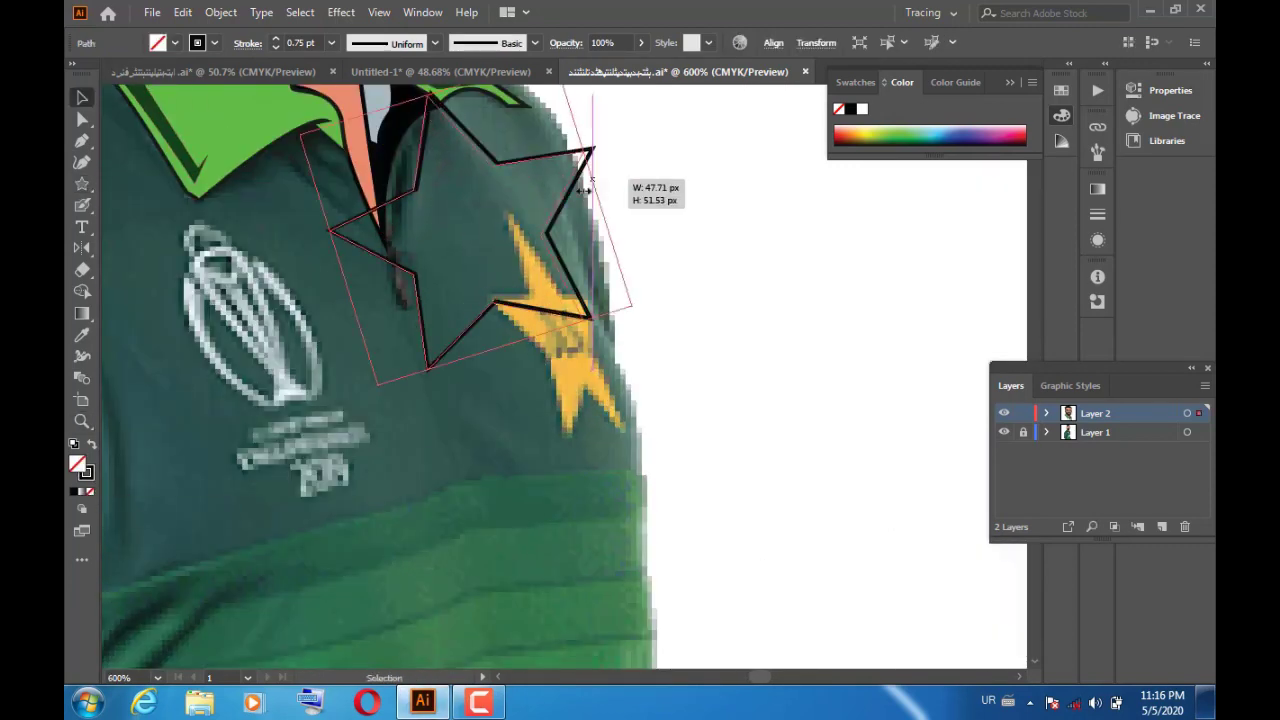
left_click_drag(558, 297, 590, 362)
key("v")
left_click_drag(513, 340, 556, 333)
left_click_drag(646, 426, 548, 461)
left_click_drag(560, 335, 557, 343)
left_click_drag(651, 398, 651, 406)
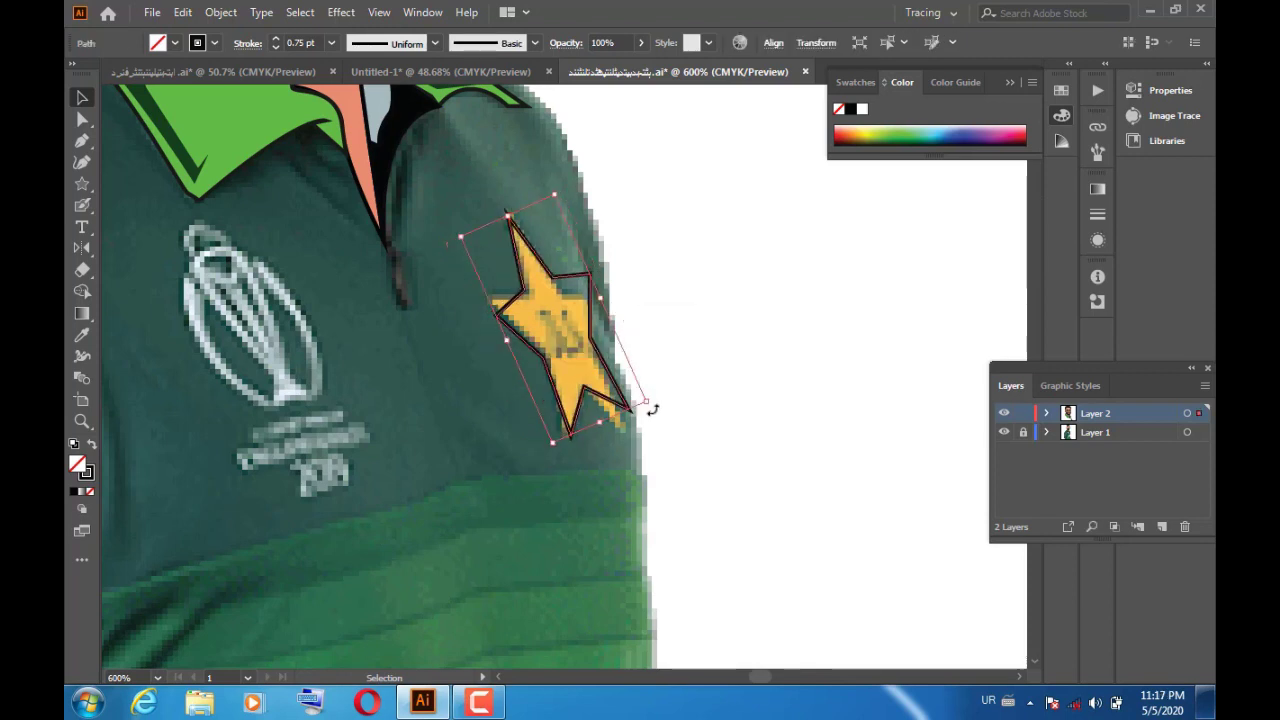
left_click(601, 357)
left_click(599, 357)
Step: Give the star a dark-green fill and a bright green outline
key("i")
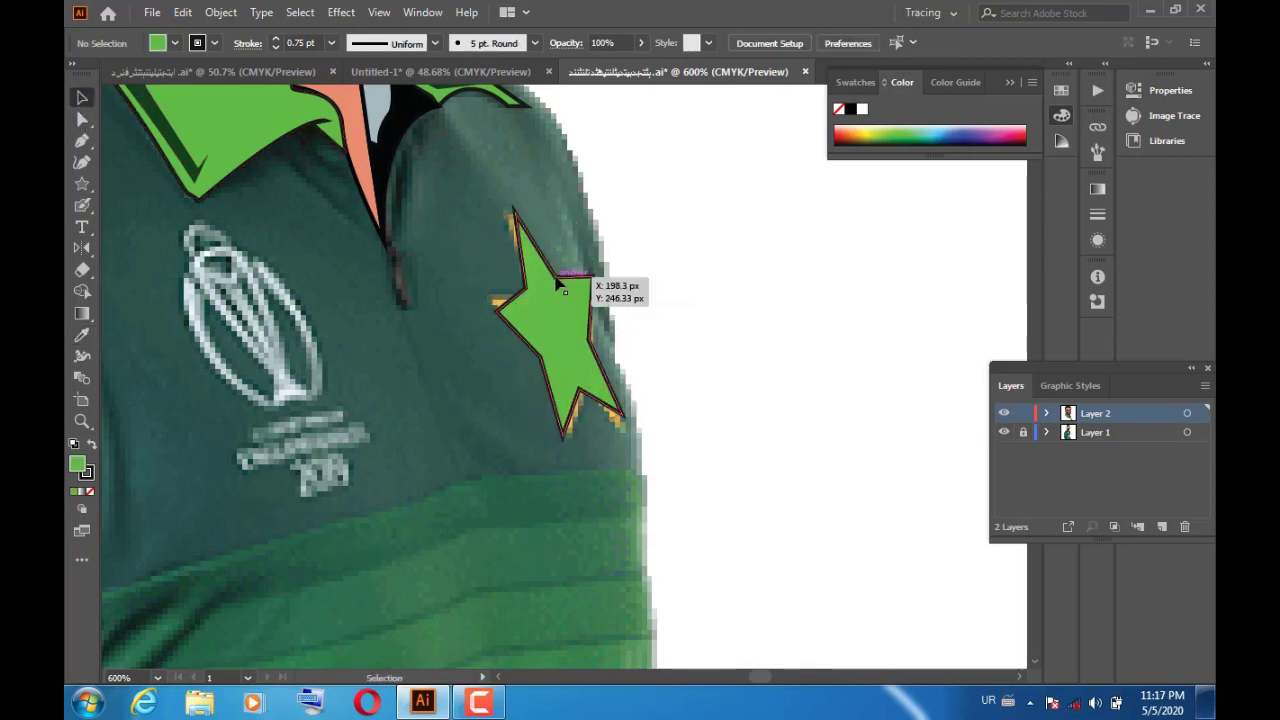
left_click(137, 247)
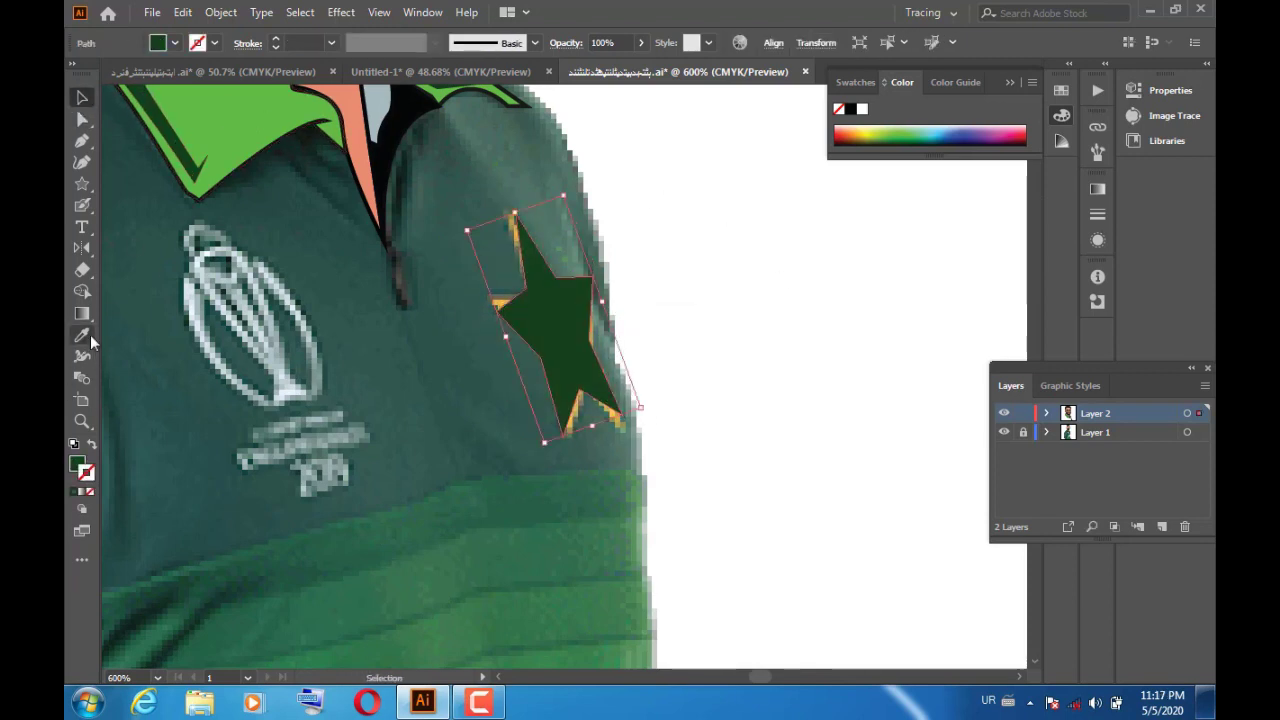
double_click(77, 465)
left_click(830, 236)
Step: Shift the collar's colour to a greener hue
left_click(250, 150)
double_click(77, 465)
left_click(683, 380)
left_click(829, 238)
Step: Type the 'Pakistan' text on the jersey after switching input to English
left_click(82, 227)
left_click(400, 440)
type("خ")
key("BackSpace")
left_click(988, 700)
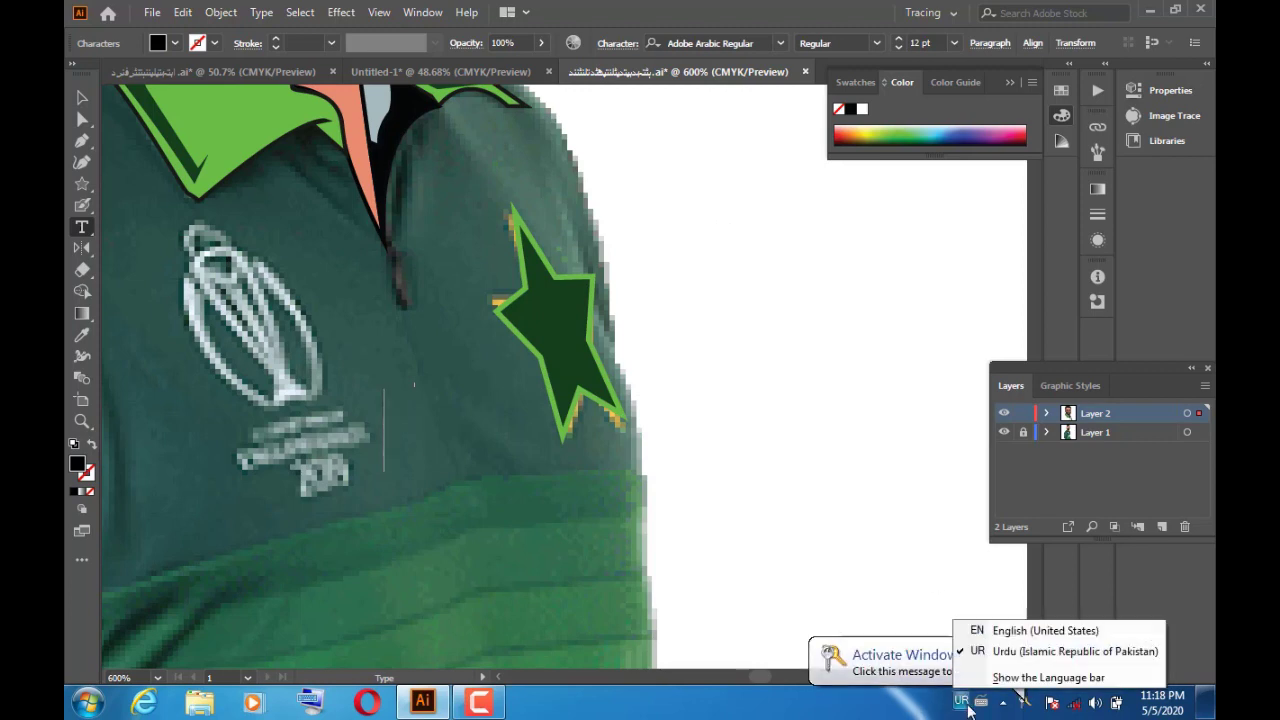
left_click(976, 626)
type("Pan")
key("Escape")
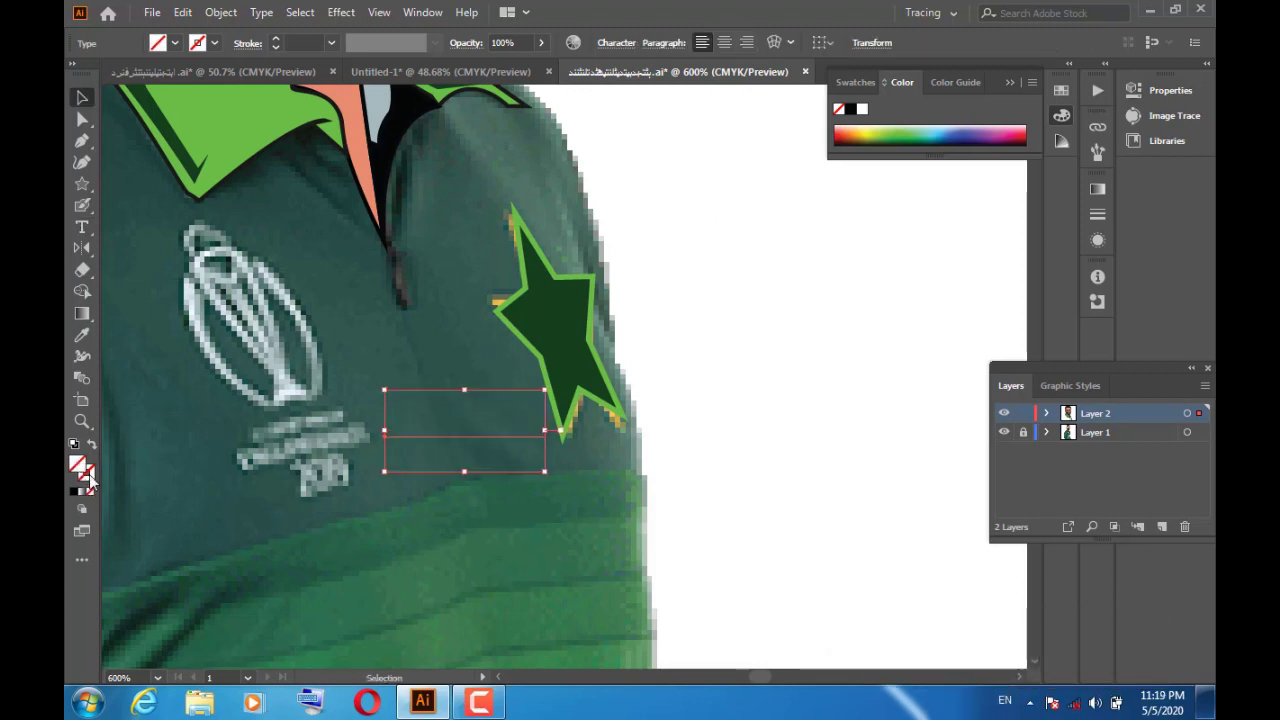
Step: Colour the Pakistan text in dark green and green
double_click(86, 474)
left_click(552, 408)
left_click(829, 236)
double_click(86, 474)
left_click(829, 236)
Step: Rotate, move and scale 'Pakistan' to run diagonally across the star
left_click_drag(548, 438, 430, 518)
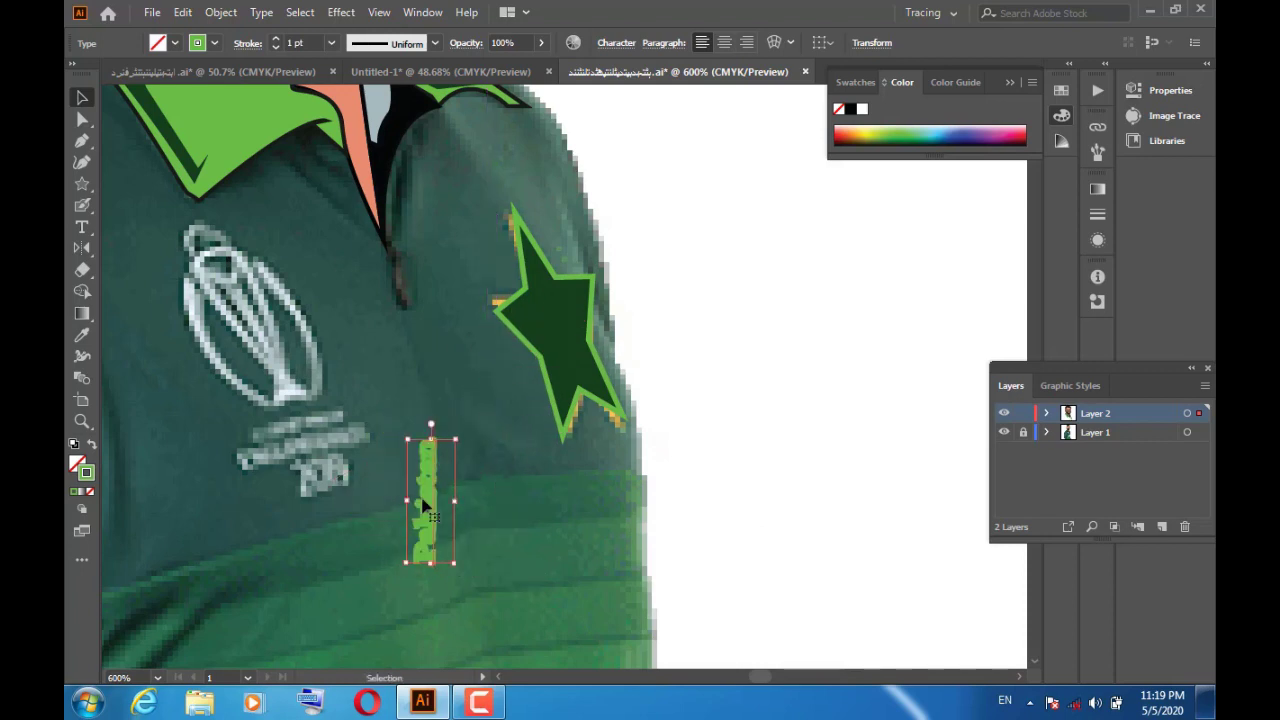
left_click(455, 470)
mouse_move(459, 538)
left_mouse_down()
mouse_move(380, 460)
mouse_move(545, 340)
left_mouse_up()
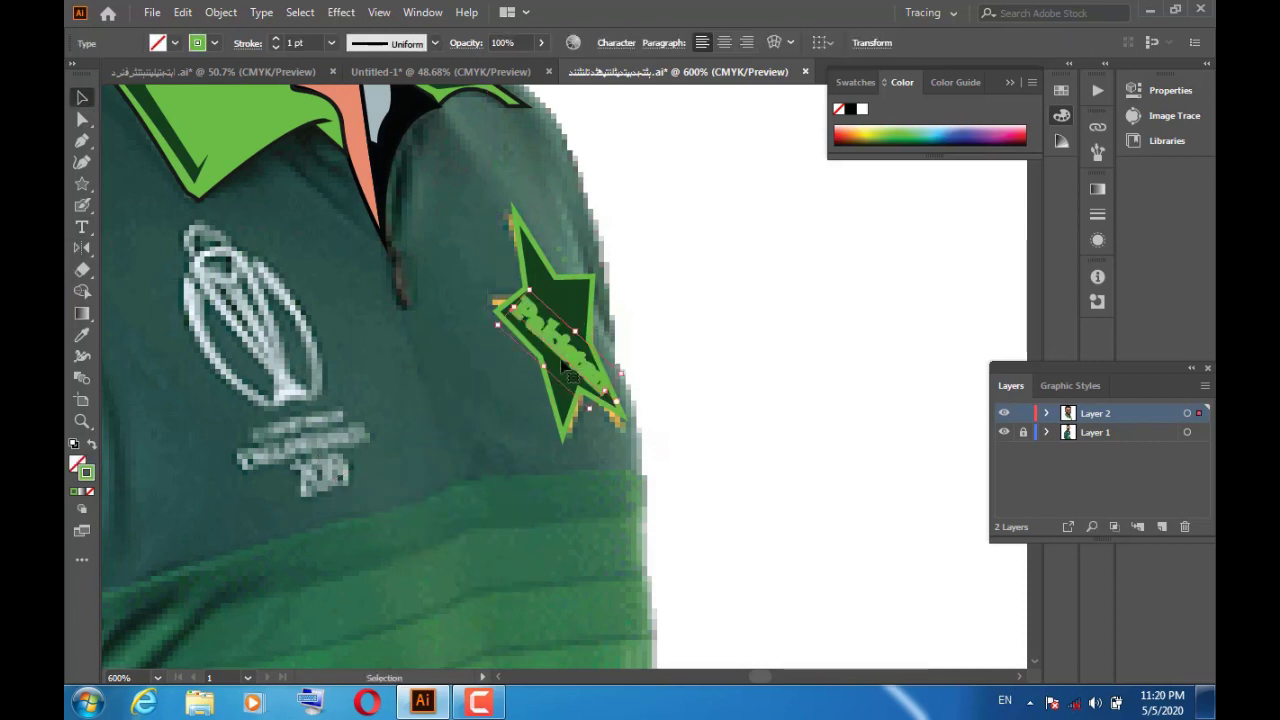
left_click_drag(613, 370, 608, 395)
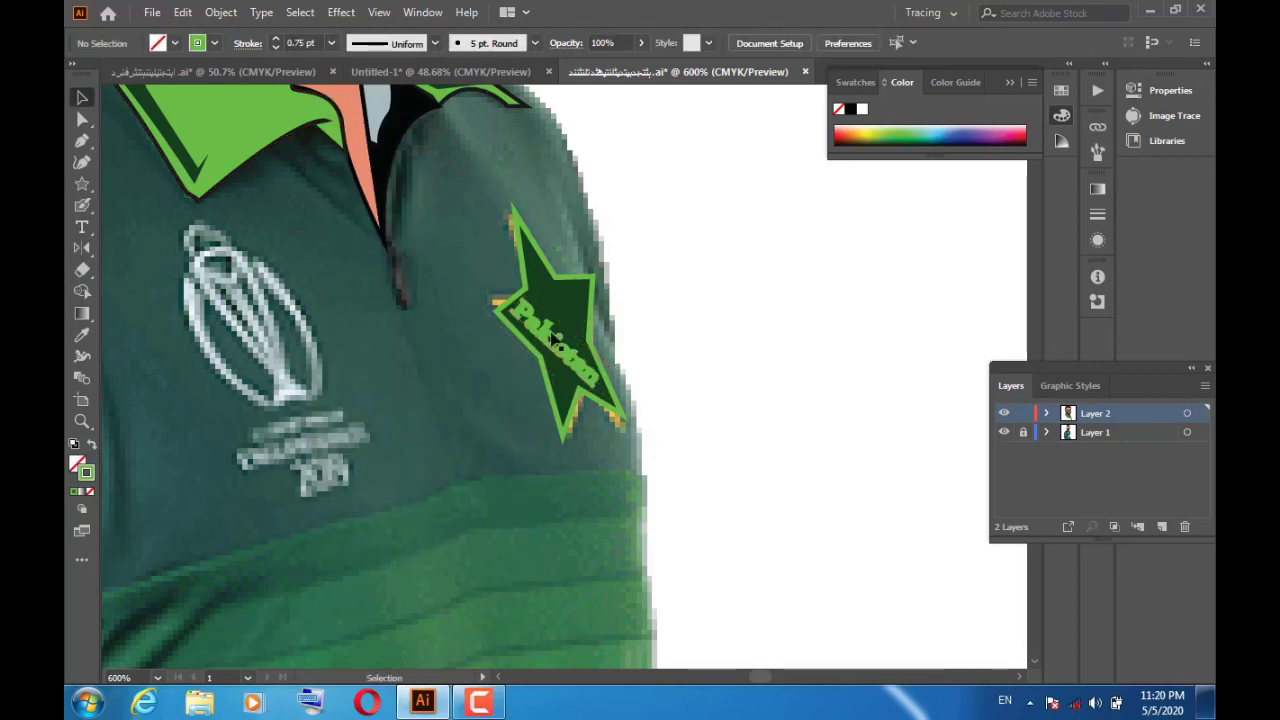
left_click(722, 298)
left_click(83, 142)
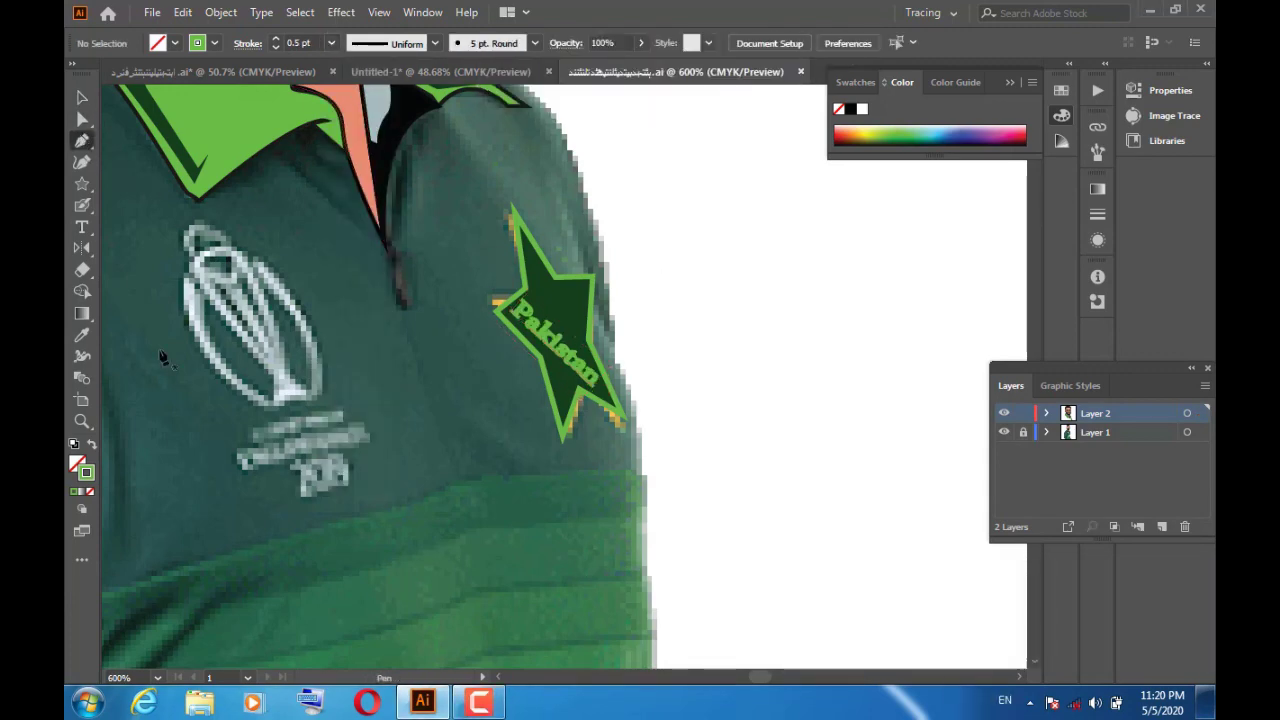
Step: Trace the logo's left leaf shape with the Pen and fill it white
double_click(88, 474)
left_click(826, 234)
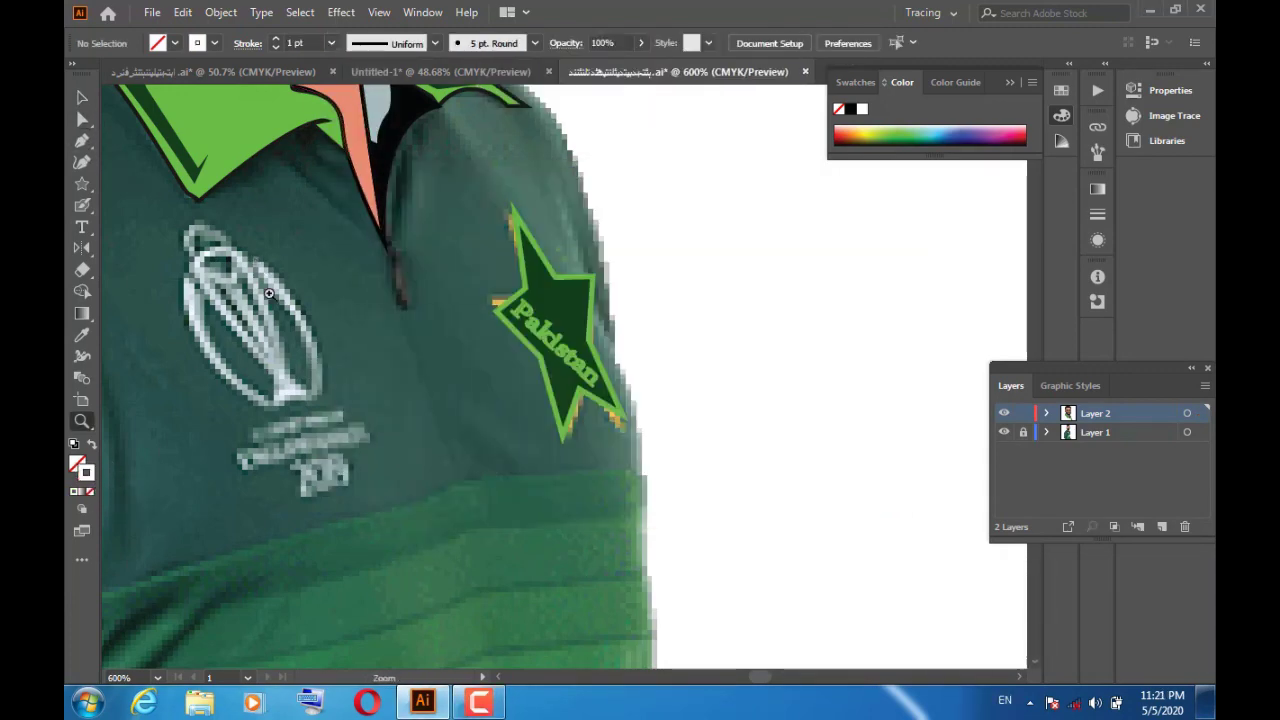
key("ctrl+plus")
left_click(553, 277)
left_click_drag(620, 466, 606, 444)
left_click_drag(548, 272, 530, 243)
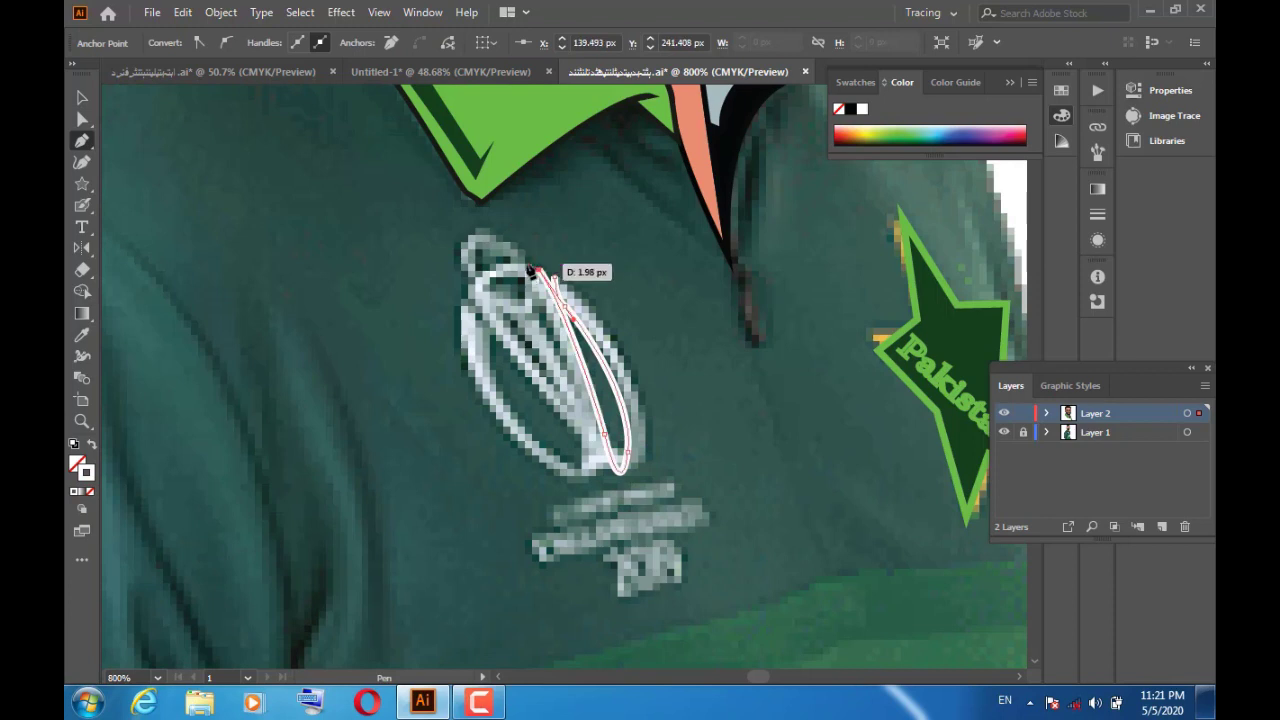
key("ctrl+z")
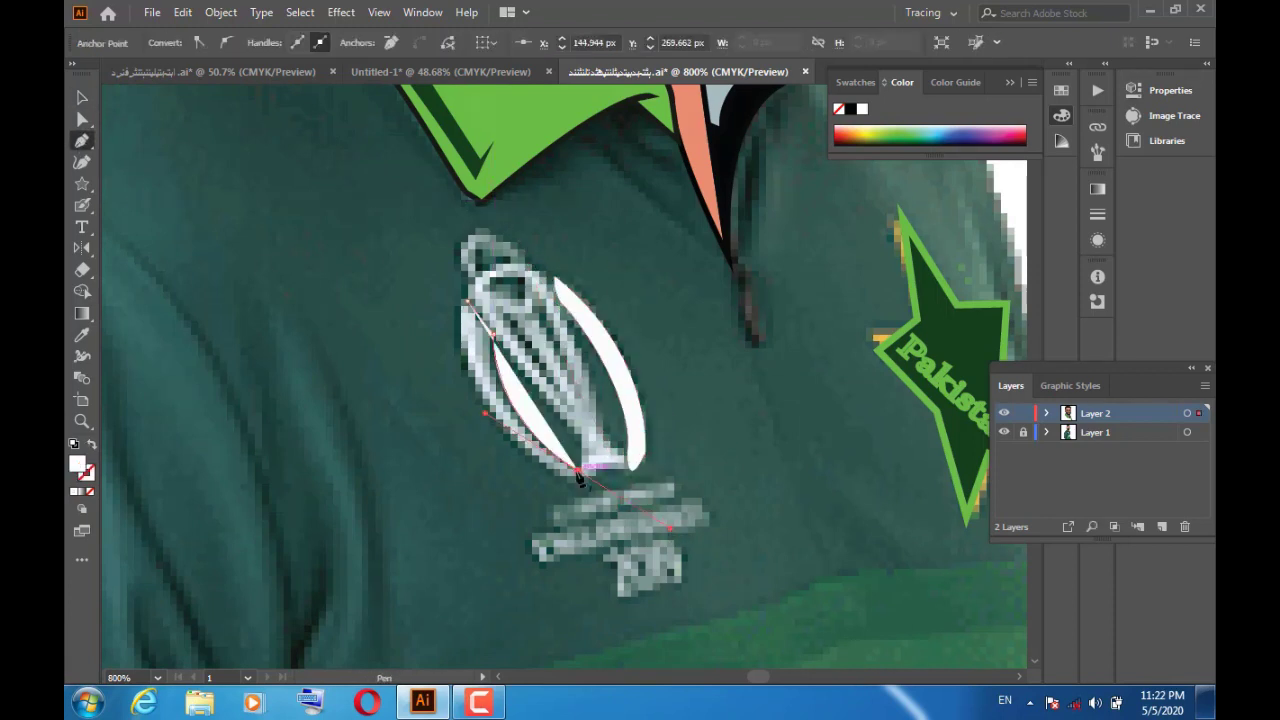
left_click(578, 478)
key("v")
double_click(77, 463)
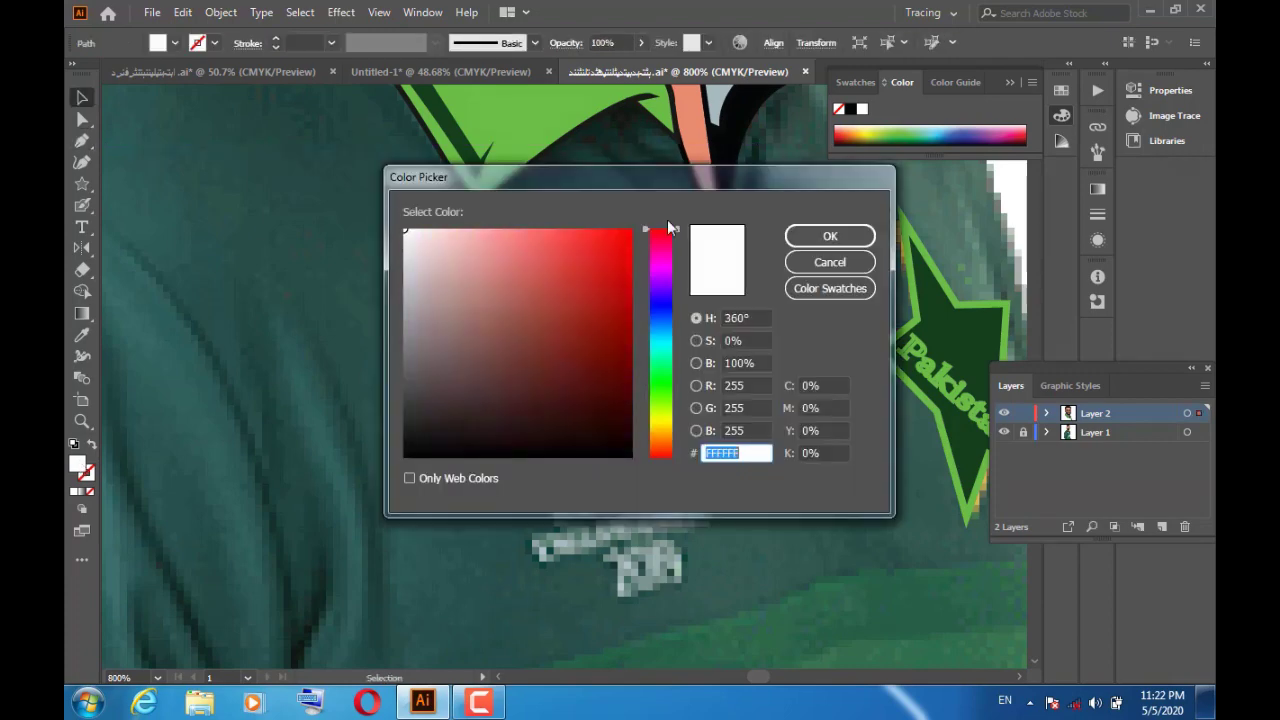
key("Return")
Step: Trace an unfilled white path around the emblem's top loop and trophy body
key("p")
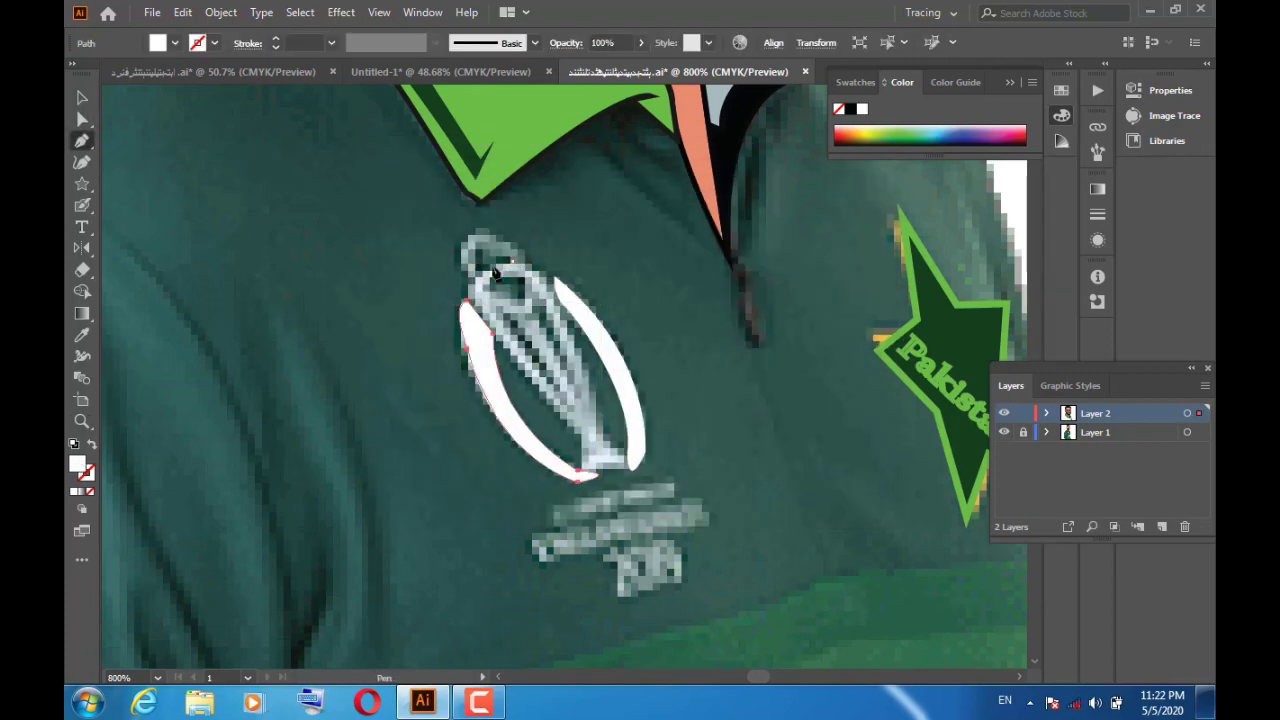
left_click(475, 283)
left_click_drag(488, 230, 488, 237)
left_click(88, 492)
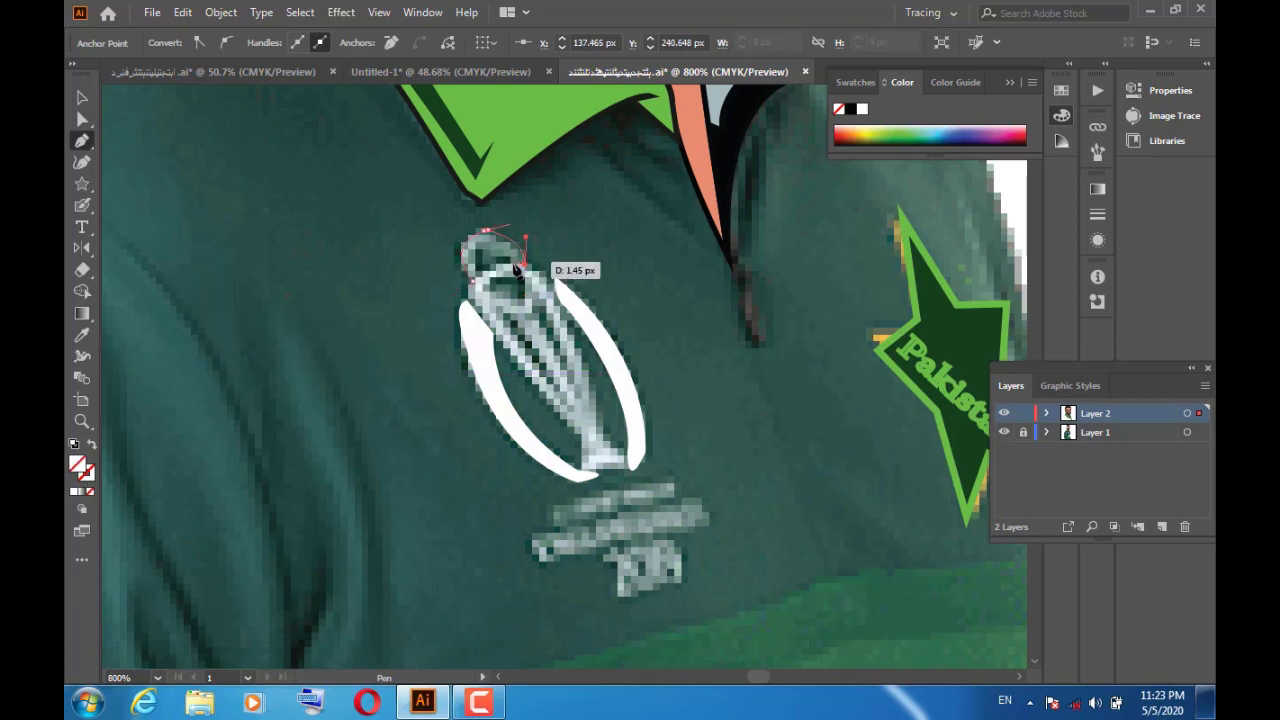
left_click(82, 140)
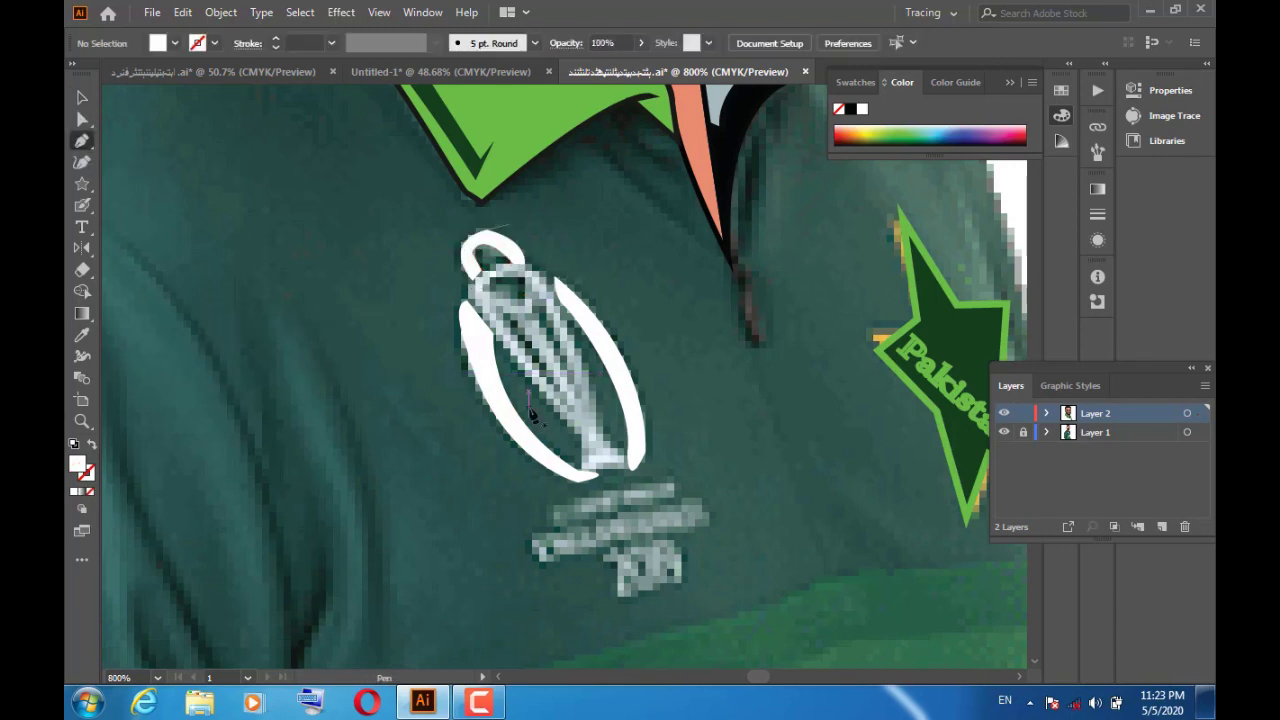
left_click(474, 285)
left_click_drag(581, 435, 585, 441)
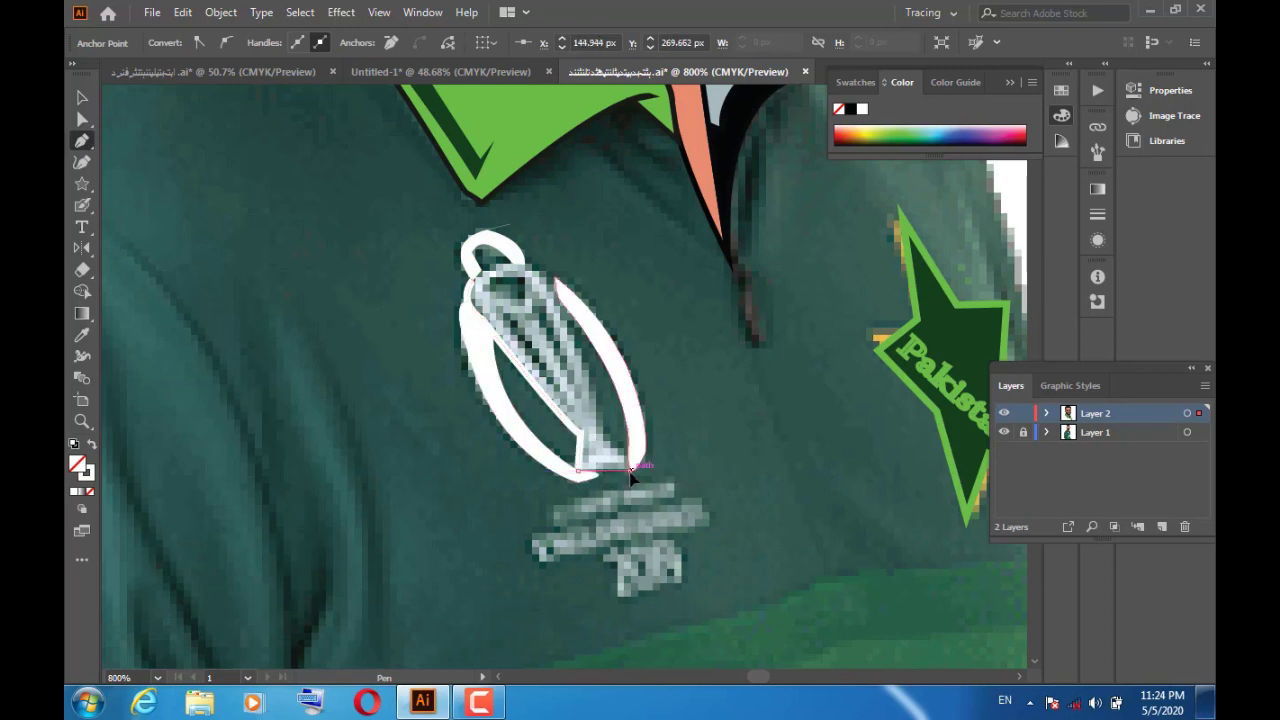
left_click(520, 267)
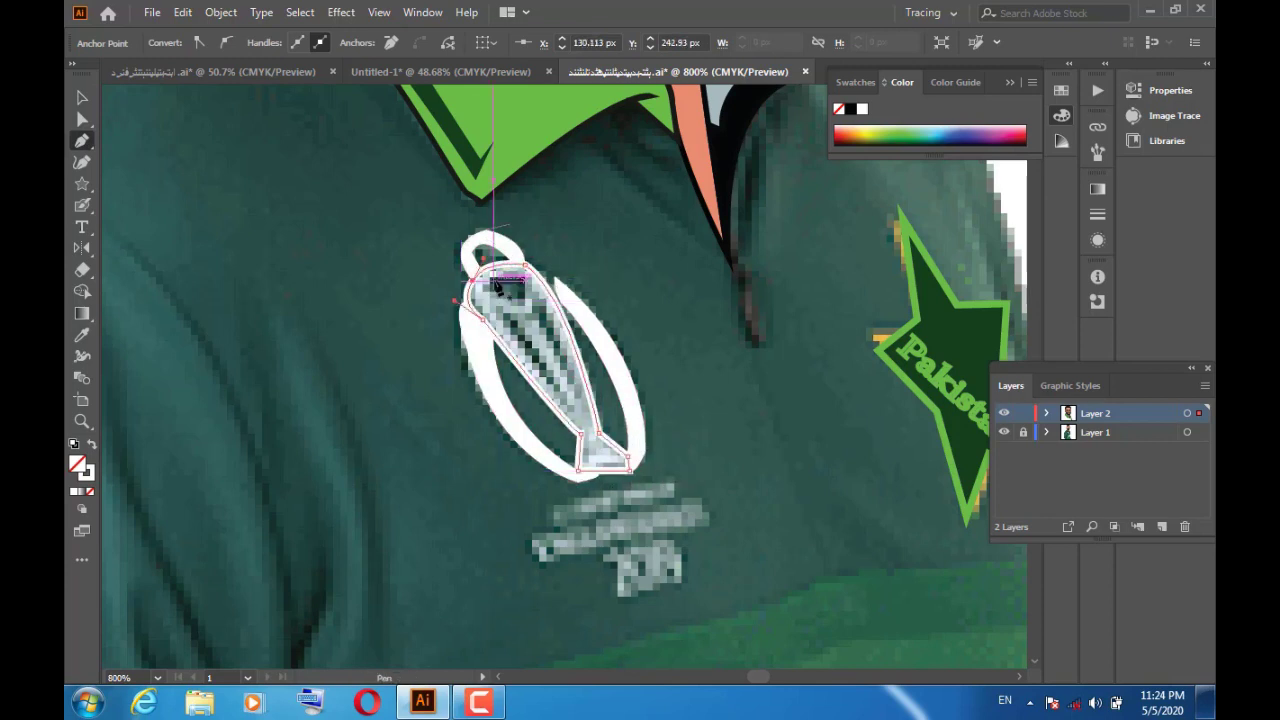
left_click_drag(496, 285, 517, 311)
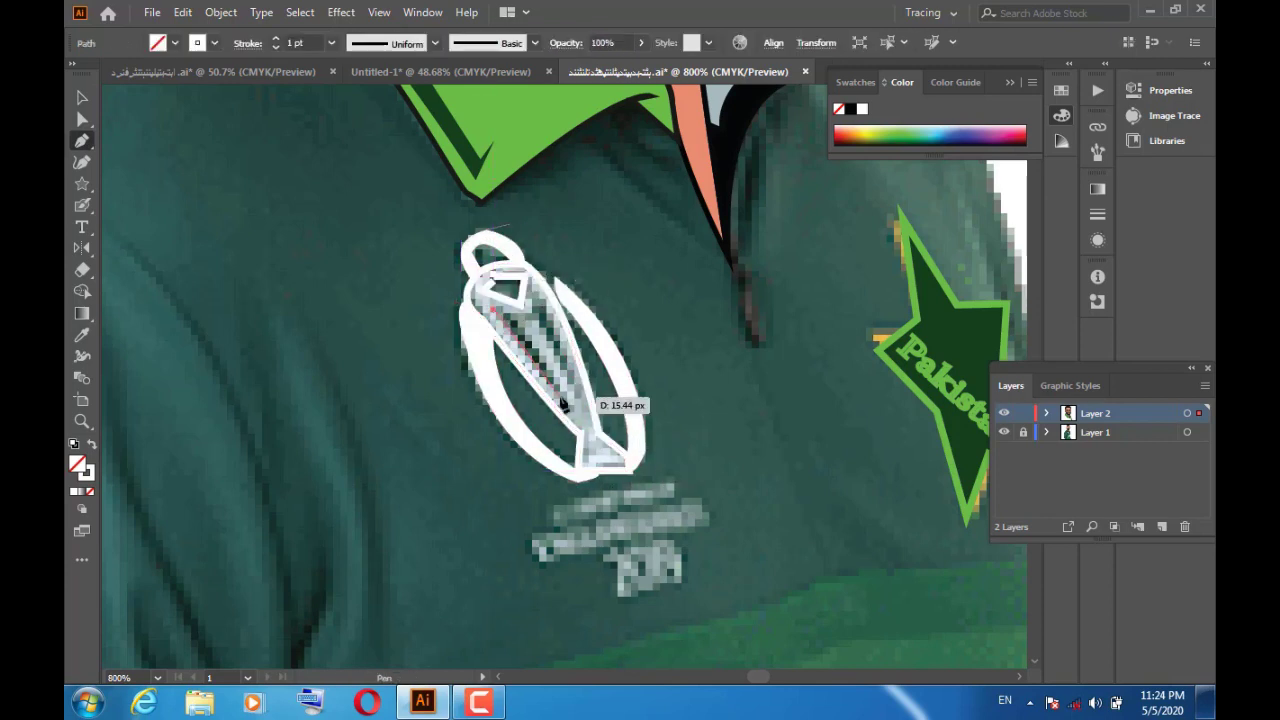
Step: Set the logo outline stroke to 0.5 pt and zoom in on the trophy
left_click(331, 43)
left_click(345, 84)
left_click(239, 245, "ctrl")
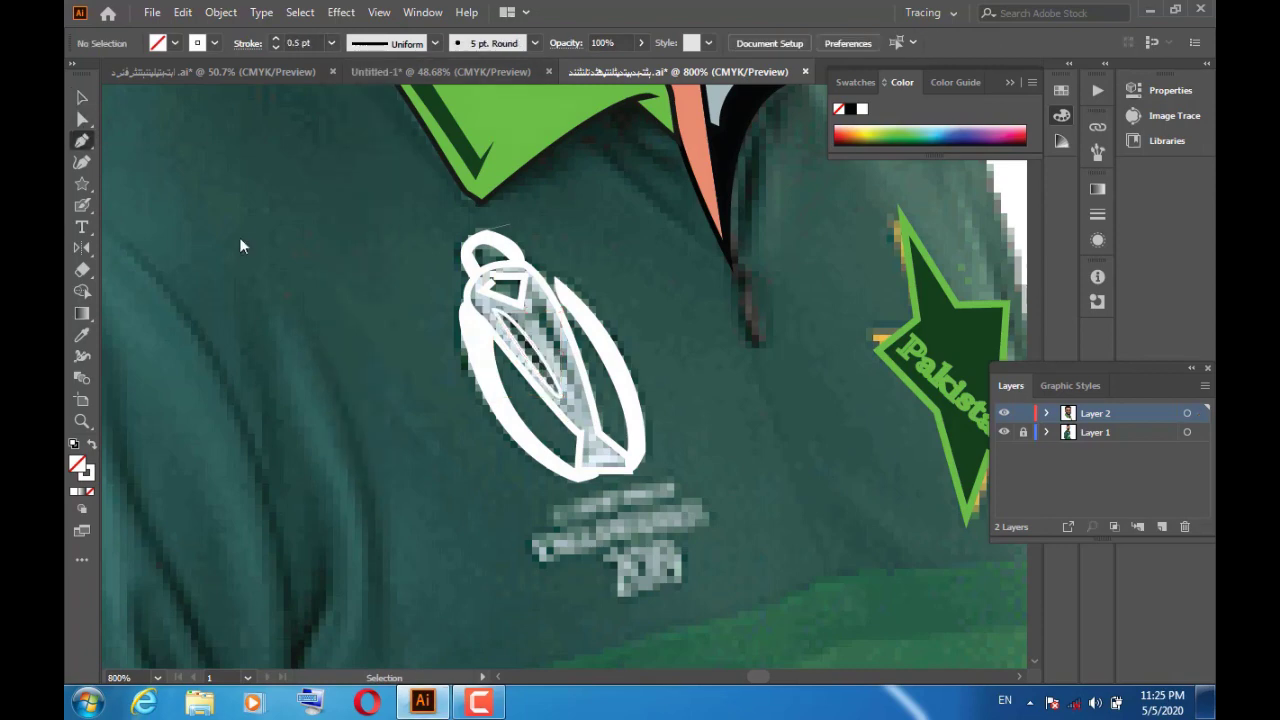
key("z")
left_click_drag(457, 240, 579, 393)
left_click(579, 393)
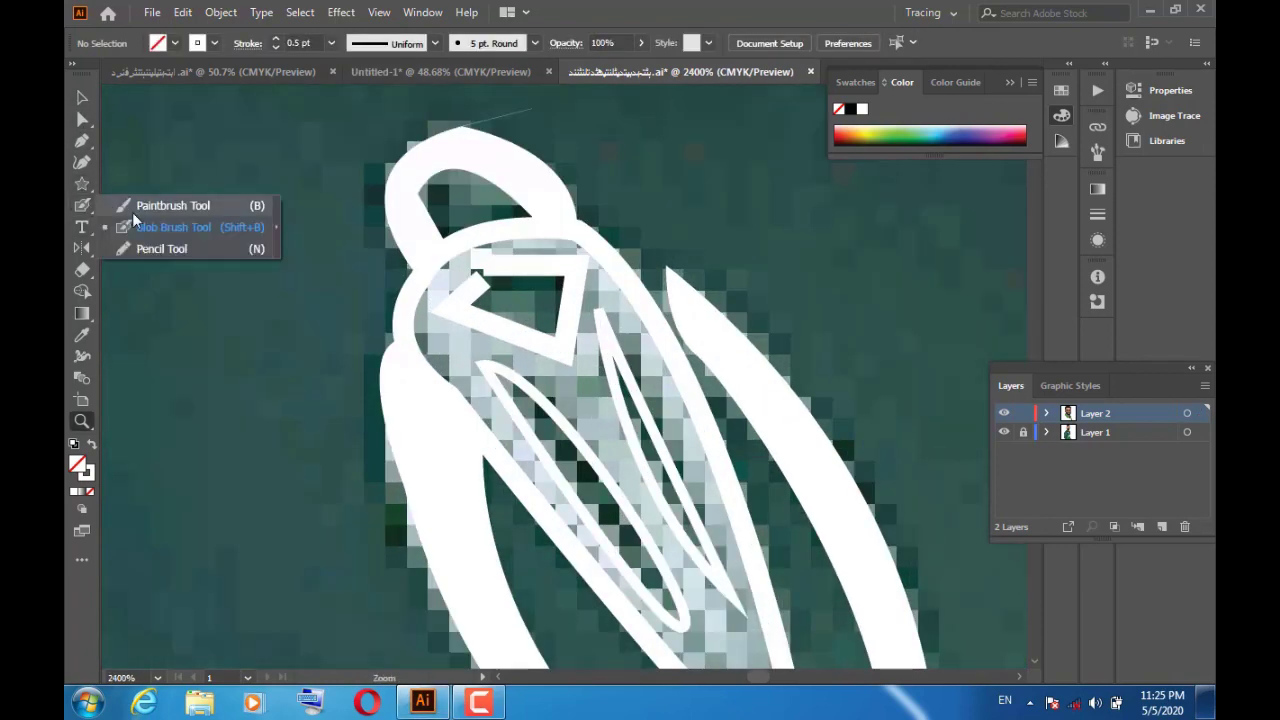
Step: Set the Blob Brush size to 3 pt and start painting over the logo
left_click_drag(82, 205, 130, 226)
double_click(82, 205)
key("Return")
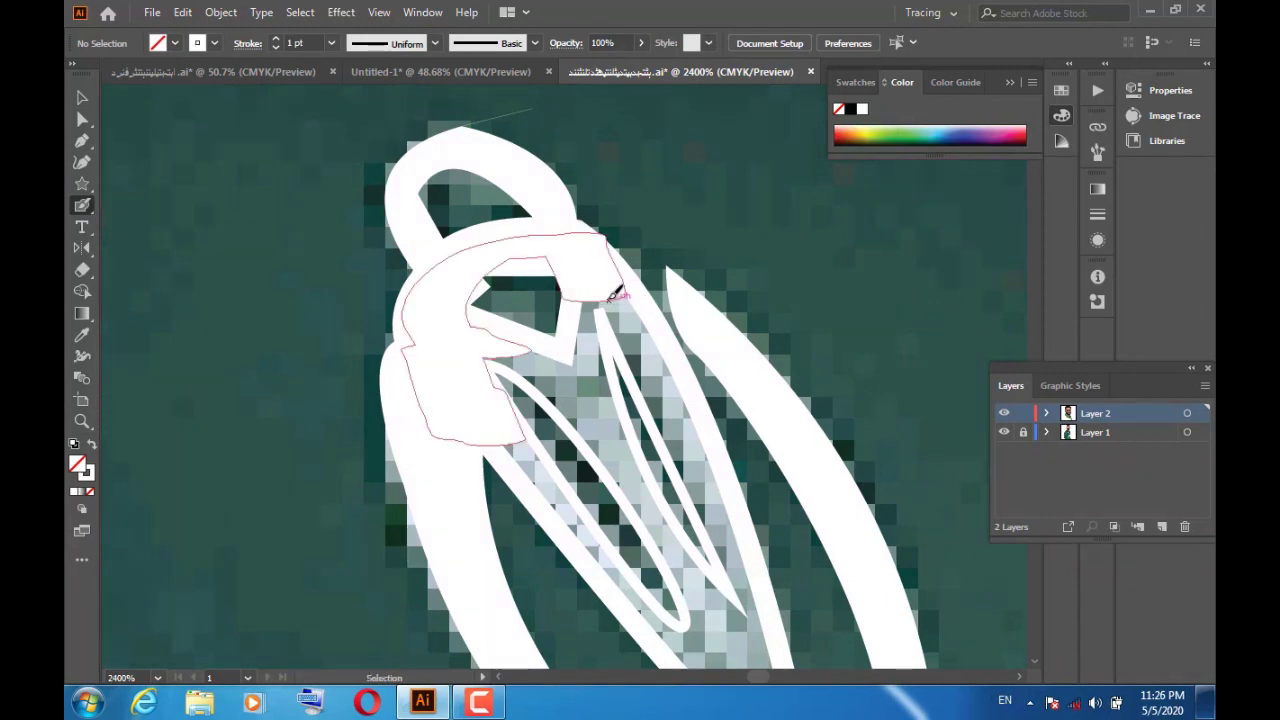
double_click(82, 205)
key("Return")
double_click(82, 205)
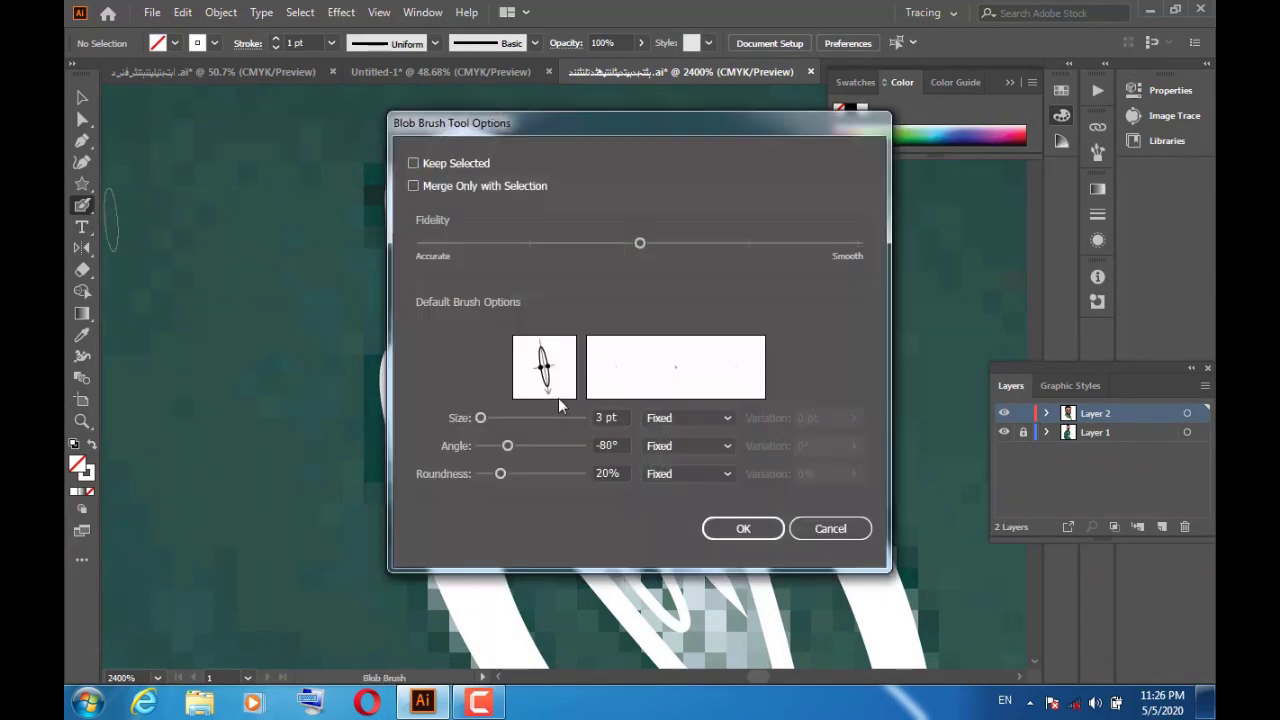
key("Return")
left_click_drag(605, 285, 645, 361)
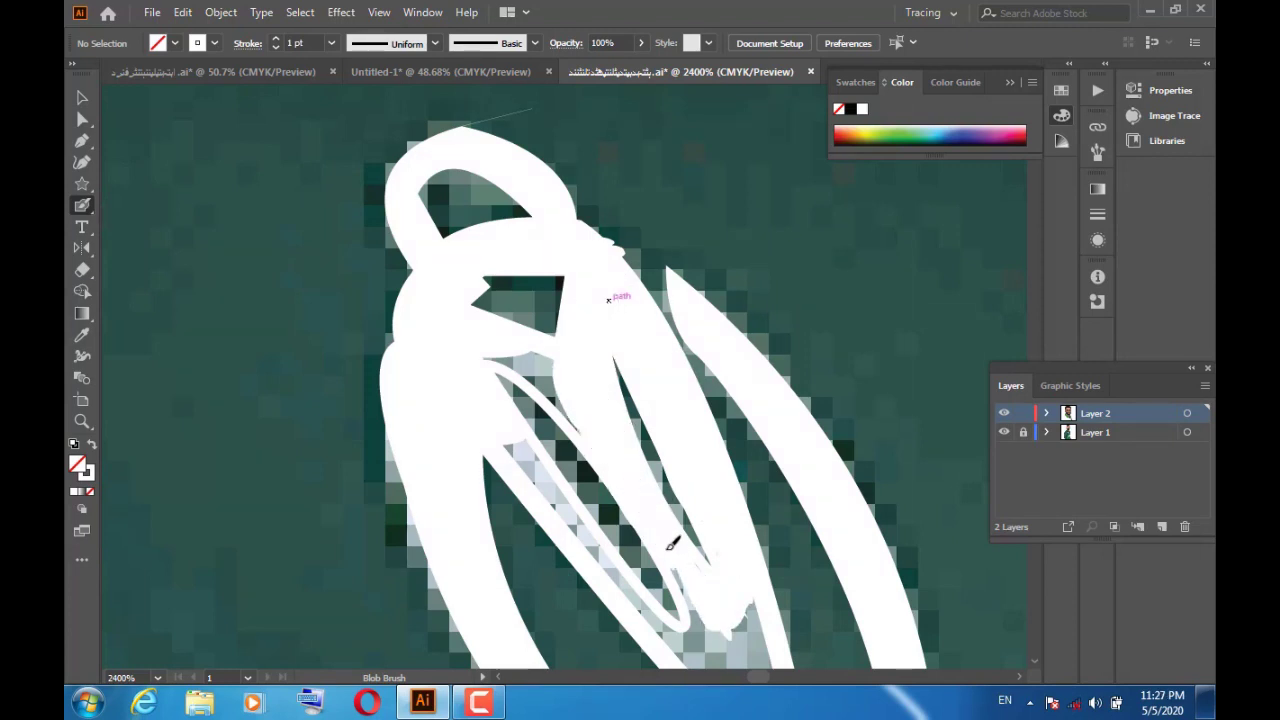
Step: Paint white over the rest of the trophy logo and zoom back out
scroll(508, 342, "down", 2)
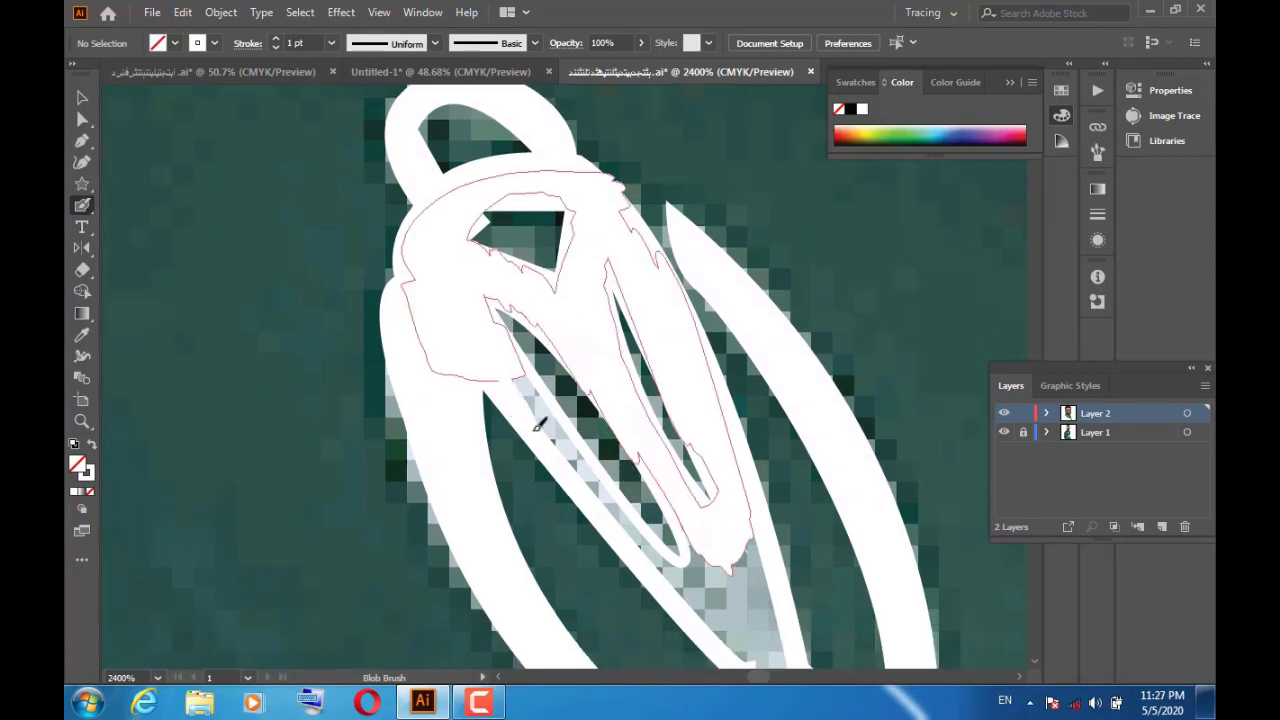
scroll(640, 400, "down", 2)
left_click_drag(770, 448, 860, 610)
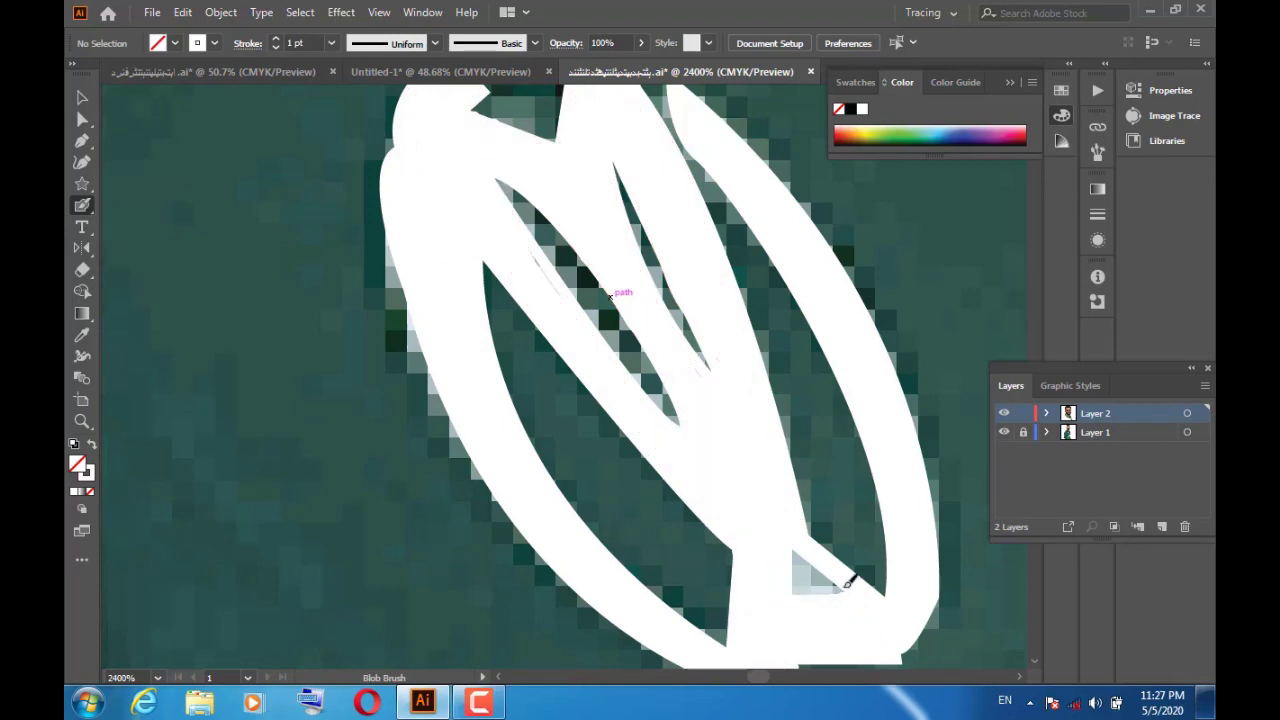
left_click(82, 97)
key("ctrl+minus")
key("ctrl+minus")
key("ctrl+minus")
left_click(1004, 432)
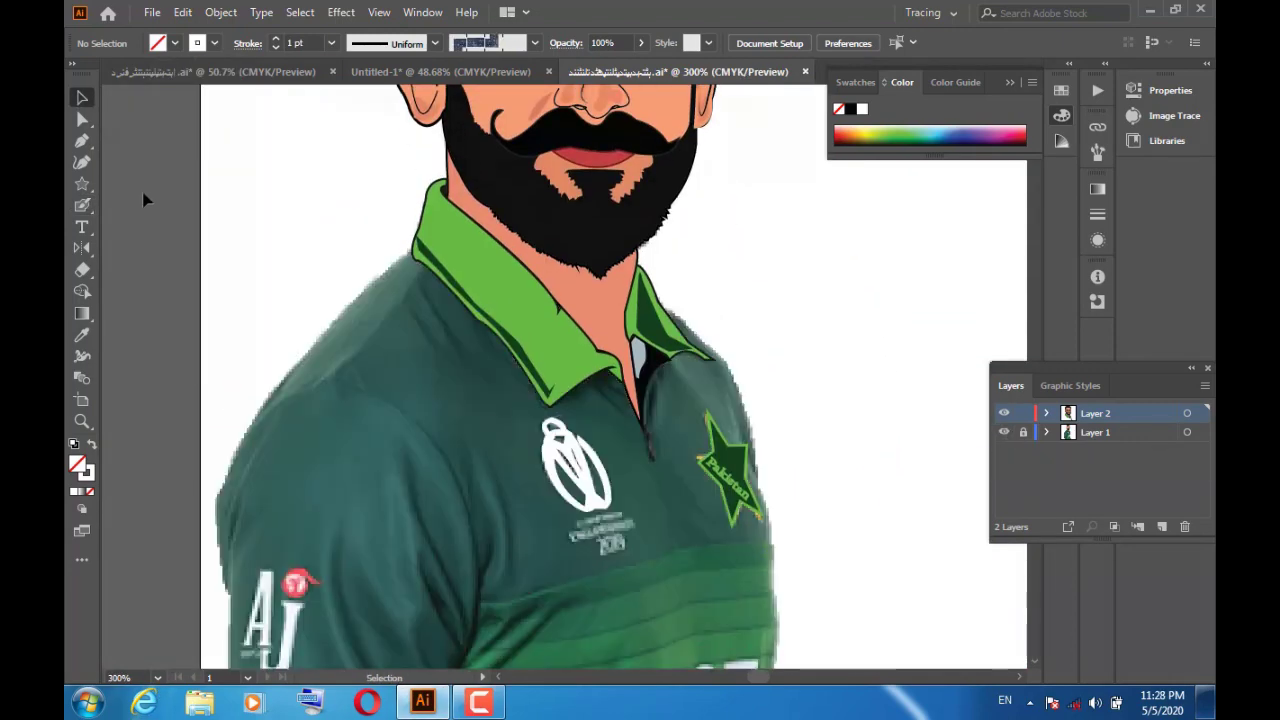
Step: Add the 'World Cup 2019' text line just below the trophy logo
left_click(606, 548)
left_click(82, 226)
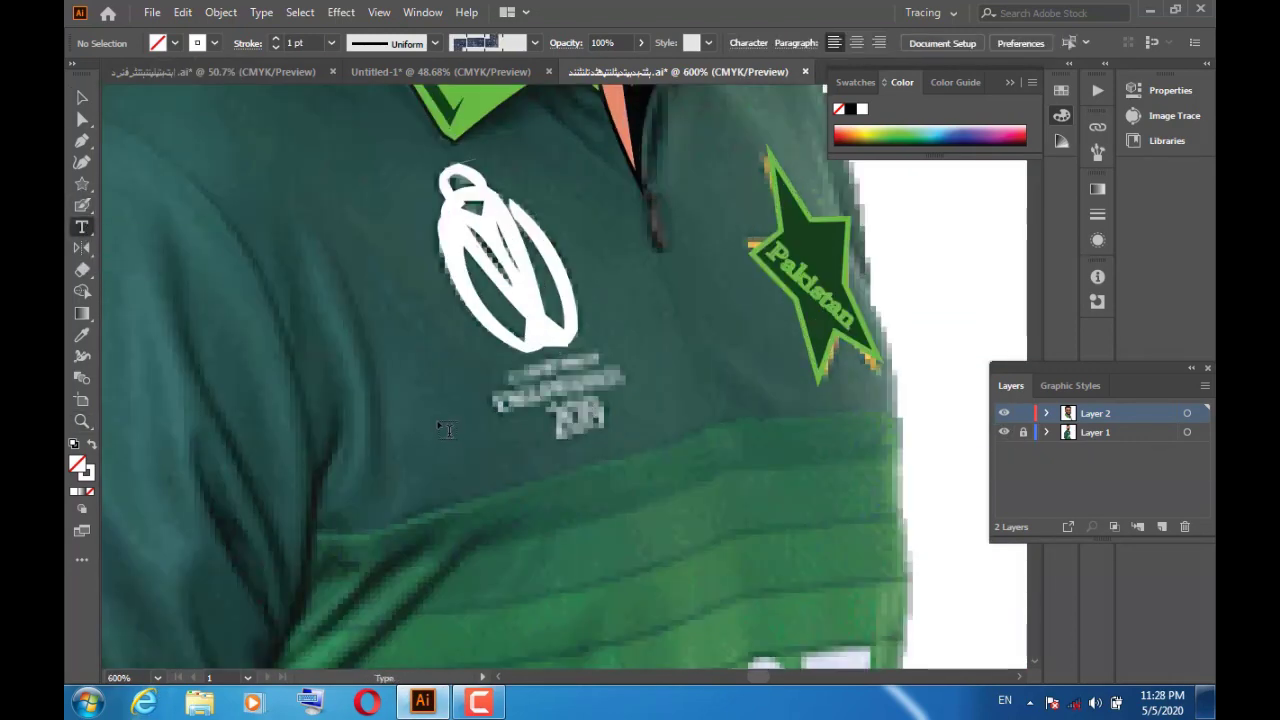
left_click(456, 420)
type("World Cup")
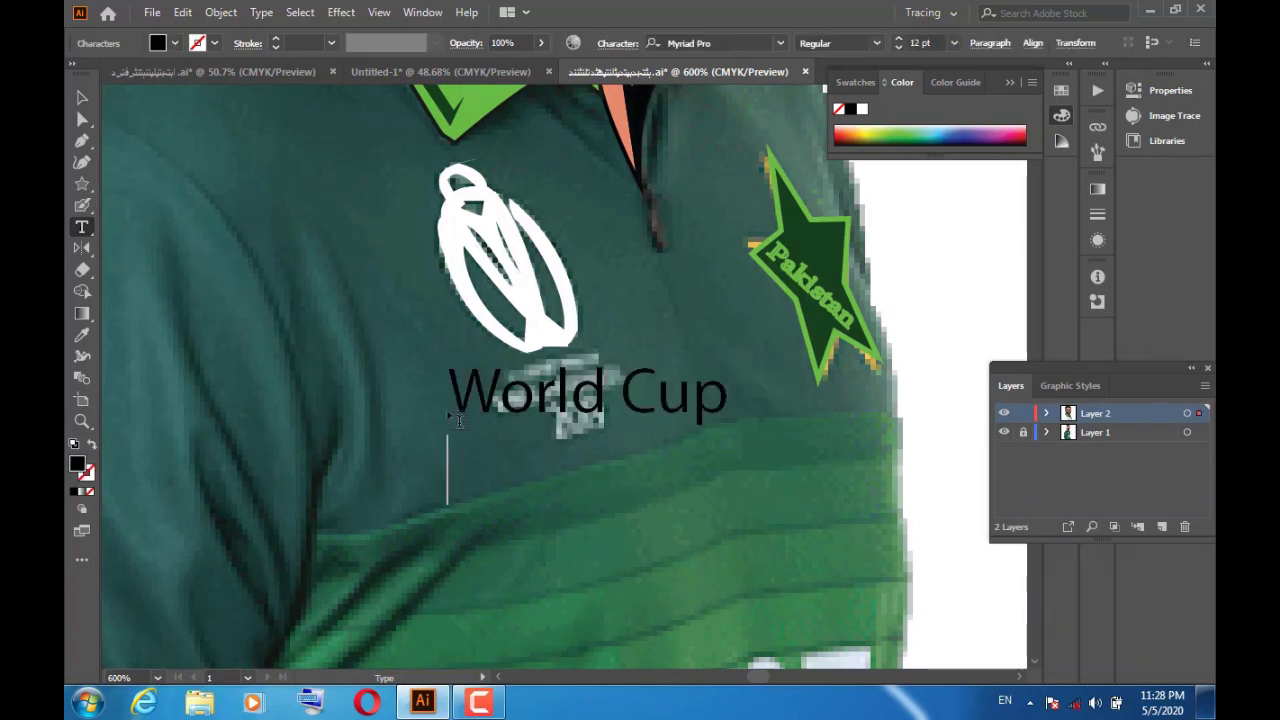
type("2019")
left_click(456, 420)
key("ctrl+z")
left_click(449, 465)
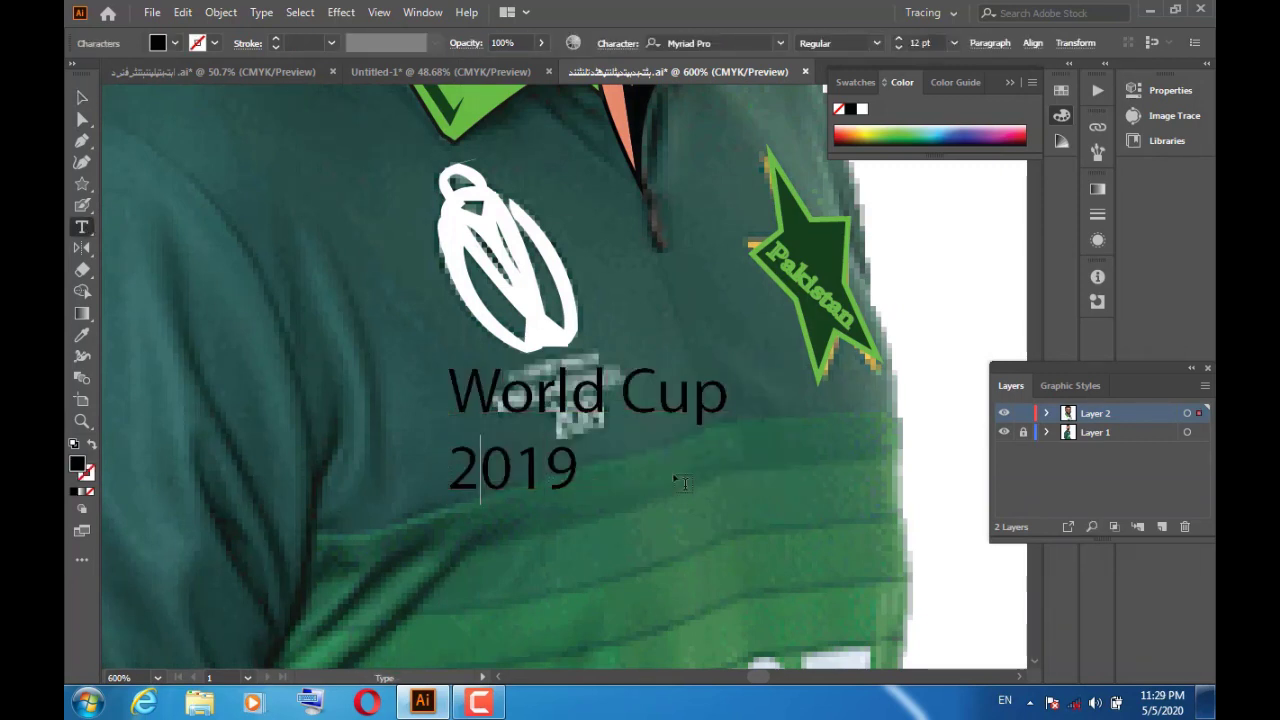
key("Escape")
Step: Rotate the World Cup text about 22° and colour it green, viewing at 300%
left_click(560, 470)
left_click_drag(650, 425, 654, 390)
left_click(91, 443)
double_click(86, 472)
left_click(829, 234)
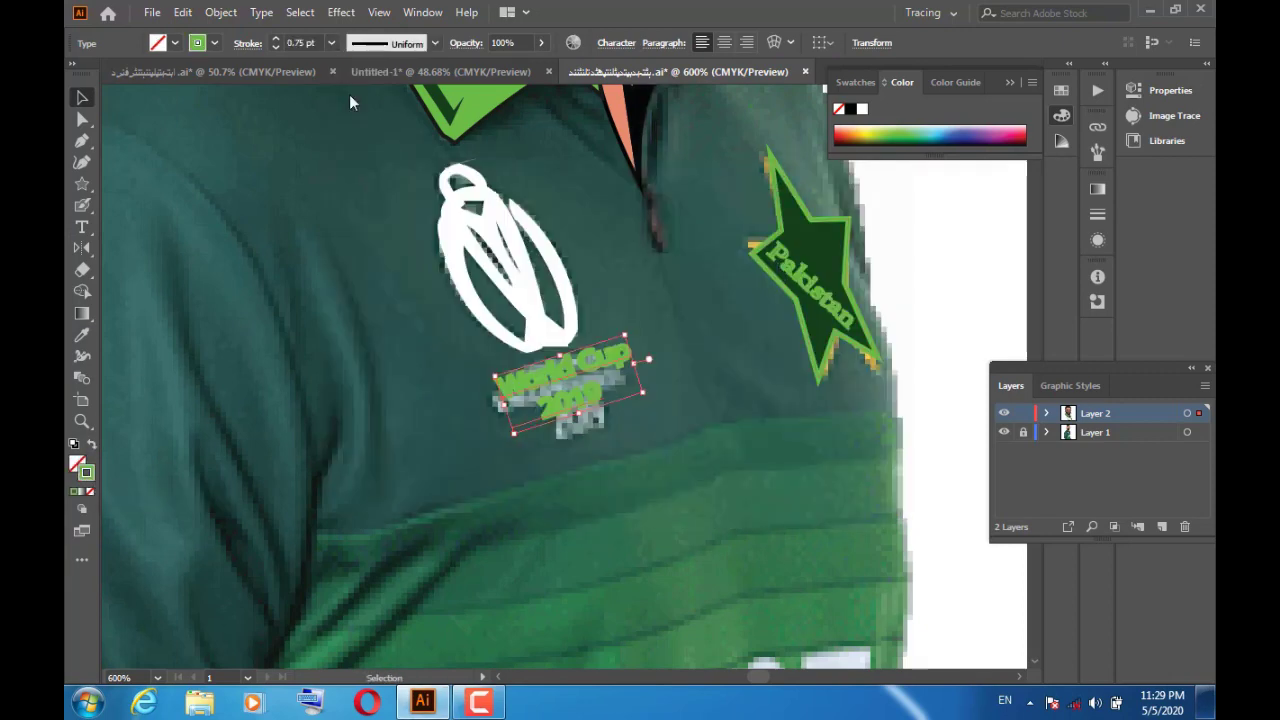
left_click(1004, 432)
left_click(1004, 432)
left_click(157, 677)
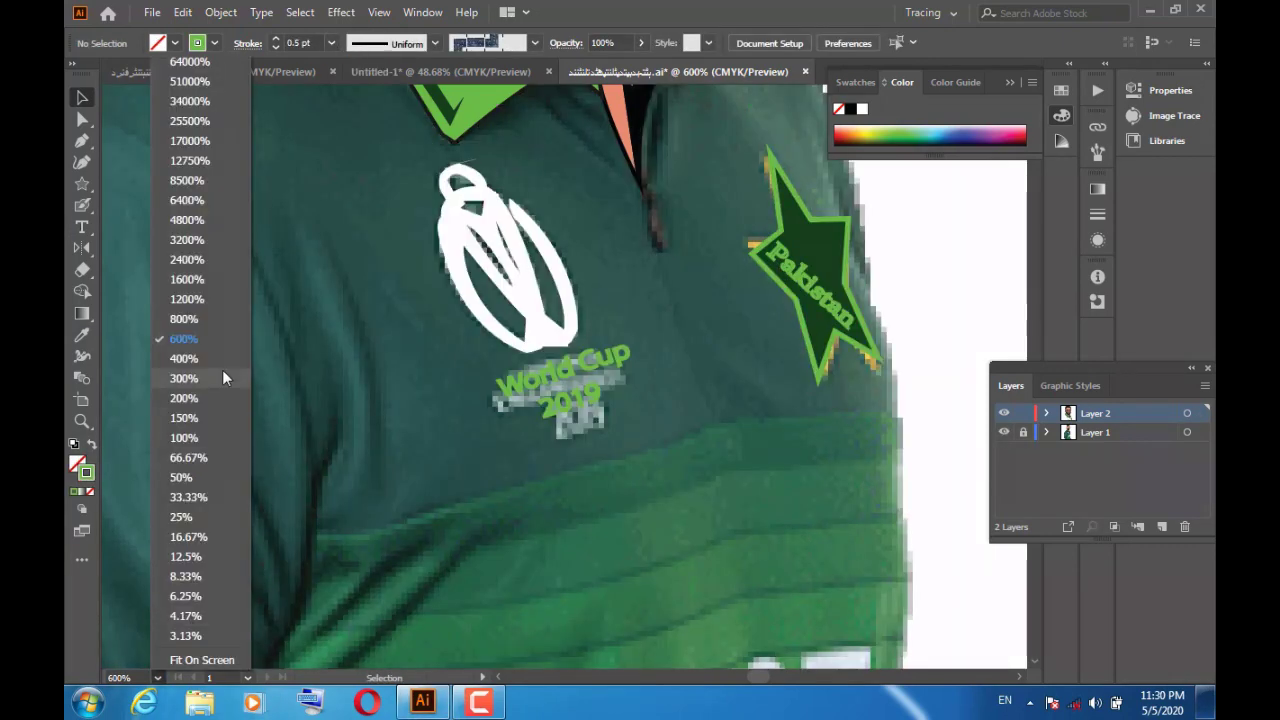
left_click(222, 369)
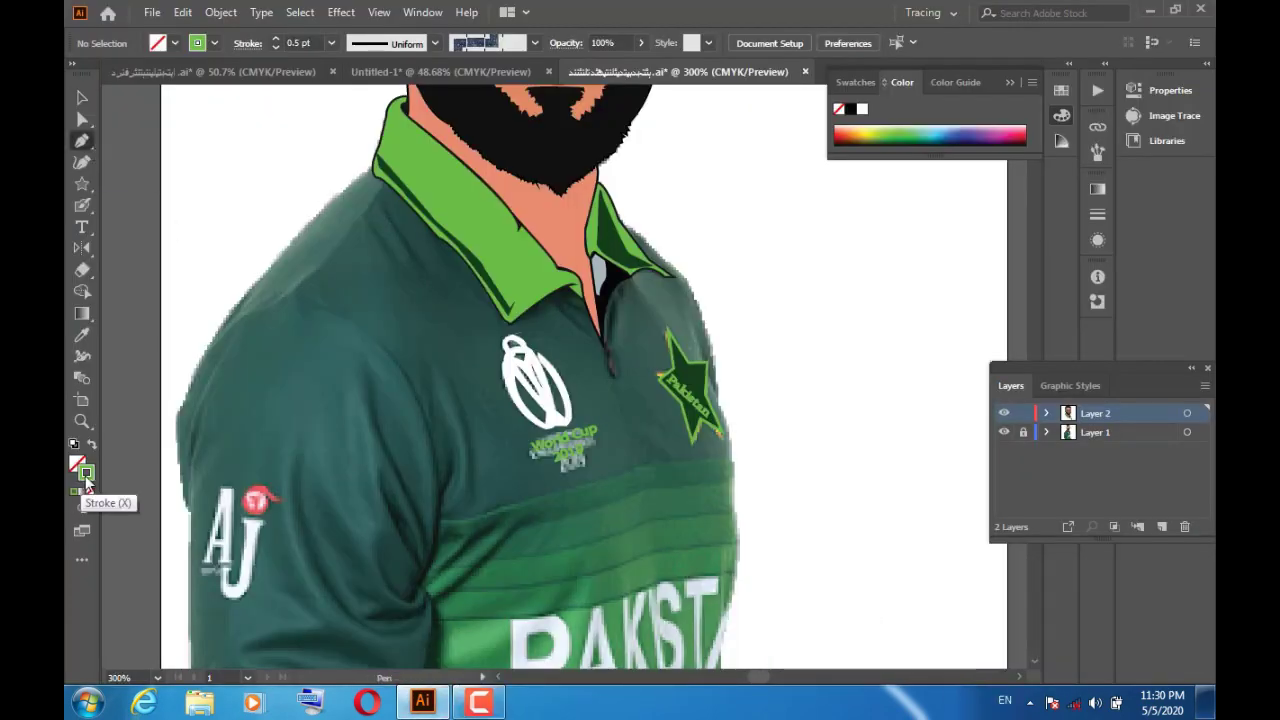
Step: Set the stroke to black and begin a Pen outline down the left arm
double_click(87, 472)
key("Return")
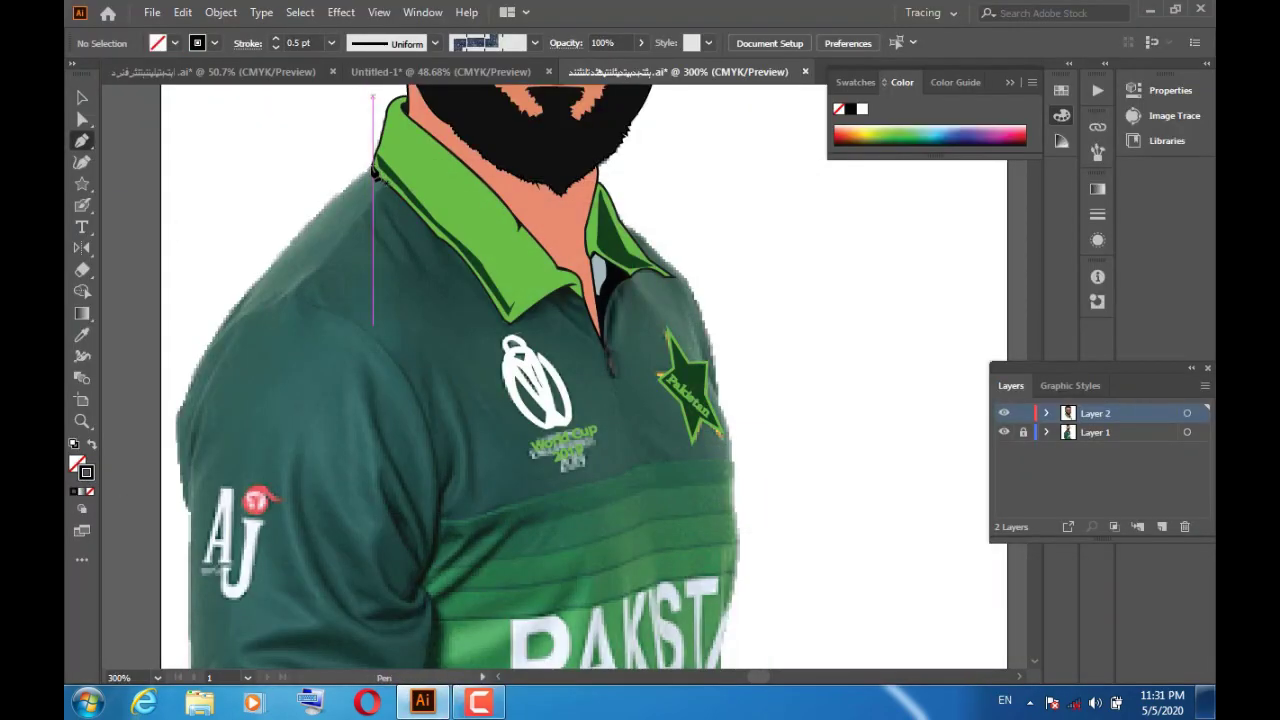
left_click(180, 243)
scroll(186, 300, "down", 5)
left_click(186, 268)
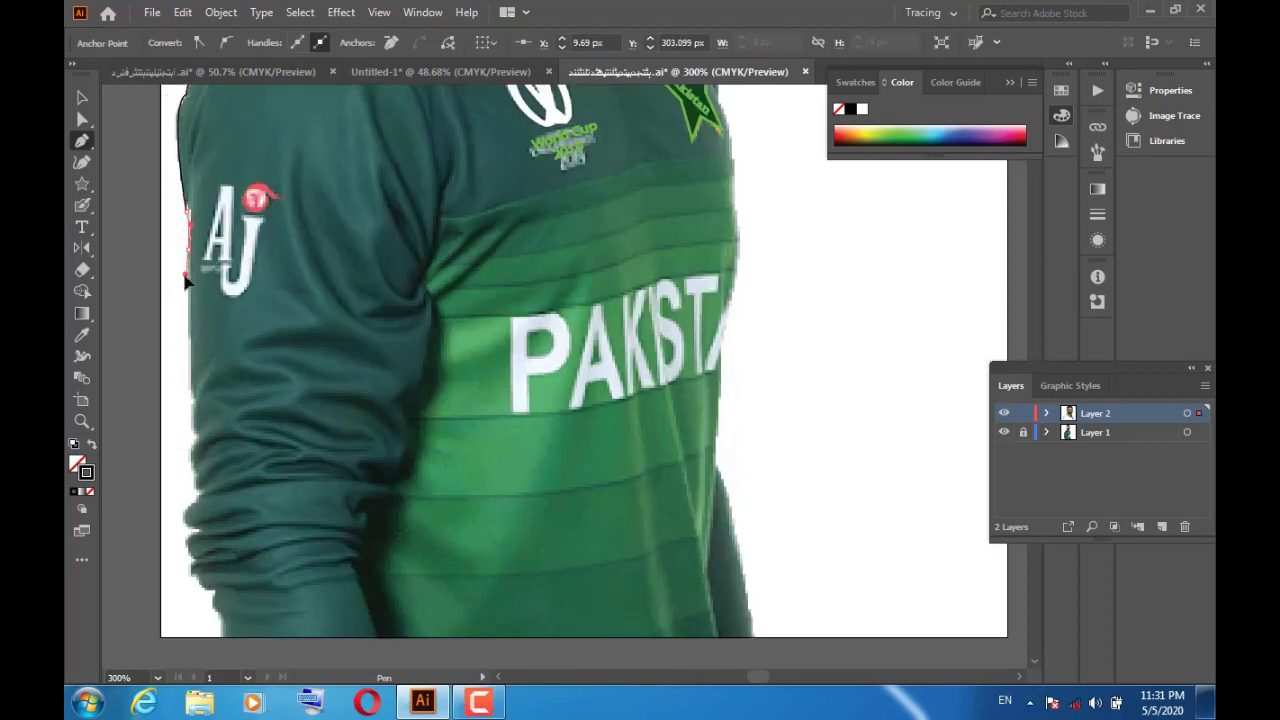
Step: Run the black outline across the jersey bottom, up the right edge and along the collar
left_click(714, 463)
scroll(734, 300, "up", 3)
left_click_drag(734, 362, 720, 310)
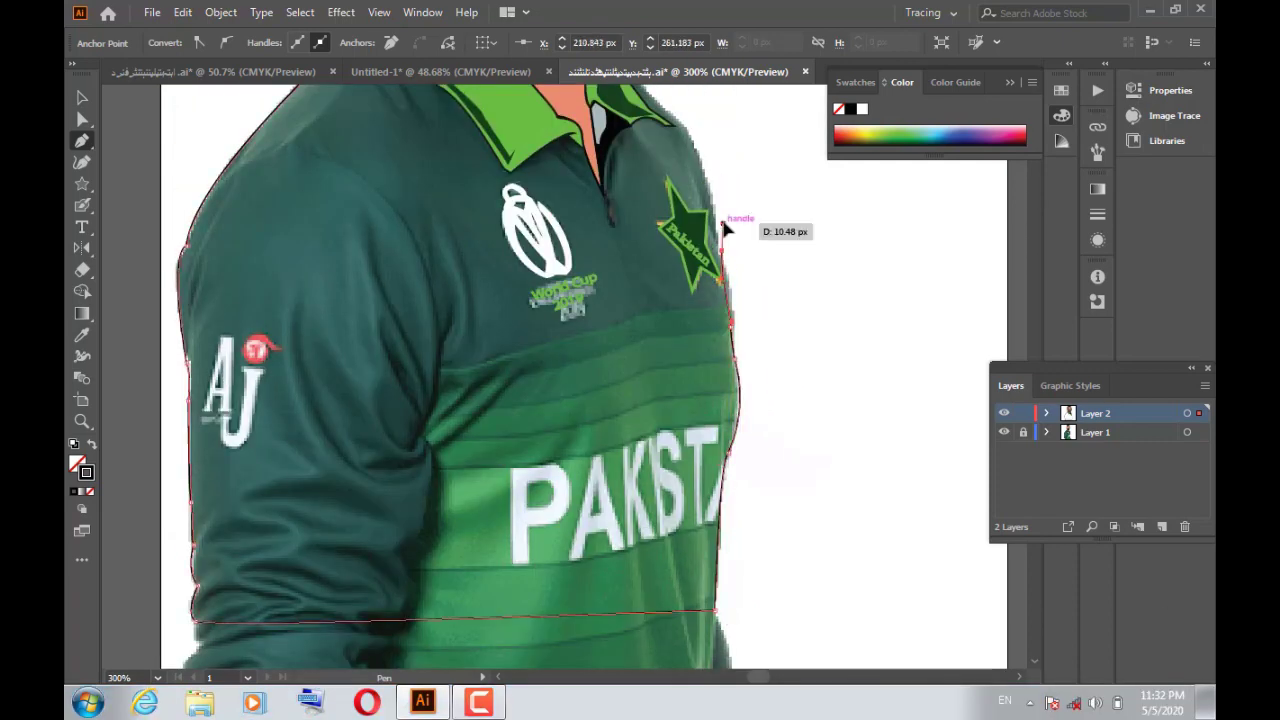
scroll(700, 230, "up", 2)
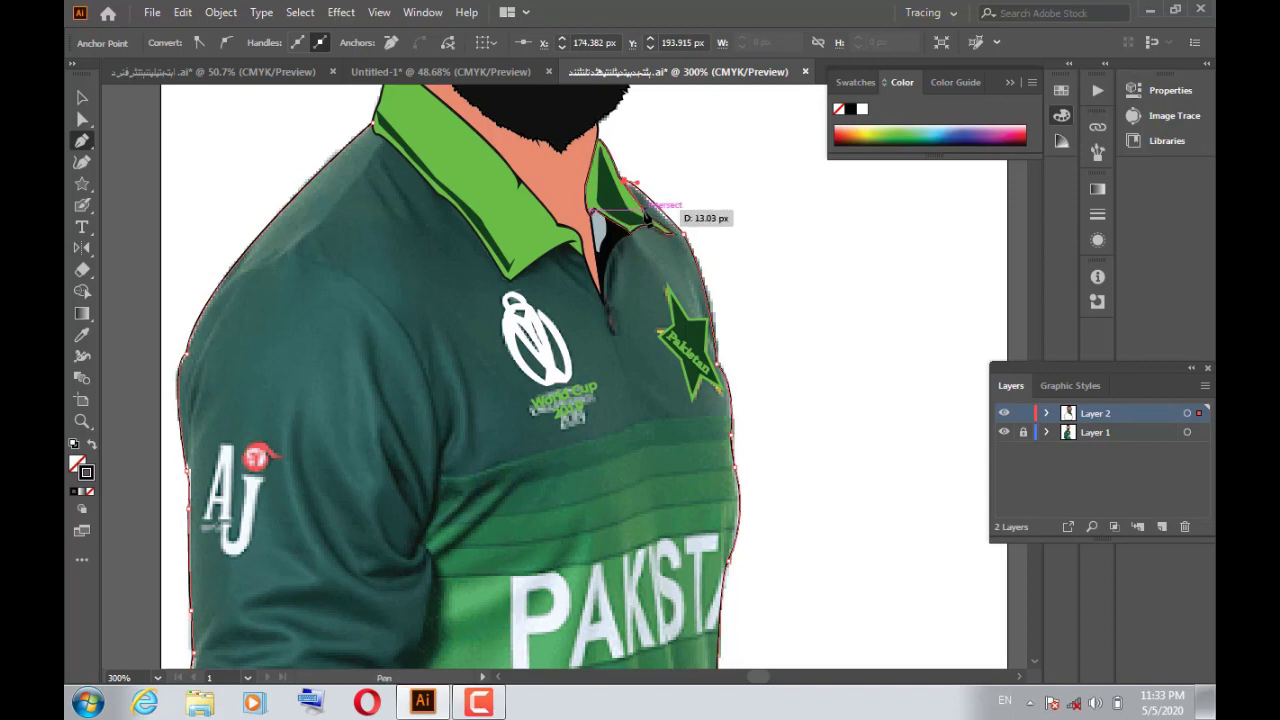
scroll(650, 218, "up", 2)
left_click(578, 400)
left_click_drag(524, 535, 480, 467)
left_click(197, 322)
scroll(300, 300, "left", 3)
left_click(309, 203)
key("ctrl+minus")
key("ctrl+minus")
key("Escape")
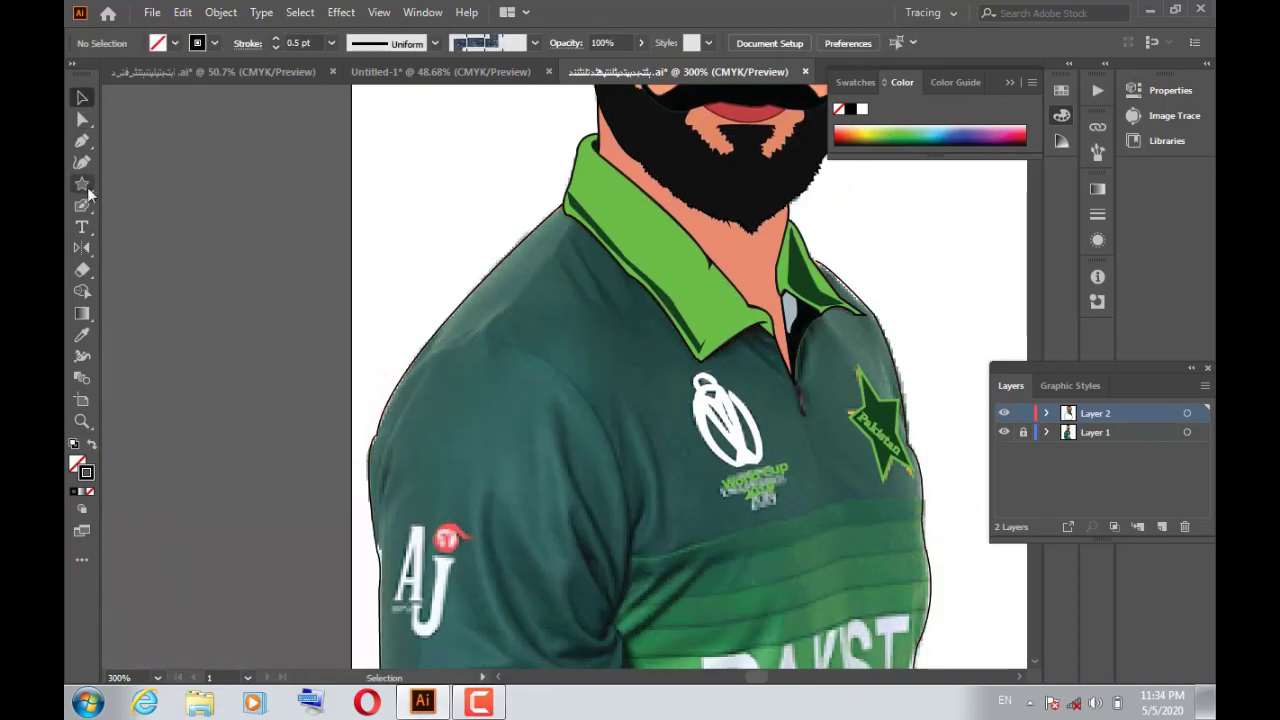
Step: Delete the stray placeholder text and trace the AJ logo's badge shape with the Pen
key("t")
left_click(513, 436)
key("BackSpace")
key("p")
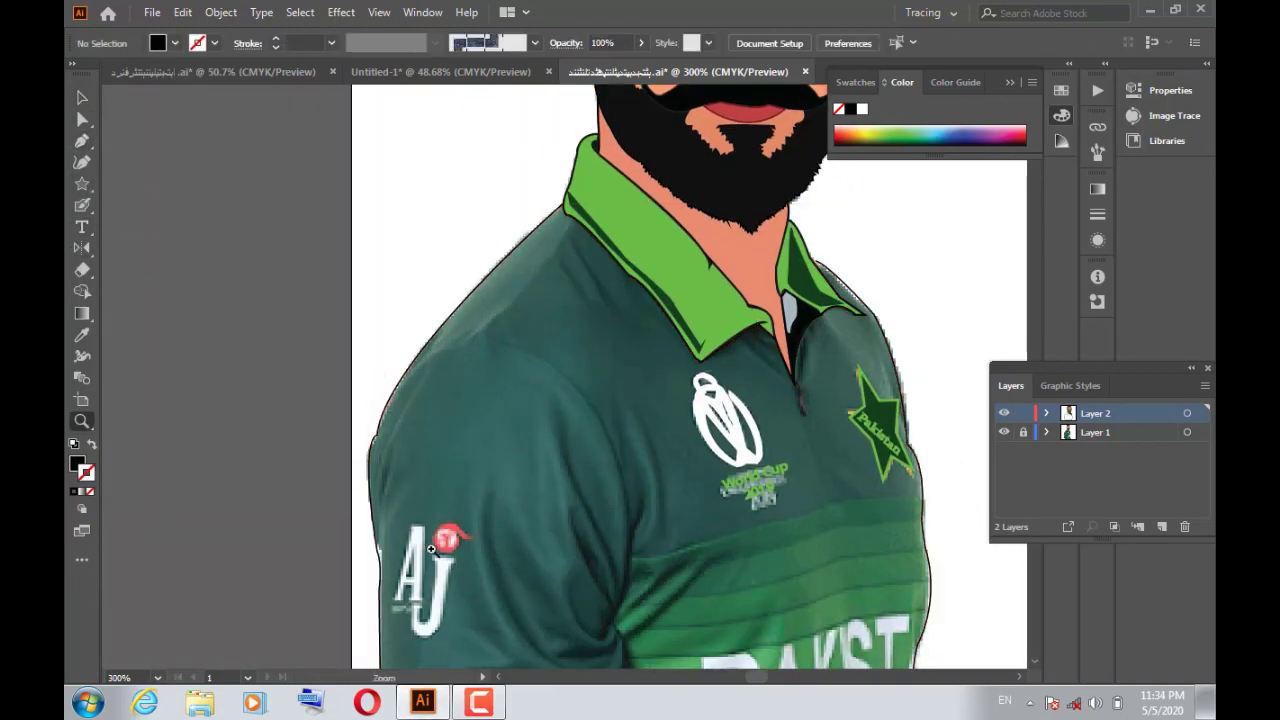
scroll(380, 650, "up", 2)
left_click(434, 422)
left_click(497, 137)
left_click(557, 137)
left_click(537, 422)
left_click(547, 425)
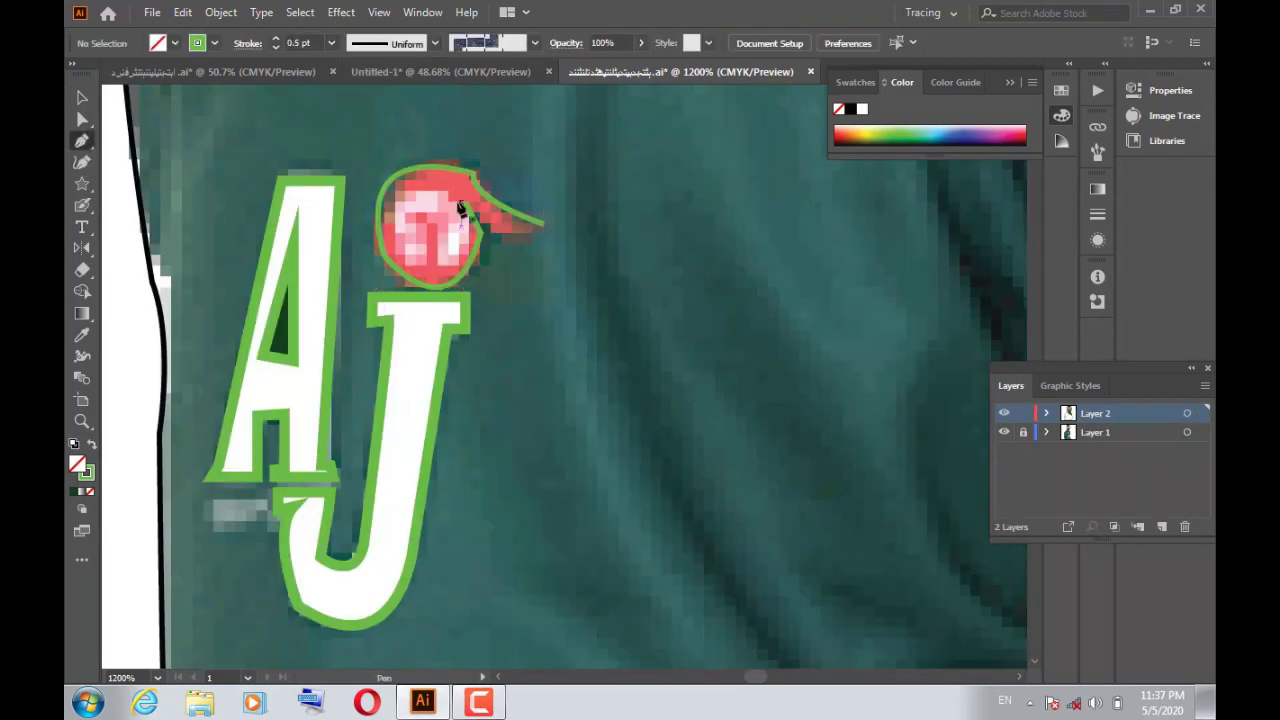
left_click(460, 208)
Step: Colour the badge red and draw a white T shape inside it
key("v")
double_click(87, 469)
left_click(829, 234)
left_click_drag(459, 243, 463, 246)
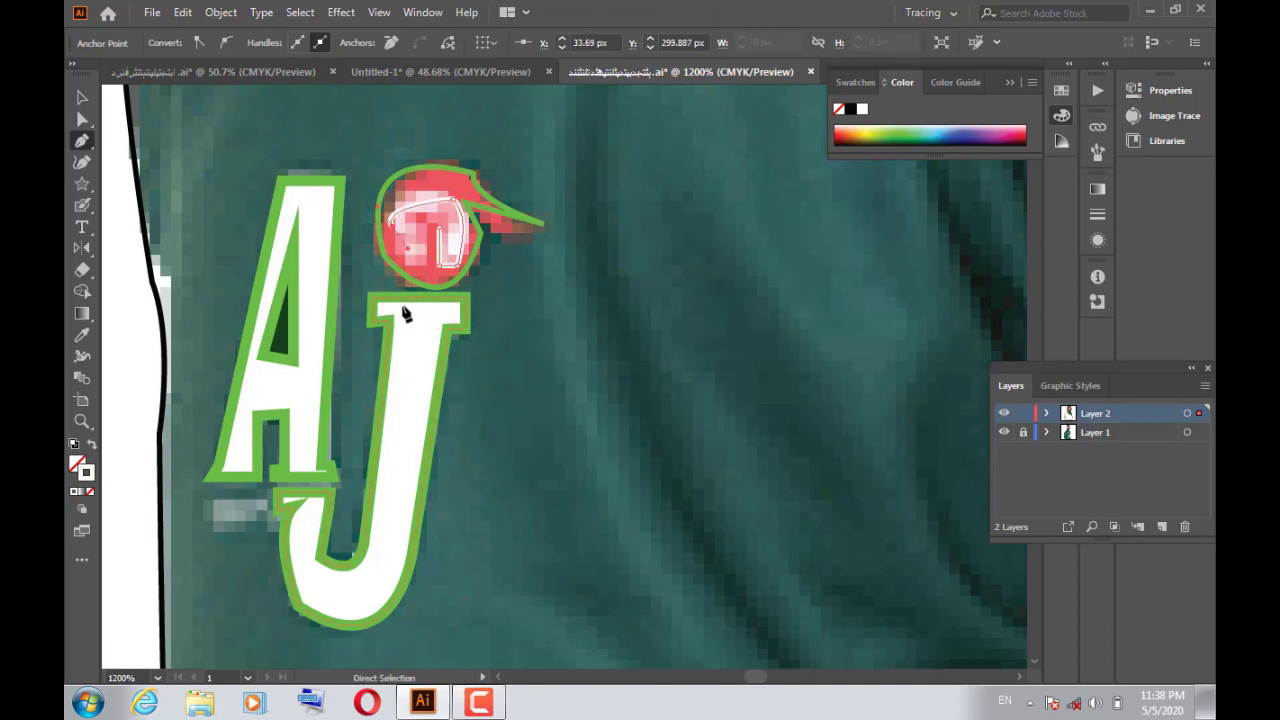
left_click(413, 230)
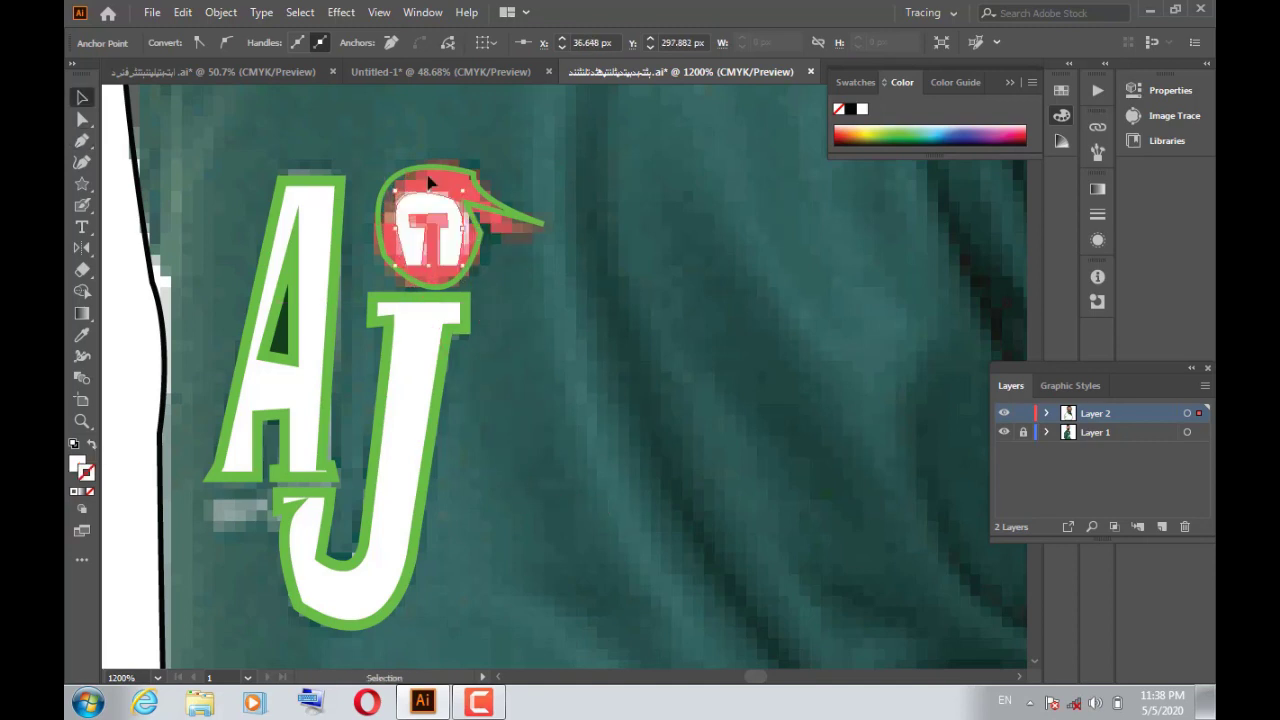
double_click(87, 469)
left_click(829, 234)
Step: Draw a red ellipse for the ball, then zoom in on the PAKISTAN lettering
left_click_drag(82, 184, 179, 210)
left_click_drag(197, 495, 265, 545)
left_click(157, 677)
left_click(210, 442)
key("z")
left_click(785, 490)
left_click(84, 97)
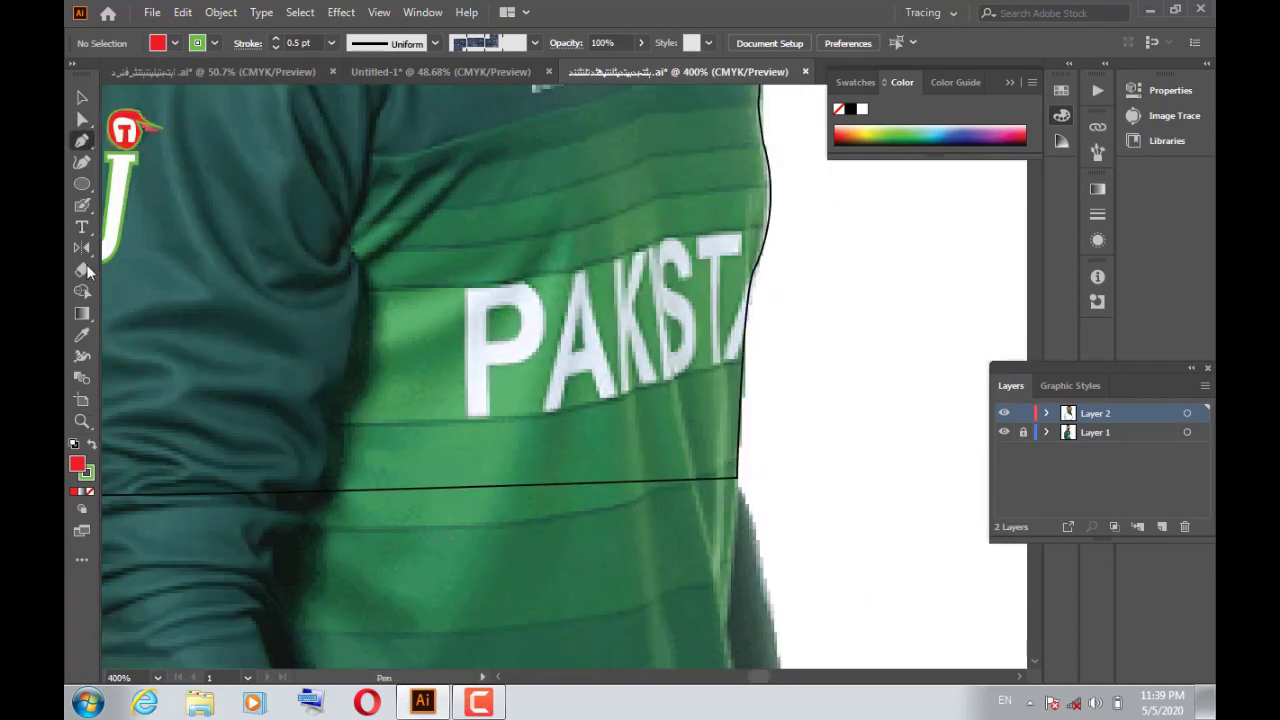
left_click(82, 227)
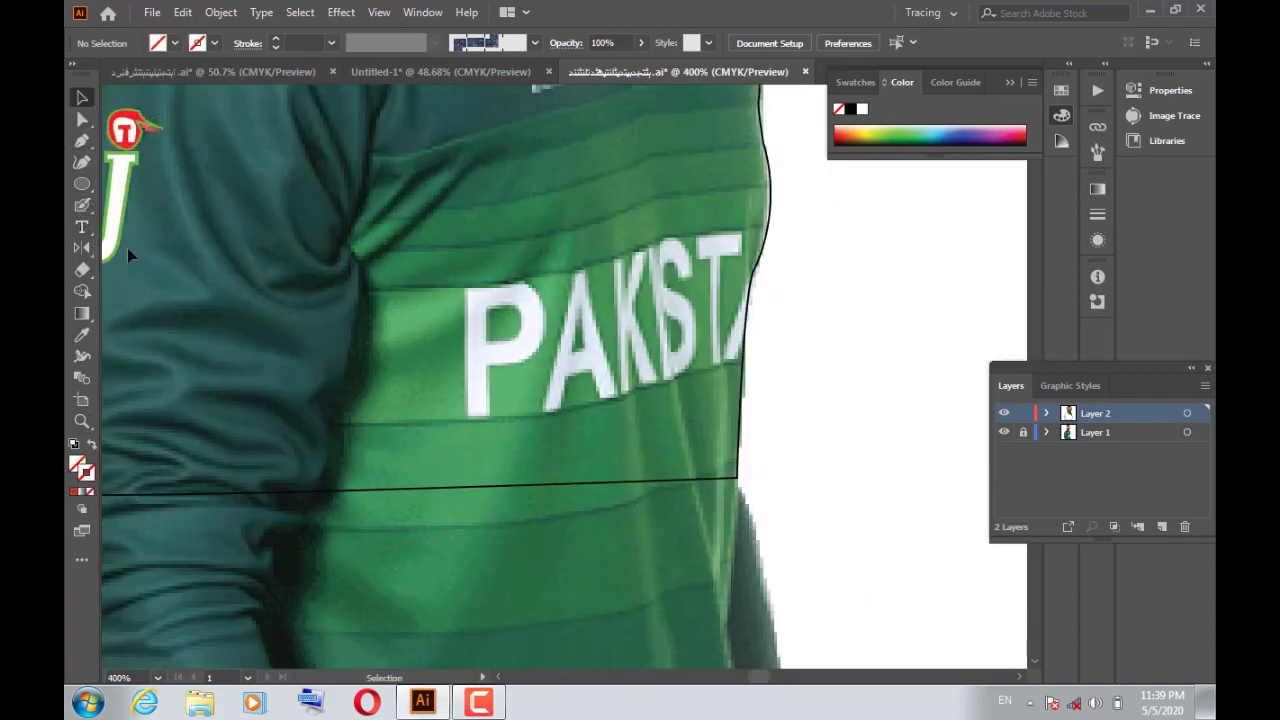
Step: Add PAKISTAN text on the chest, scaled and tilted over the original lettering
left_click(411, 340)
type("PAKISTAN")
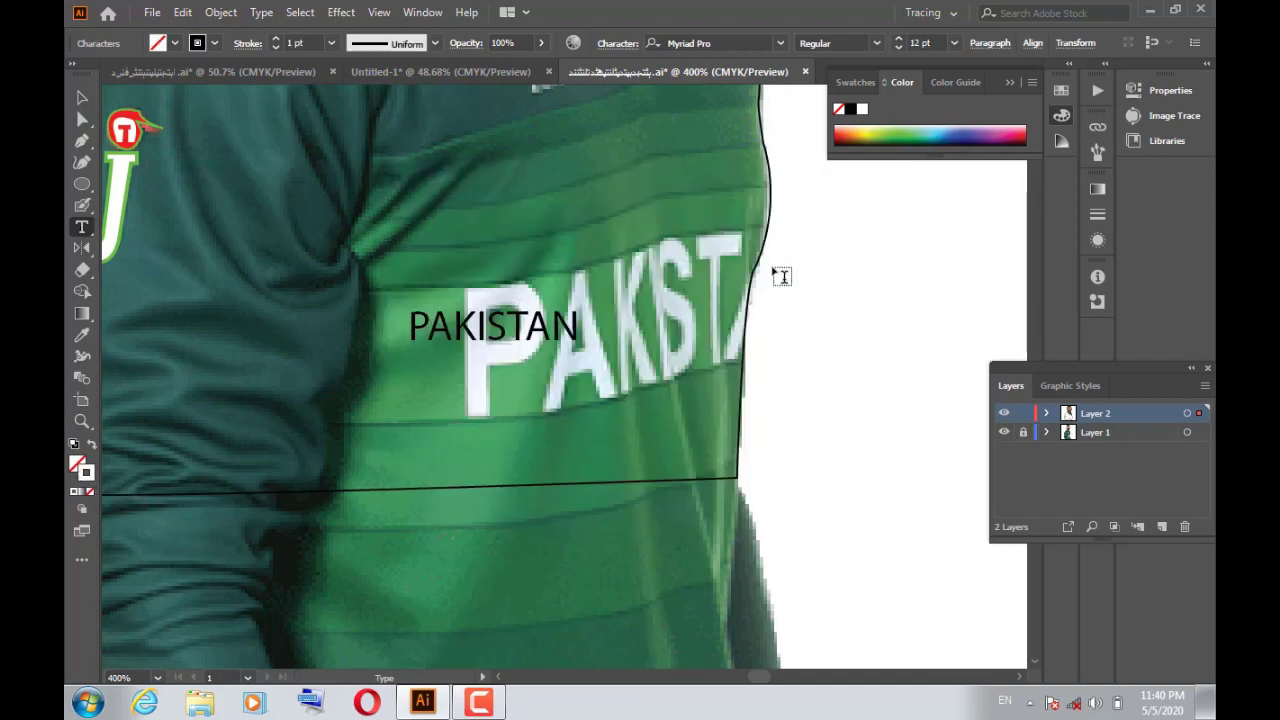
key("Escape")
key("v")
left_click_drag(408, 350, 400, 455)
left_click_drag(765, 445, 757, 357)
left_click_drag(580, 440, 578, 449)
left_click_drag(578, 242, 569, 225)
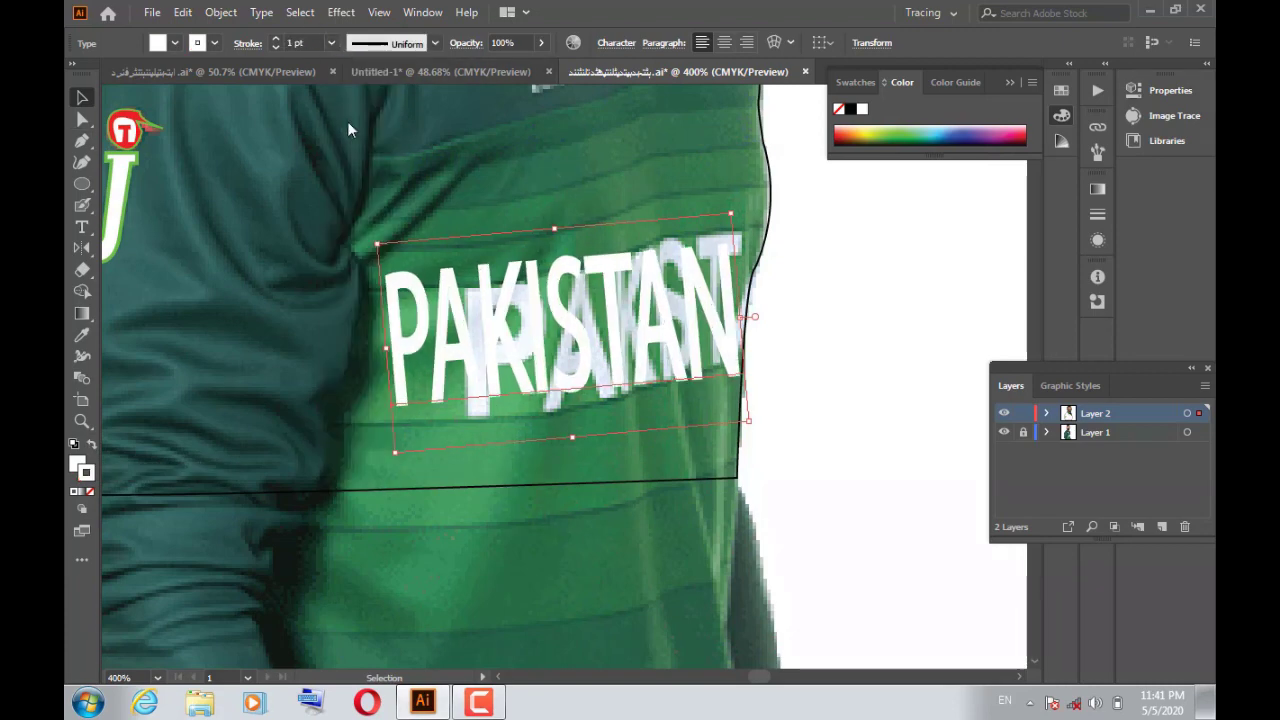
left_click(820, 381)
Step: Choose the outline colour and stroke weight for the seam line
double_click(84, 470)
left_click(714, 440)
left_click(331, 43)
left_click(357, 145)
Step: Draw a curved black seam line from the shoulder along the arm fold
key("p")
left_click_drag(315, 412, 338, 390)
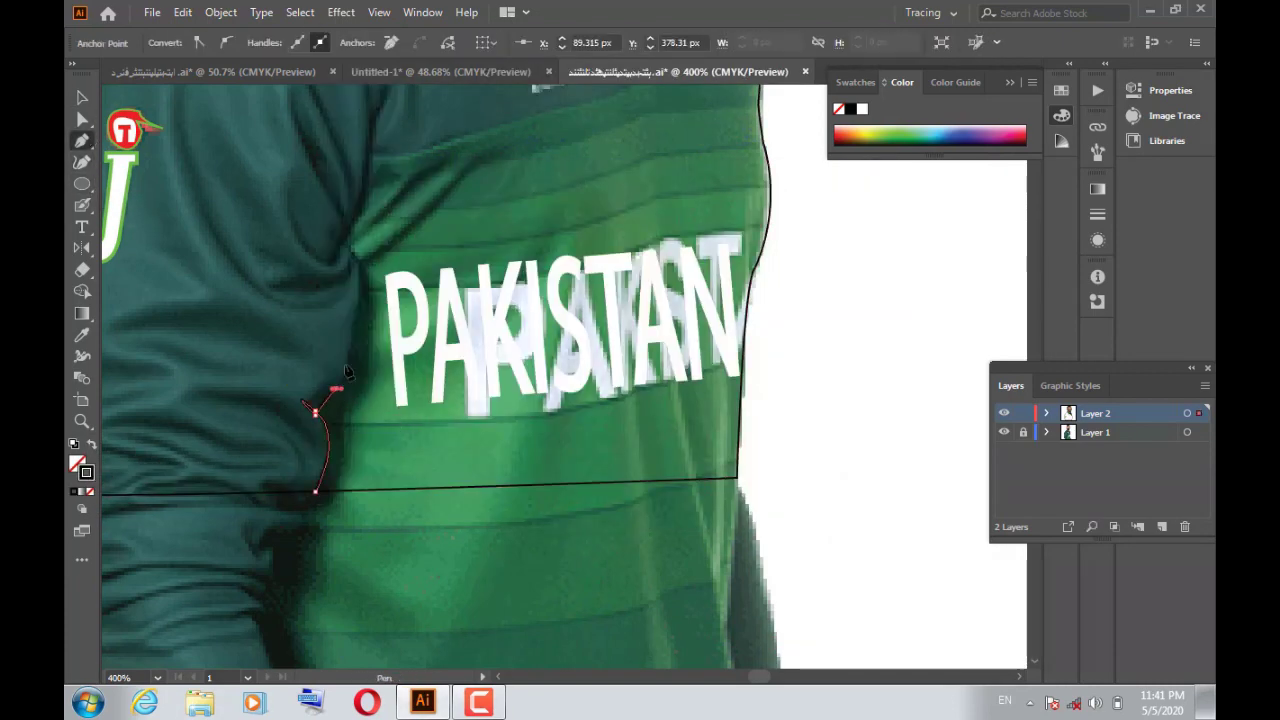
scroll(368, 203, "up", 3)
scroll(368, 203, "left", 3)
scroll(368, 203, "up", 3)
left_click_drag(448, 395, 333, 370)
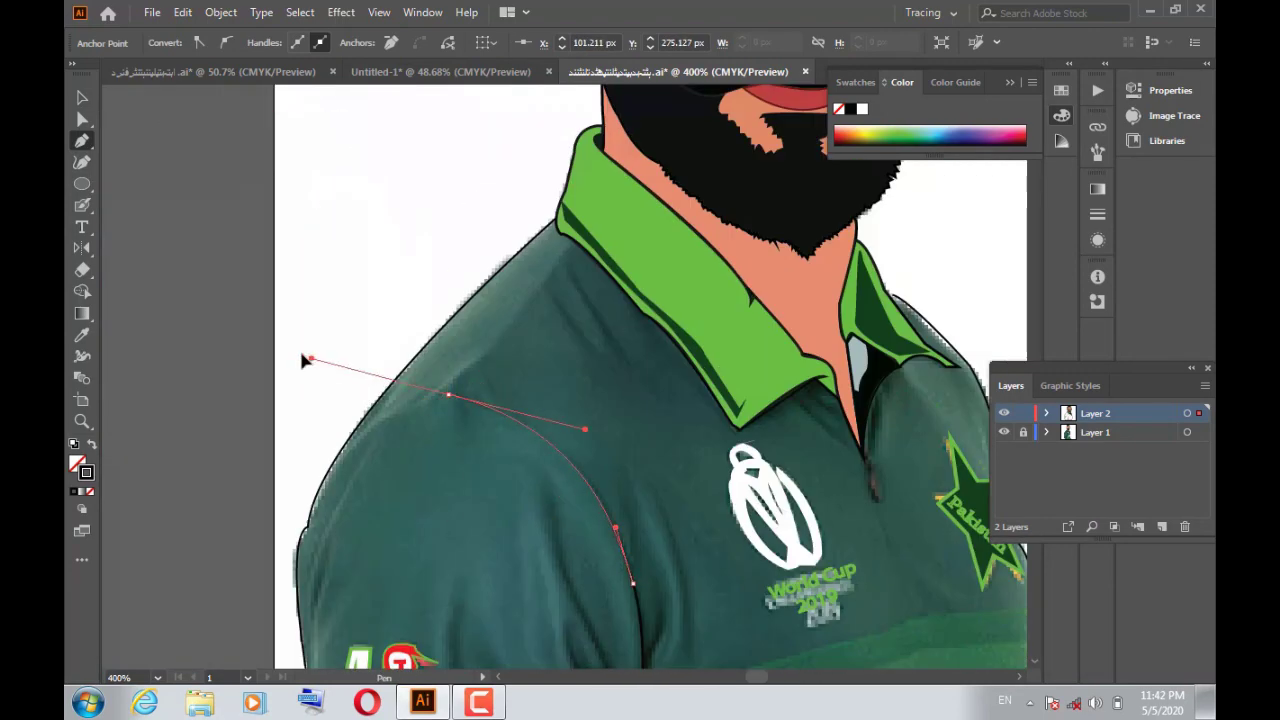
key("v")
double_click(86, 472)
key("Return")
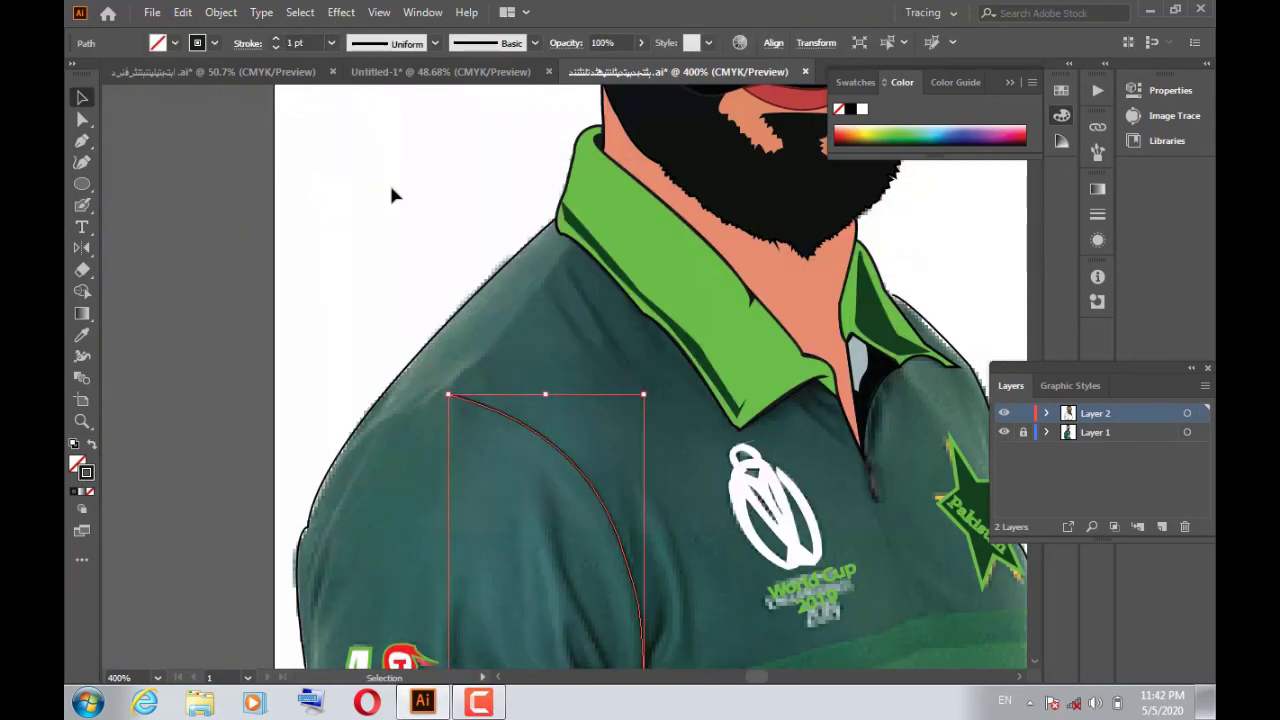
left_click(391, 194)
Step: Trace the chest band as a closed curved shape and adjust its stacking order
scroll(391, 194, "down", 5)
scroll(650, 380, "down", 2)
scroll(650, 380, "right", 3)
key("p")
left_click(505, 428)
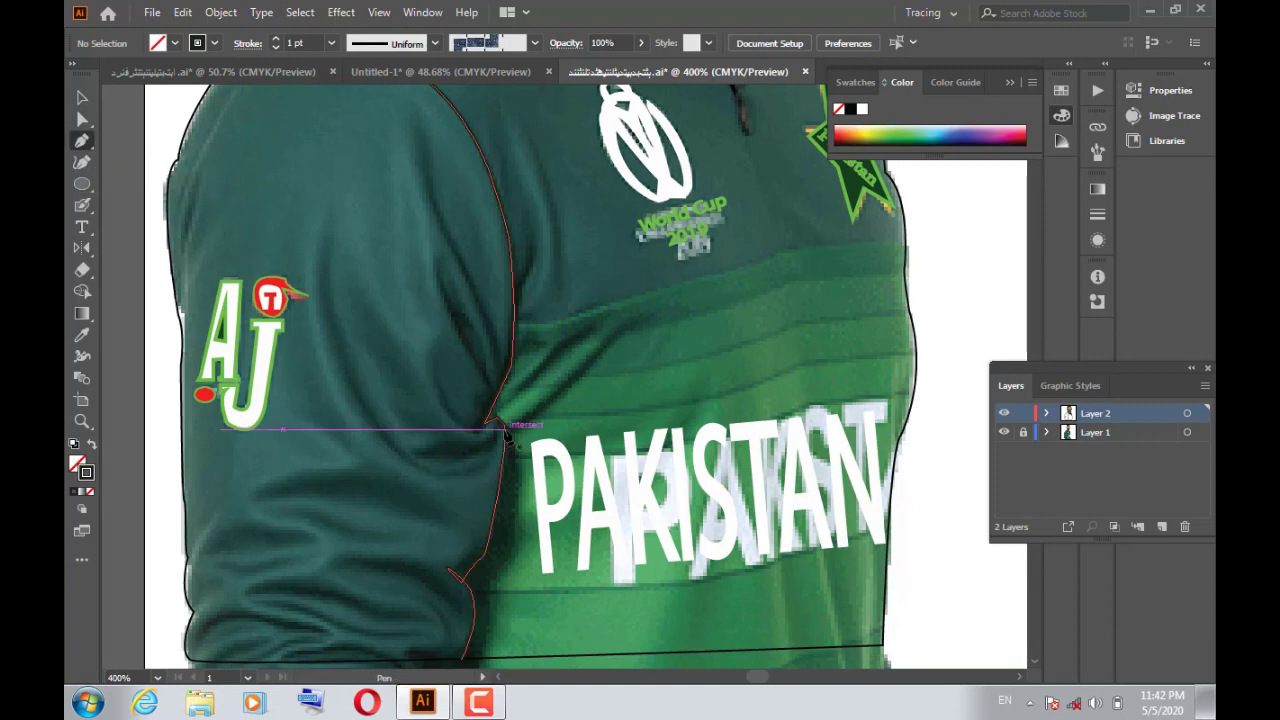
left_click_drag(793, 368, 806, 347)
left_click(915, 352)
left_click(915, 393)
left_click(760, 415)
left_click(505, 460)
left_click(505, 428)
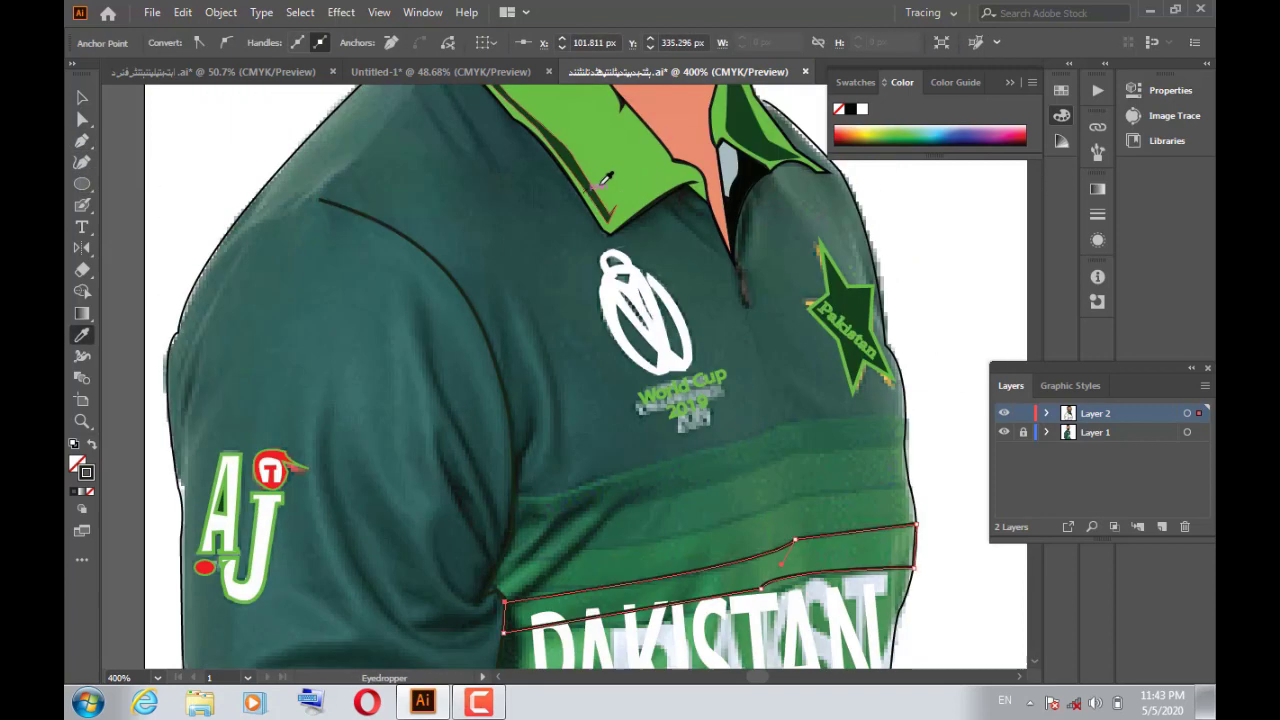
right_click(708, 420)
left_click(951, 531)
Step: Fill the chest band green and clear the selection
key("v")
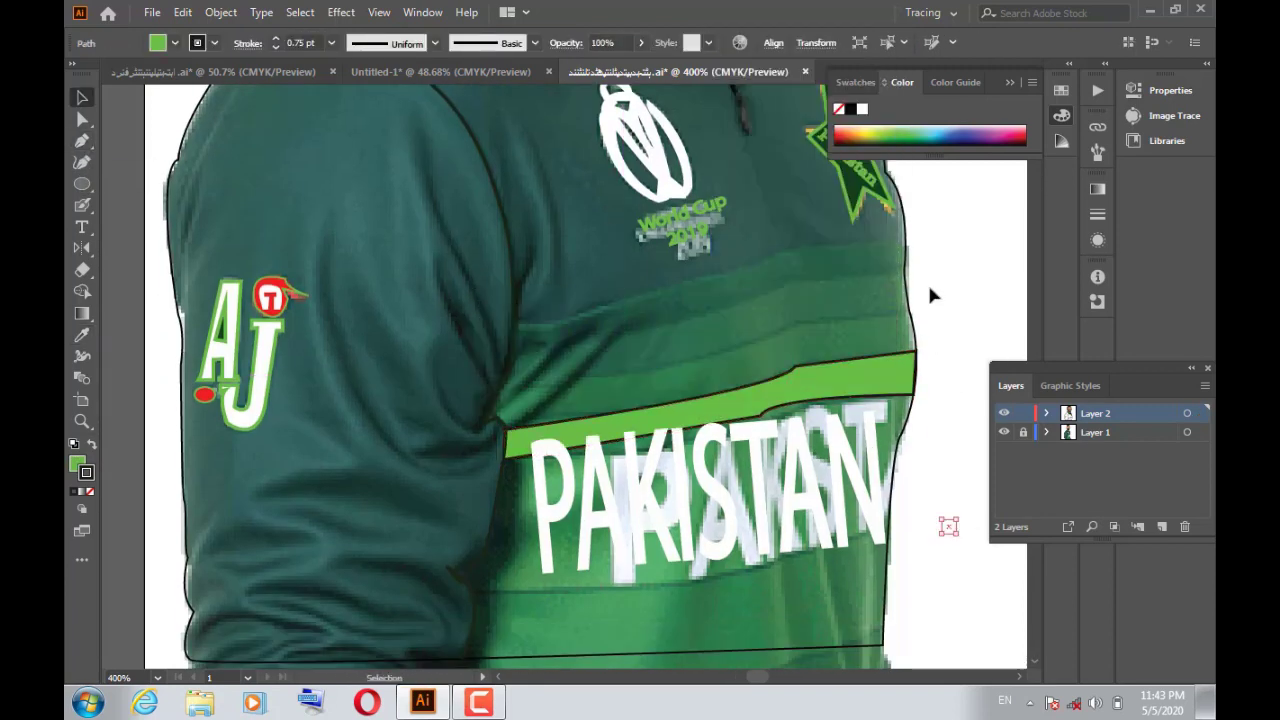
double_click(77, 465)
left_click(829, 263)
key("ctrl+shift+a")
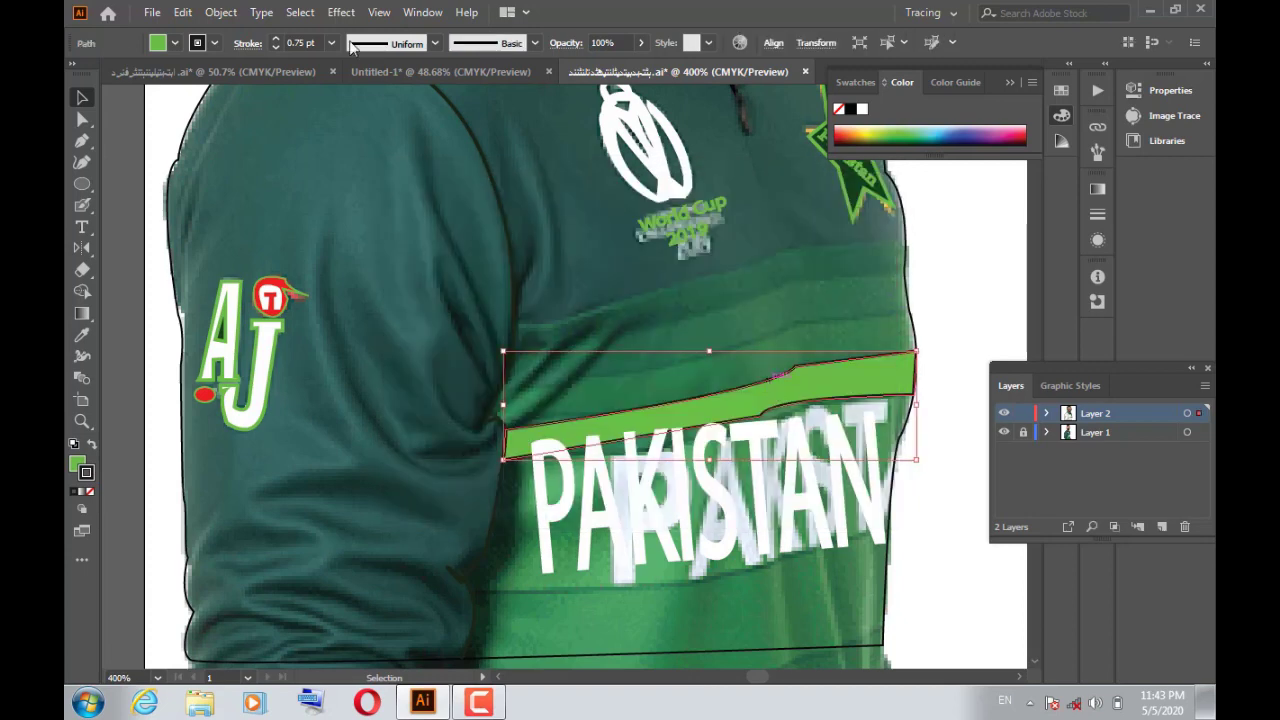
scroll(688, 333, "down", 2)
Step: Trace the lower stripe shape and start the side-panel path up the sleeve seam
left_click(82, 141)
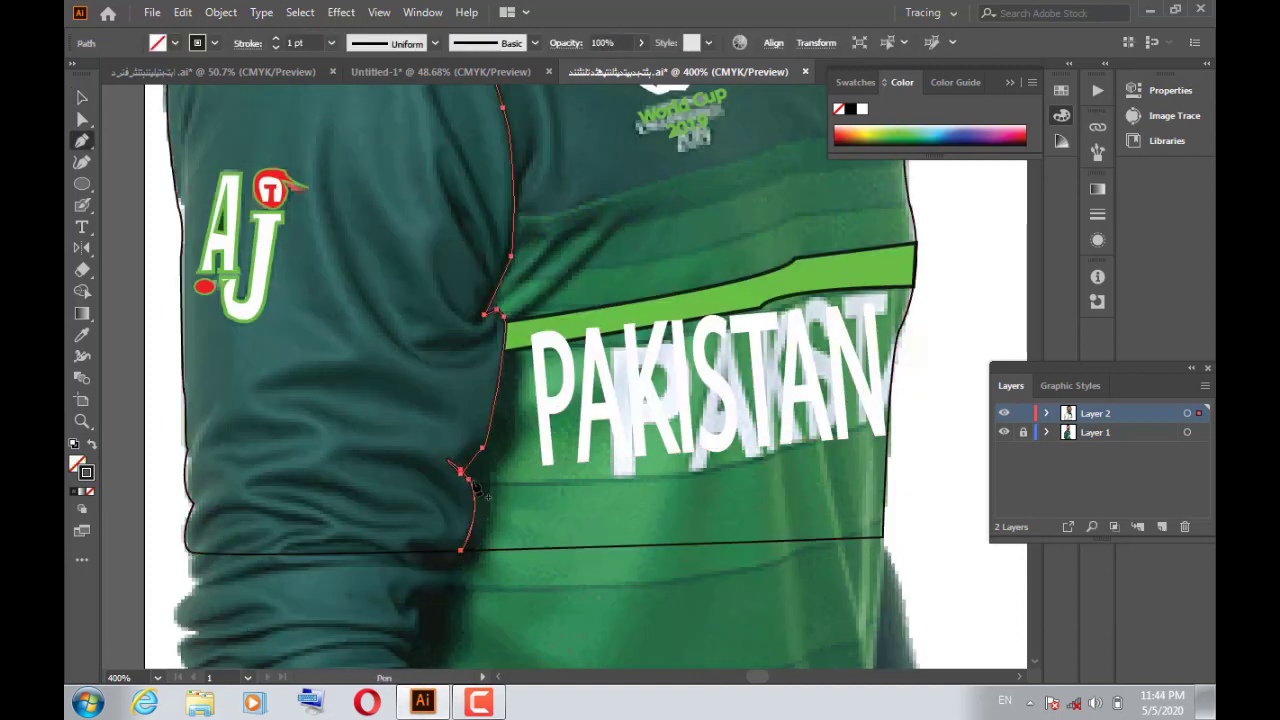
left_click(462, 472)
left_click(886, 425)
left_click(885, 537)
left_click(461, 550)
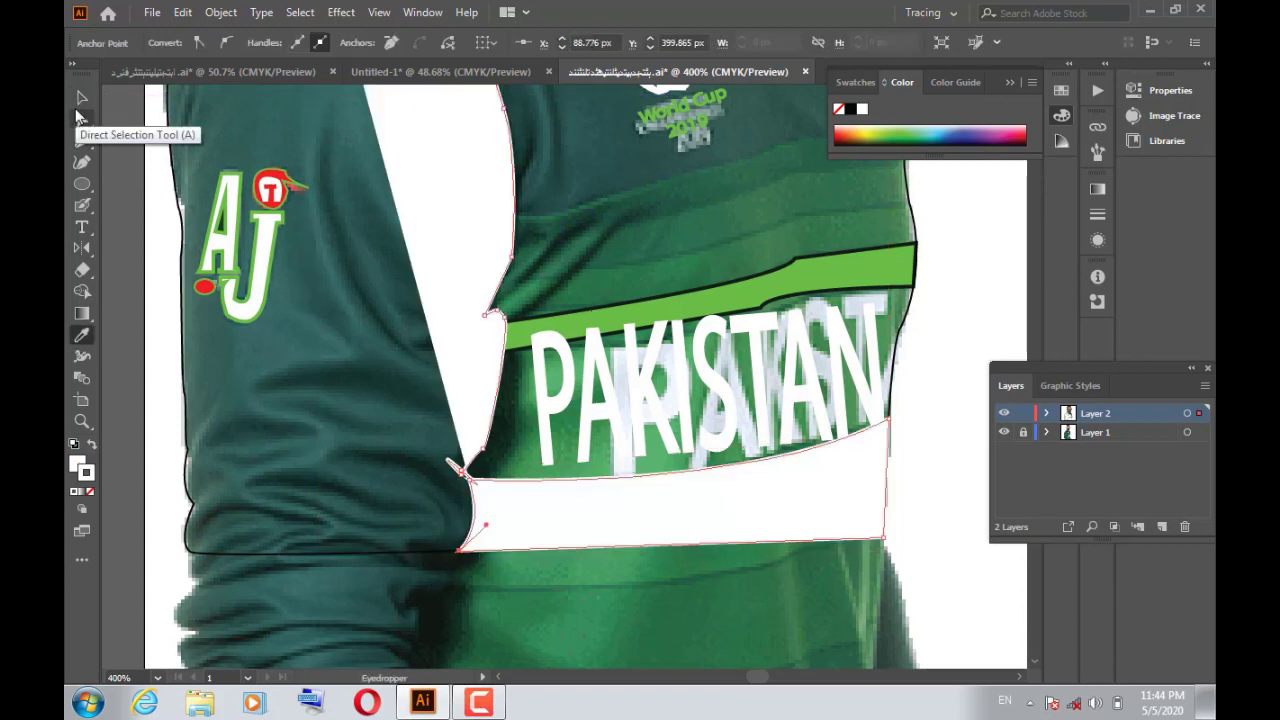
left_click(82, 141)
left_click(459, 550)
left_click_drag(469, 480, 456, 443)
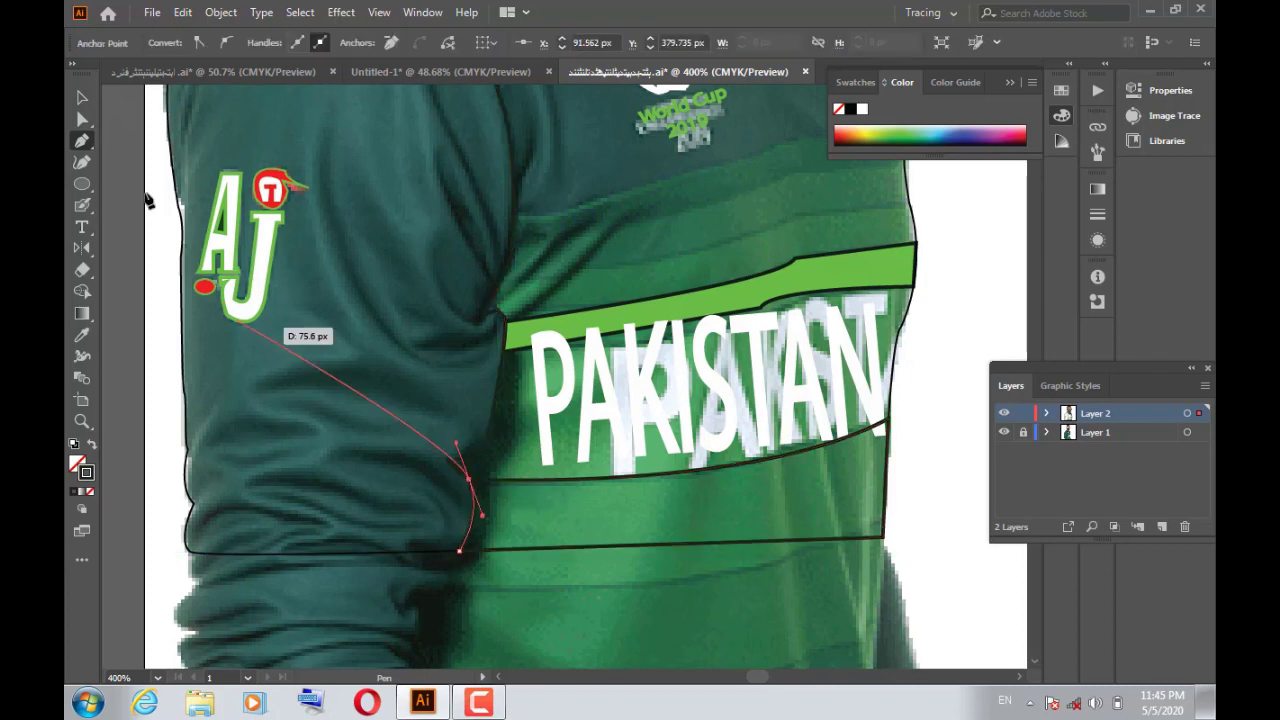
Step: Fill the side panel with the band's light green and zoom out to the whole figure
key("v")
left_click(545, 483)
left_click(82, 335)
left_click(700, 265)
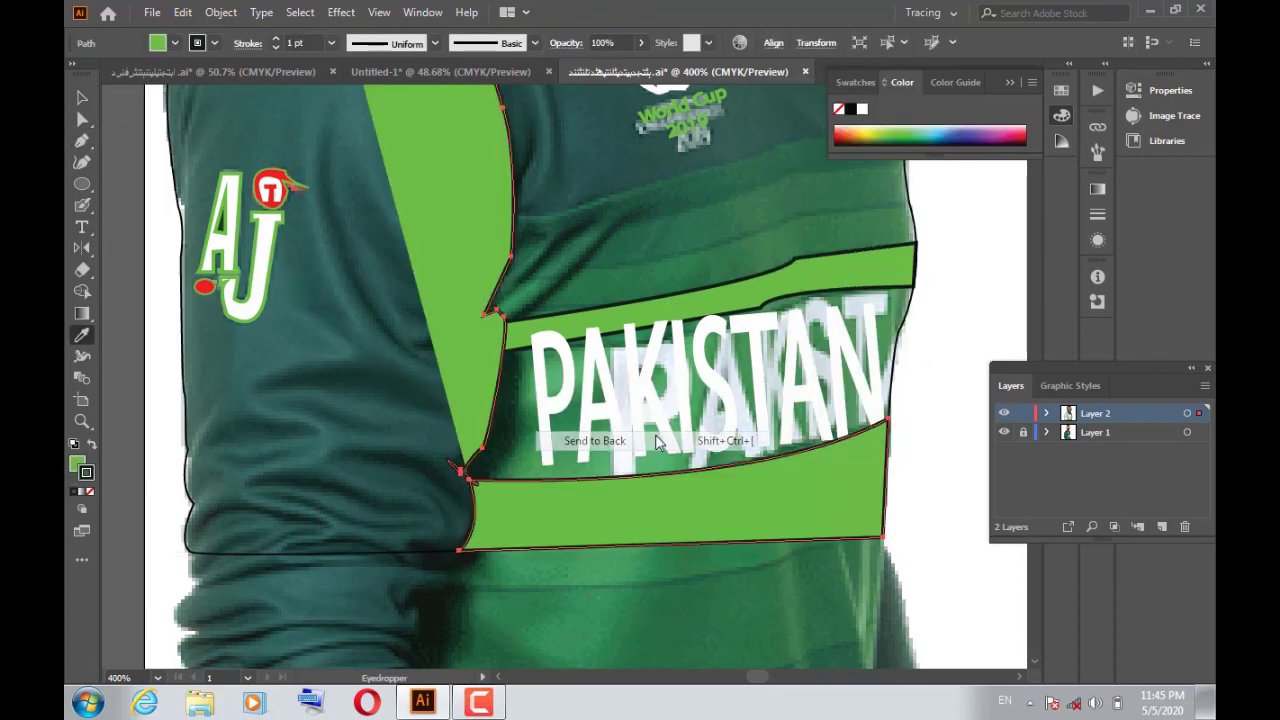
key("v")
key("ctrl+shift+a")
left_click(157, 677)
left_click(190, 398)
key("ctrl+0")
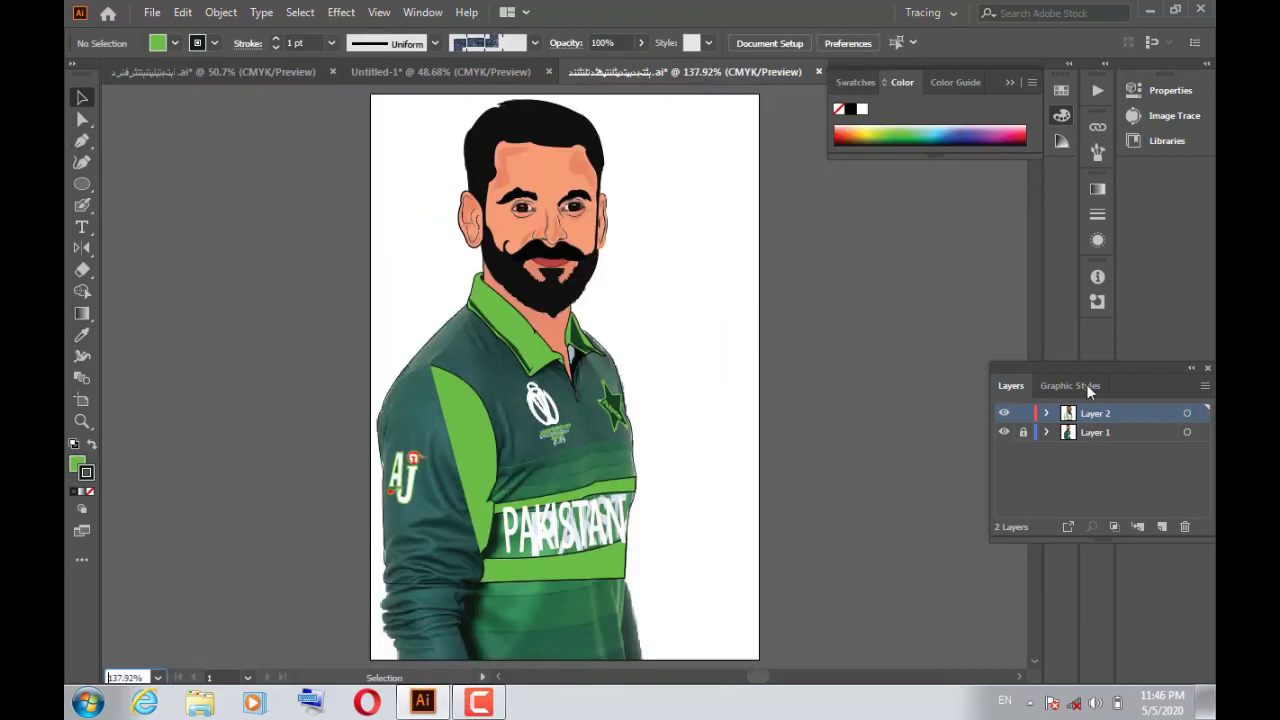
Step: Fill the shirt body shape dark green (#0F2013) by sampling the colour
left_click(1187, 413)
key("i")
left_click(573, 388)
key("ctrl+shift+bracketleft")
key("ctrl+shift+a")
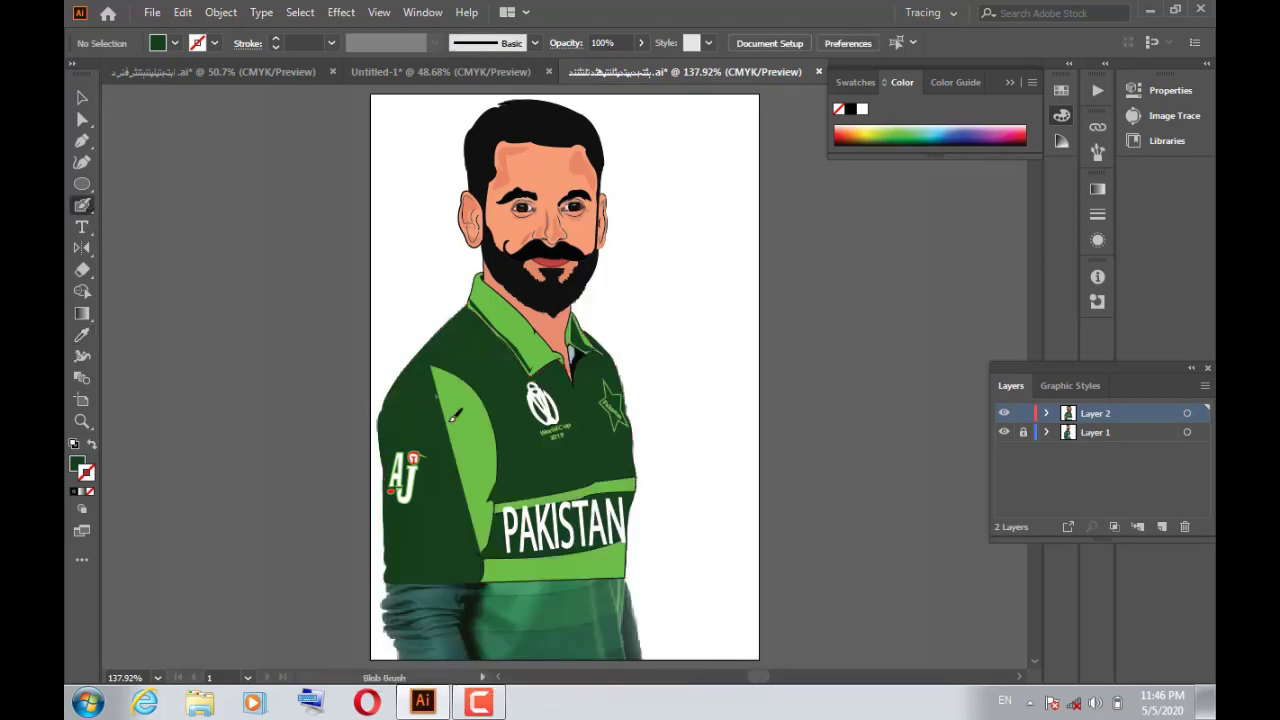
key("shift+b")
Step: Hide the reference photo layer and send the dark-green shirt behind the jersey details
left_click(1004, 432)
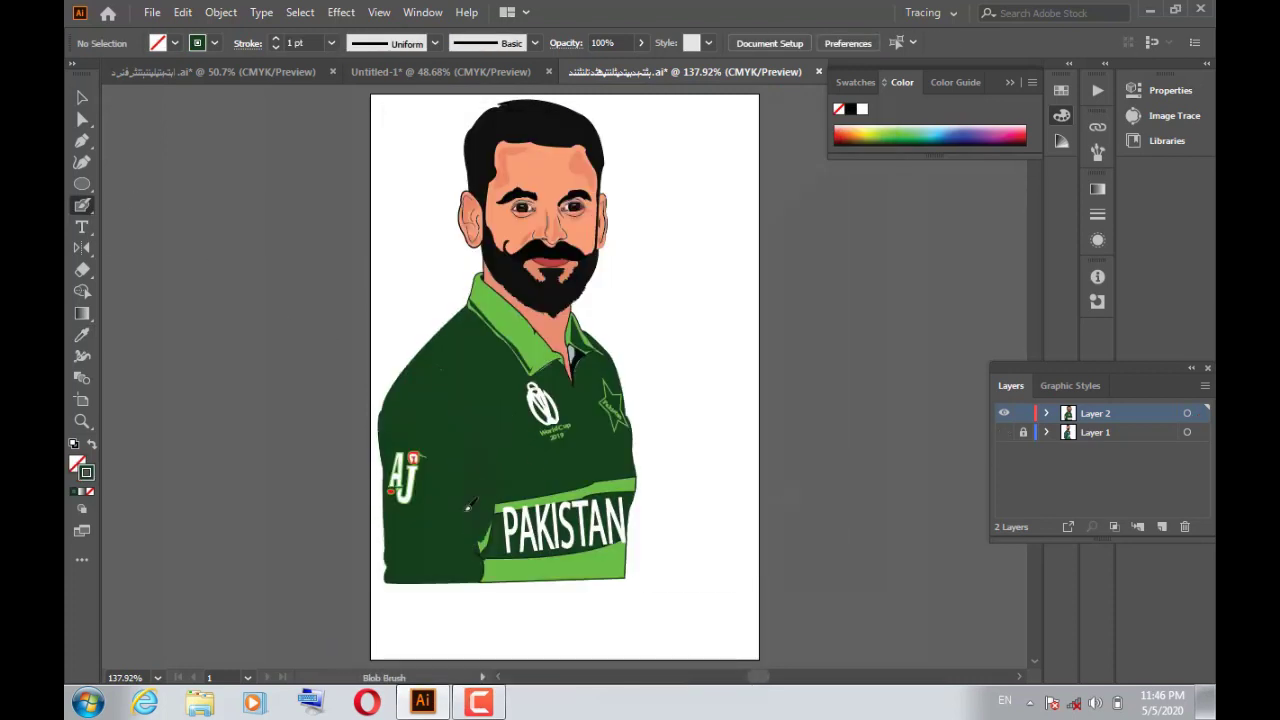
left_click(82, 97)
left_click(271, 220)
left_click(437, 370)
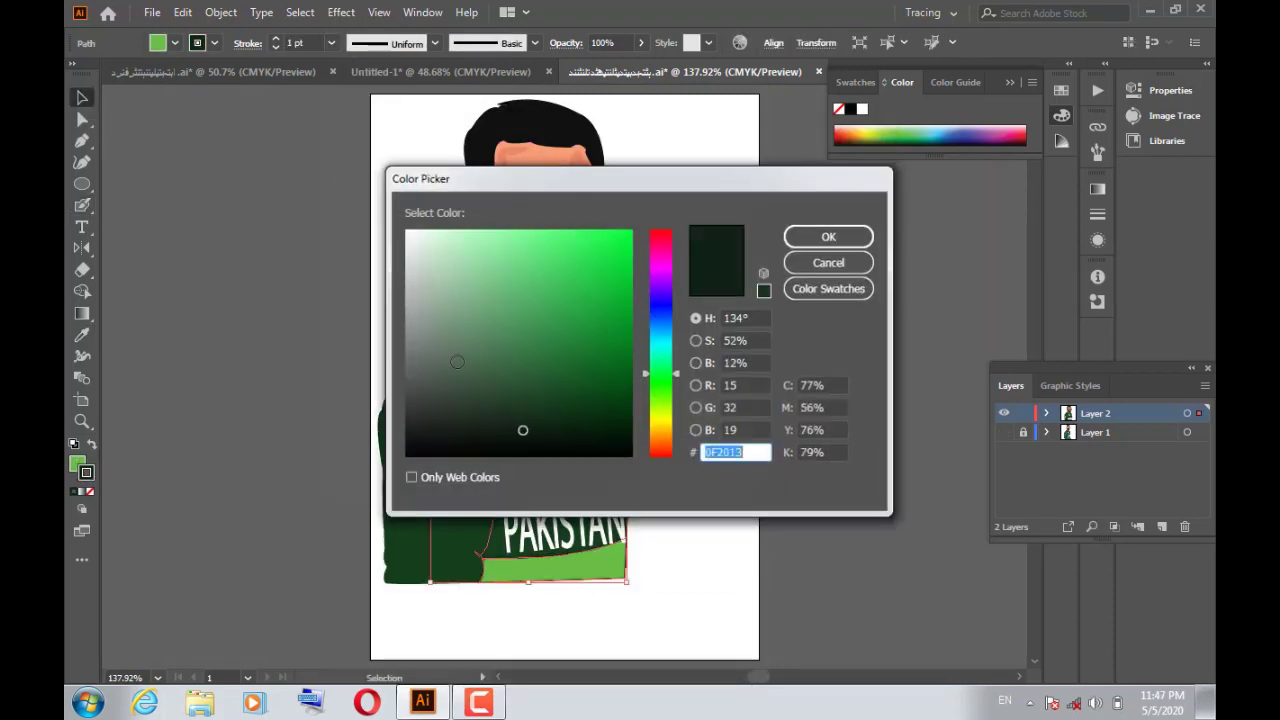
right_click(480, 180)
left_click(720, 477)
double_click(77, 464)
left_click(829, 234)
Step: Paint a dark-green Blob Brush shade down the green jersey panel
key("shift+b")
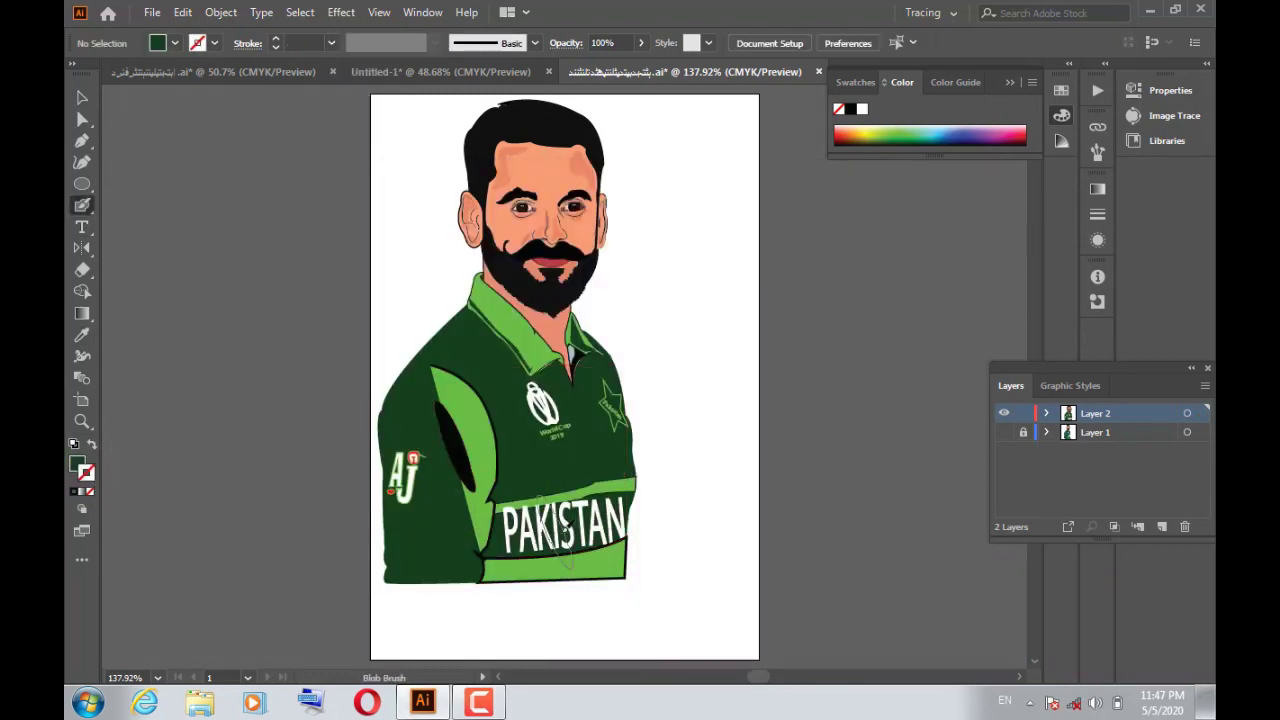
scroll(448, 415, "up", 4)
key("Return")
key("Escape")
mouse_move(371, 120)
left_mouse_down()
mouse_move(514, 521)
mouse_move(520, 286)
mouse_move(535, 303)
mouse_move(537, 280)
left_mouse_up()
double_click(85, 207)
key("Escape")
double_click(85, 207)
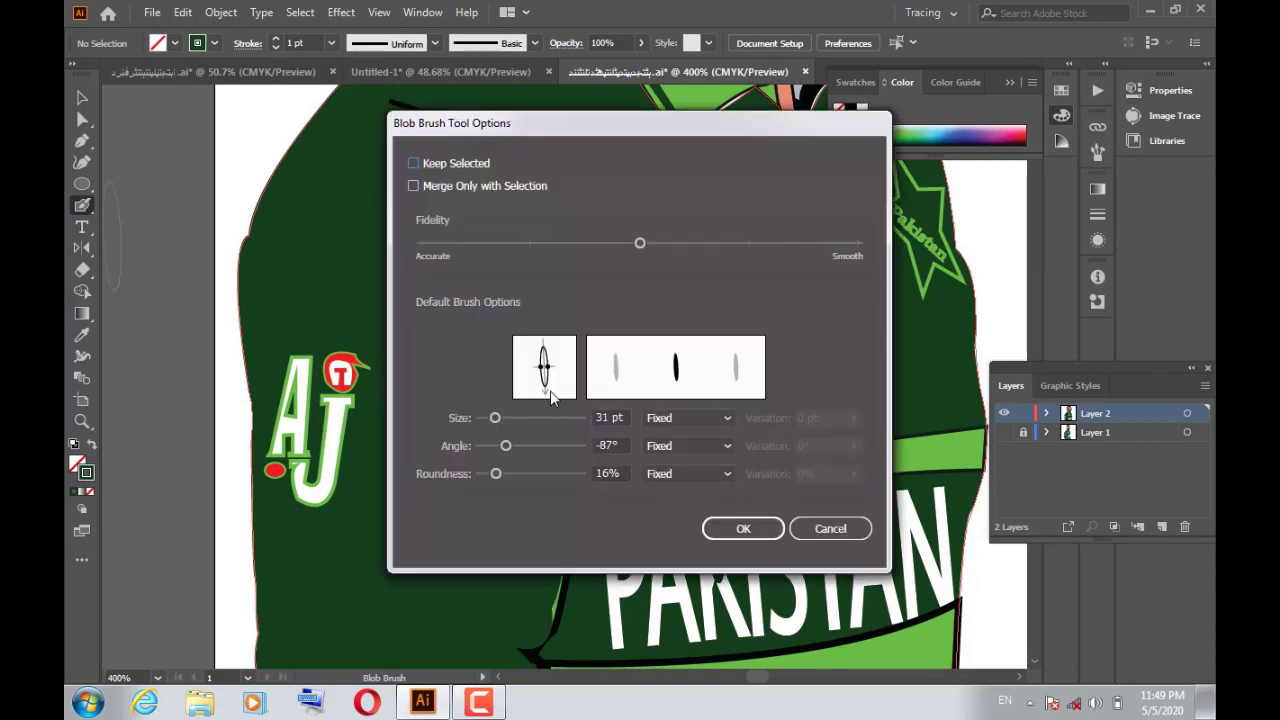
key("Escape")
Step: Draw black Pen-tool fold lines curving around the sleeve and elbow
key("v")
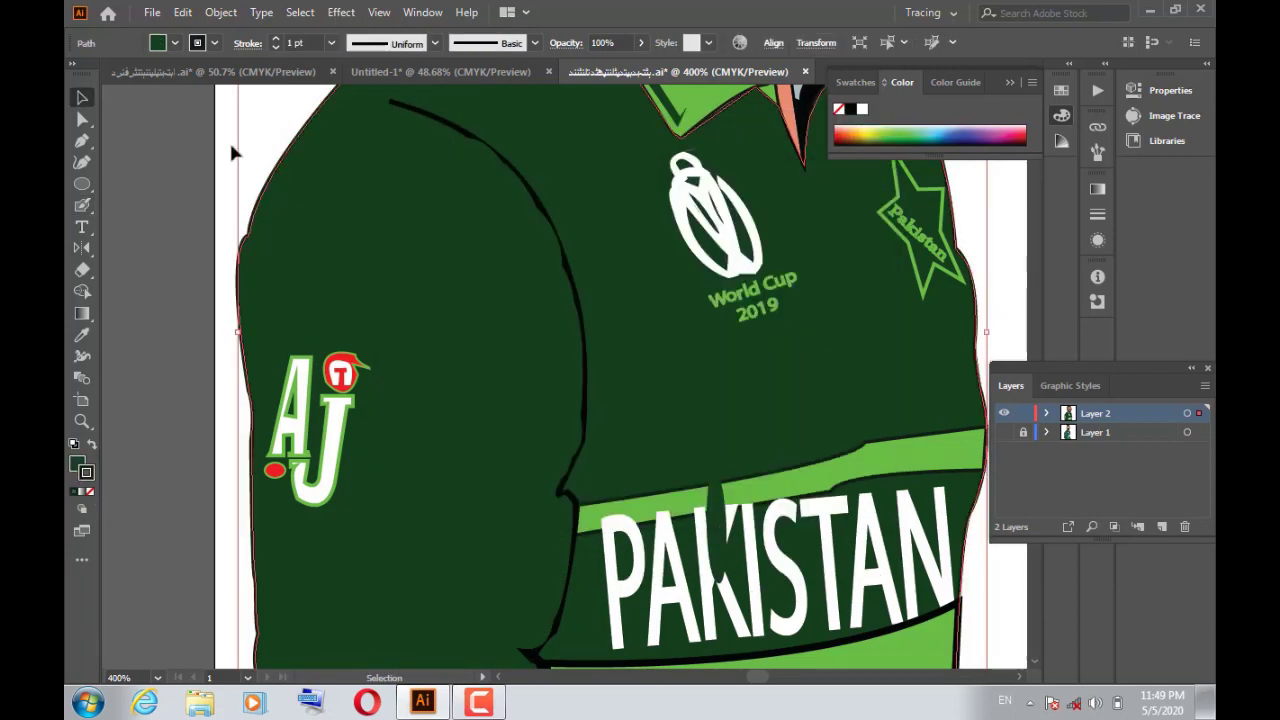
left_click(228, 135)
left_click(82, 140)
left_click(86, 472)
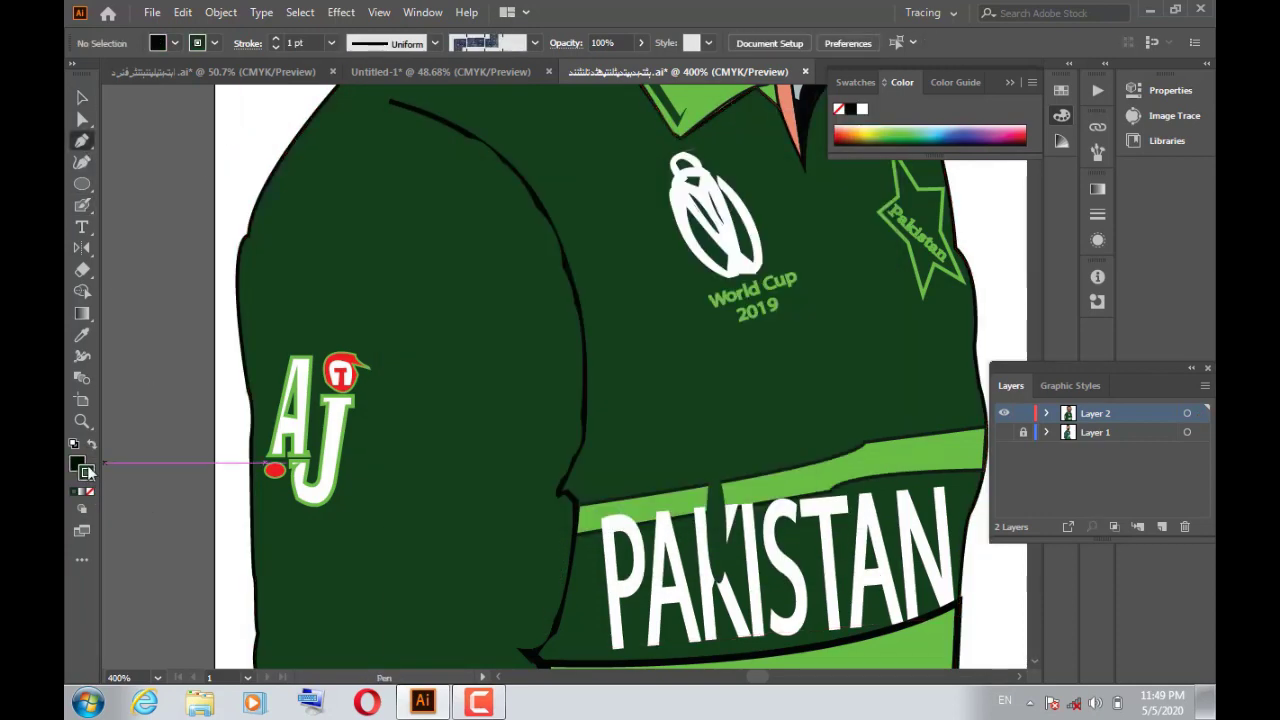
left_click_drag(383, 367, 520, 497)
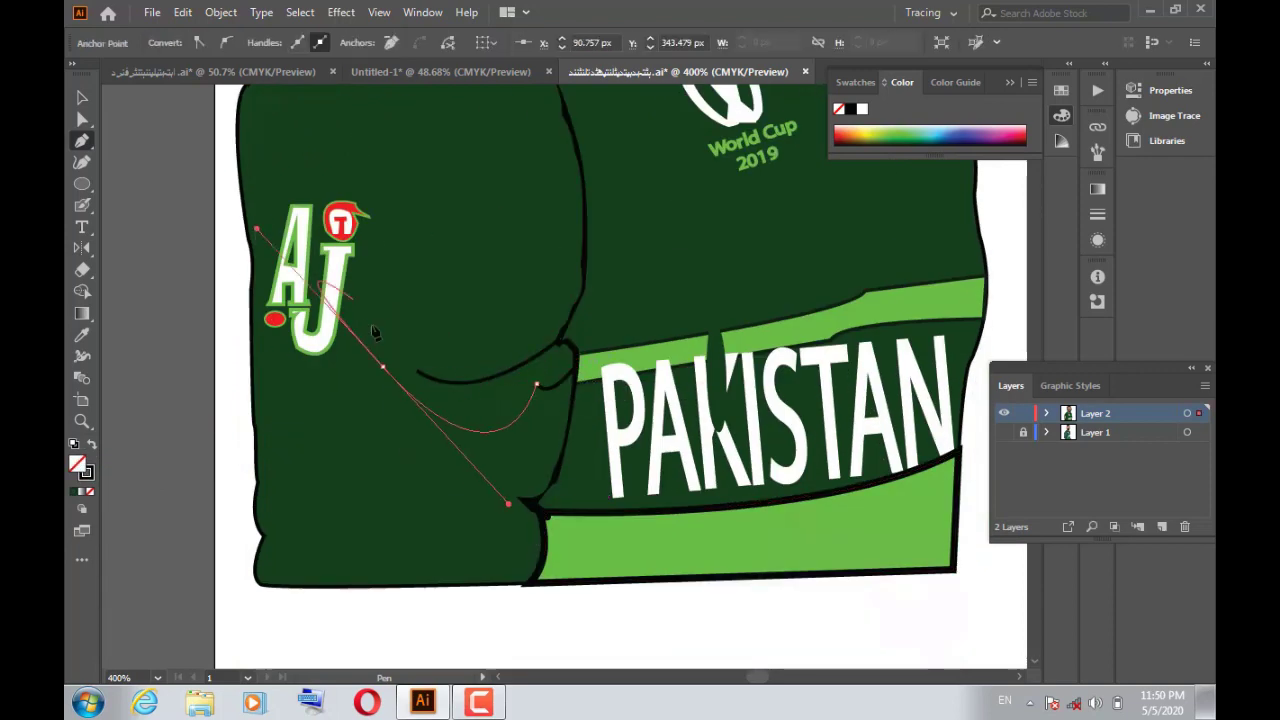
left_click(530, 500)
left_click(448, 497)
left_click_drag(317, 412, 322, 374)
Step: Draw a neck shape below the beard filled with skin colour sampled from the face
key("ctrl+0")
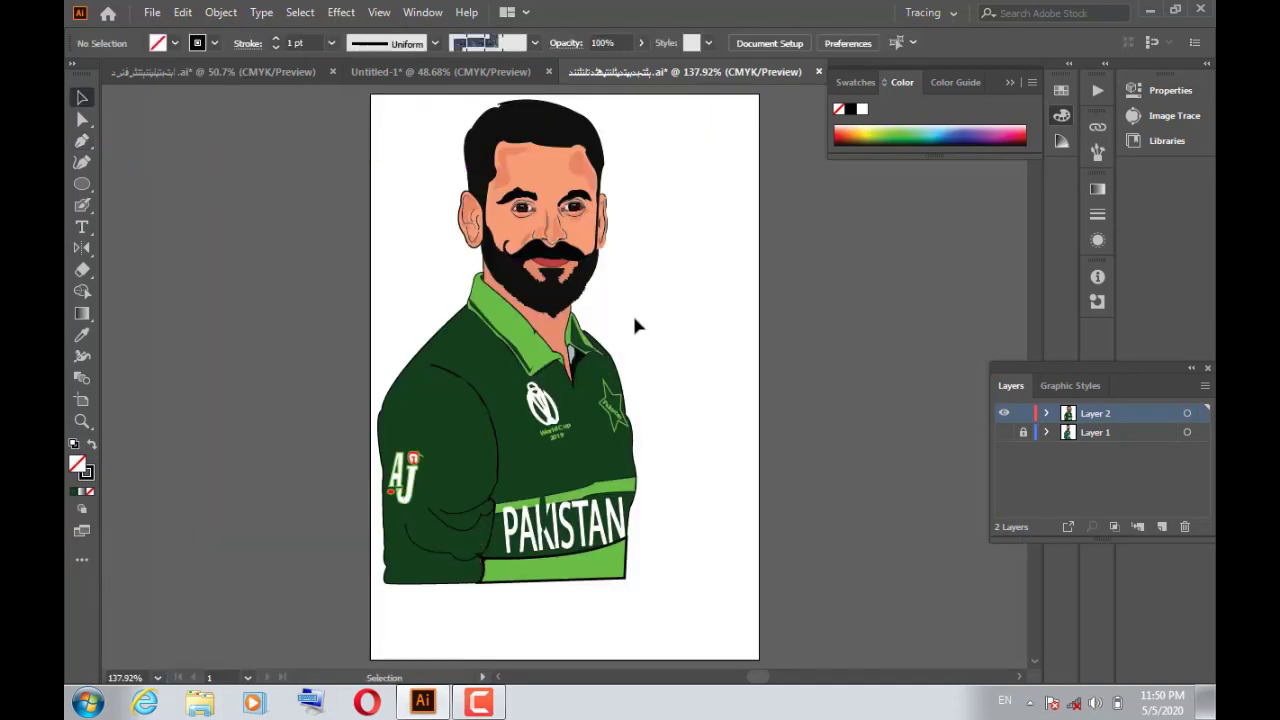
key("z")
left_click(575, 358)
left_click(503, 89)
scroll(503, 89, "down", 1)
key("p")
left_click(646, 310)
left_click(636, 388)
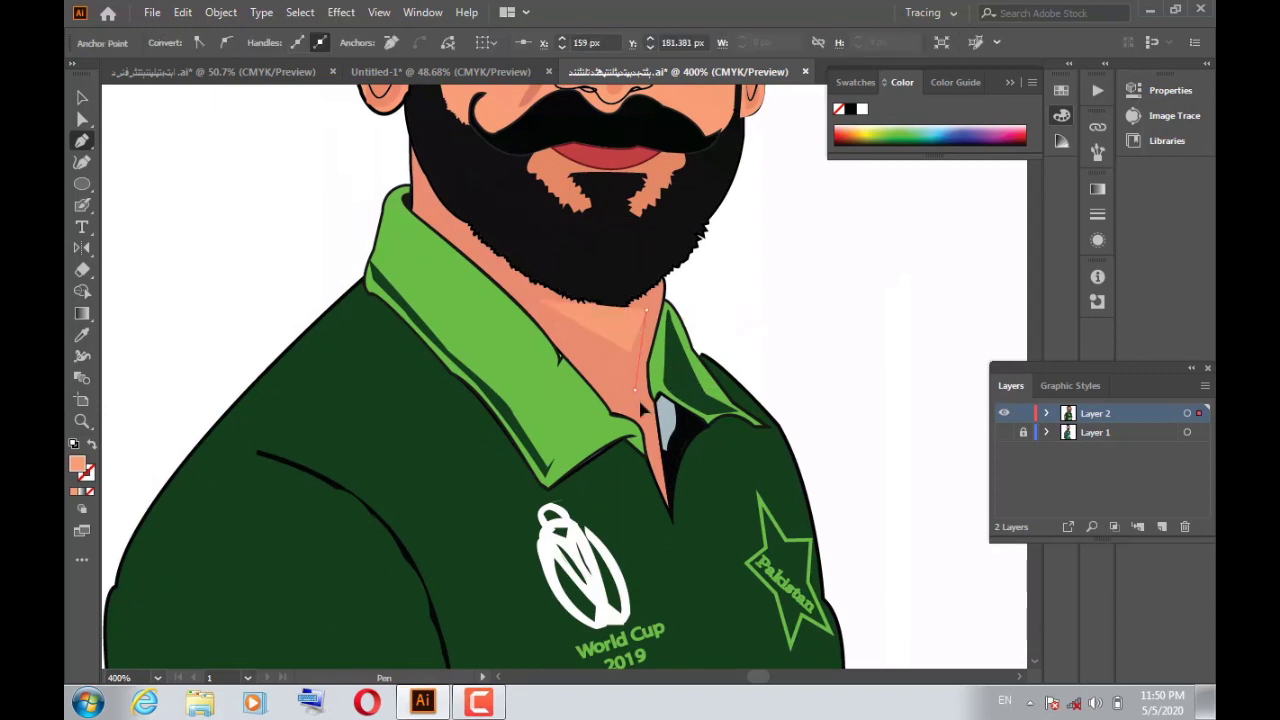
left_click(418, 186)
key("v")
key("ctrl+shift+a")
key("ctrl+0")
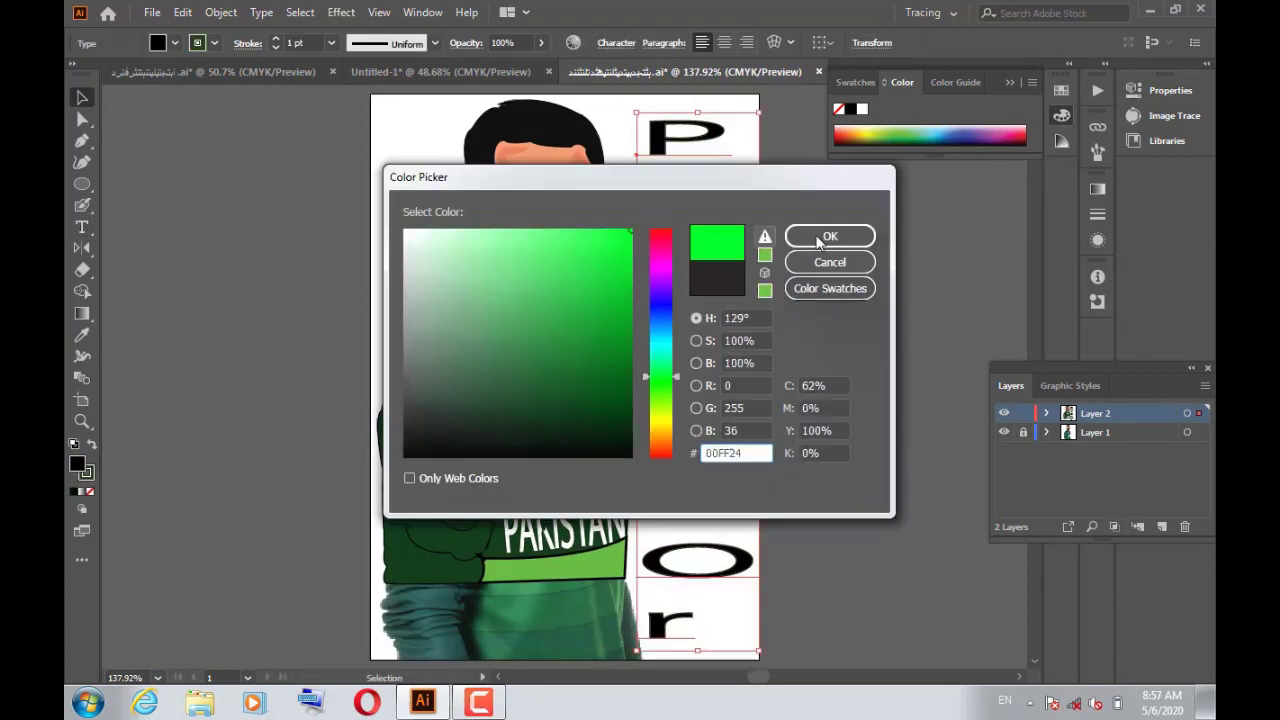
Step: Delete the old vertical text from the artboard
left_click(1004, 432)
left_click(735, 356)
left_click_drag(409, 121, 611, 640)
key("Delete")
Step: Add the text 'PROFESSOR' below the jersey, stretched across the artboard width
key("t")
left_click(460, 600)
type("PROFESSOR")
key("Escape")
left_click_drag(615, 614, 759, 625)
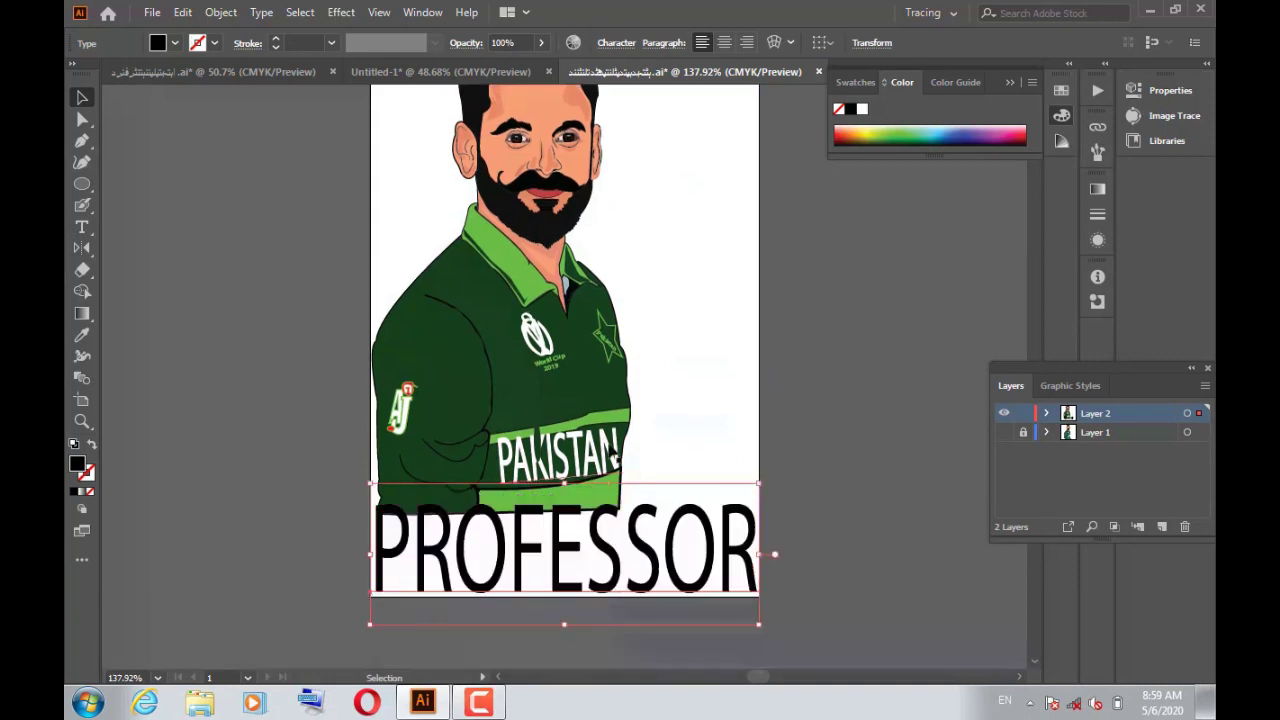
Step: Give the PROFESSOR text a green fill and an outline stroke
double_click(77, 464)
left_click(827, 234)
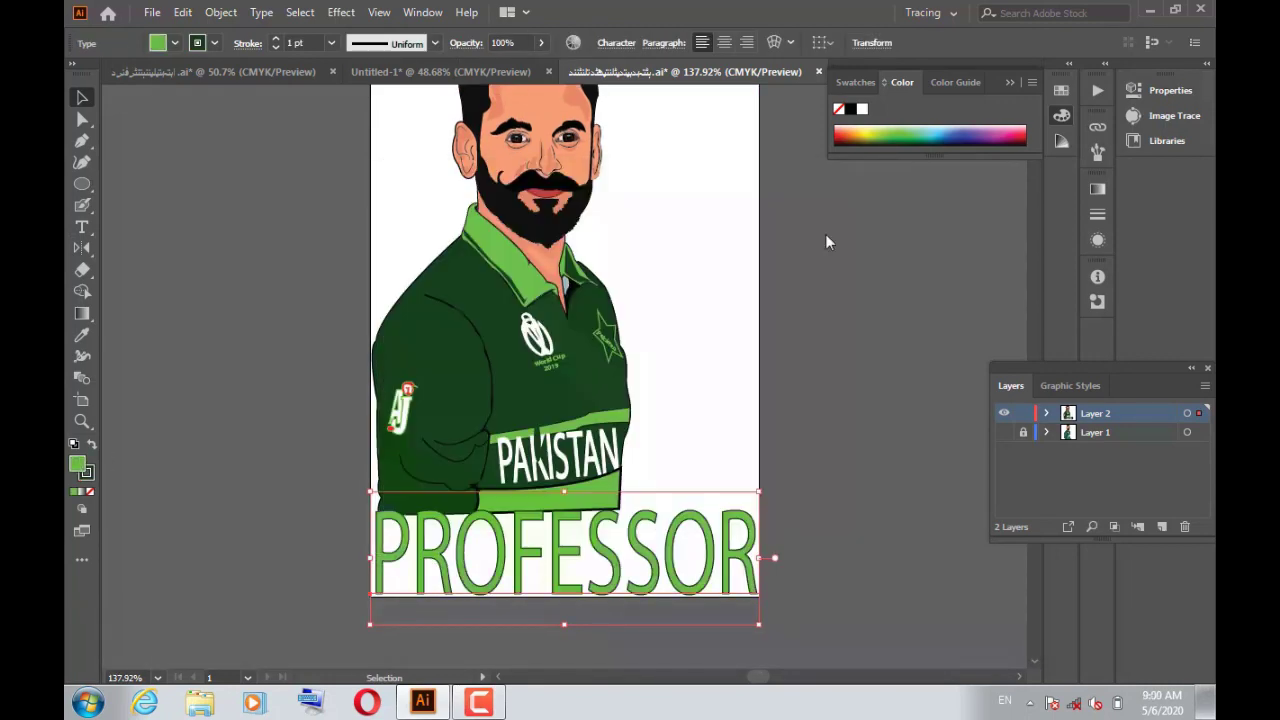
left_click(684, 296)
scroll(827, 392, "up", 2)
left_click_drag(1131, 368, 1100, 368)
left_click(1130, 527)
Step: Draw an artboard-sized rectangle, send it to the back, and move its layer below the portrait
left_click_drag(82, 184, 165, 193)
left_click_drag(371, 97, 762, 583)
right_click(657, 243)
left_click(486, 609)
right_click(430, 282)
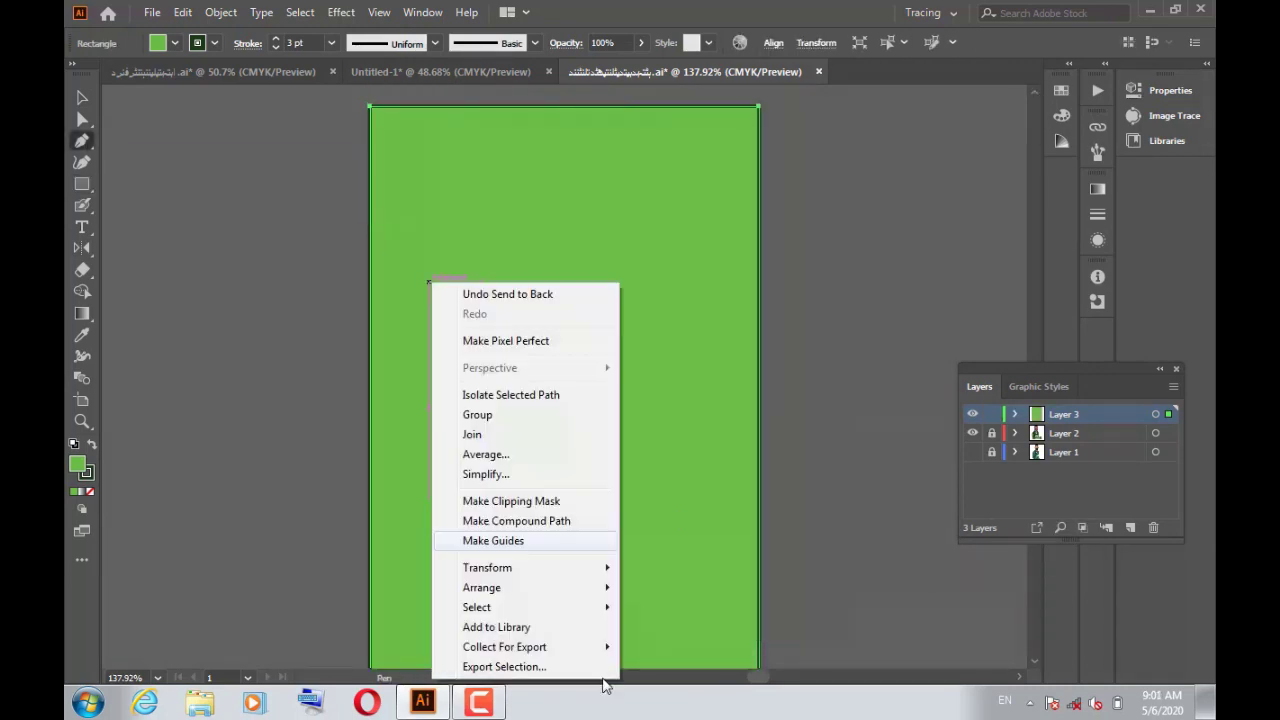
left_click_drag(1091, 413, 1091, 442)
Step: Give the background rectangle a mauve fill and a 5 pt dark-green border
double_click(77, 464)
left_click(829, 234)
double_click(86, 471)
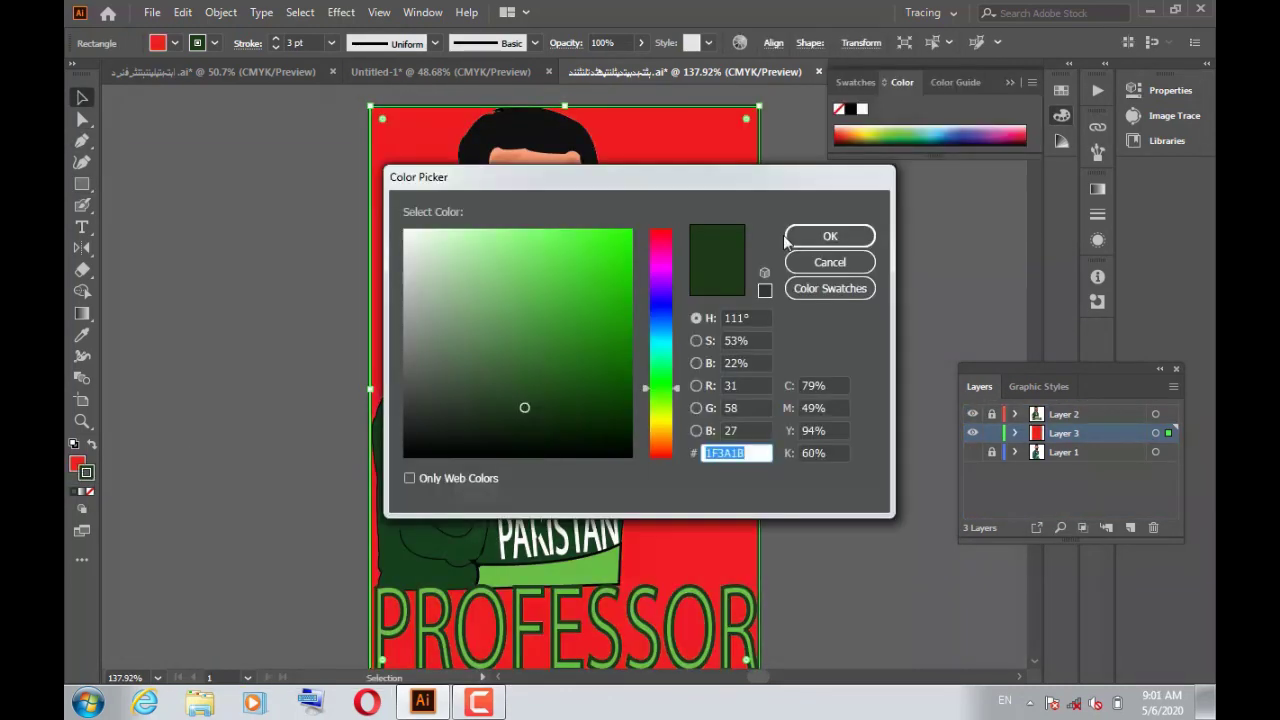
left_click(829, 234)
left_click(331, 43)
left_click(365, 212)
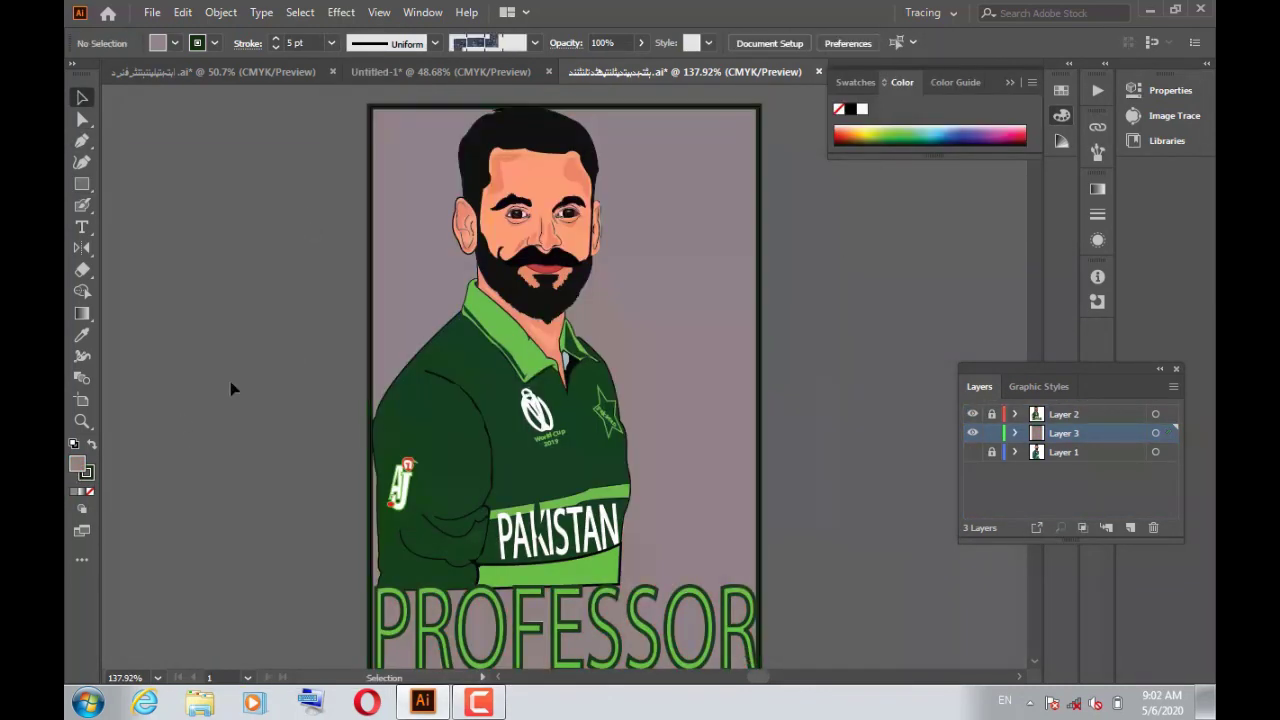
left_click(973, 452)
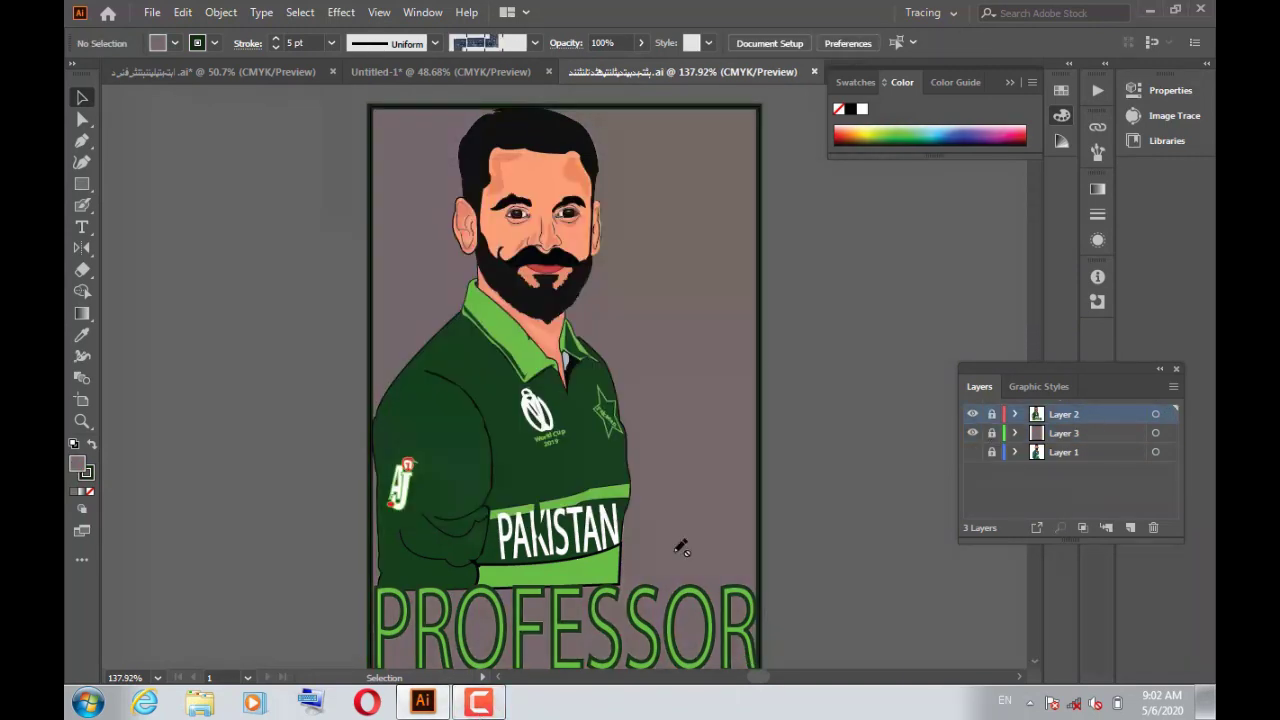